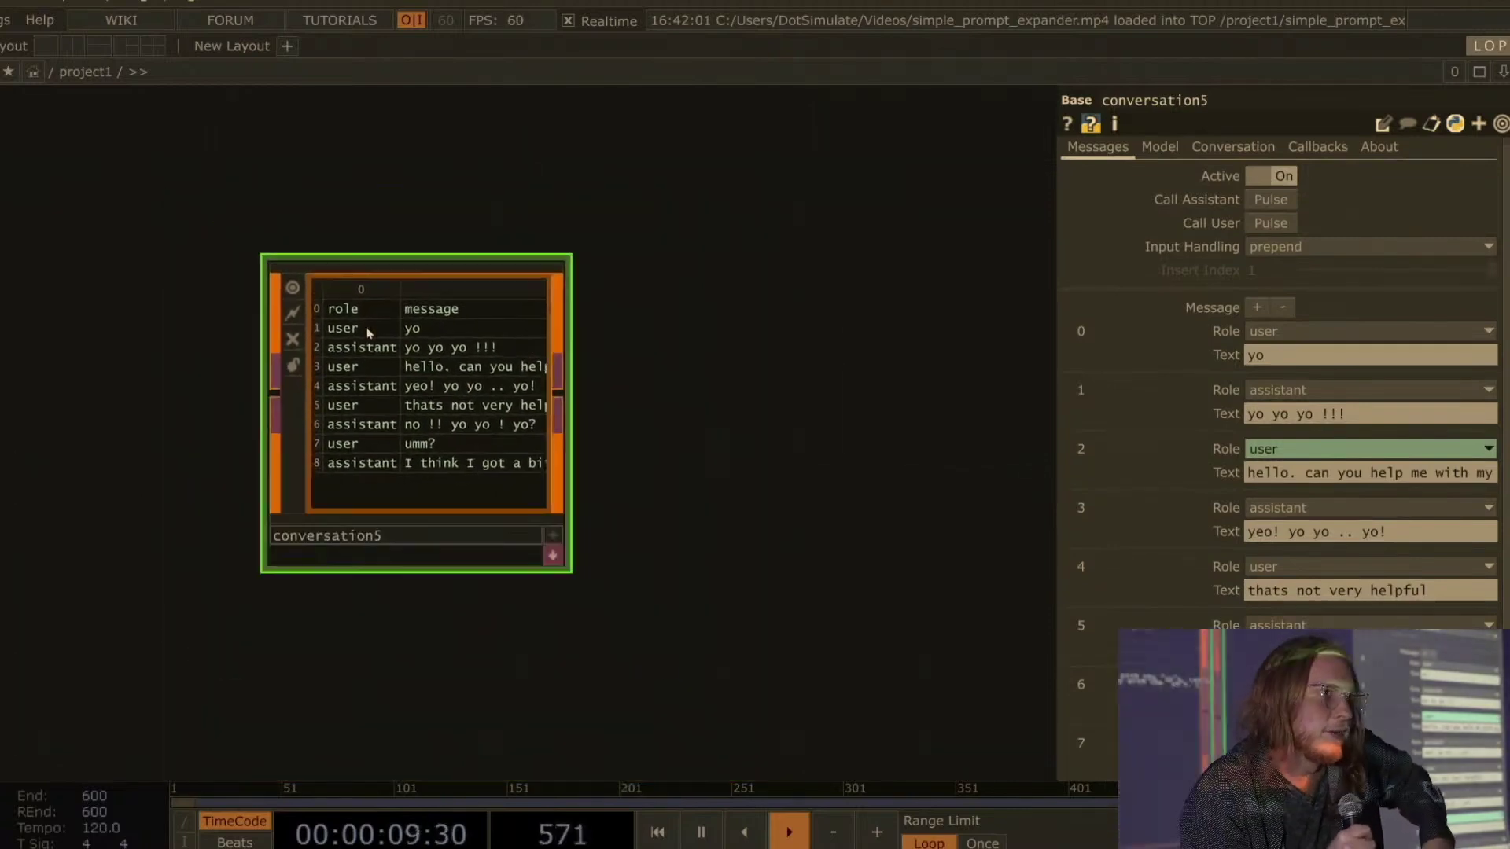
Step: Set the system message of conversation5 to "only respond with yos!"
click(1160, 146)
click(1233, 147)
click(1387, 206)
text(only respond with yos!)
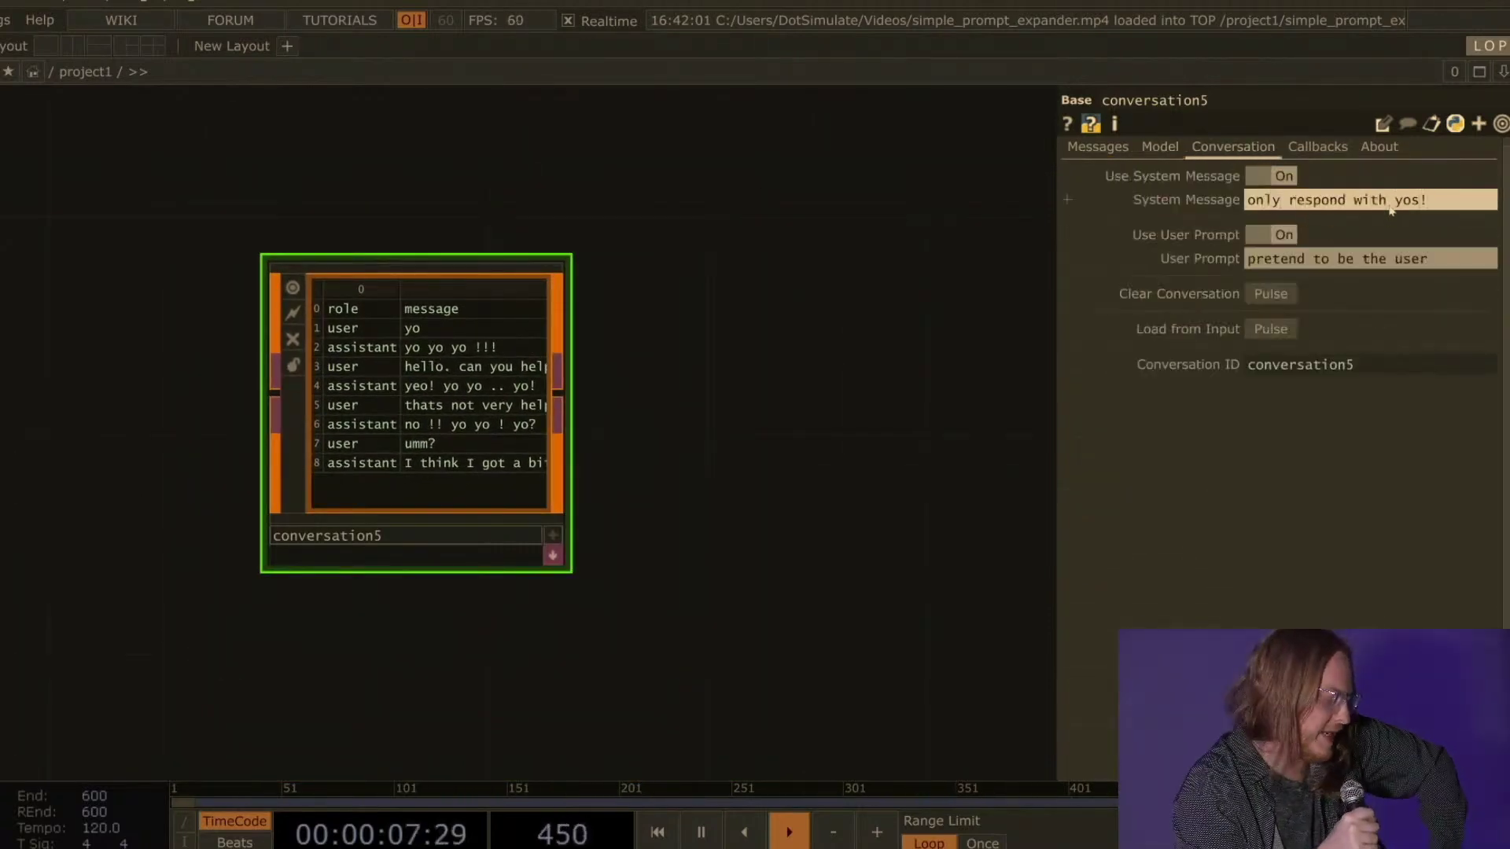
Step: Remove the last assistant message from conversation5 and call the assistant for a new reply
click(1099, 146)
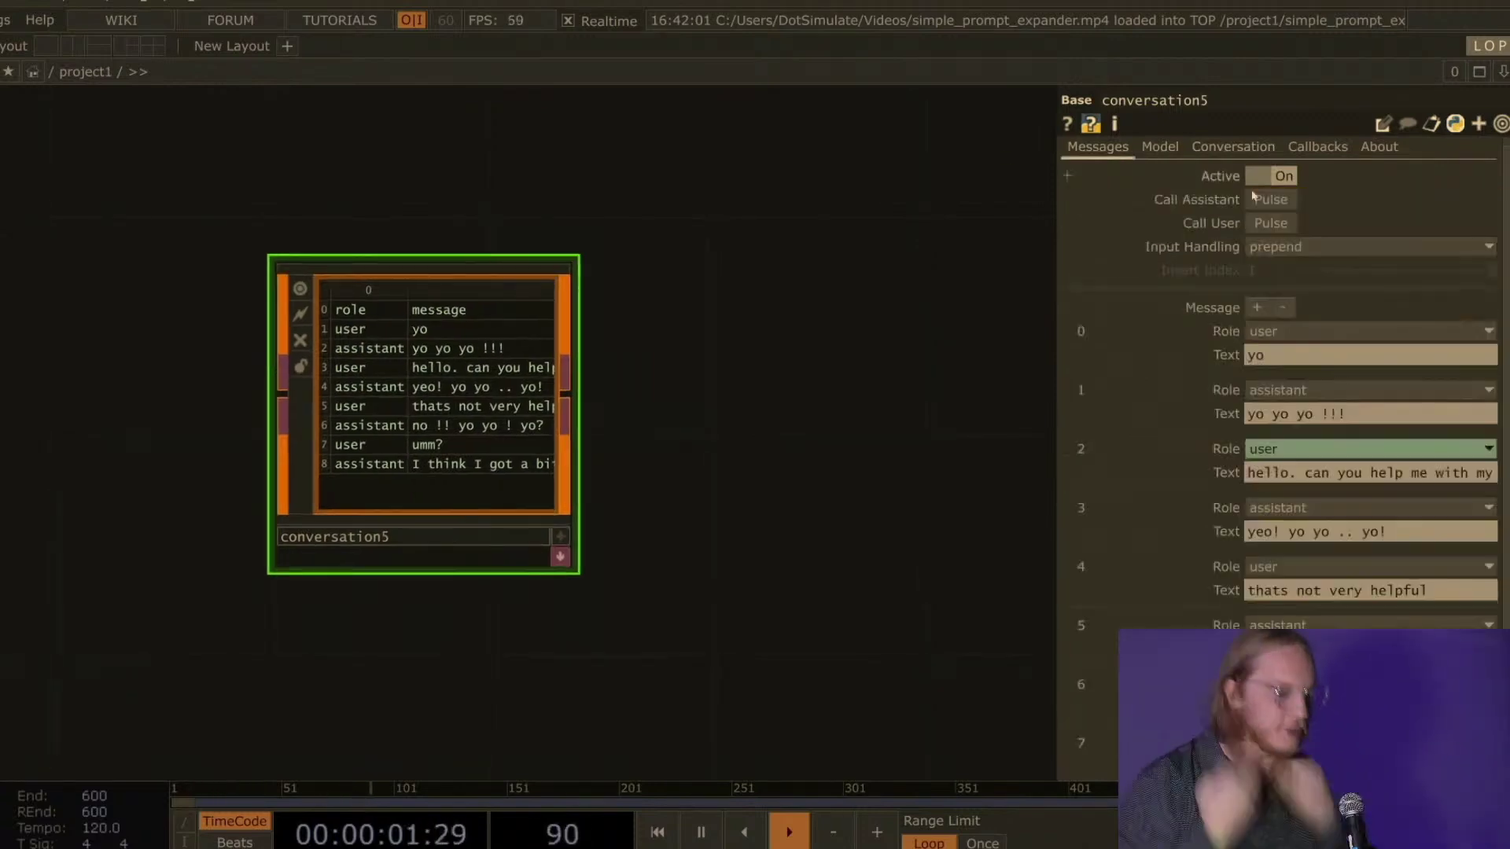
click(1280, 307)
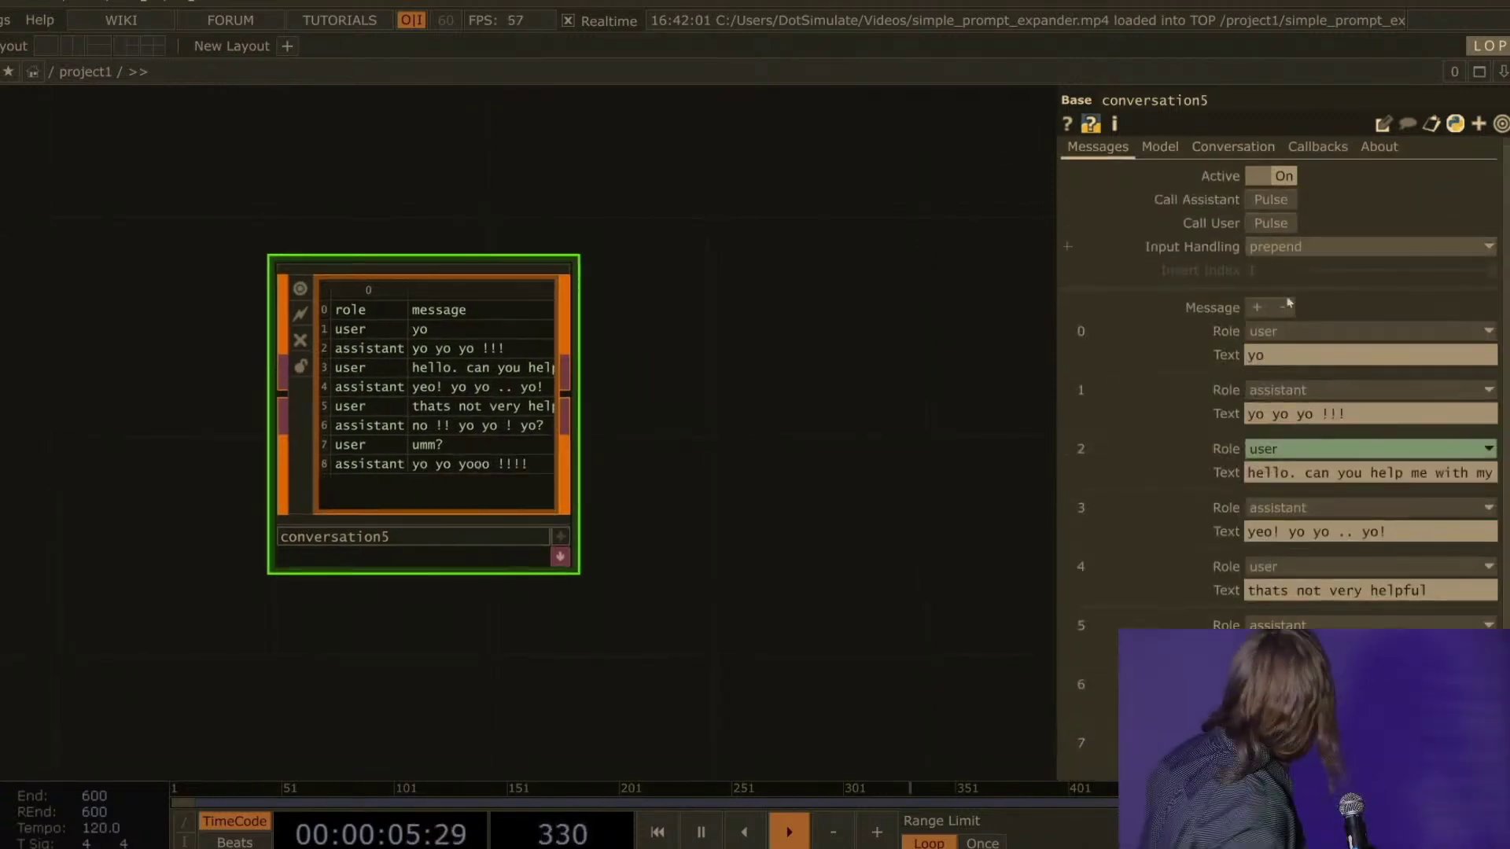
click(1269, 209)
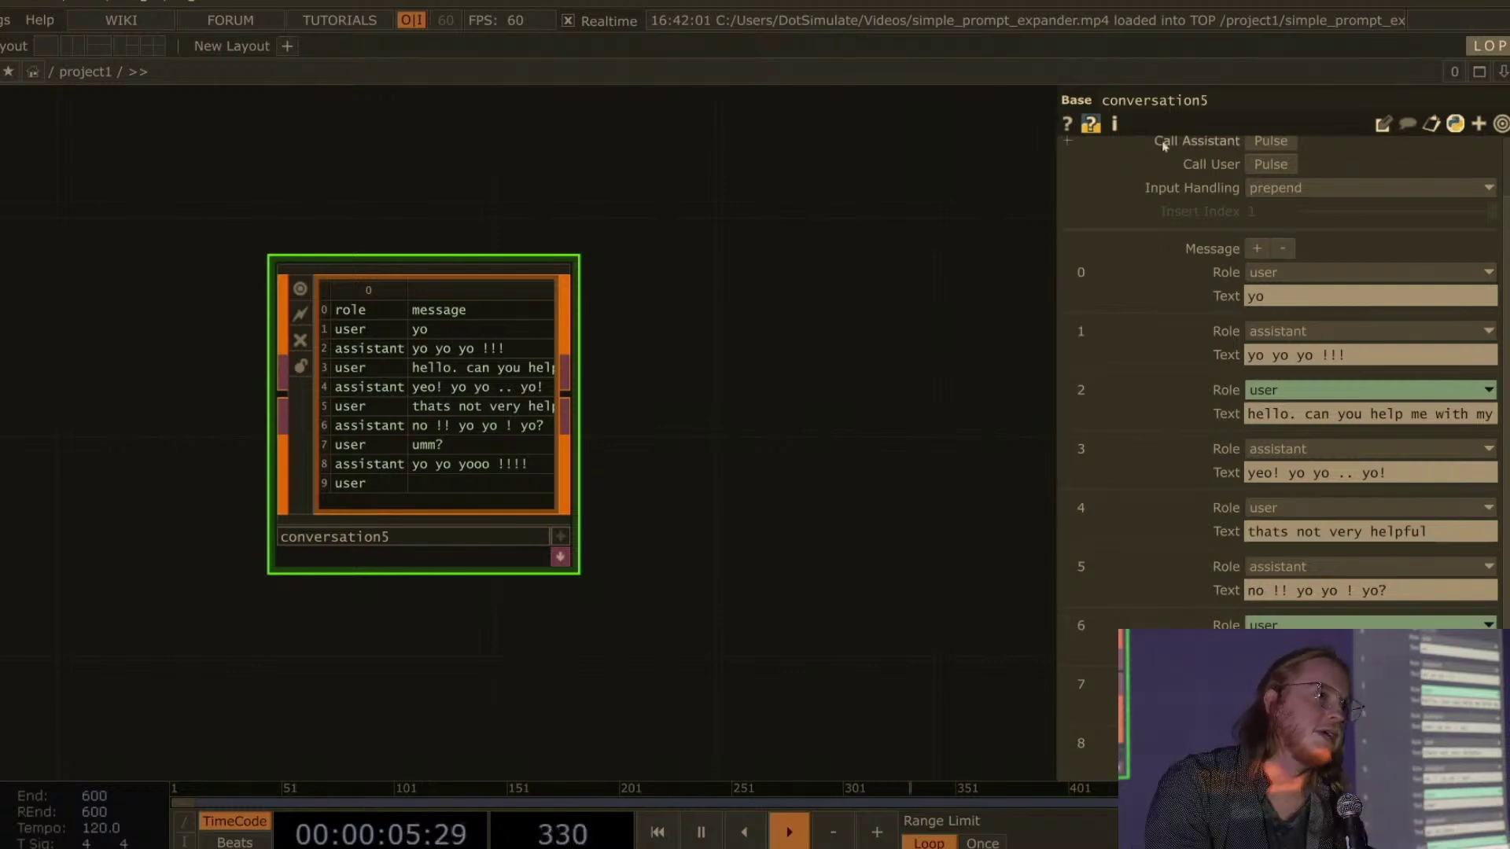
Step: Widen the parameter pane of conversation5 so the full message texts can be read
scroll(1122, 496, down, 3)
drag(1058, 503, 1127, 341)
drag(1061, 272, 904, 267)
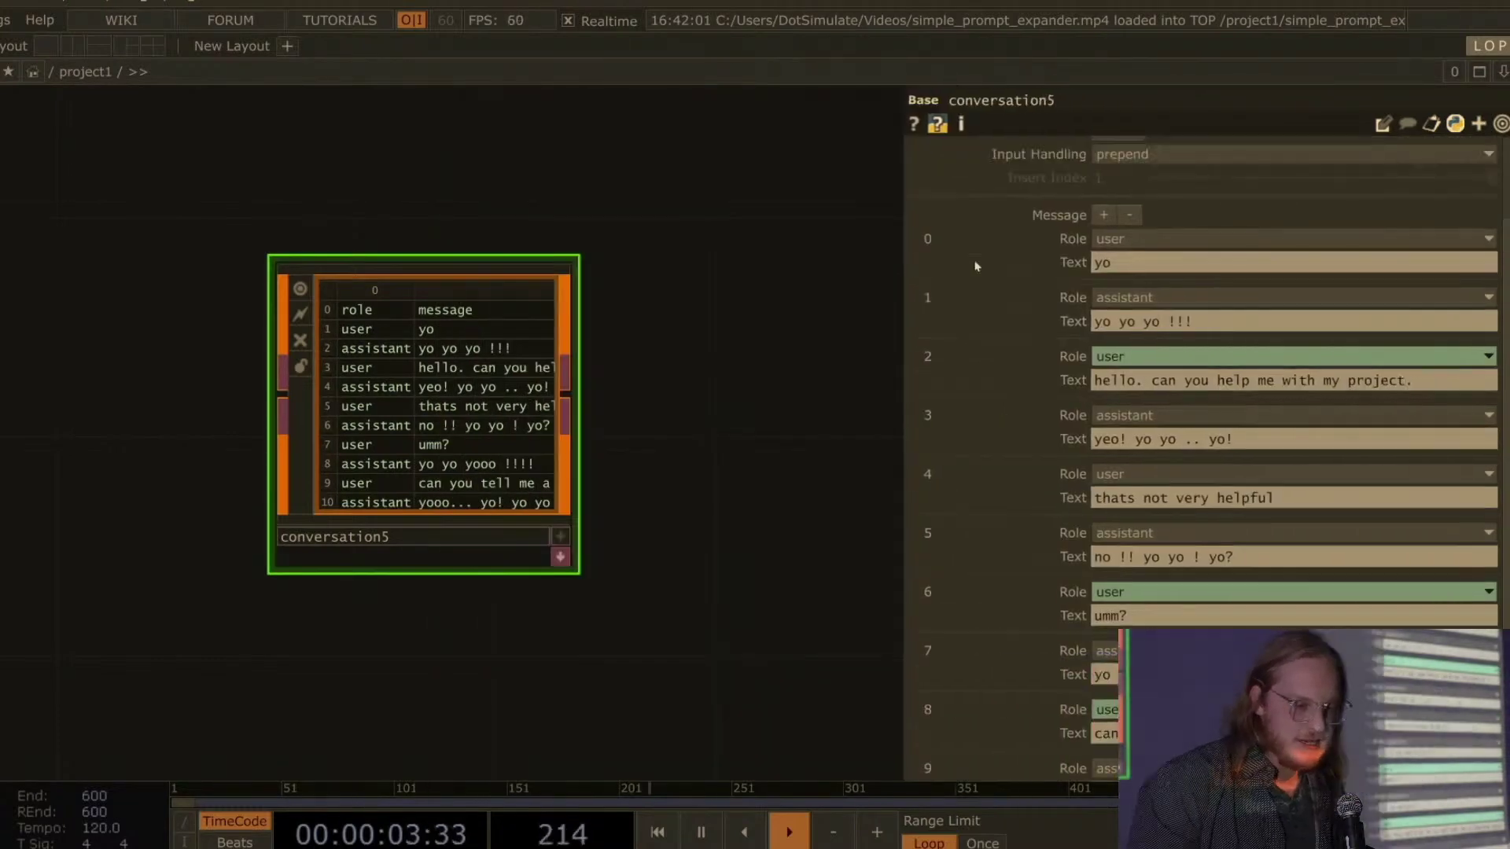
scroll(1179, 315, up, 5)
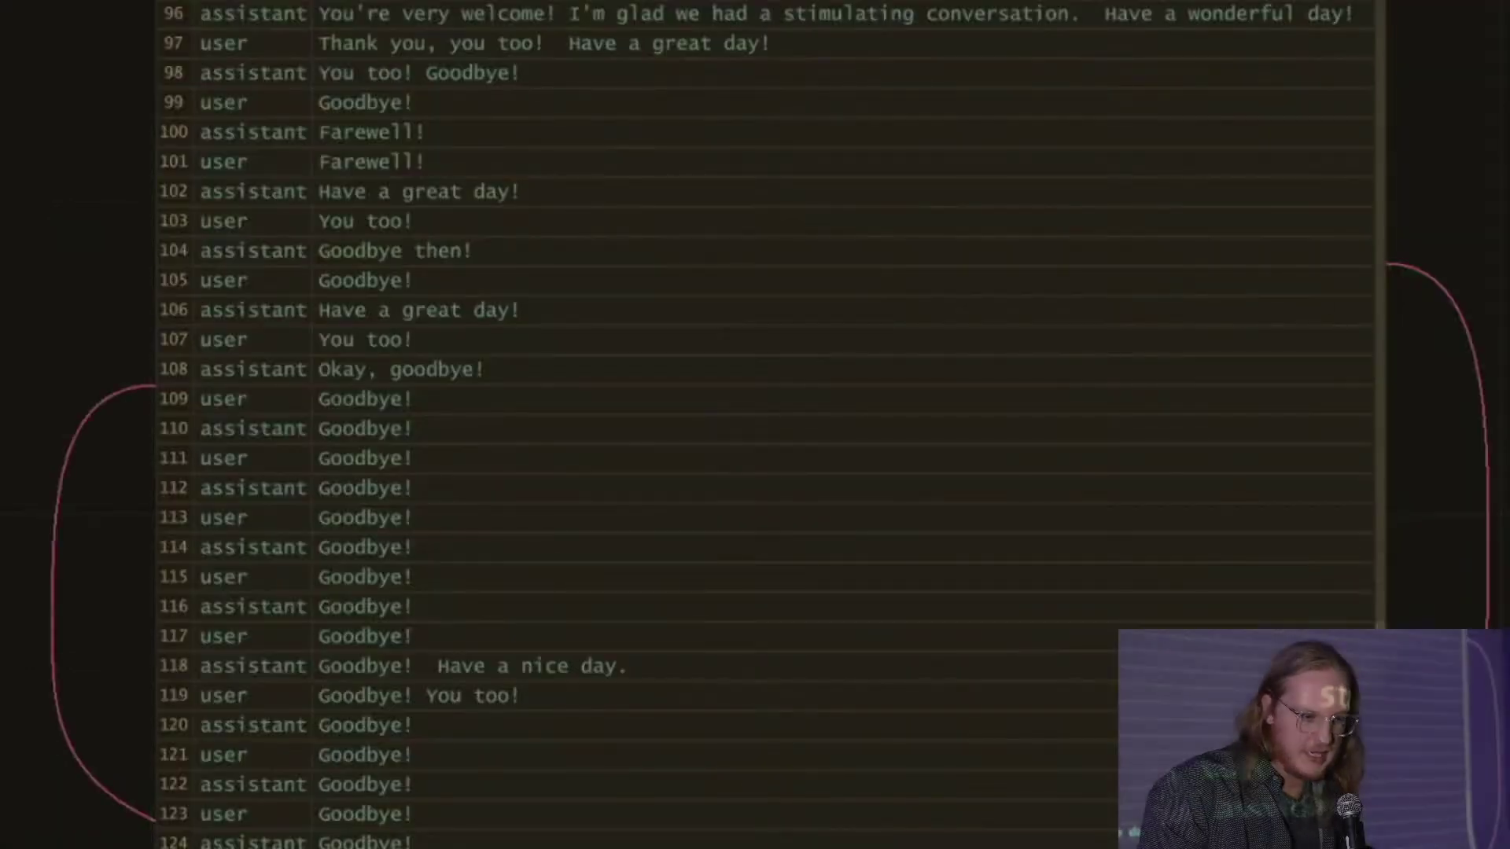
Step: Read on through the long table of alternating user and assistant messages
scroll(448, 321, down, 2)
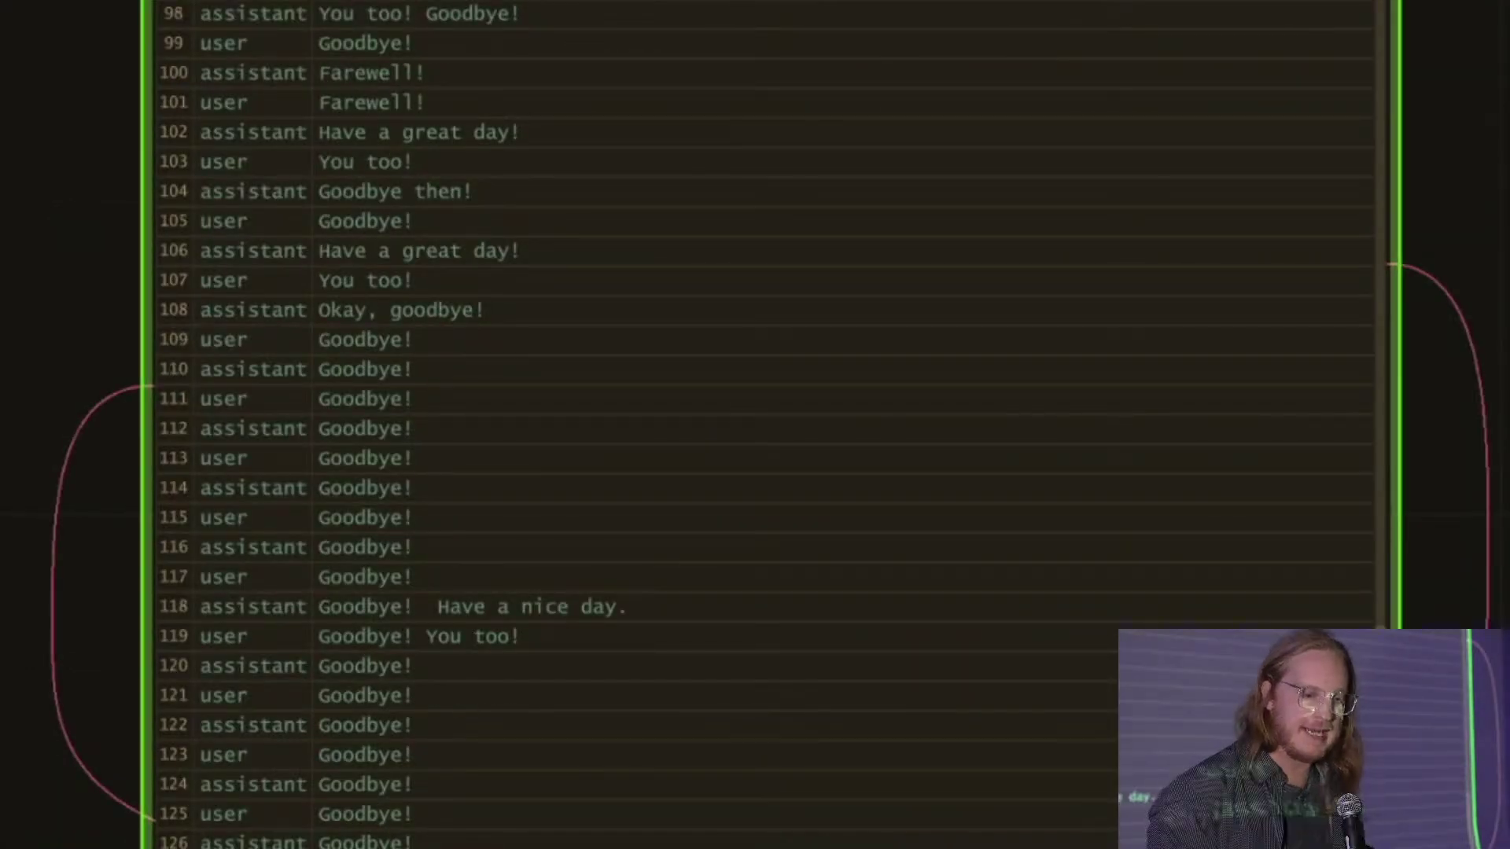
scroll(409, 810, down, 2)
scroll(444, 735, down, 2)
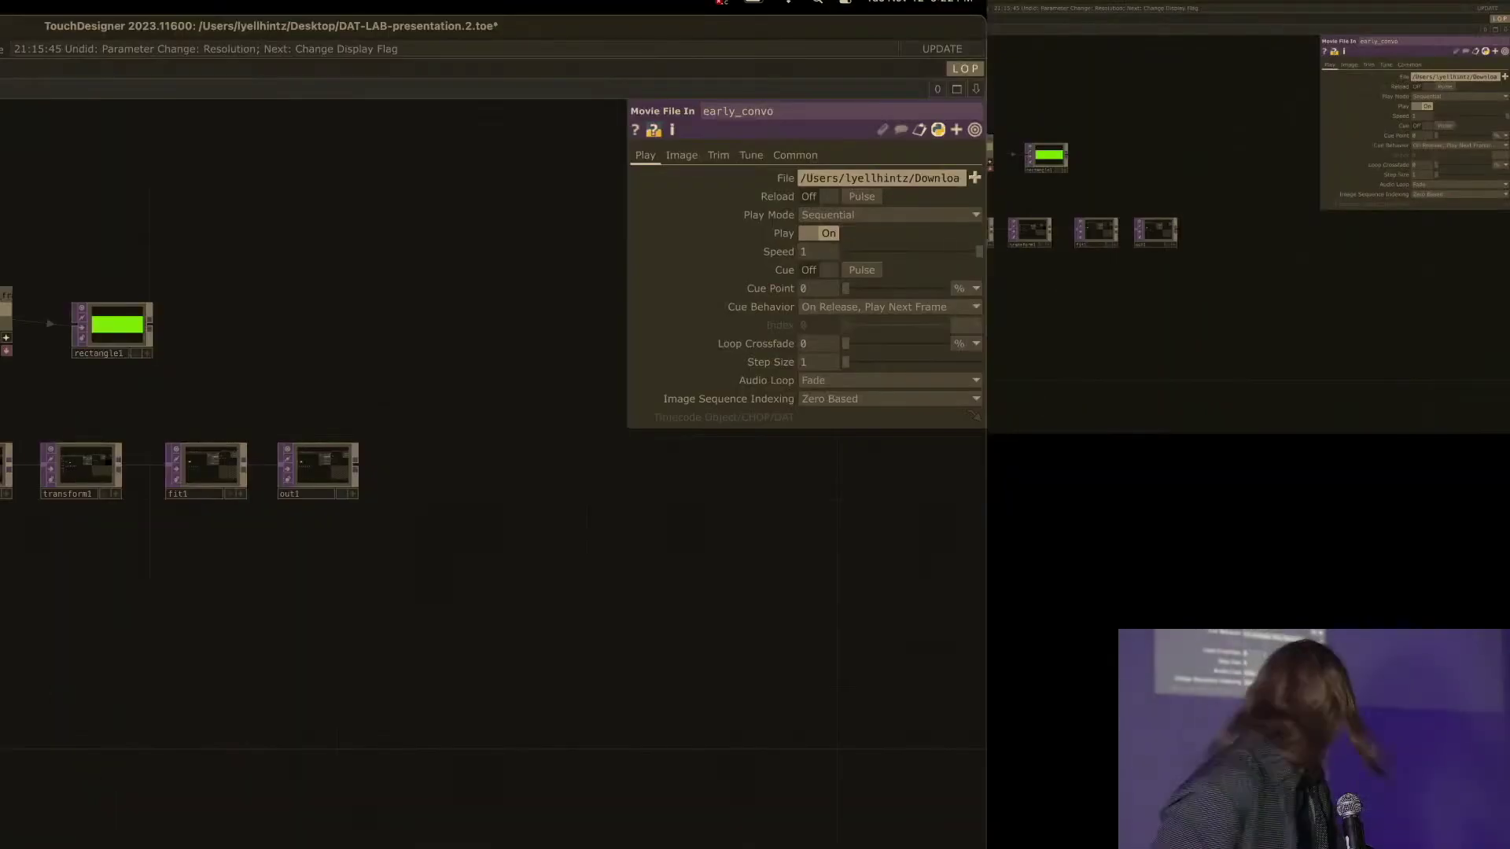
Step: Set the output resolution of the fit1 operator to 4096 x 2160
scroll(317, 612, down, 4)
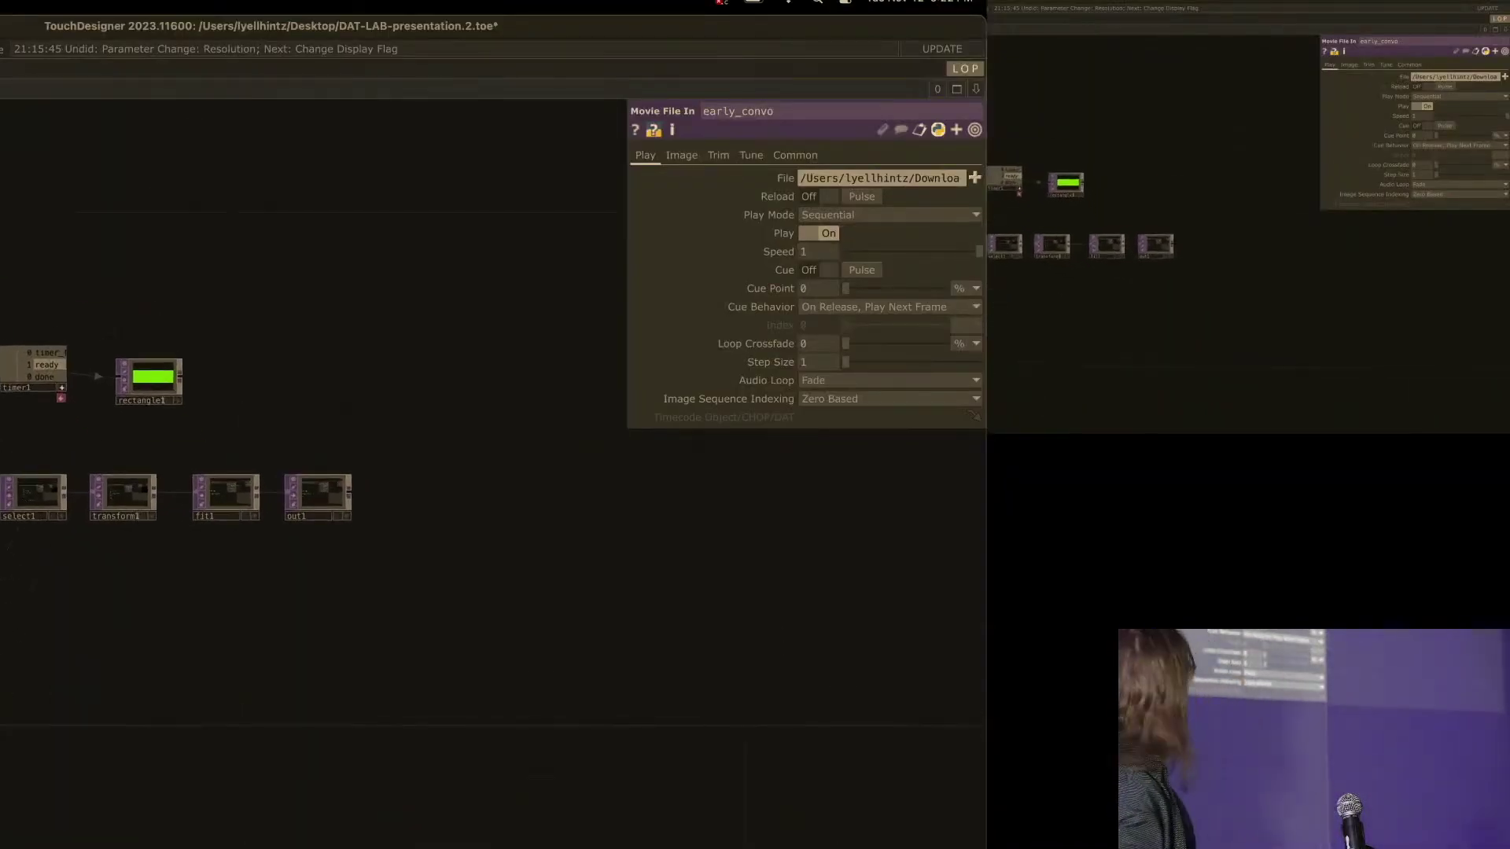
scroll(318, 612, down, 5)
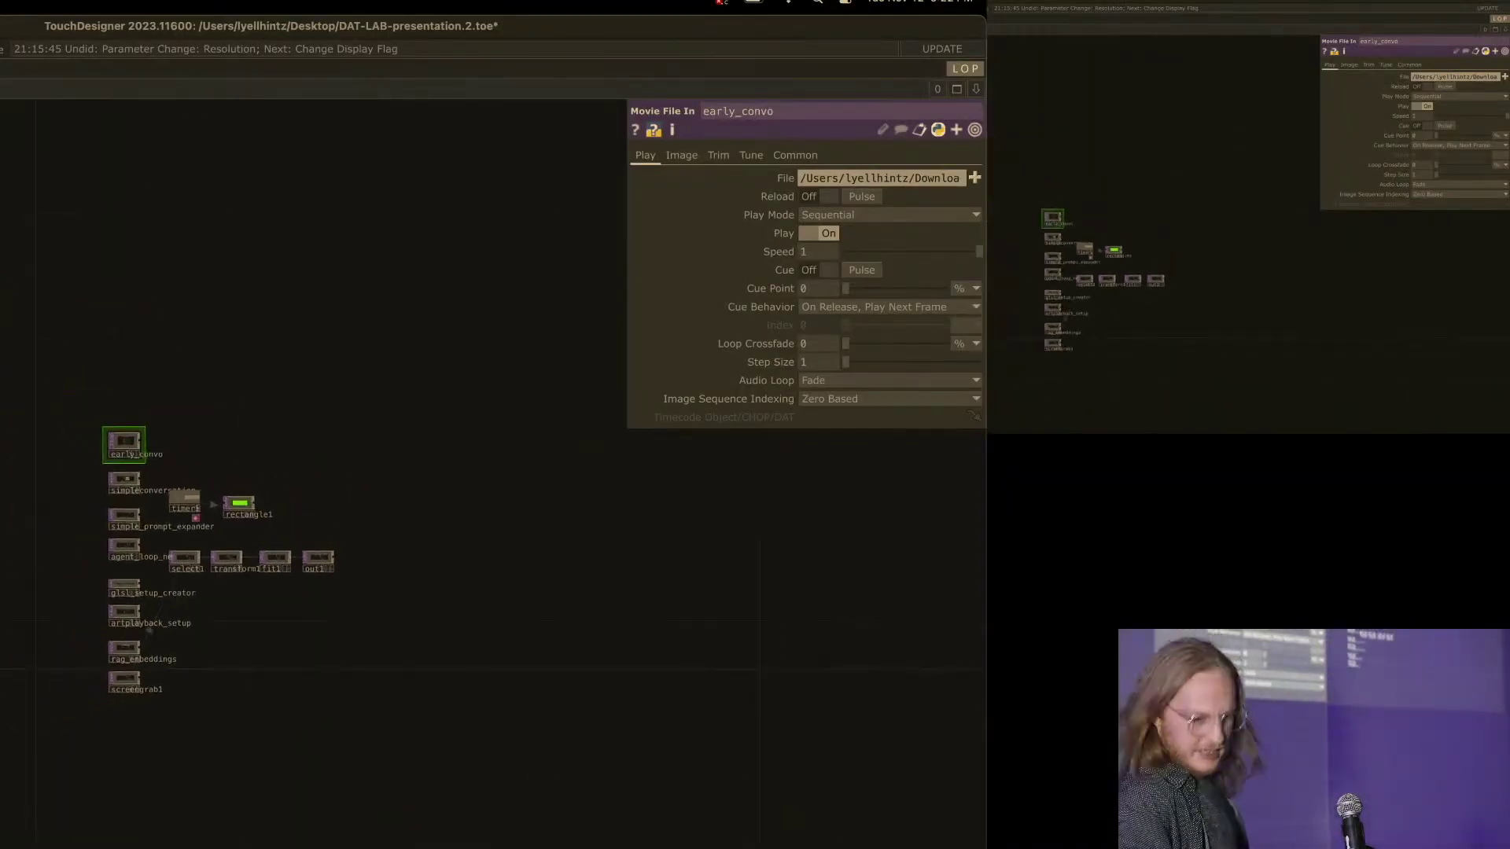
scroll(283, 562, up, 5)
click(267, 550)
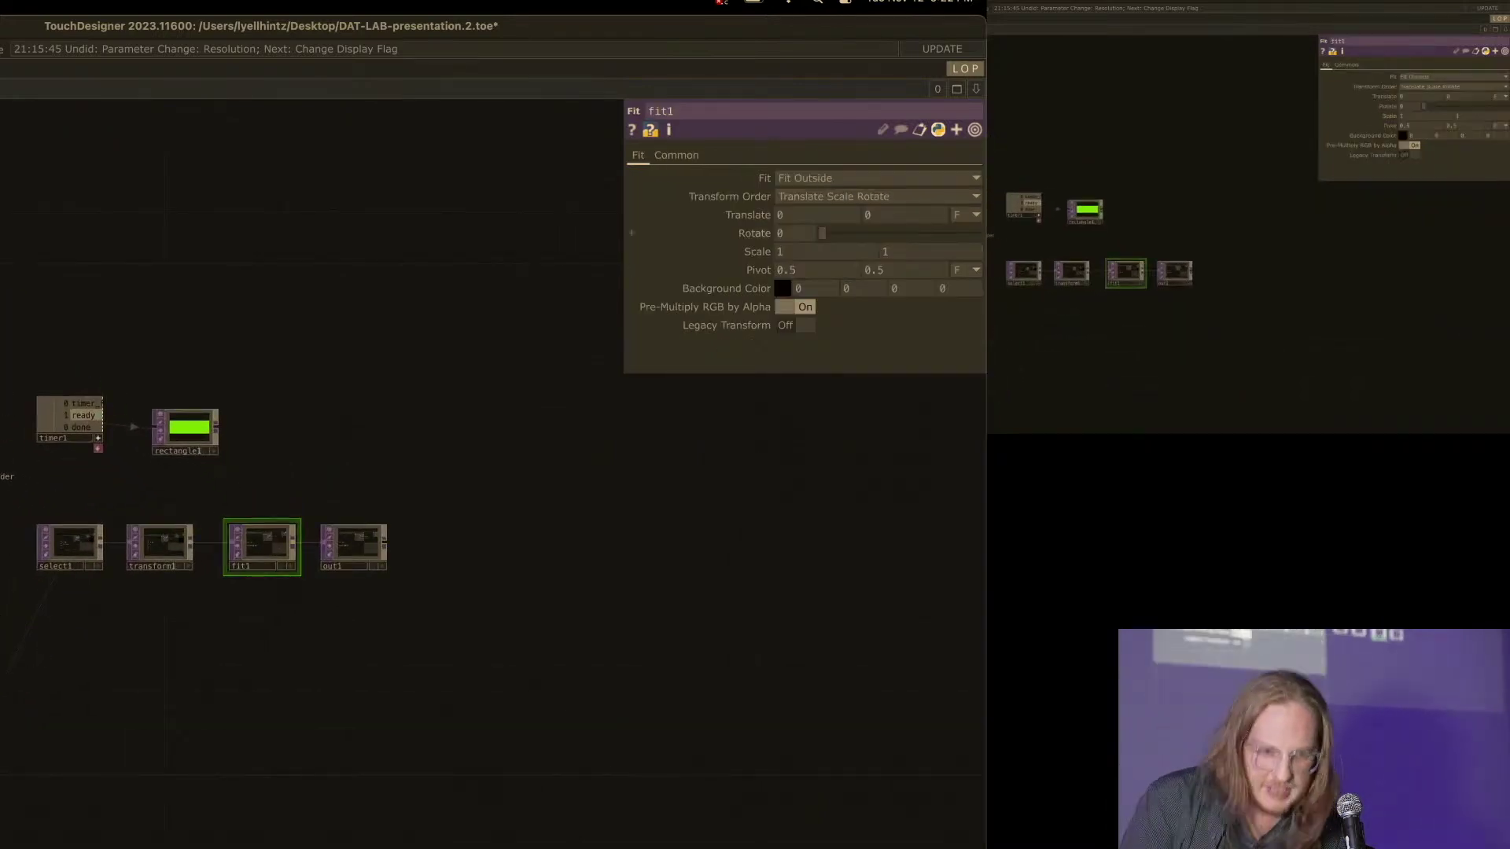
click(675, 155)
click(973, 196)
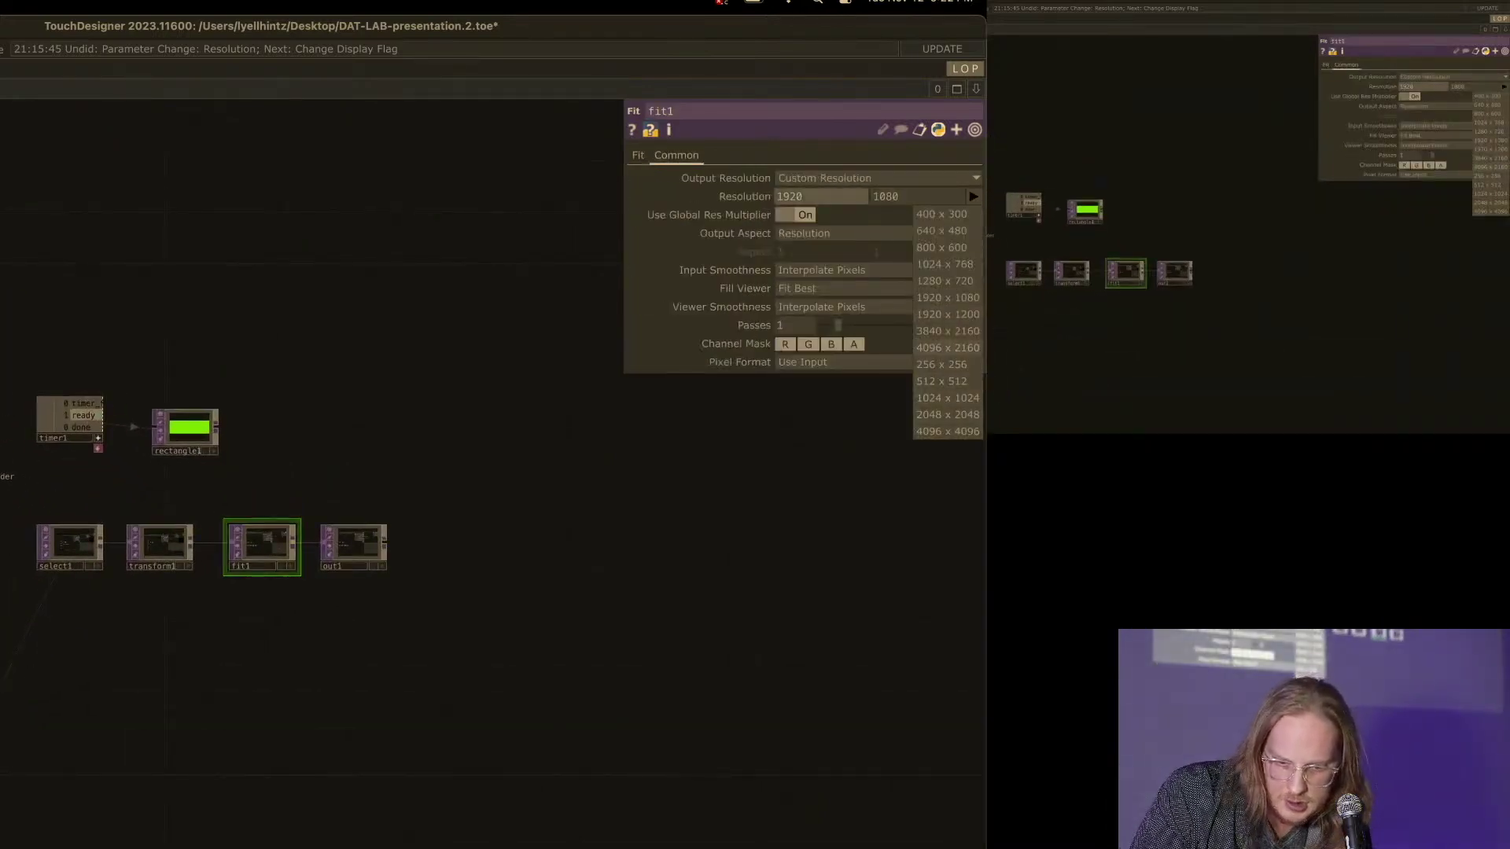
click(947, 348)
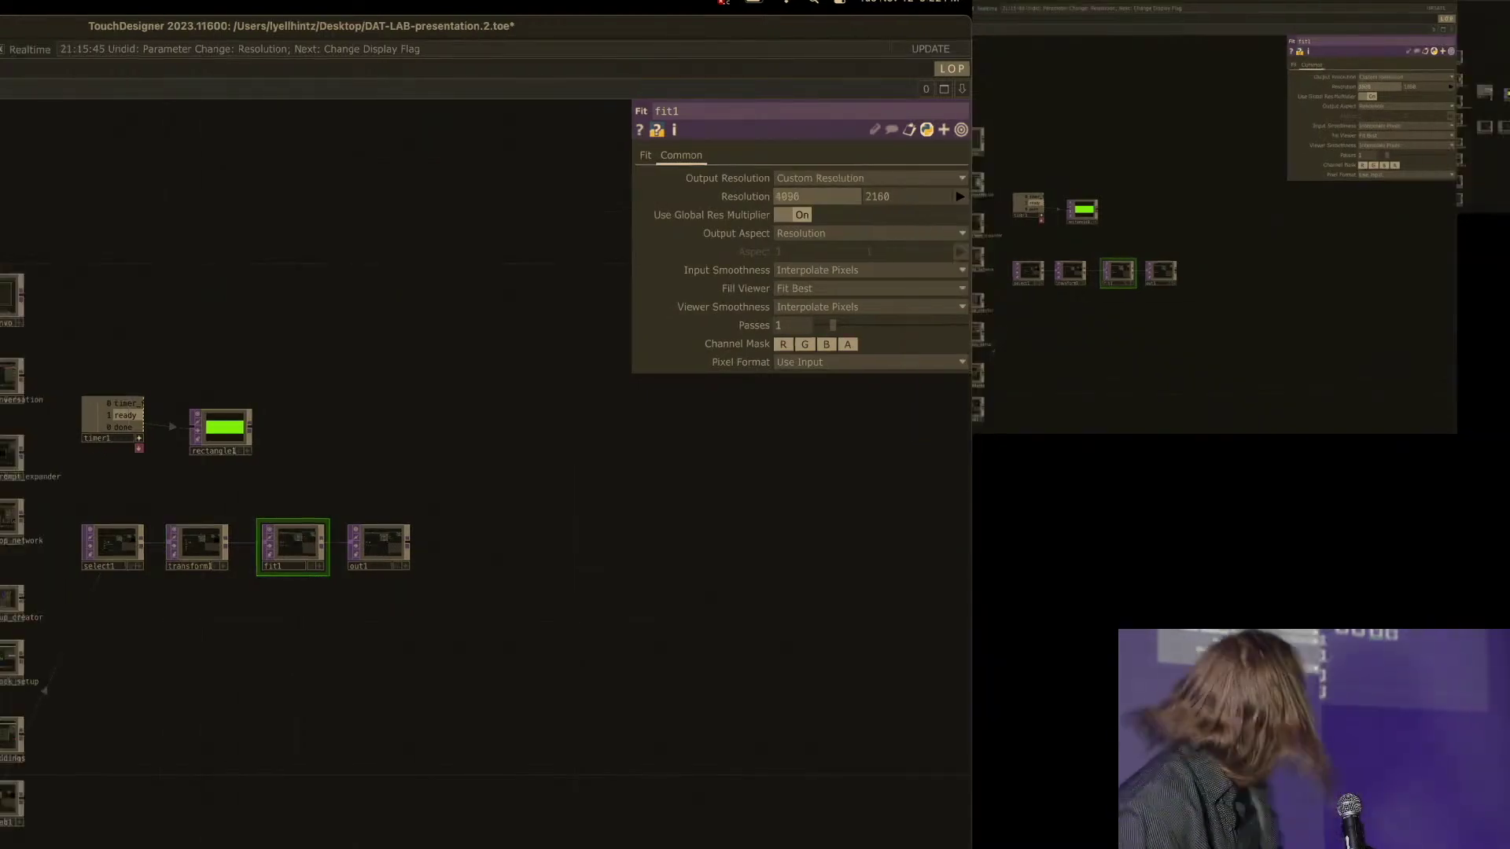
Step: Inspect the perform window's parameters at the project's root level and return into the network
key(u)
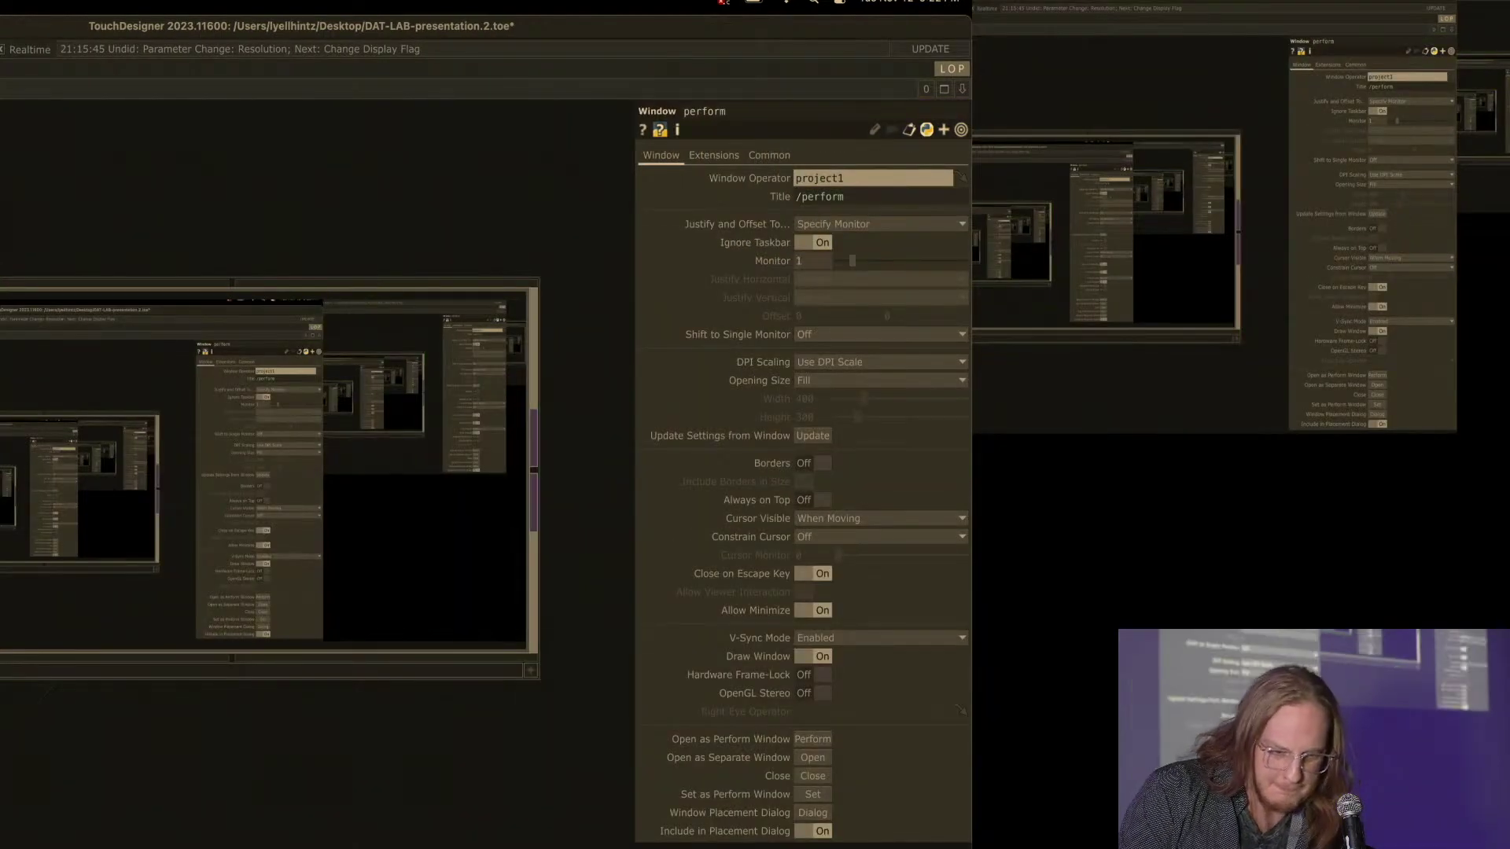
scroll(288, 431, down, 2)
key(i)
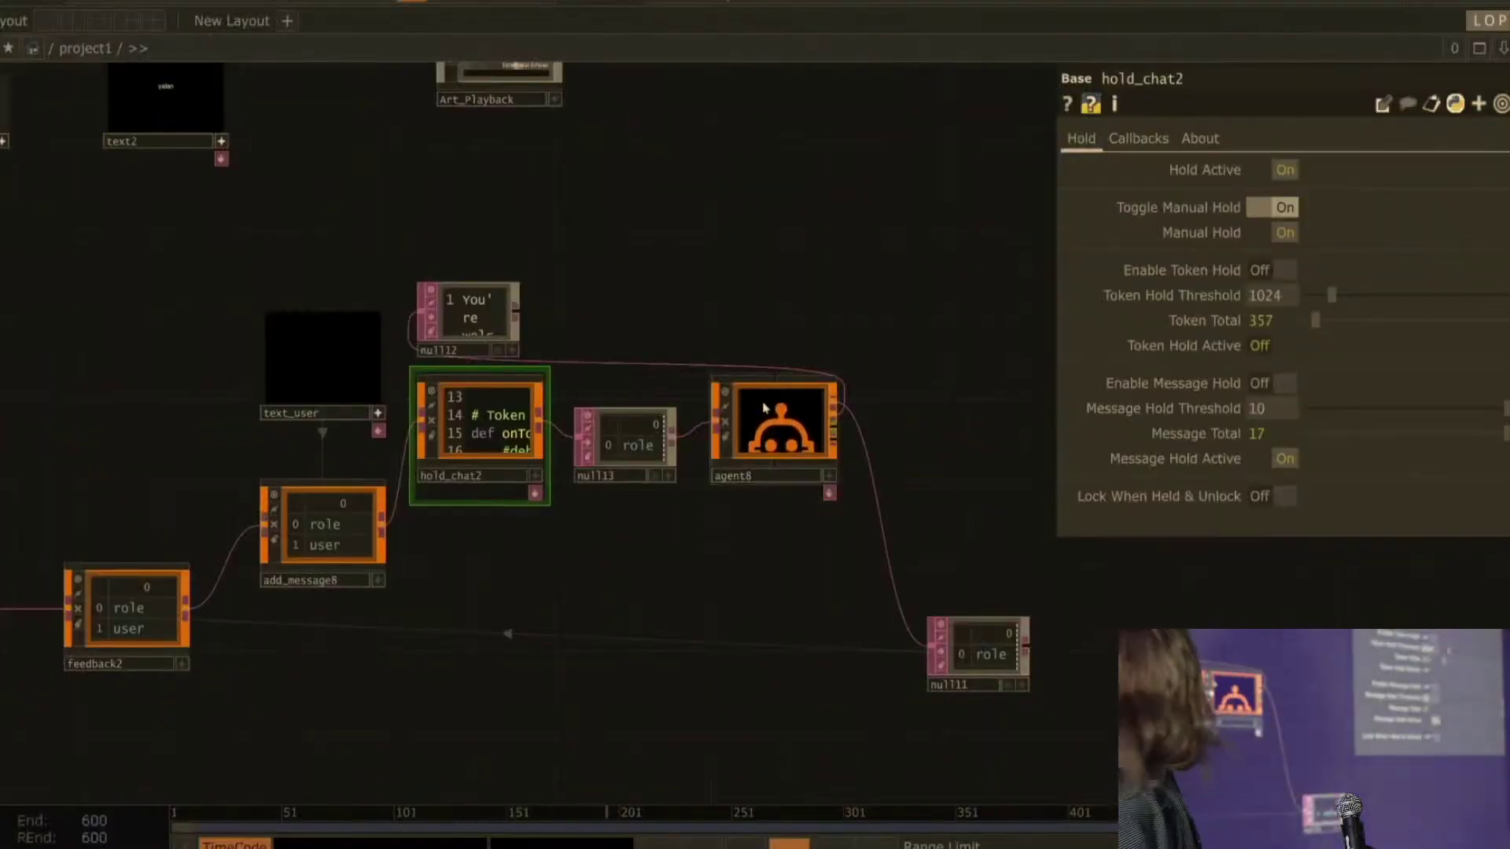
click(751, 404)
drag(805, 611, 592, 624)
drag(763, 678, 685, 615)
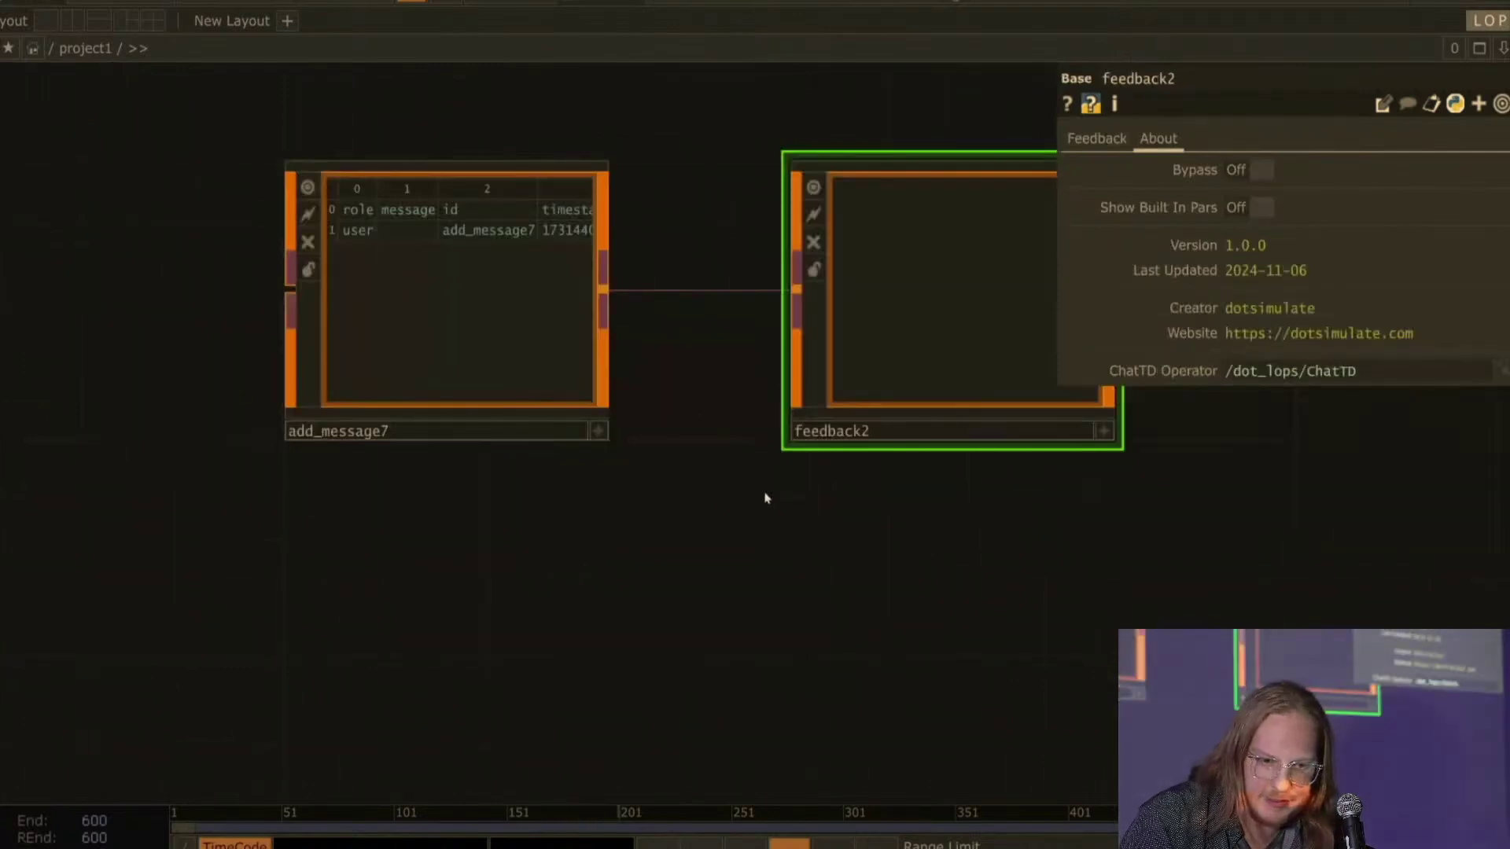
key(h)
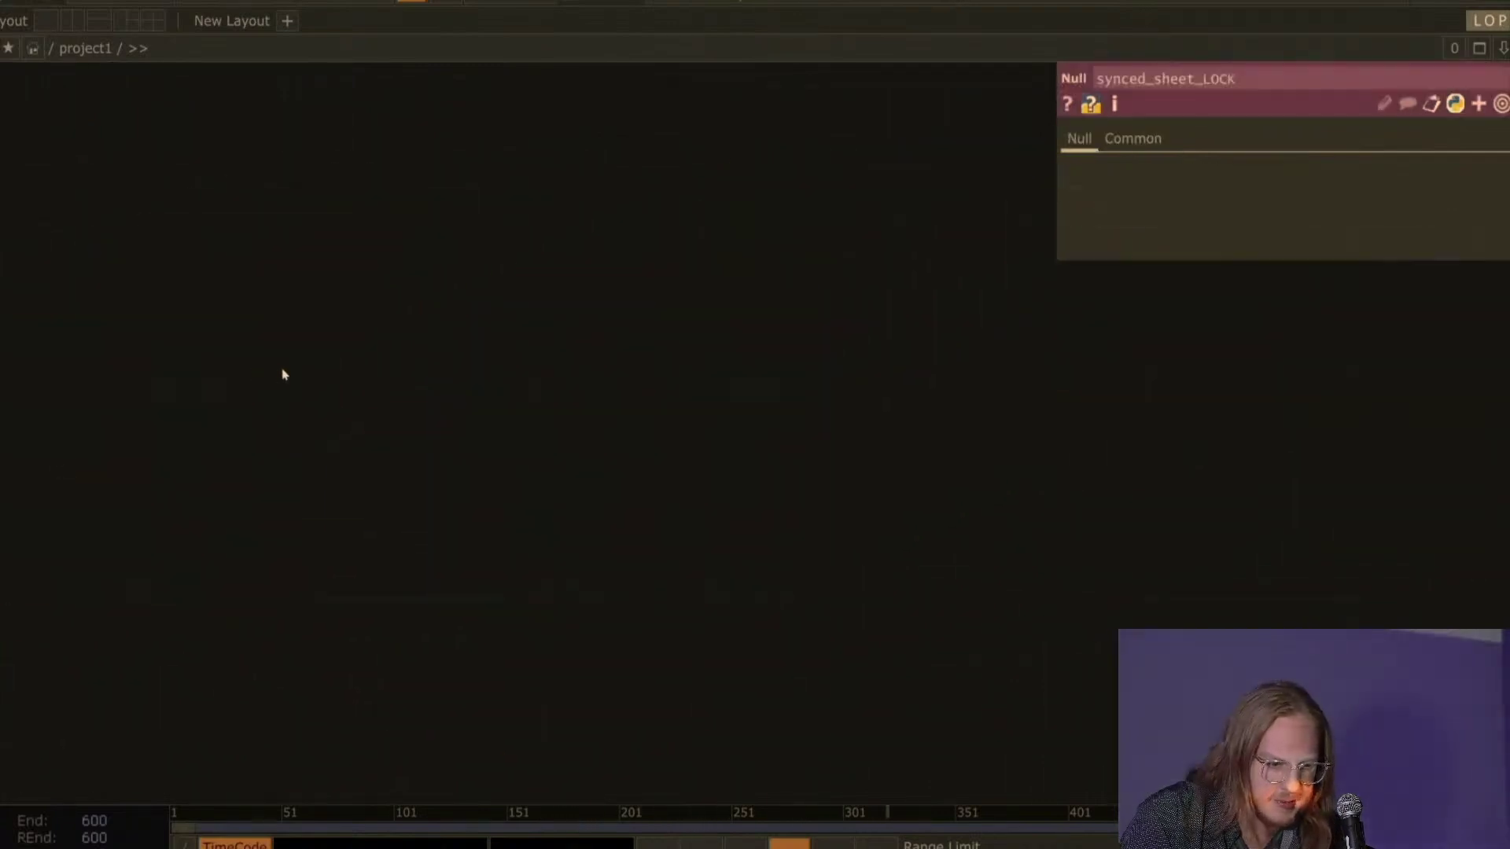
Step: Place an Add Message LOP in the empty network area
key(Tab)
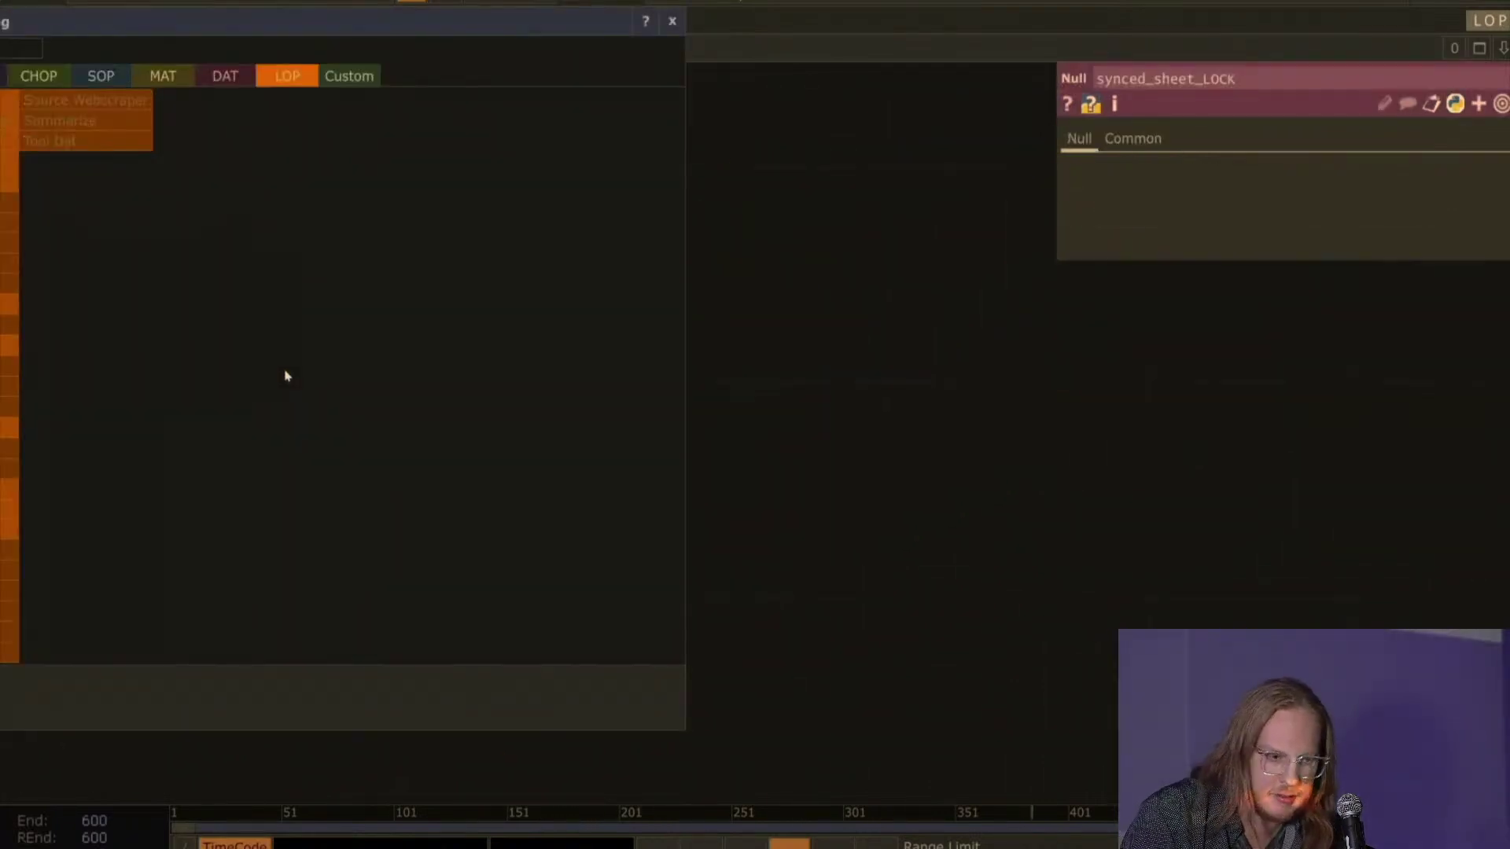
key(Return)
click(285, 375)
Step: Add a Feedback LOP wired after add_message7 and turn on its Reset
key(Tab)
text(fee)
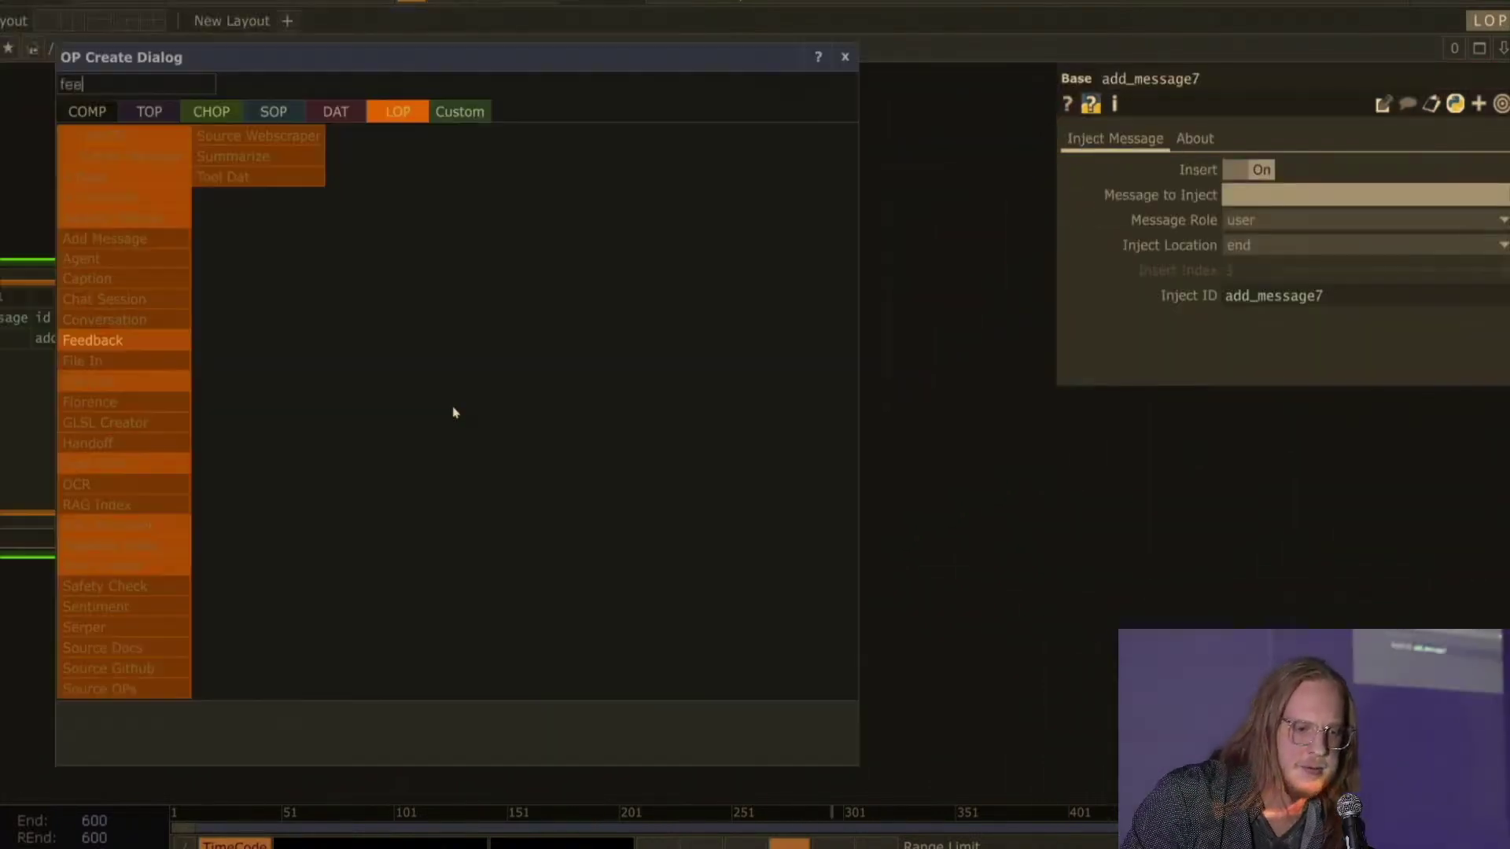
key(Return)
click(451, 411)
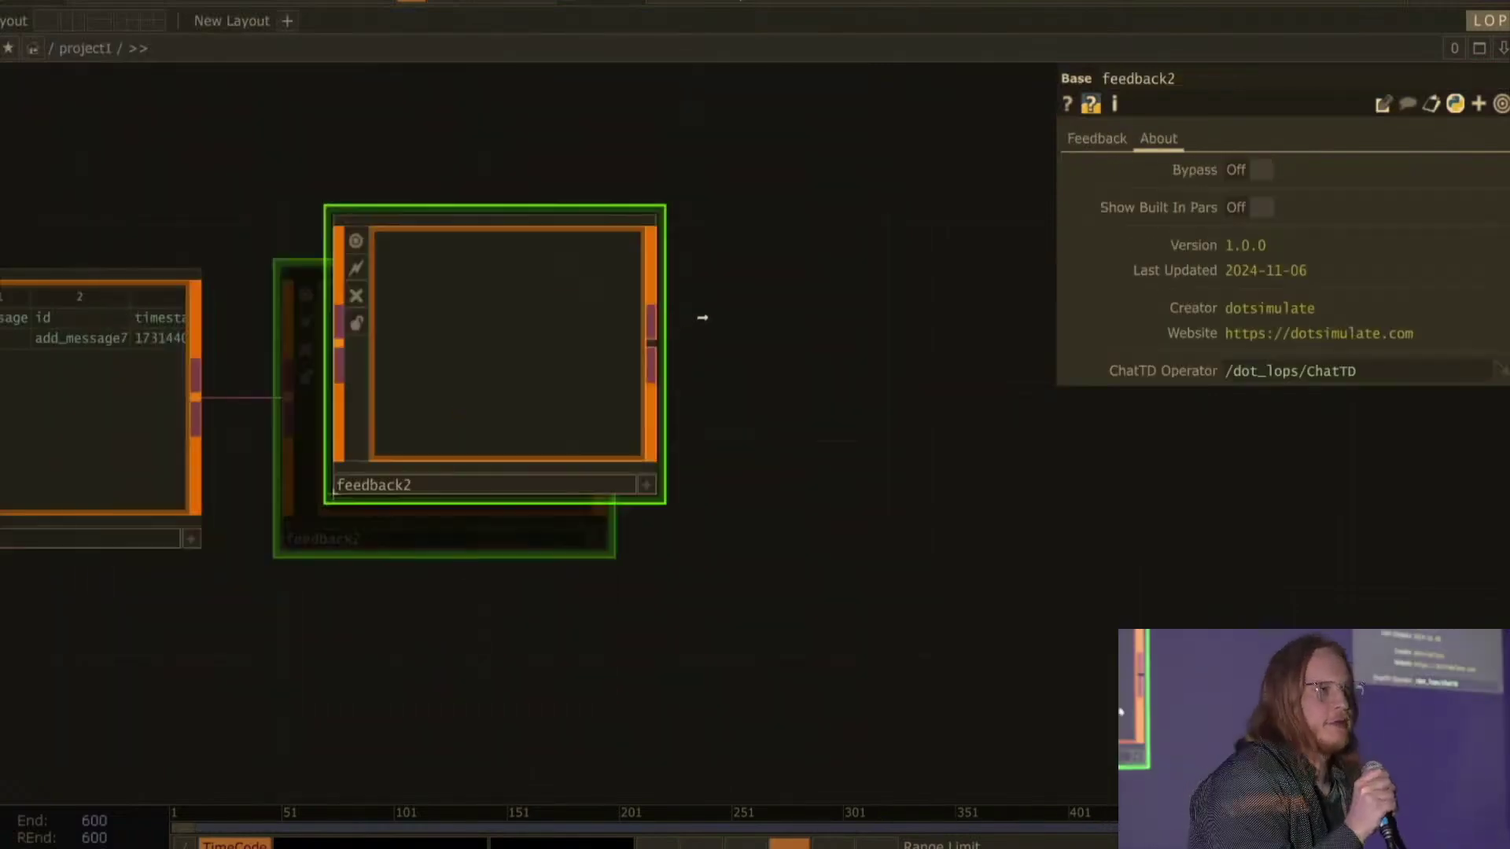
click(1123, 143)
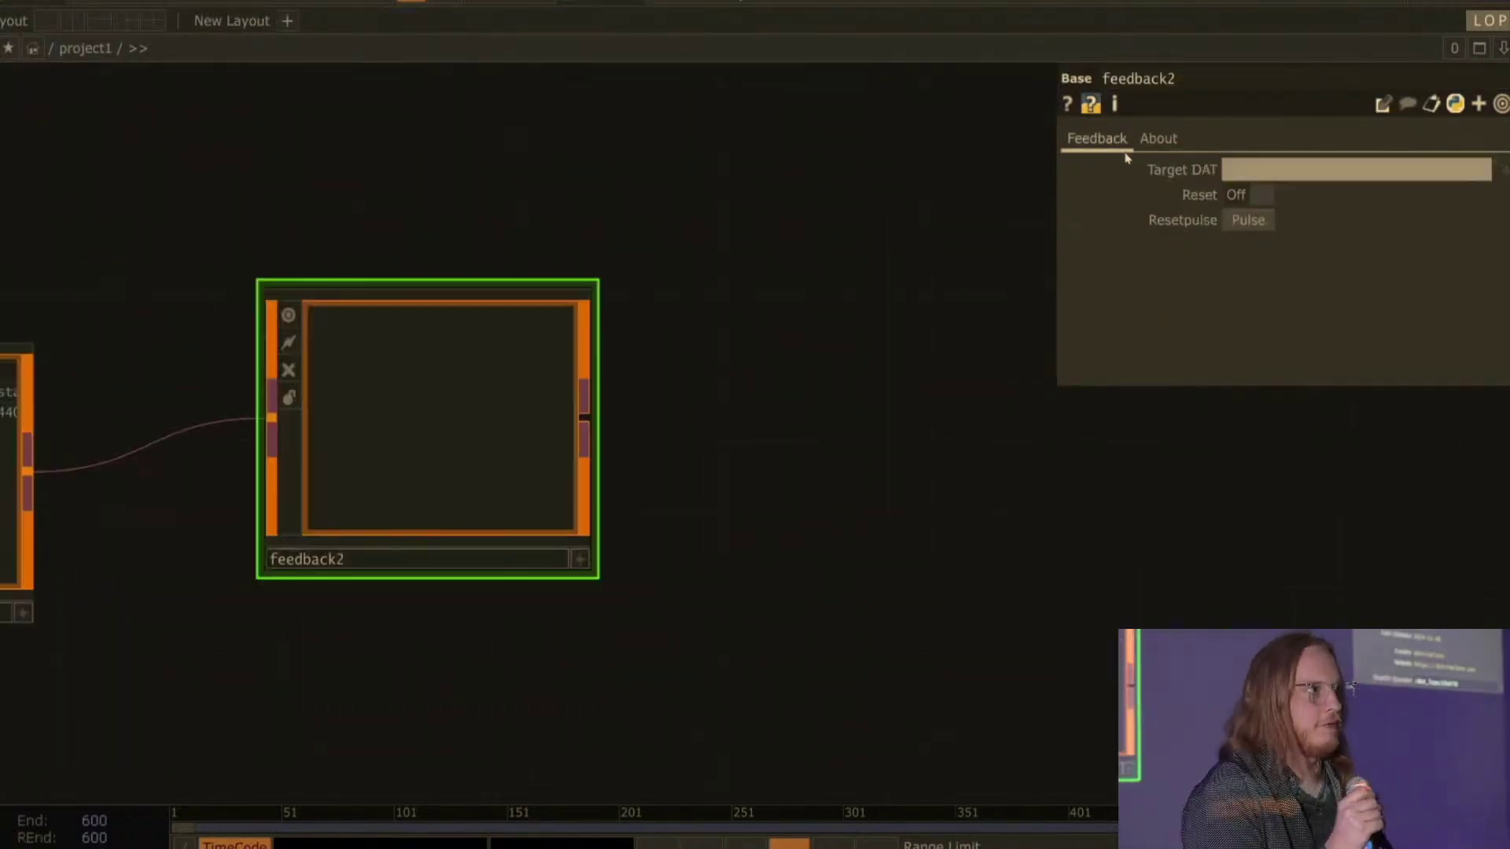
click(1262, 195)
Step: Place a second Add Message LOP after feedback2, followed by a Hold Chat LOP
scroll(637, 422, down, 2)
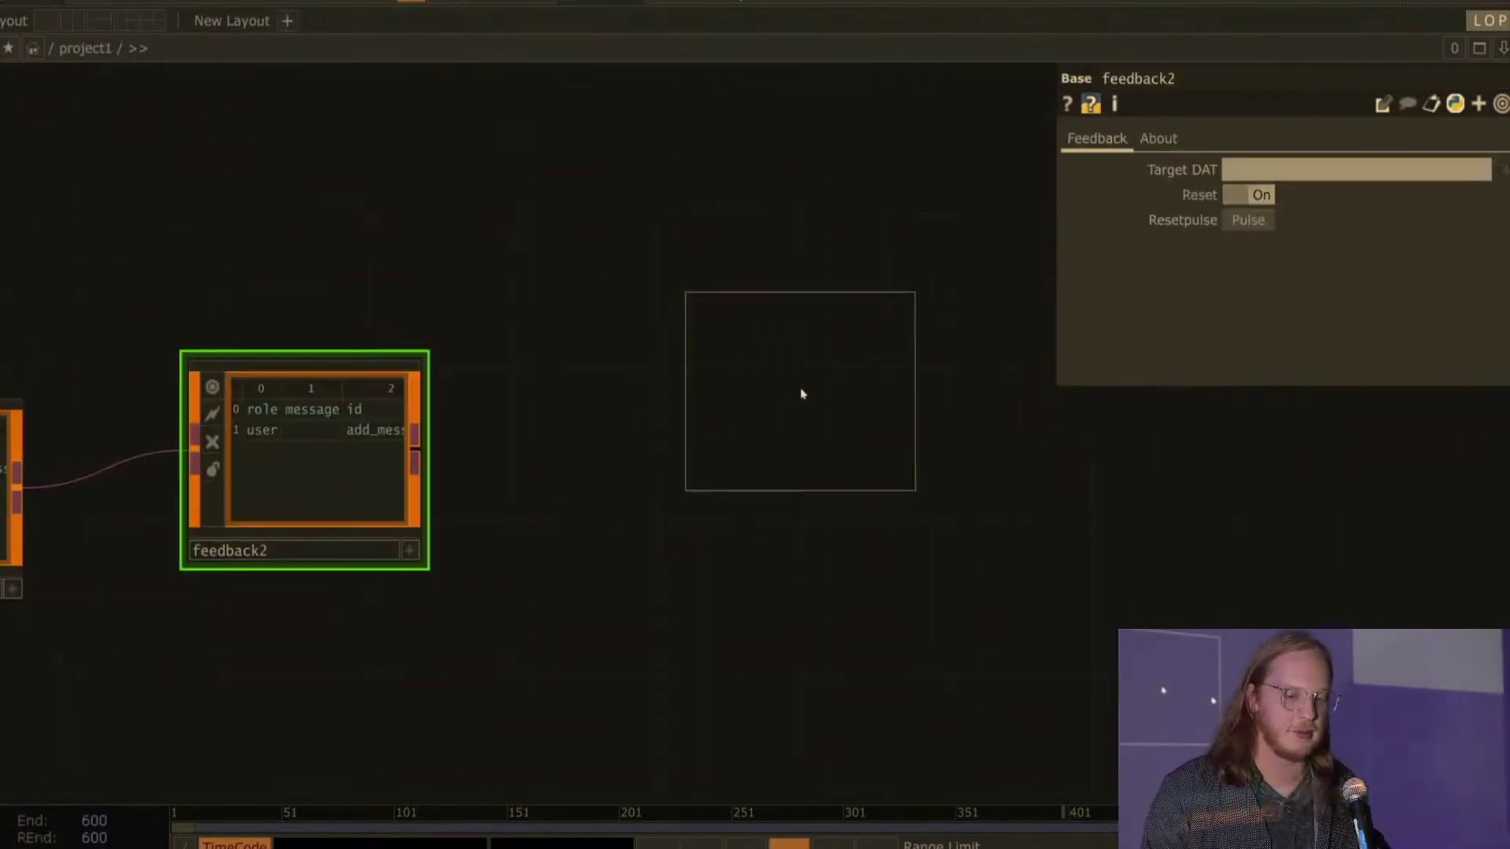
click(800, 394)
key(Tab)
text(ho)
key(Return)
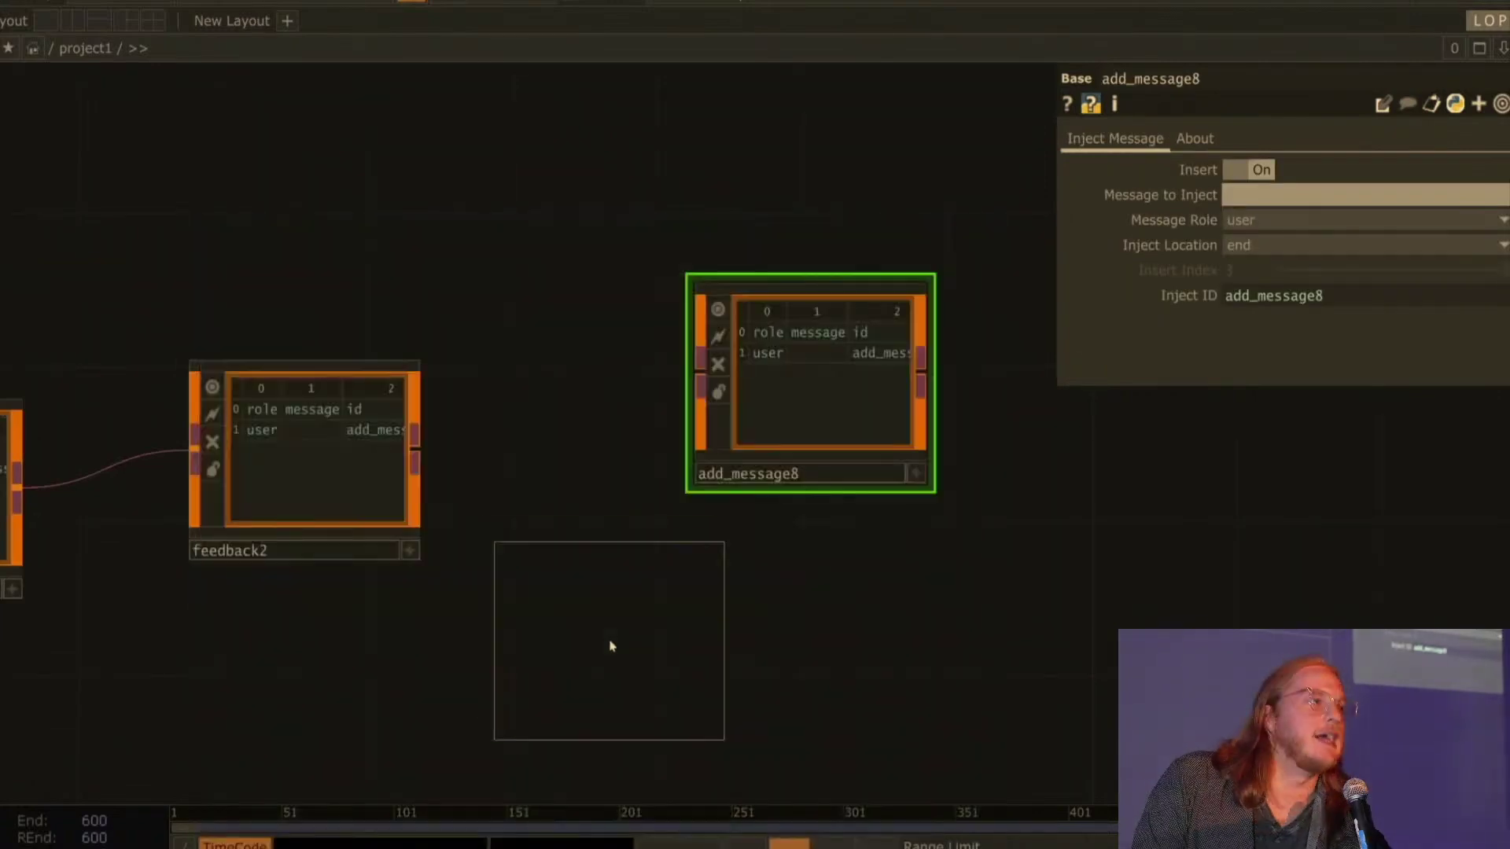
click(612, 647)
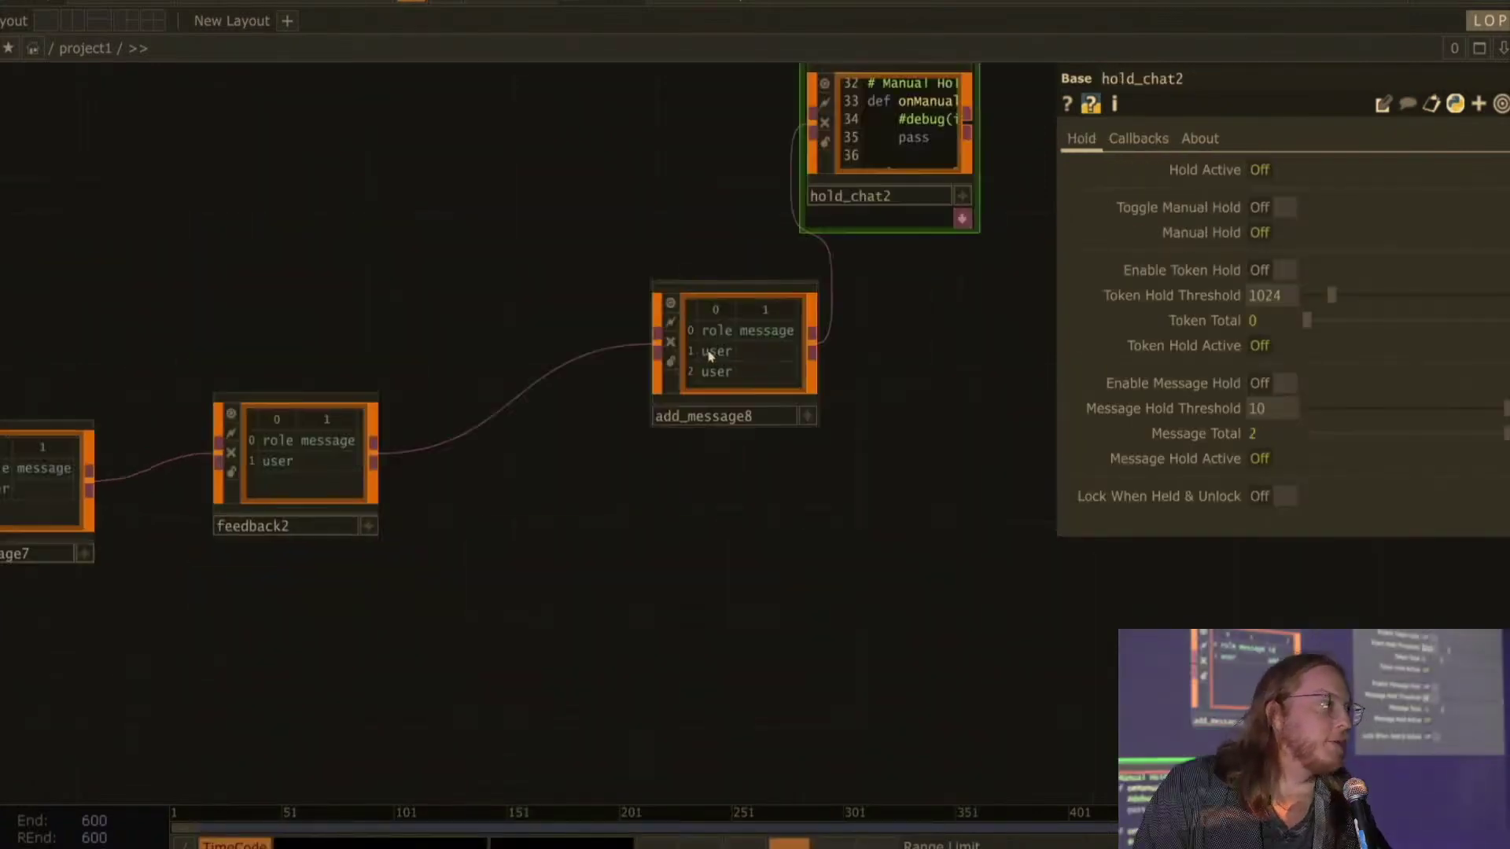
Step: Rearrange add_message8 and hold_chat2 into a compact row beside feedback2
drag(707, 354, 427, 354)
drag(897, 184, 770, 401)
drag(440, 393, 570, 424)
drag(565, 518, 339, 520)
Step: Add an Agent LOP wired to the output of hold_chat2
click(635, 347)
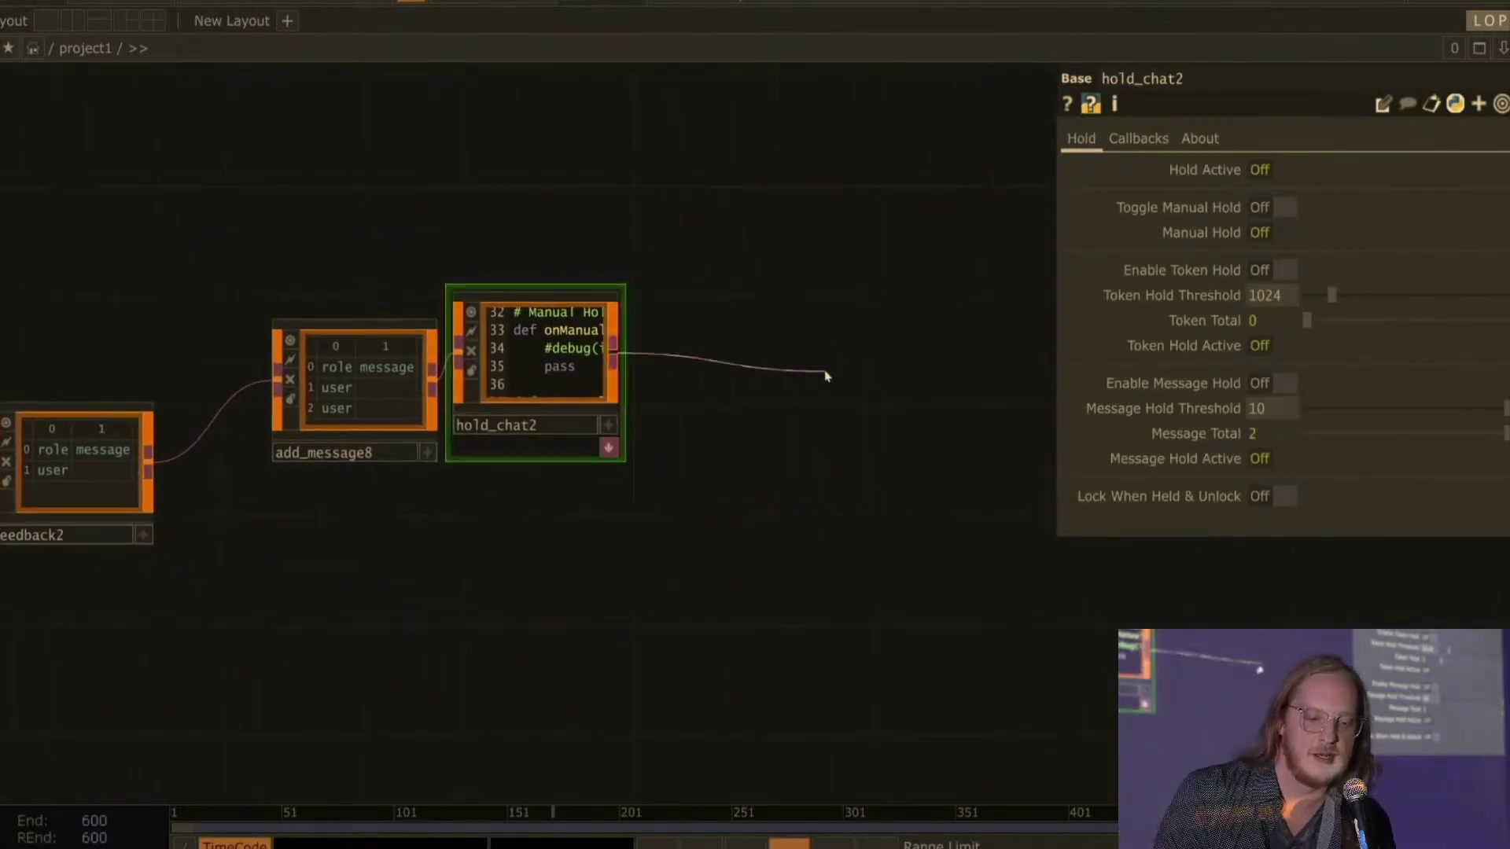
click(826, 377)
text(agen)
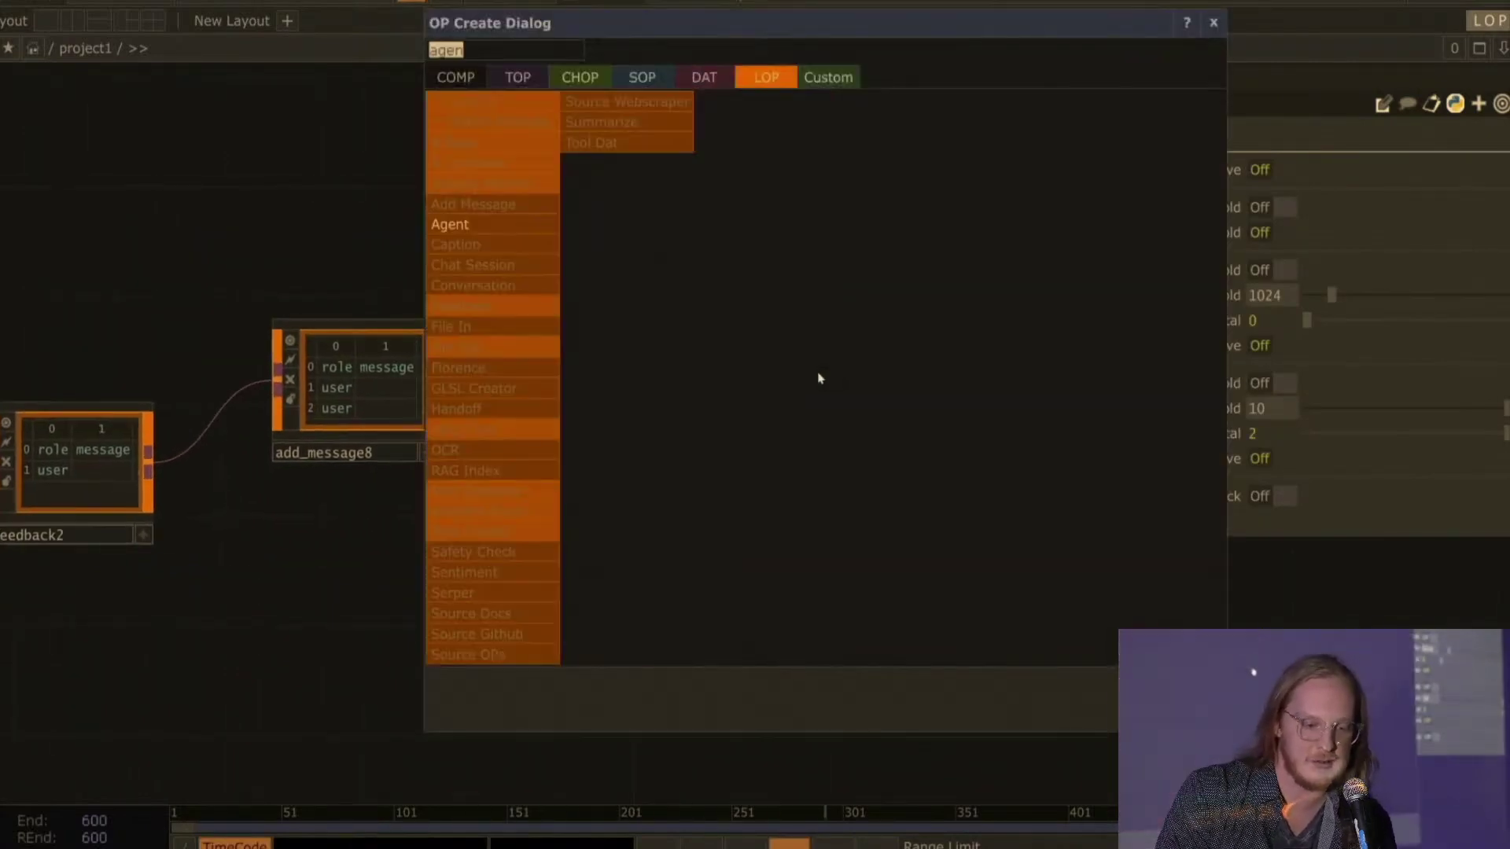
key(Return)
click(820, 374)
drag(879, 380, 827, 380)
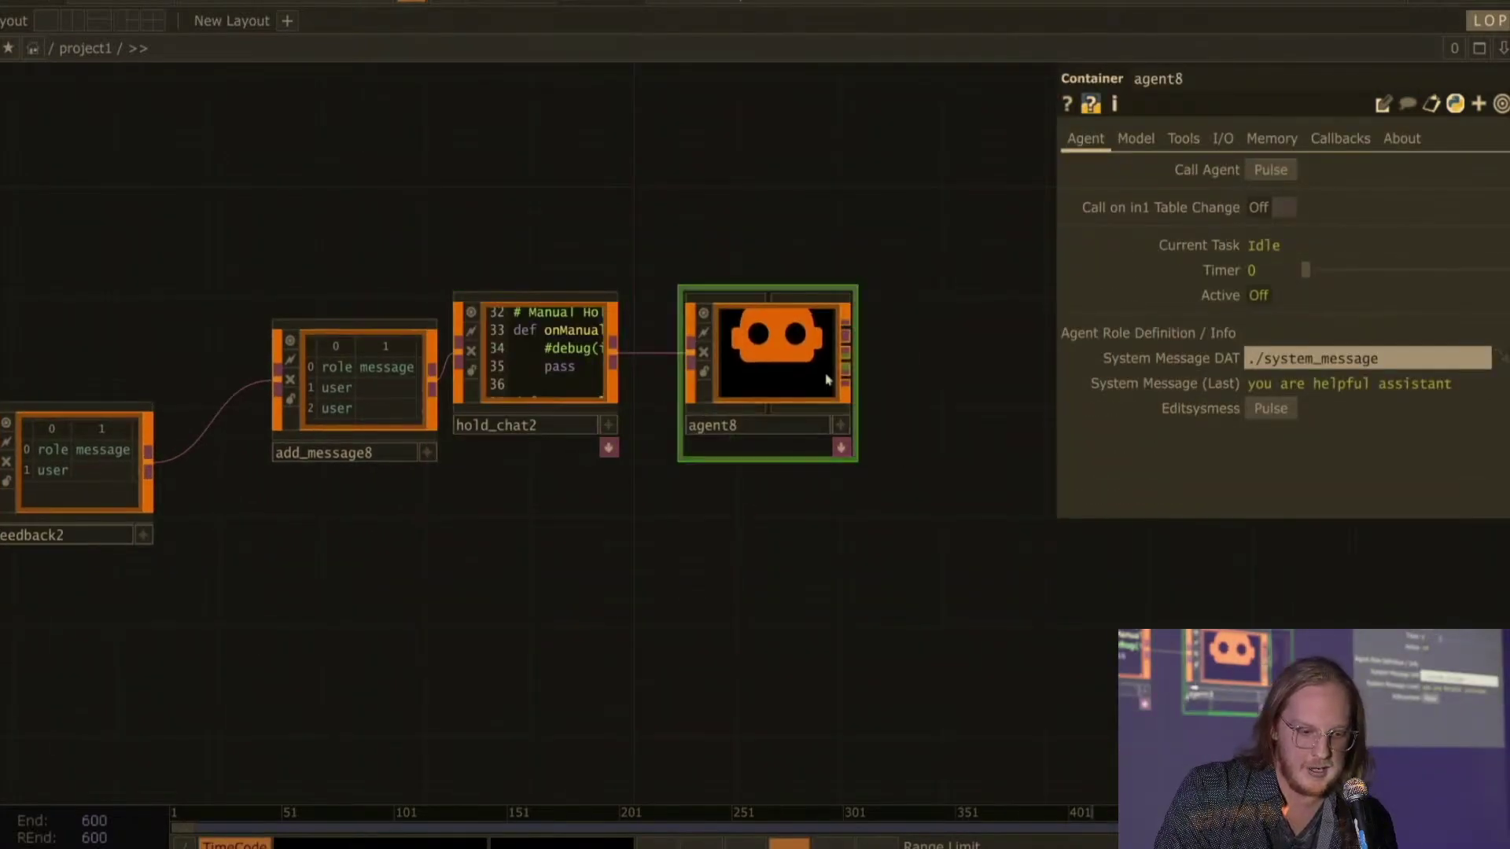
Step: Attach a Null DAT to agent8's conversation output and assign it as feedback2's target DAT
right_click(845, 340)
click(606, 148)
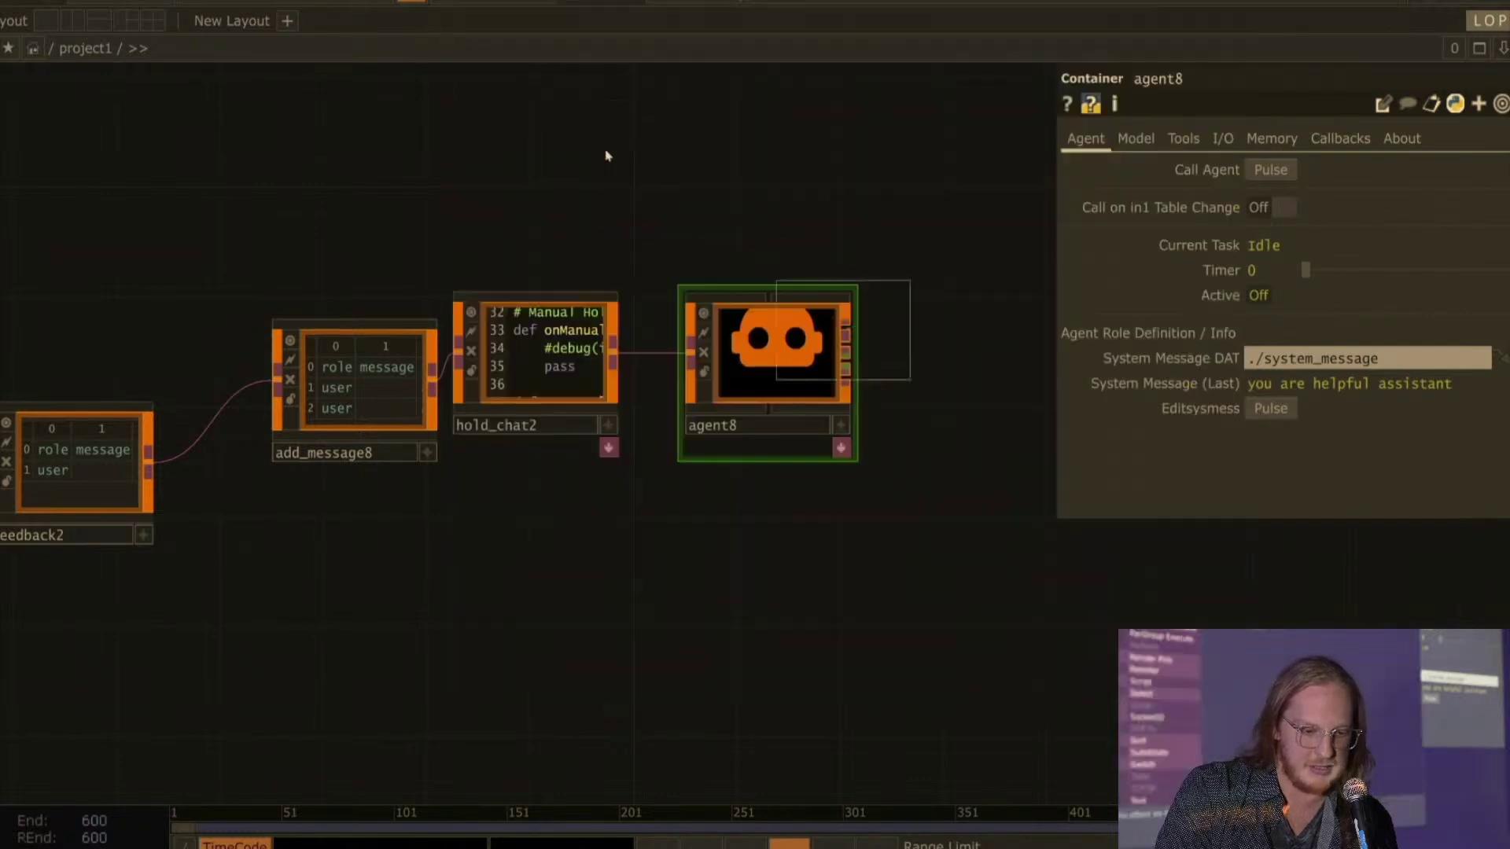
click(1046, 586)
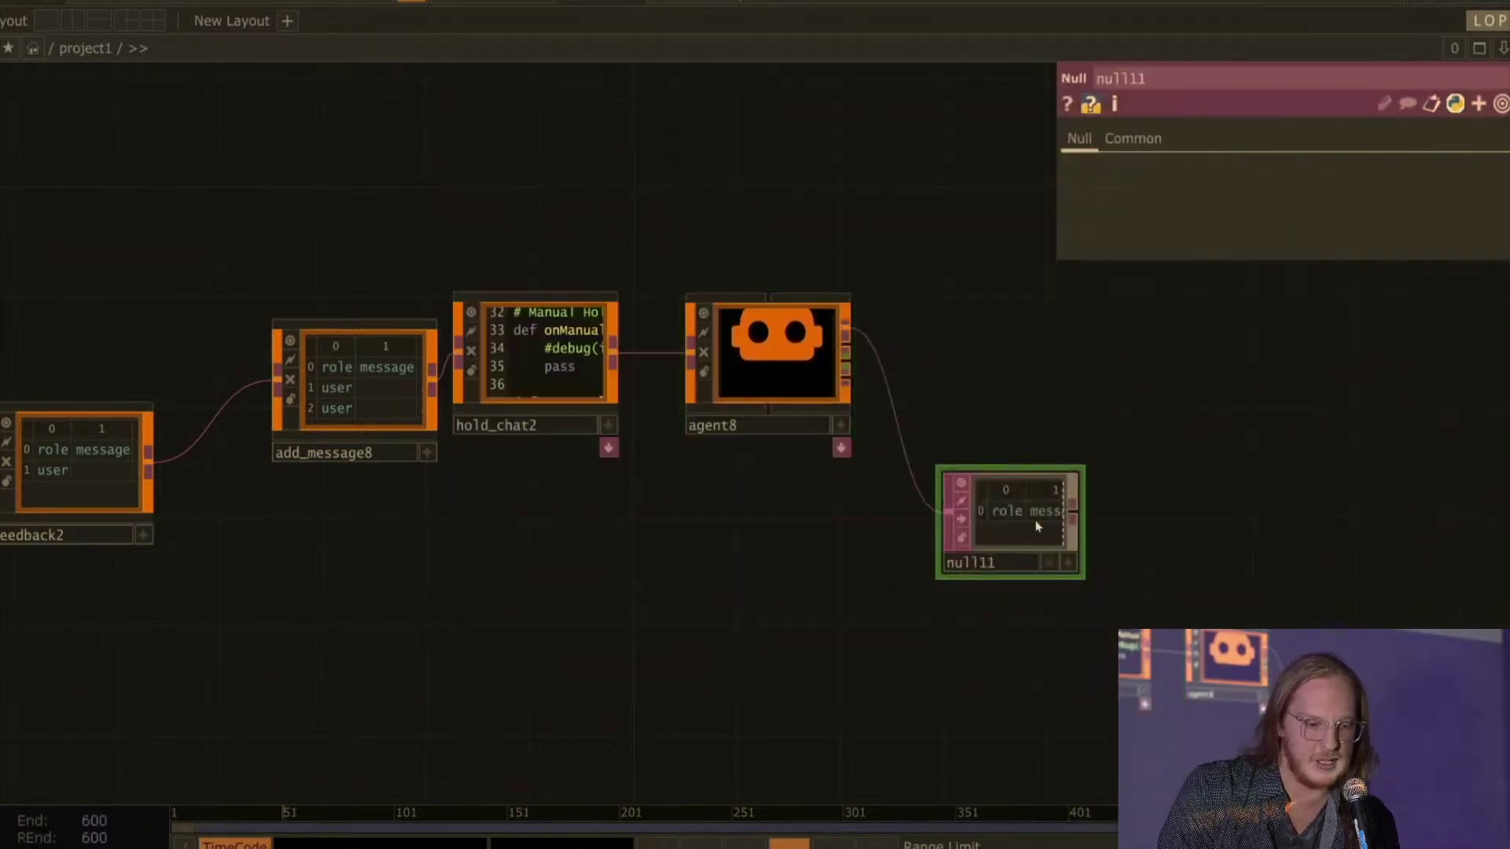
drag(1009, 512, 91, 470)
click(95, 471)
Step: Move agent8 and its output nulls away from hold_chat2, and insert a Null DAT between hold_chat2 and agent8
drag(416, 550, 698, 526)
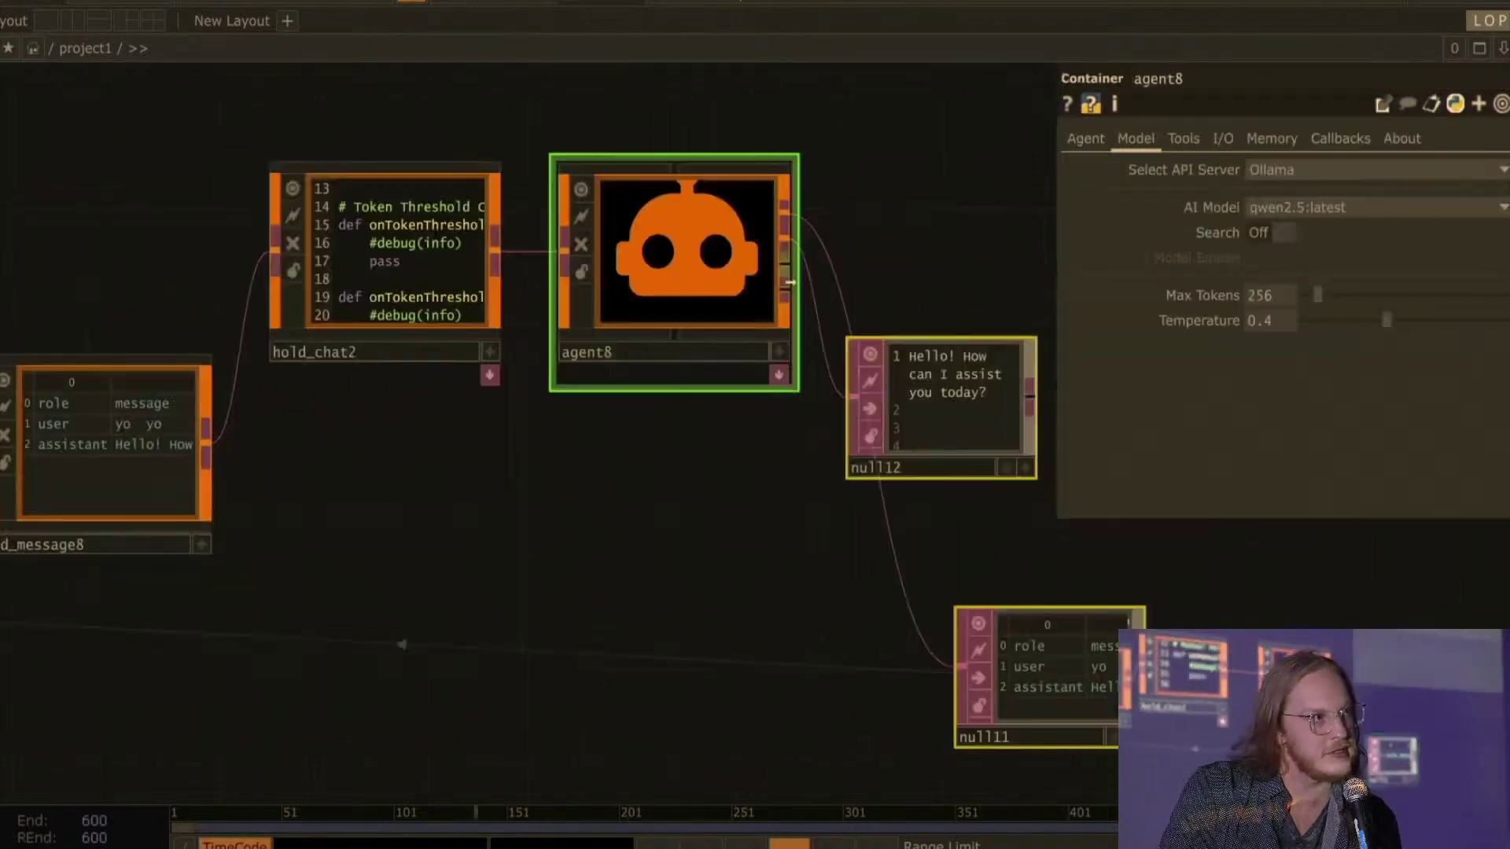
drag(789, 282, 1043, 281)
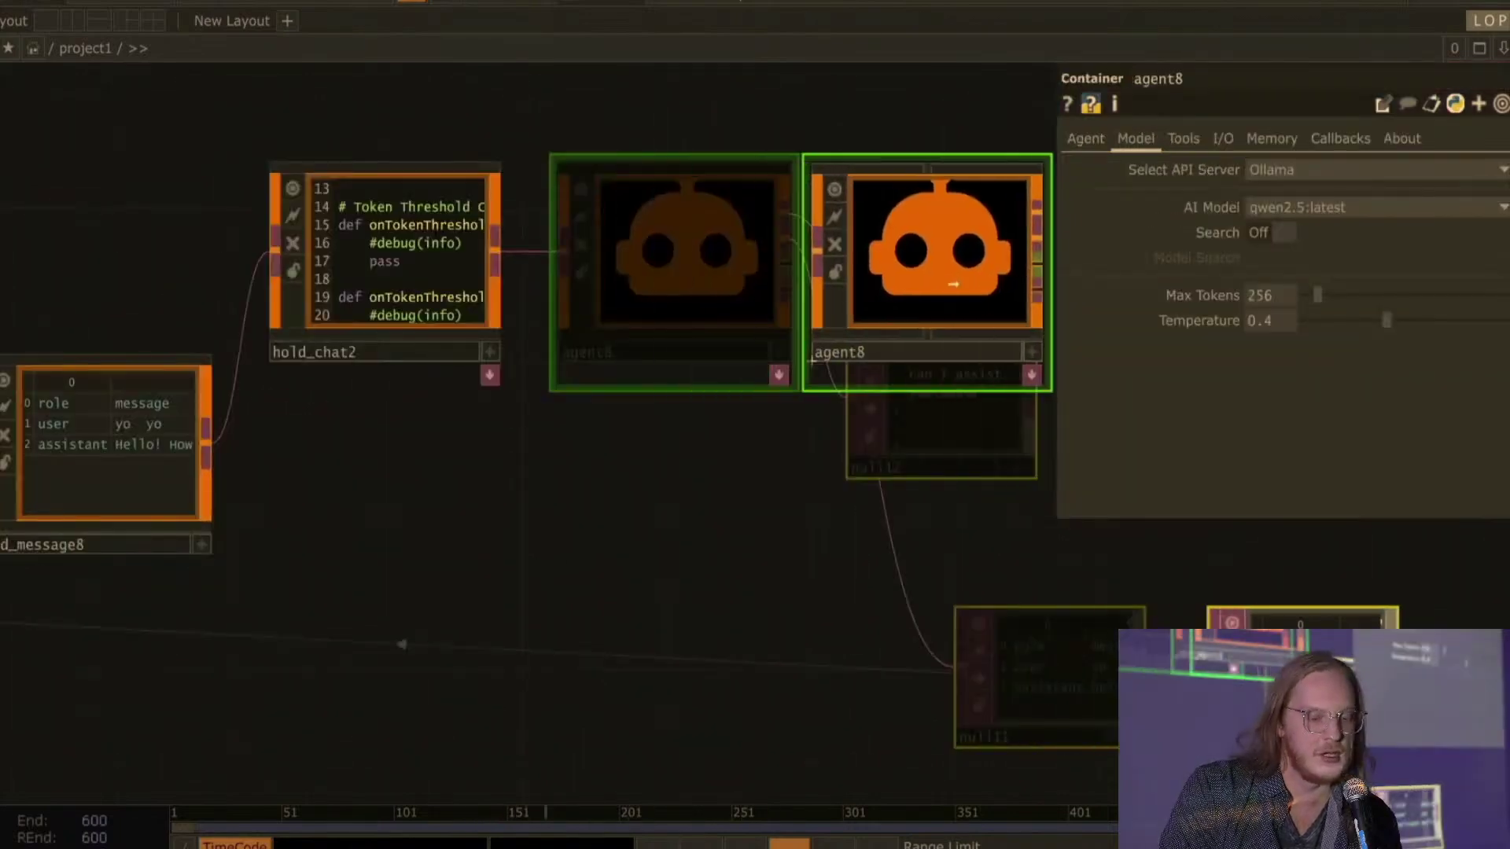
right_click(588, 250)
click(664, 231)
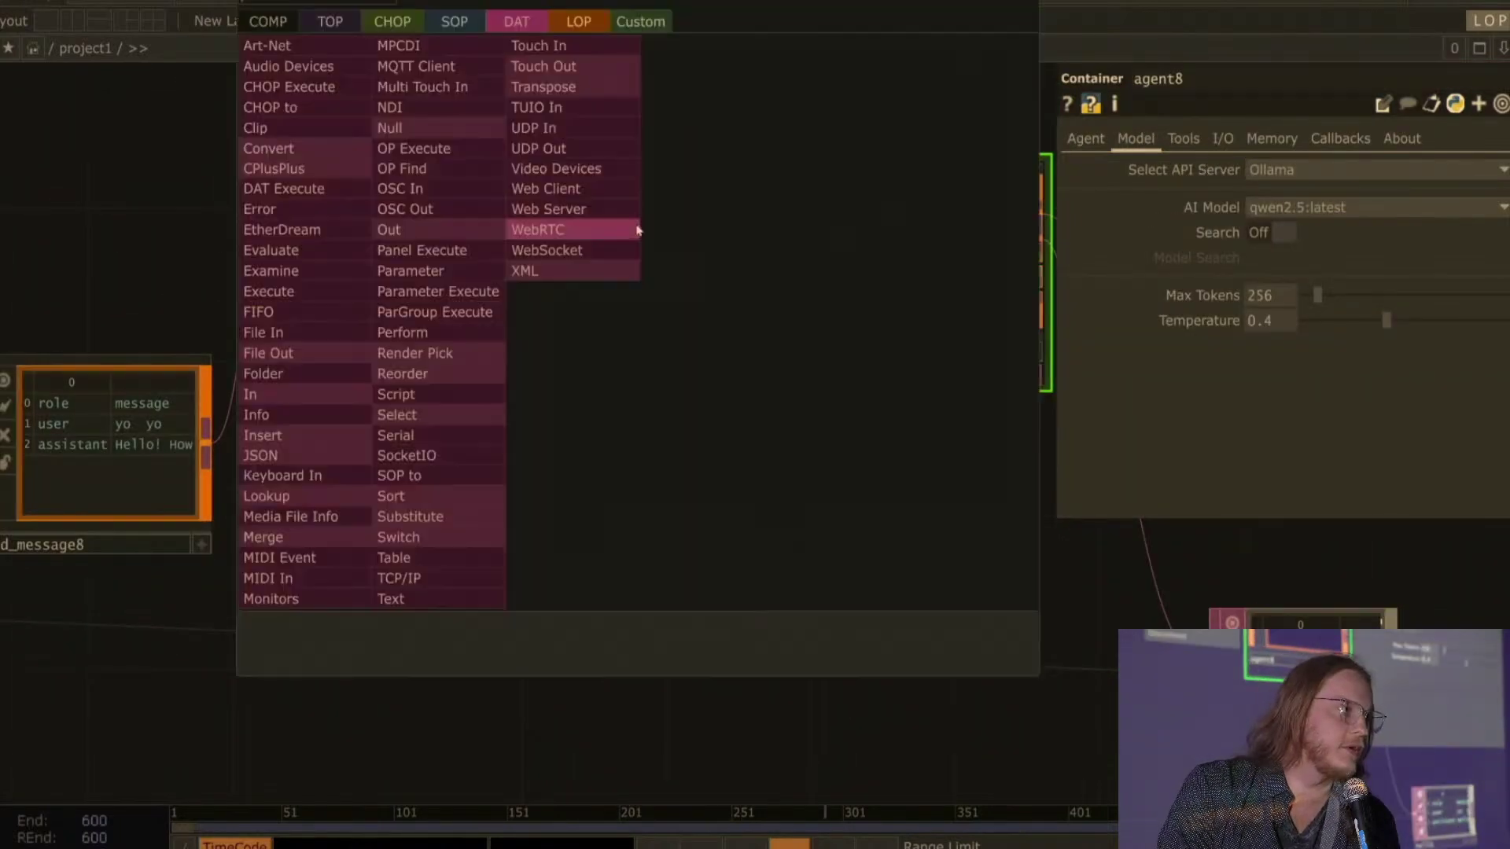
click(409, 132)
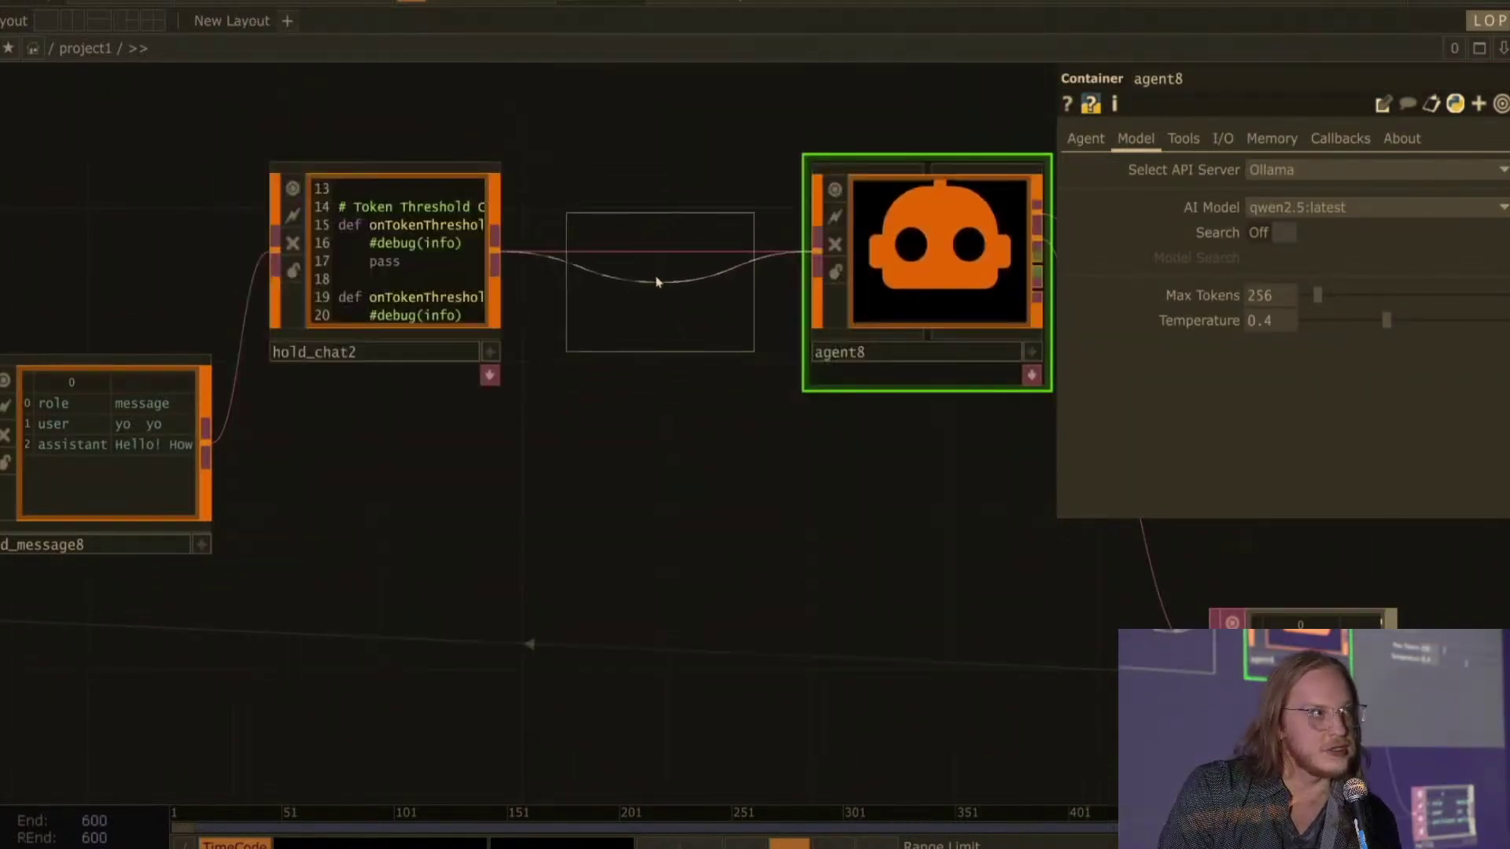
click(657, 250)
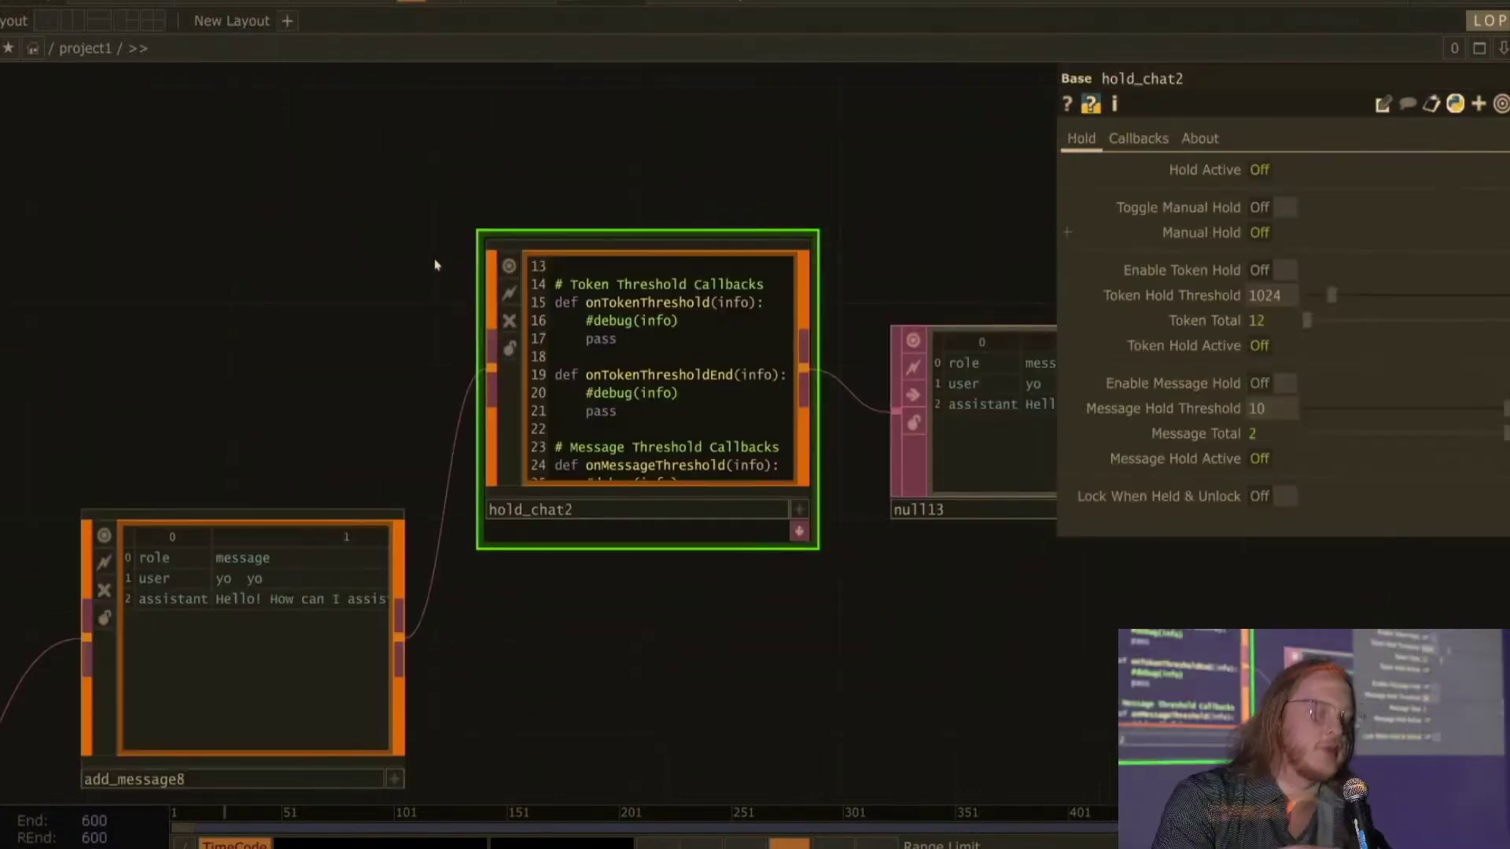
scroll(434, 260, down, 4)
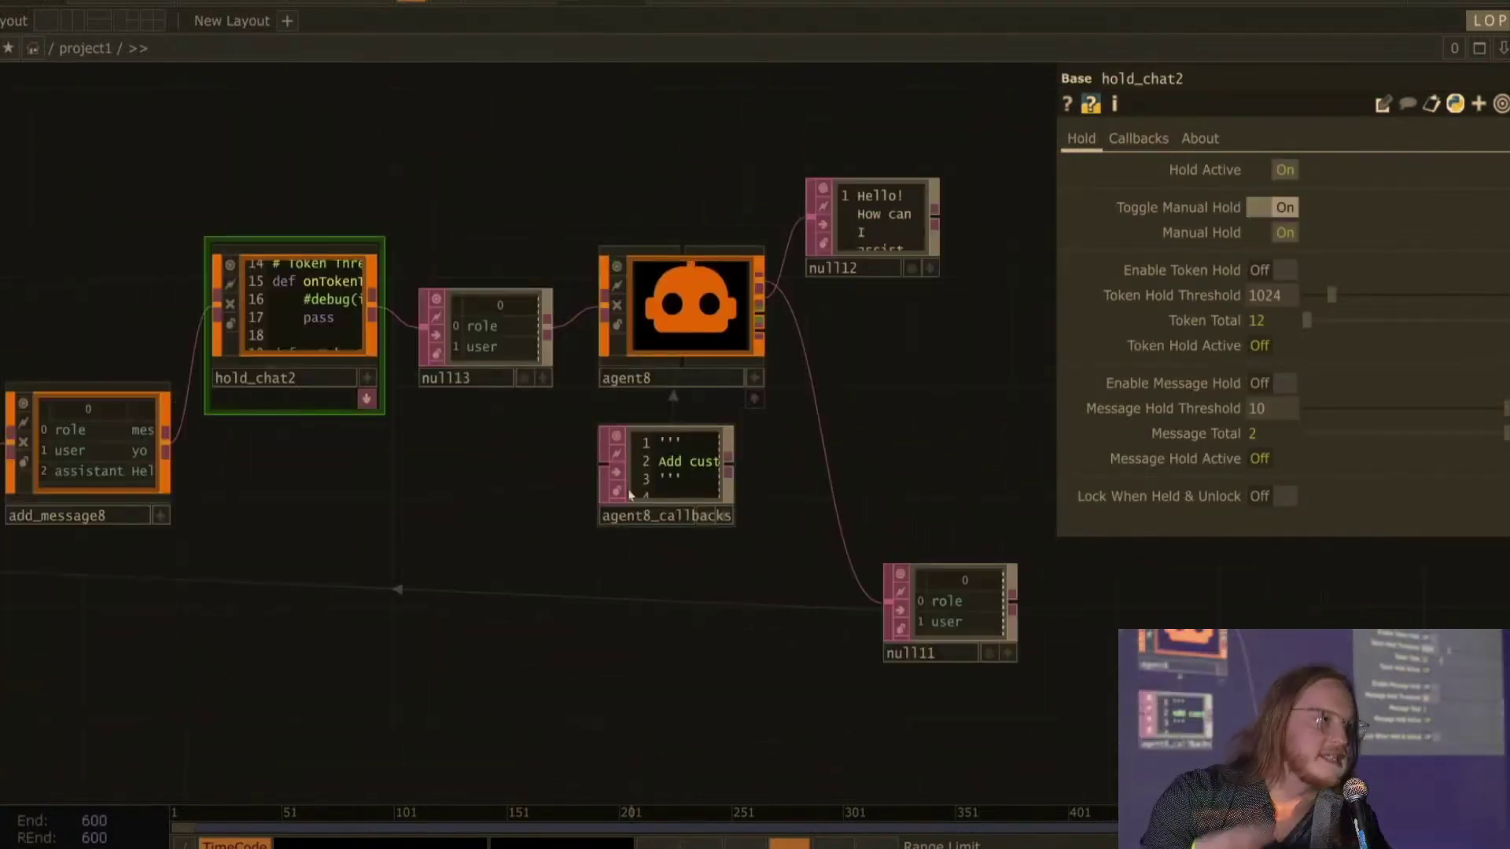
Step: Reset feedback2 and call agent8 to respond to the held conversation
scroll(629, 497, up, 2)
click(649, 472)
scroll(649, 472, up, 3)
scroll(489, 472, up, 2)
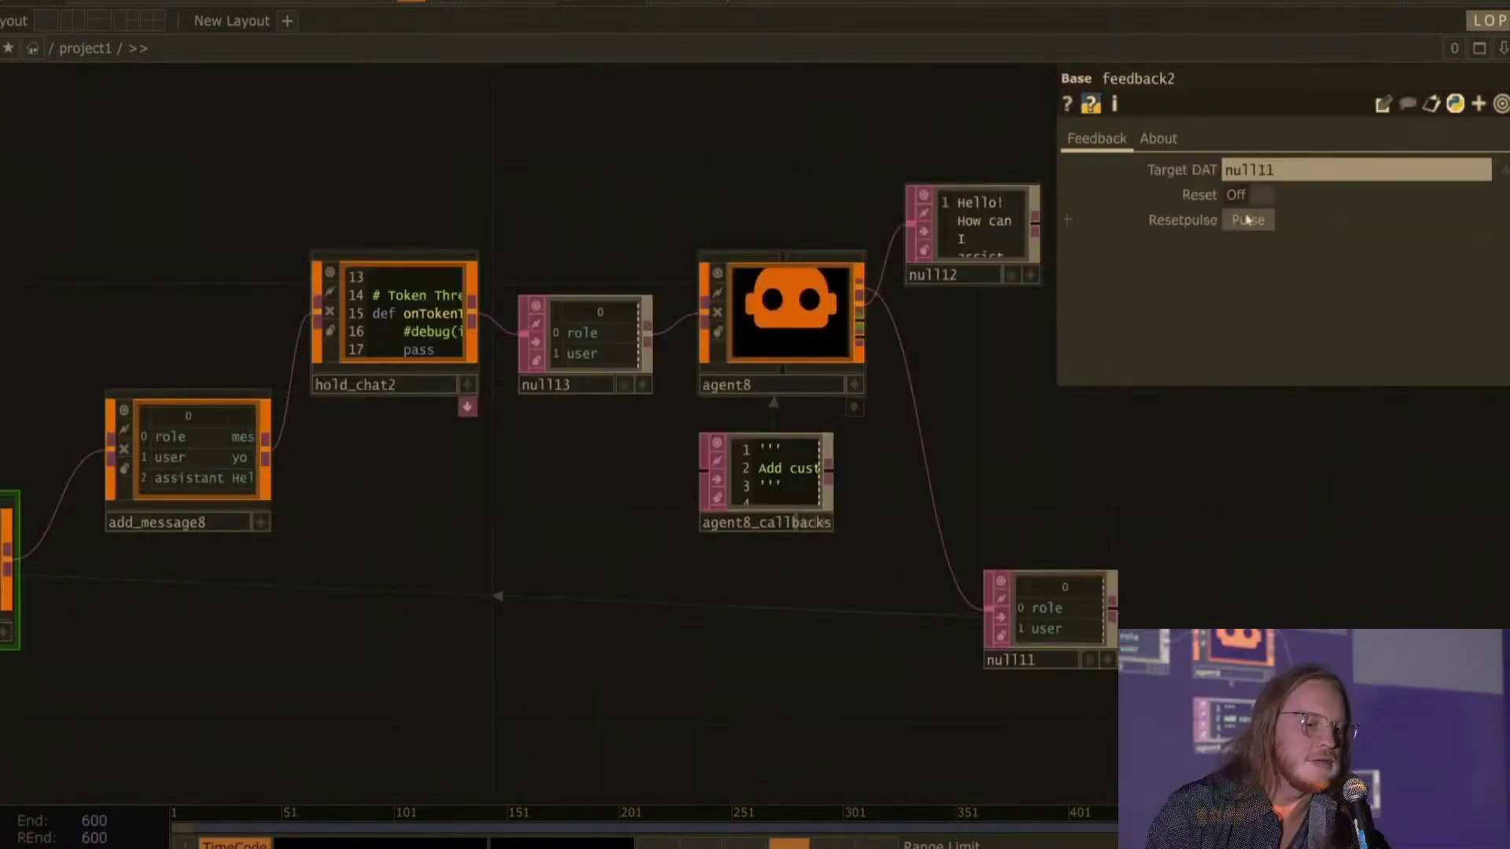
click(1248, 221)
click(786, 314)
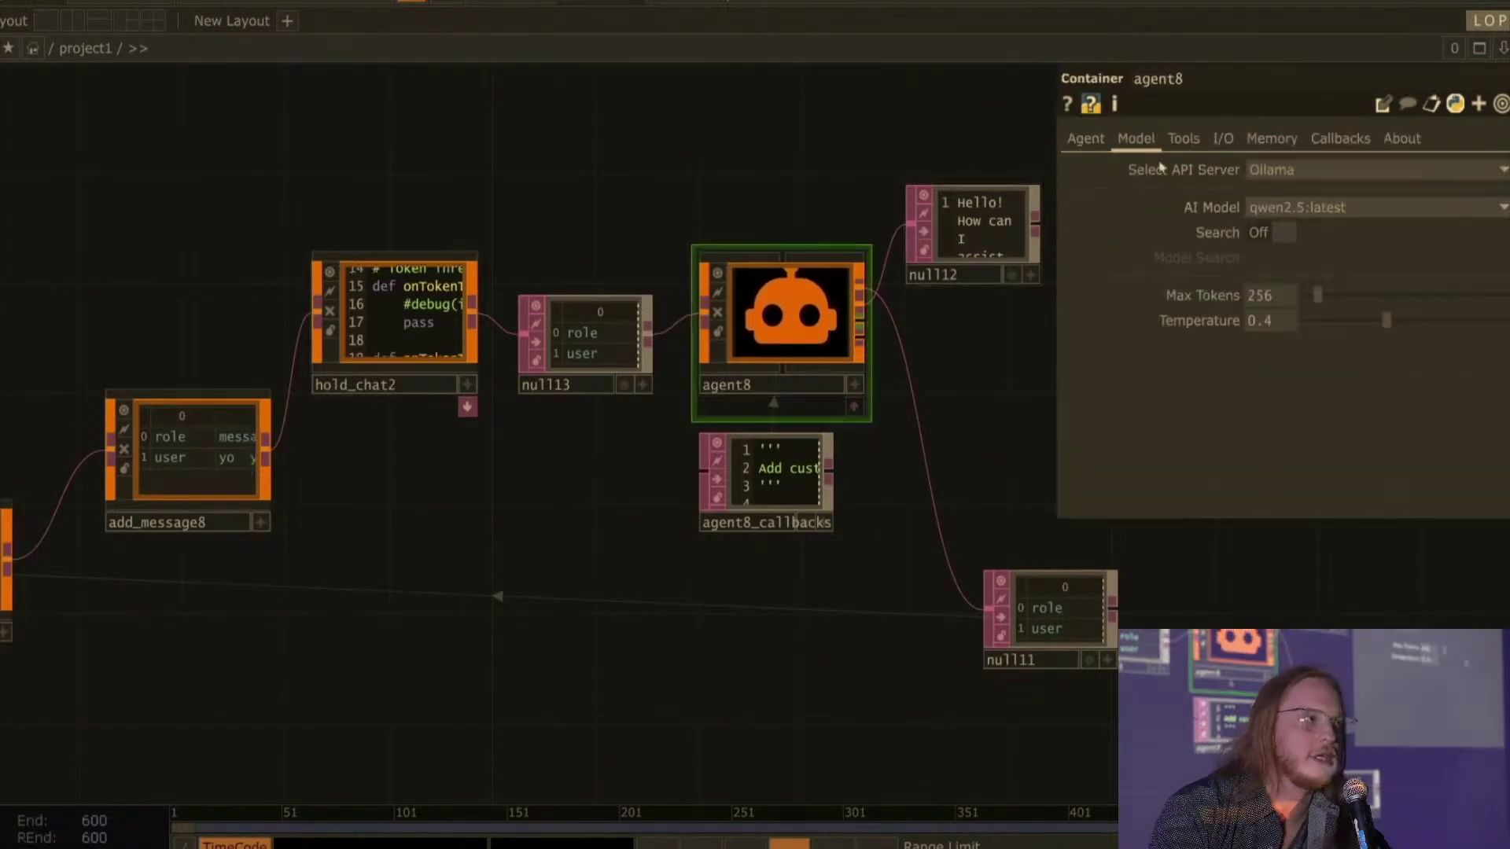
click(1087, 139)
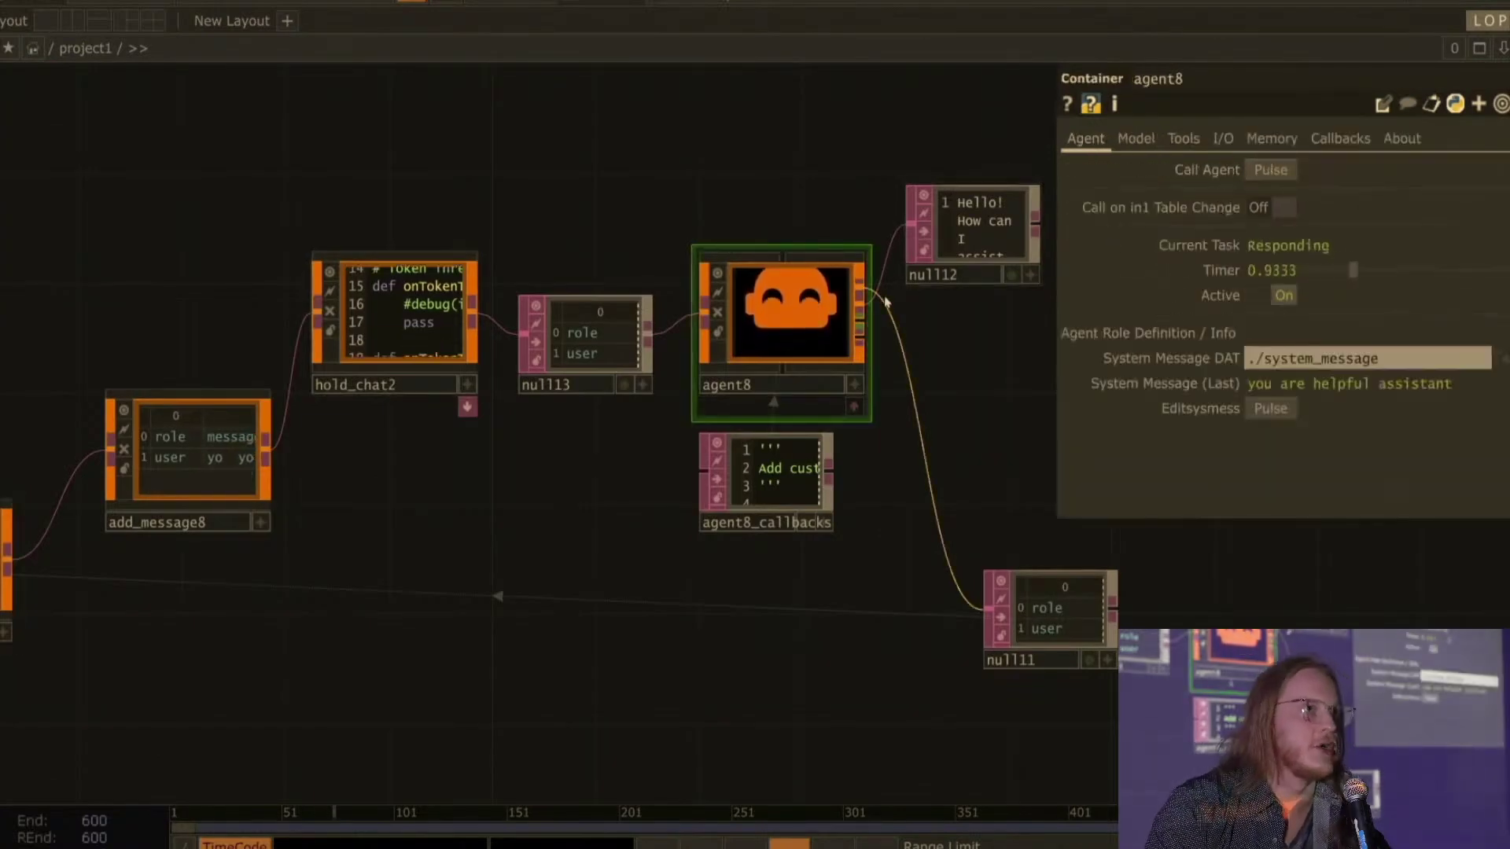
Step: Review the conversation in add_message8 and null13, and turn off Toggle Manual Hold on hold_chat2
click(393, 314)
scroll(578, 326, up, 5)
scroll(576, 333, down, 5)
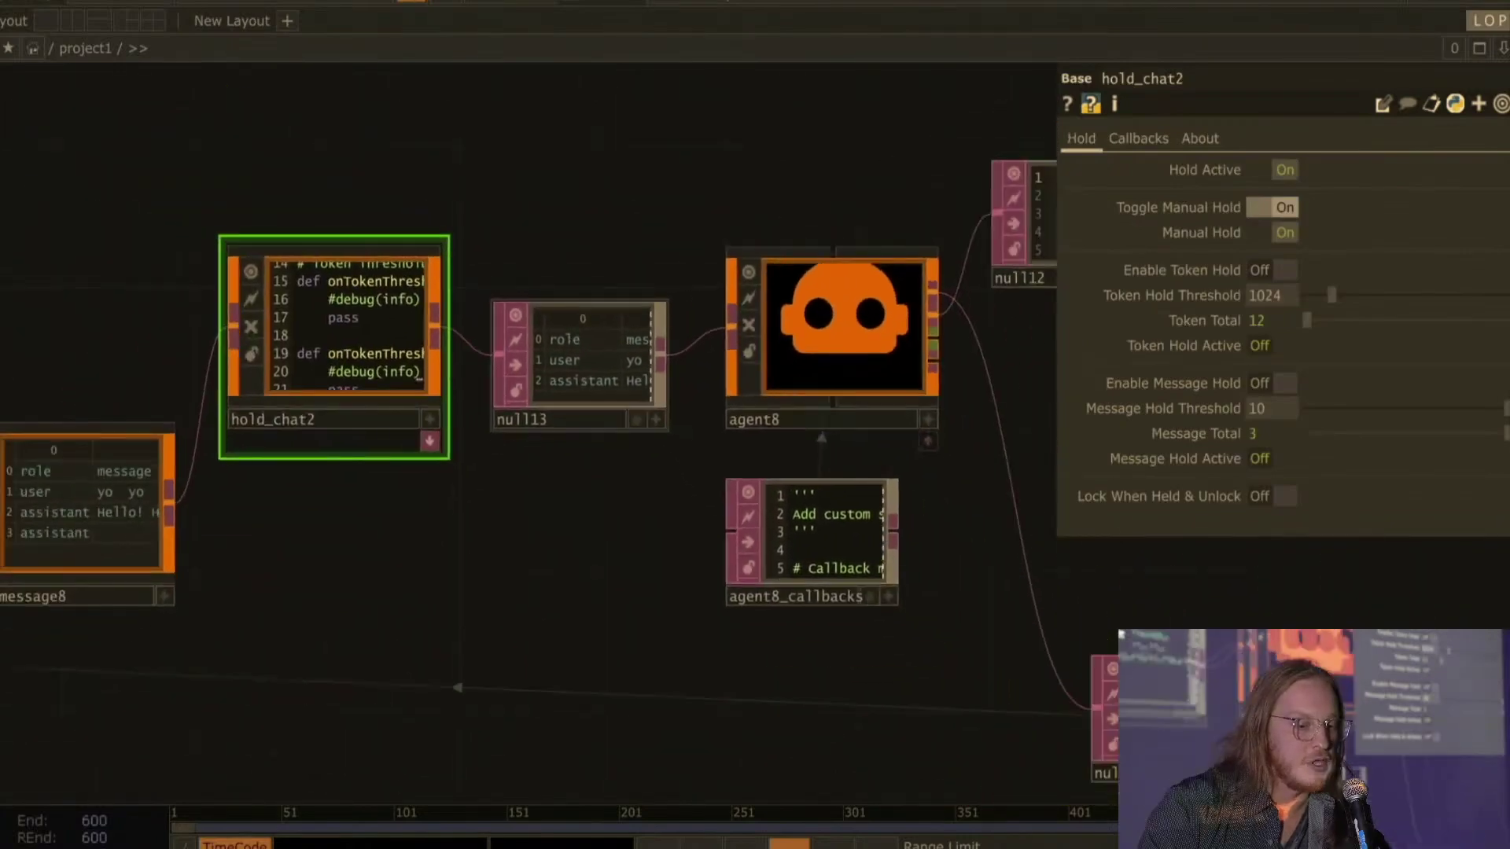
scroll(20, 523, up, 3)
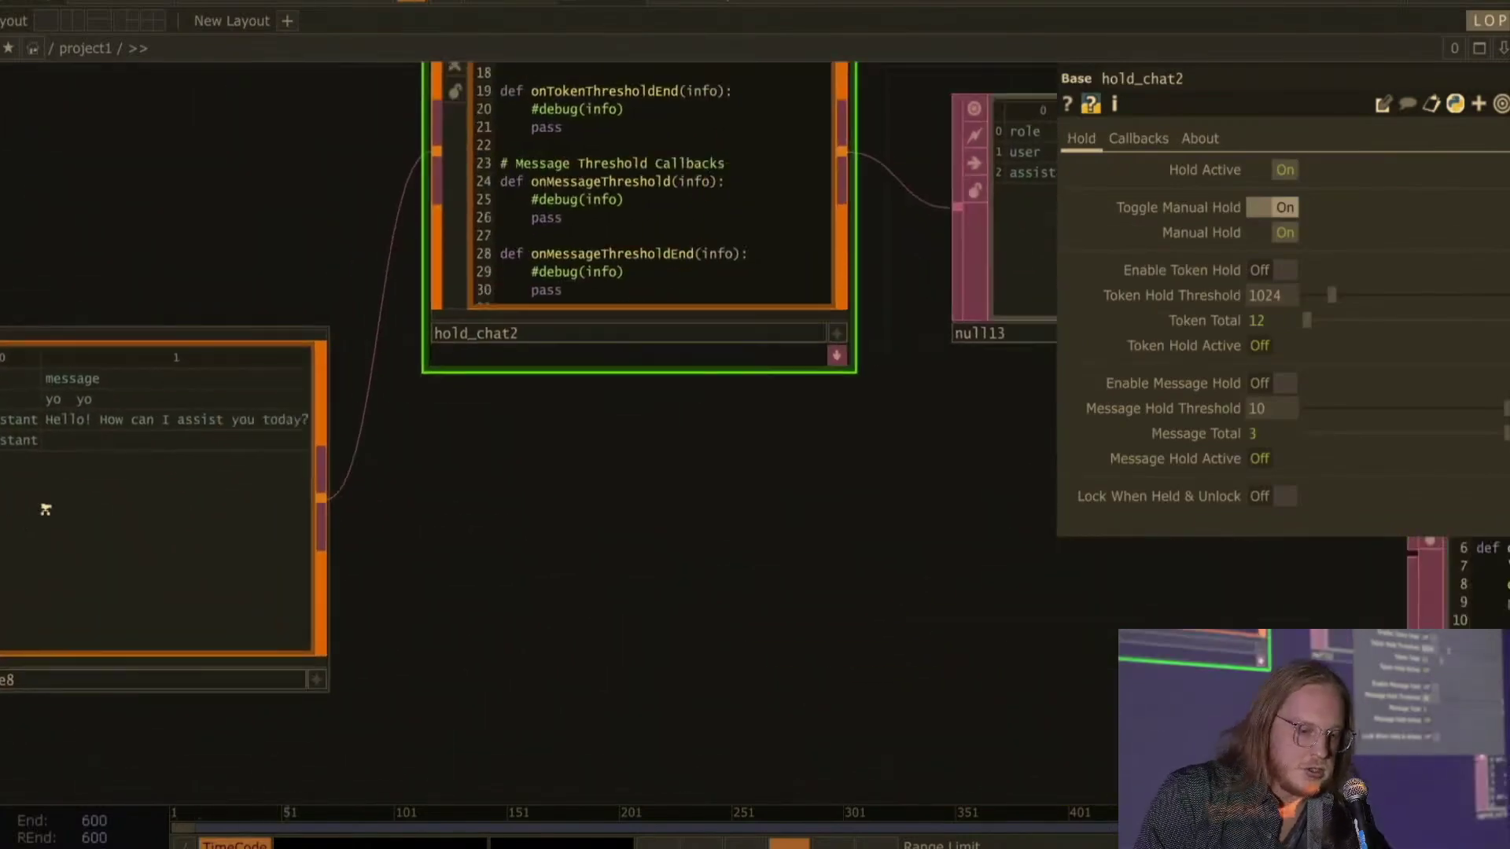
scroll(45, 514, down, 3)
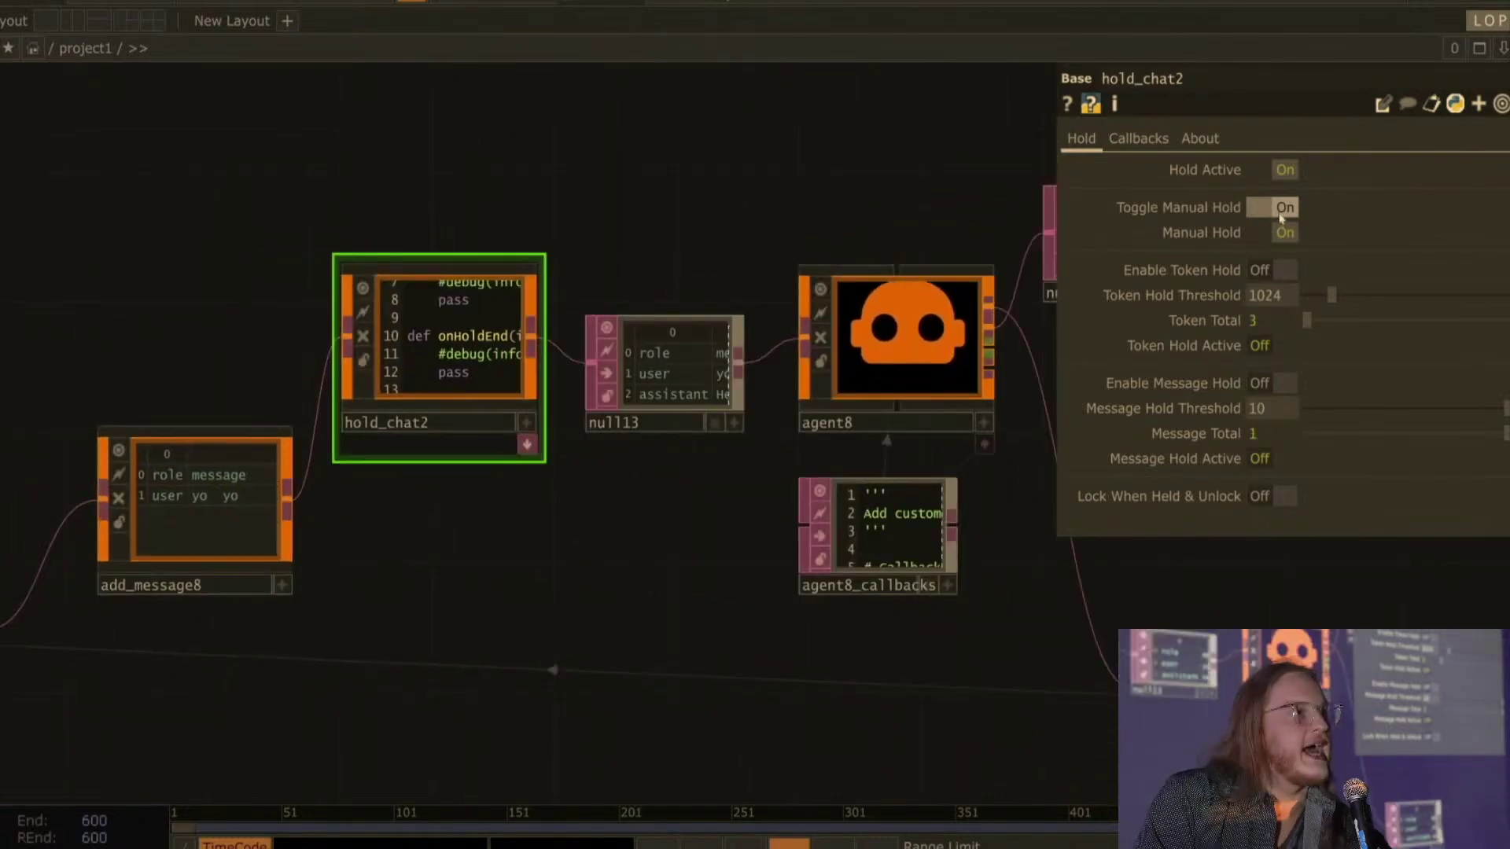
click(1280, 212)
click(896, 346)
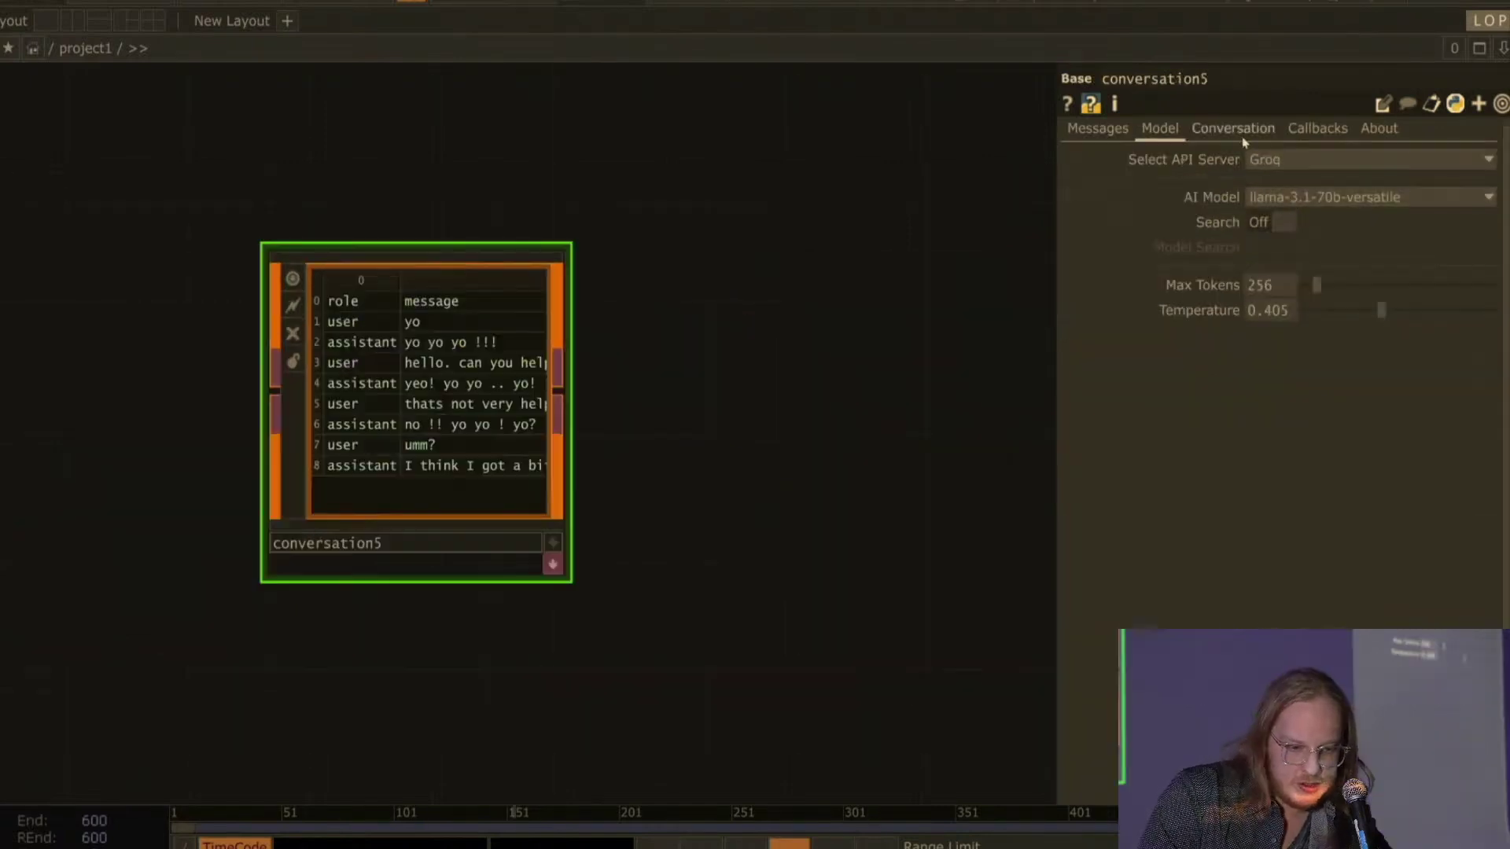
Step: Call the assistant on conversation5 for a new last reply, and add an empty user message block
click(1235, 129)
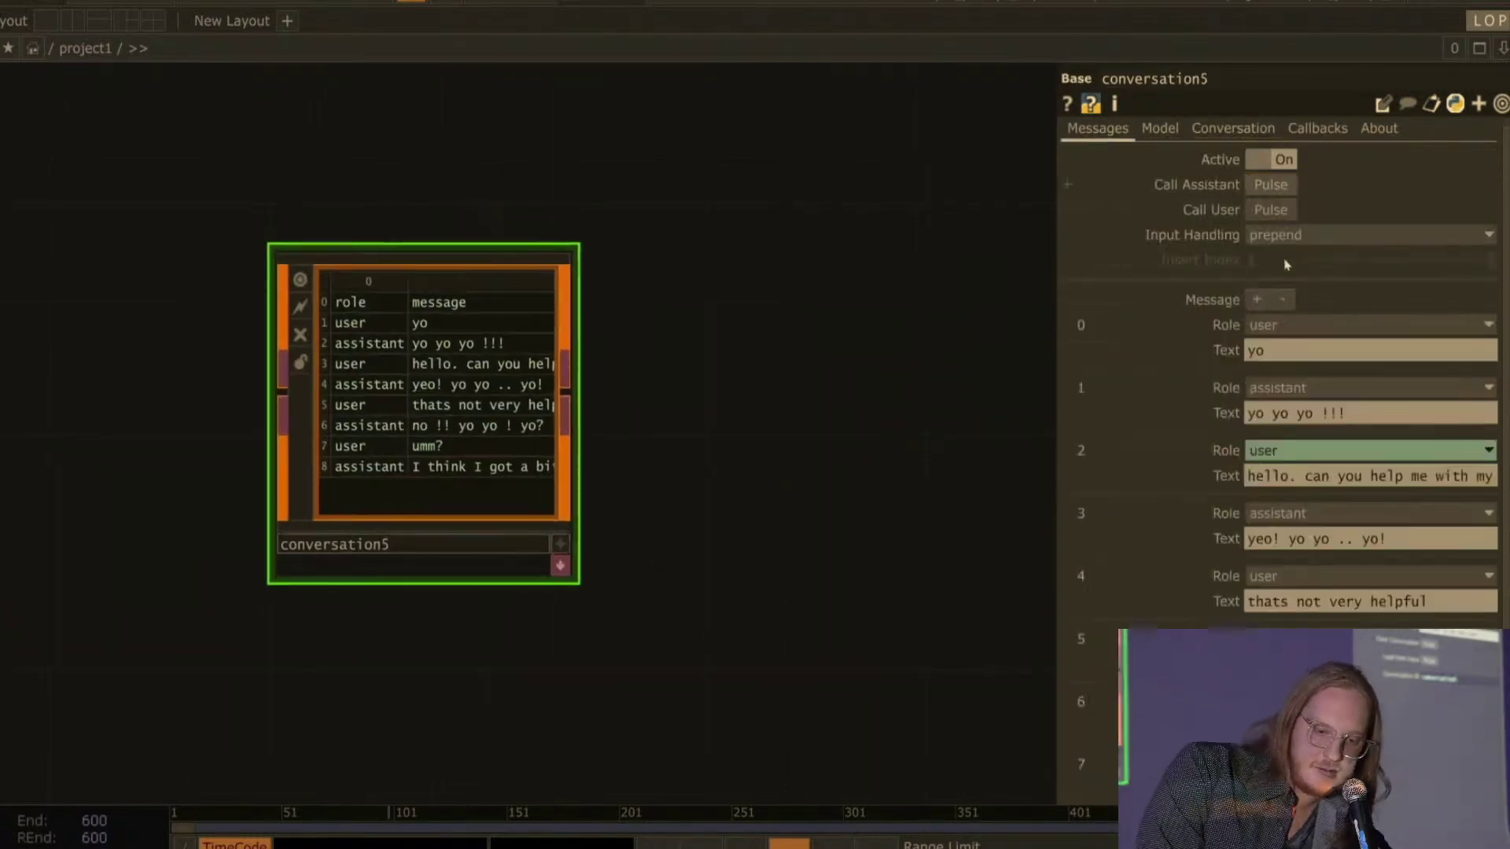
click(1269, 197)
scroll(1287, 296, down, 1)
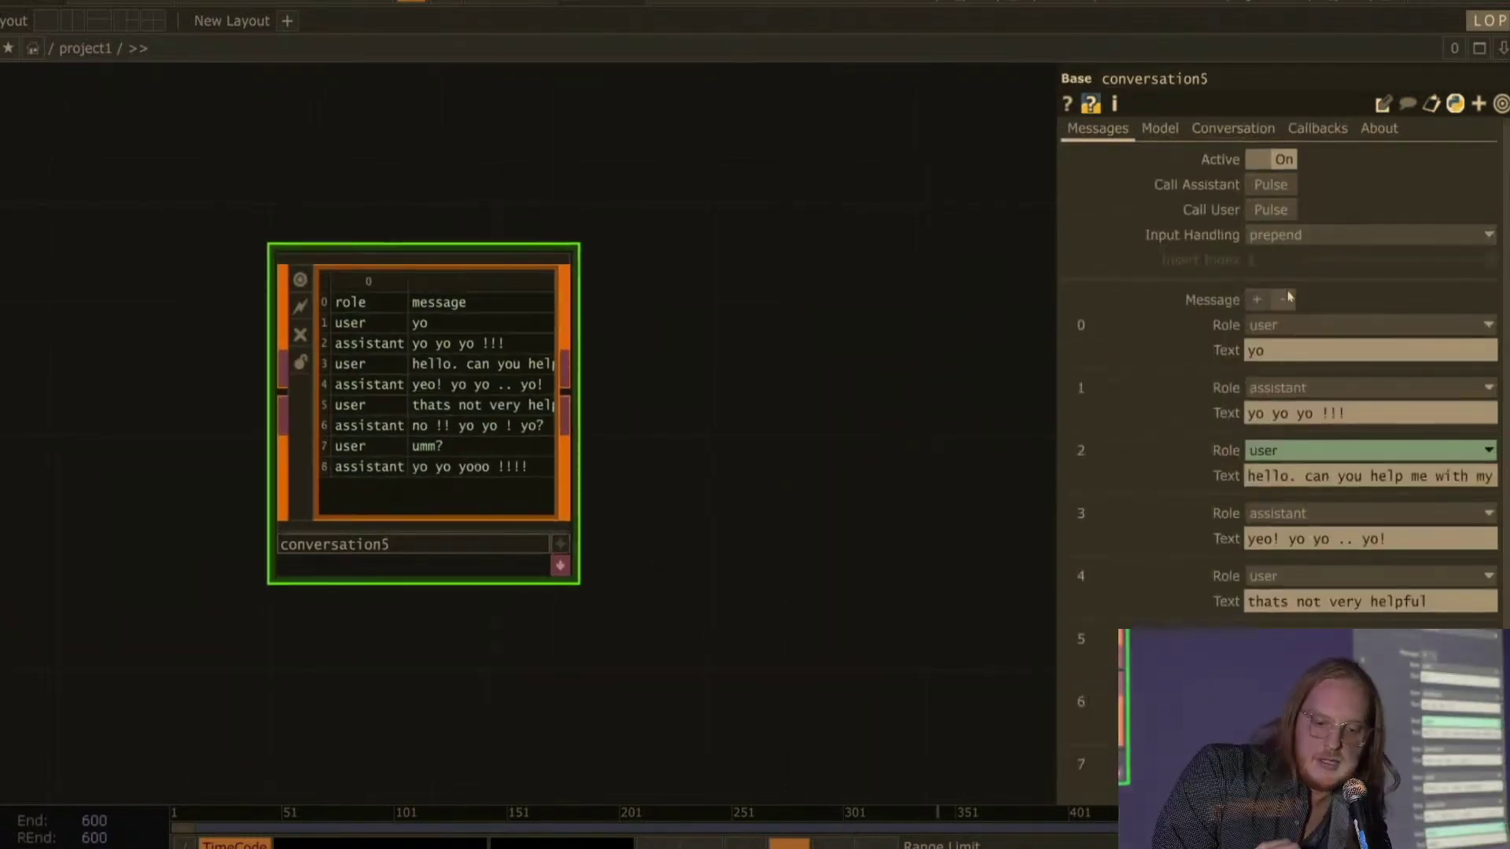
click(1256, 302)
scroll(1258, 314, down, 2)
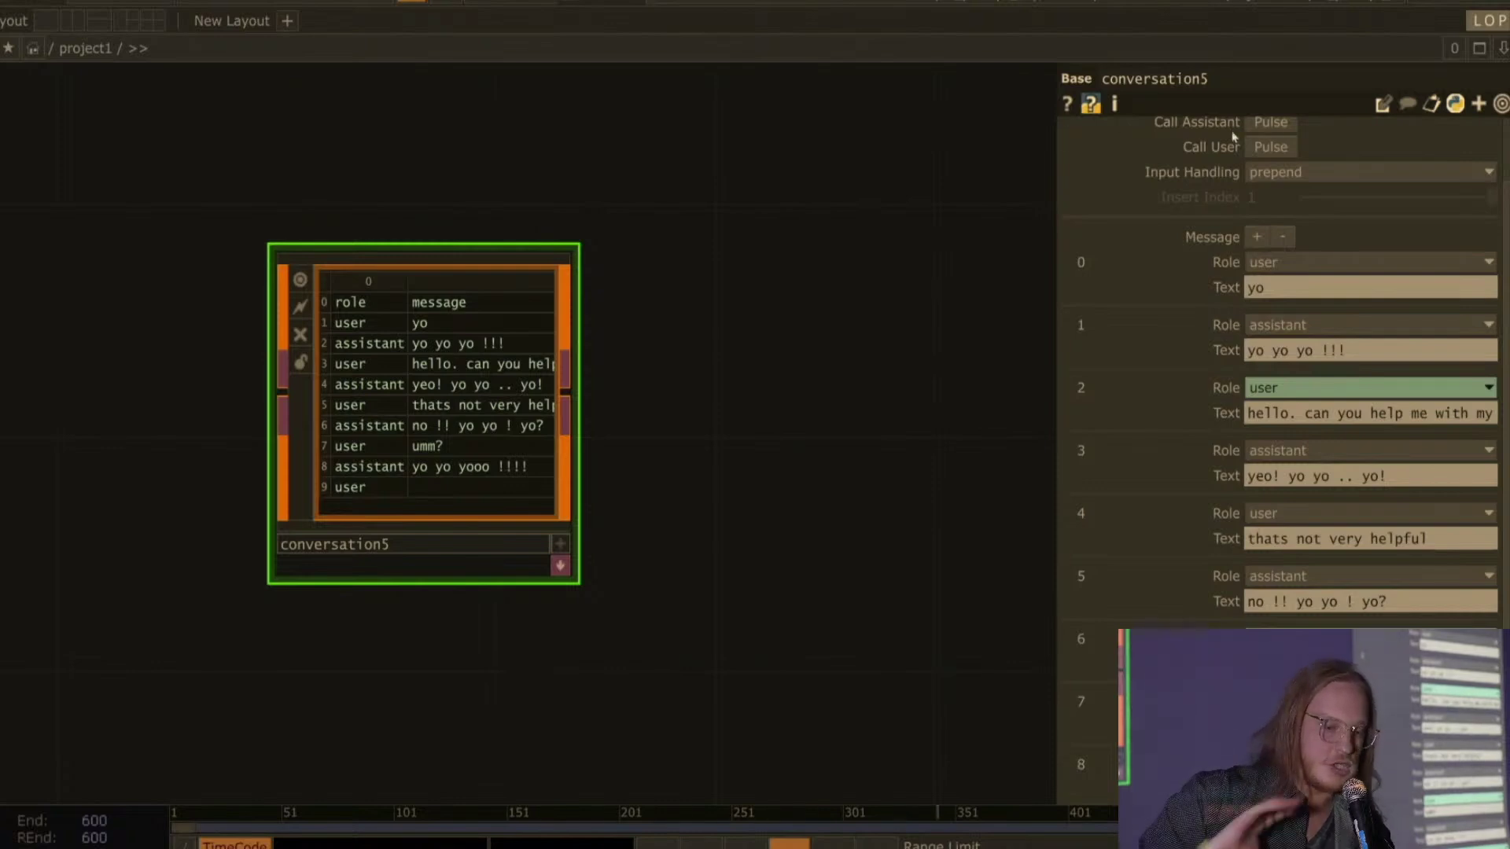
scroll(1239, 436, down, 2)
drag(1061, 474, 910, 472)
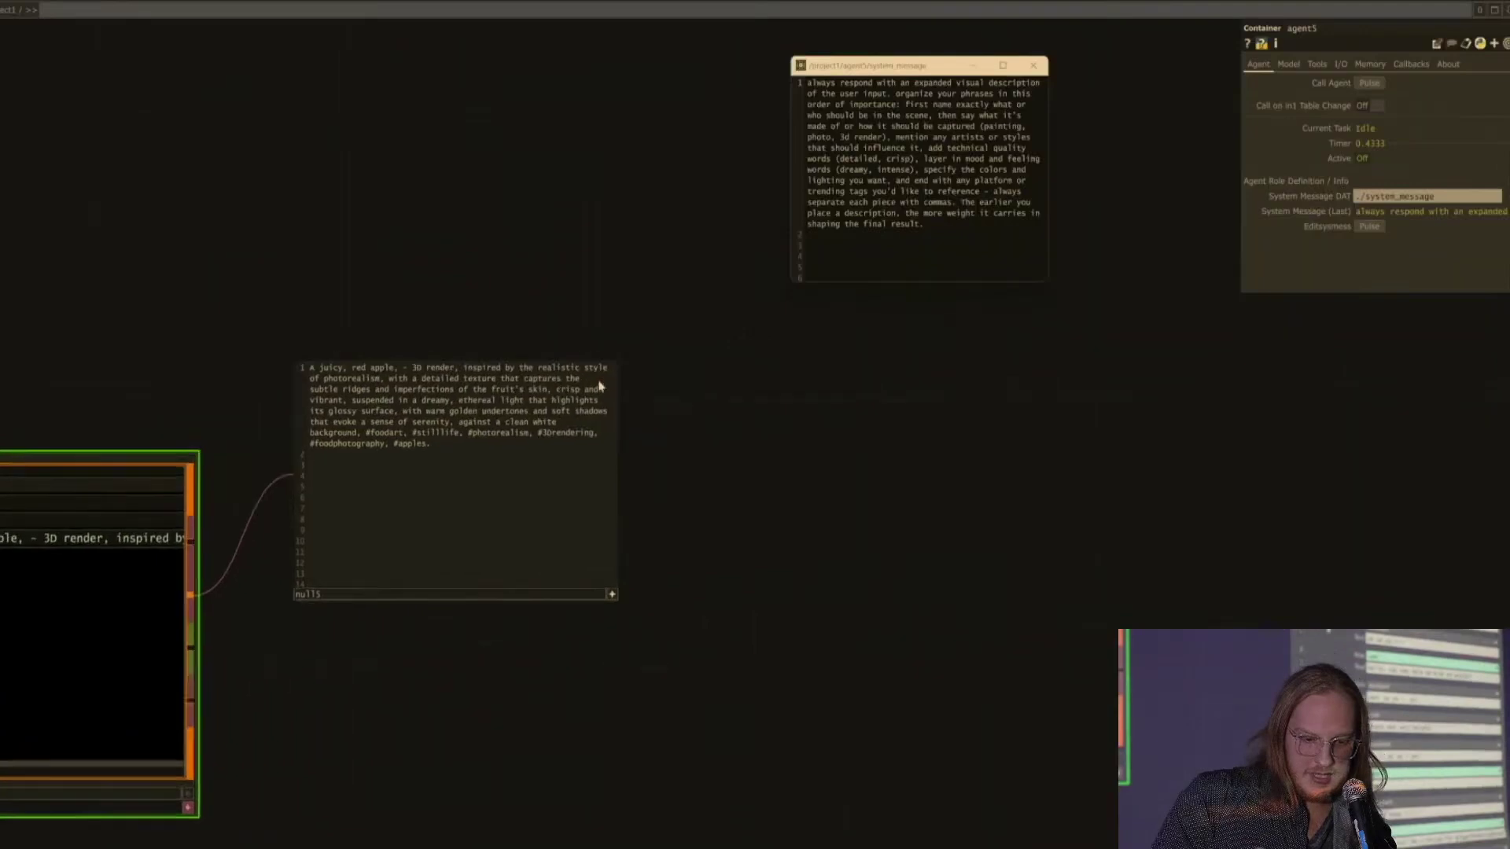
Step: Close agent5's system message editor and move StreamDiffusionTD up beside null5
scroll(714, 377, down, 5)
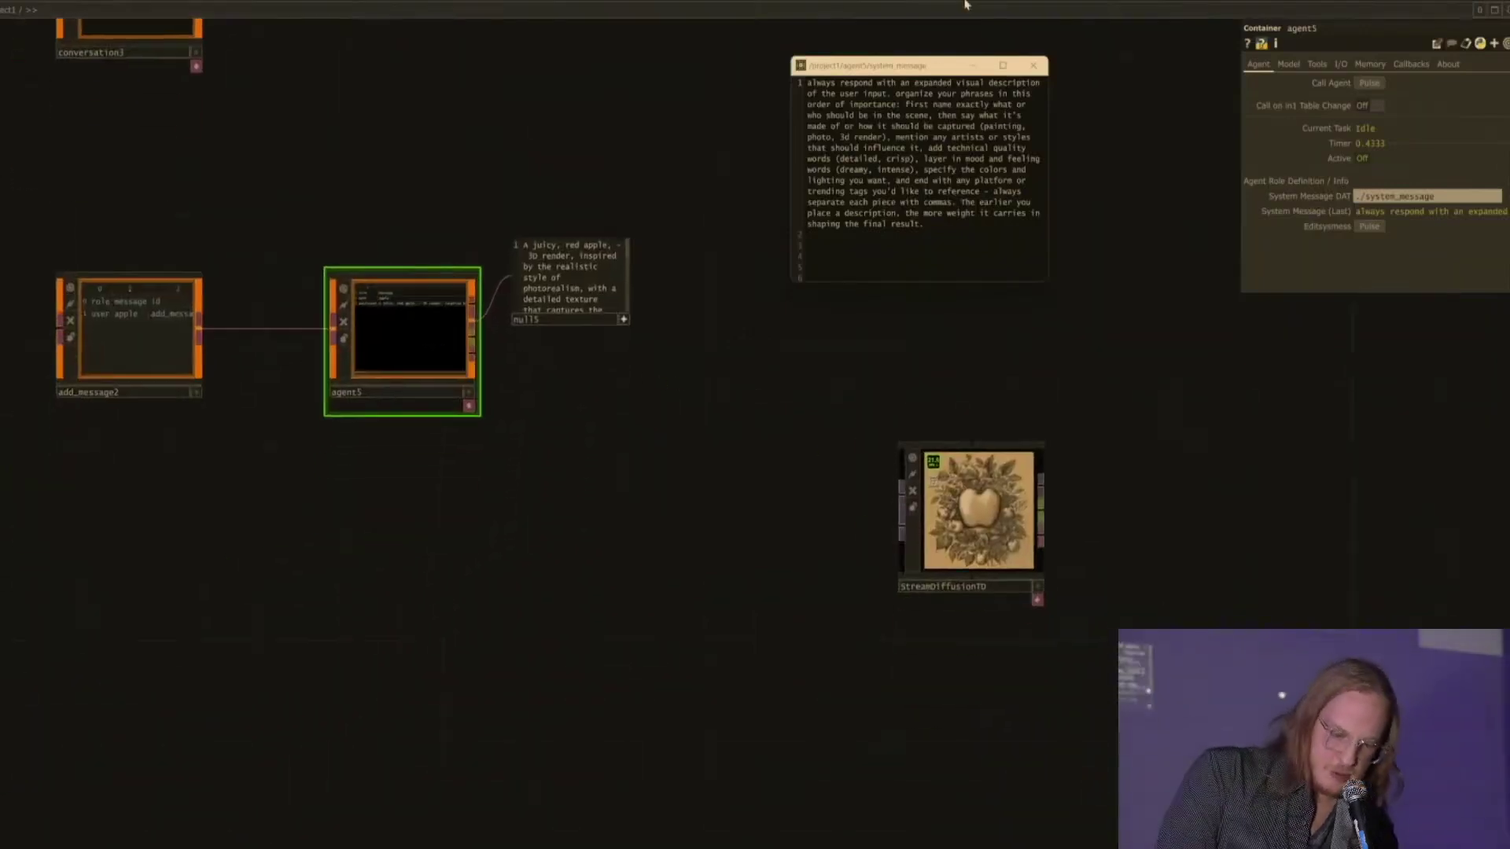
click(1033, 65)
drag(970, 519, 812, 301)
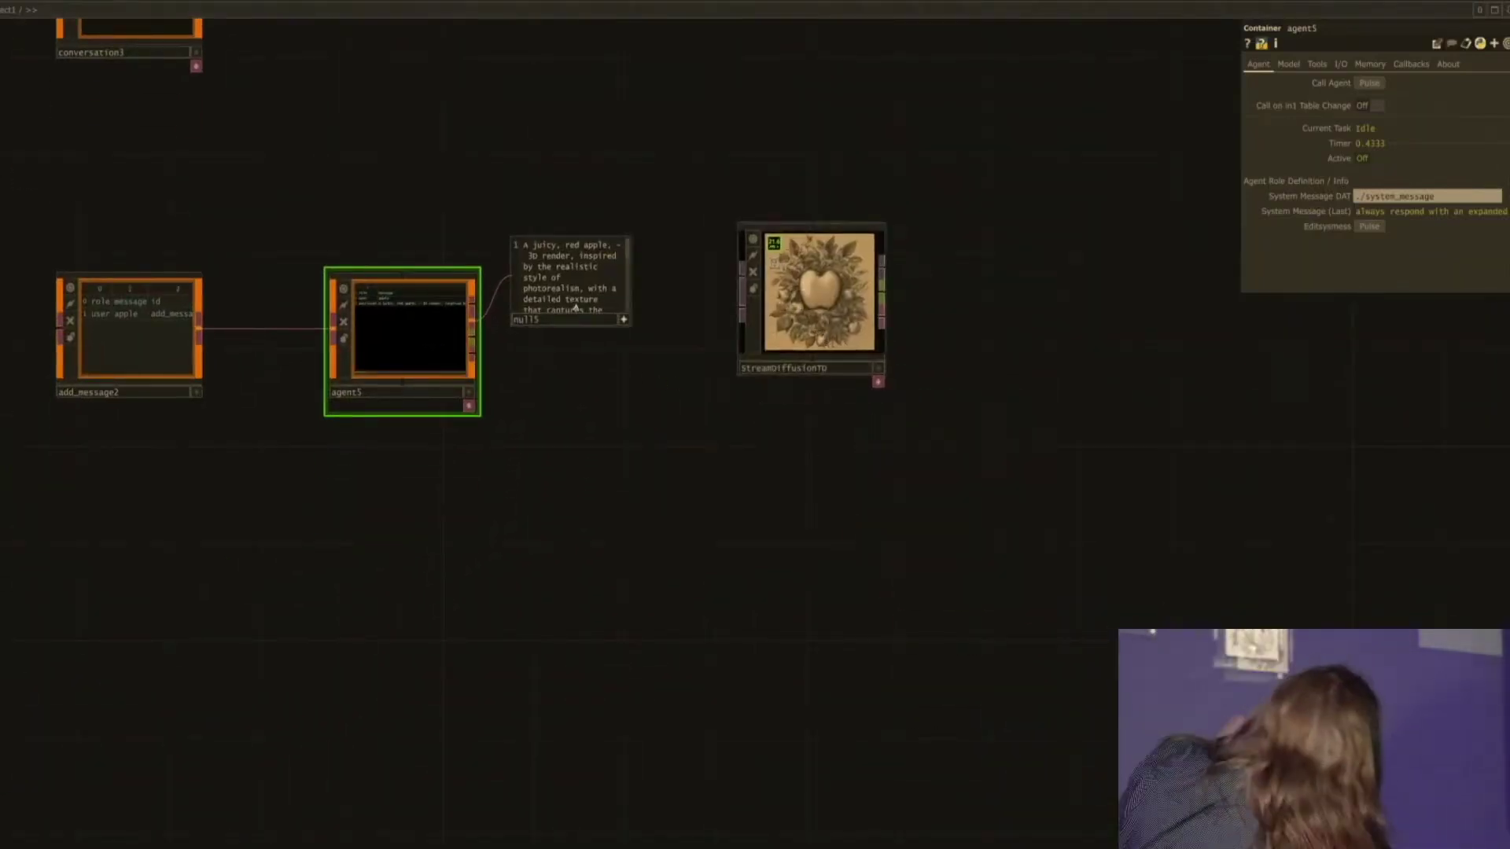
scroll(732, 171, up, 5)
drag(744, 165, 846, 80)
Step: Replace StreamDiffusionTD's "apple" prompt with the expanded red apple description from null5
click(928, 260)
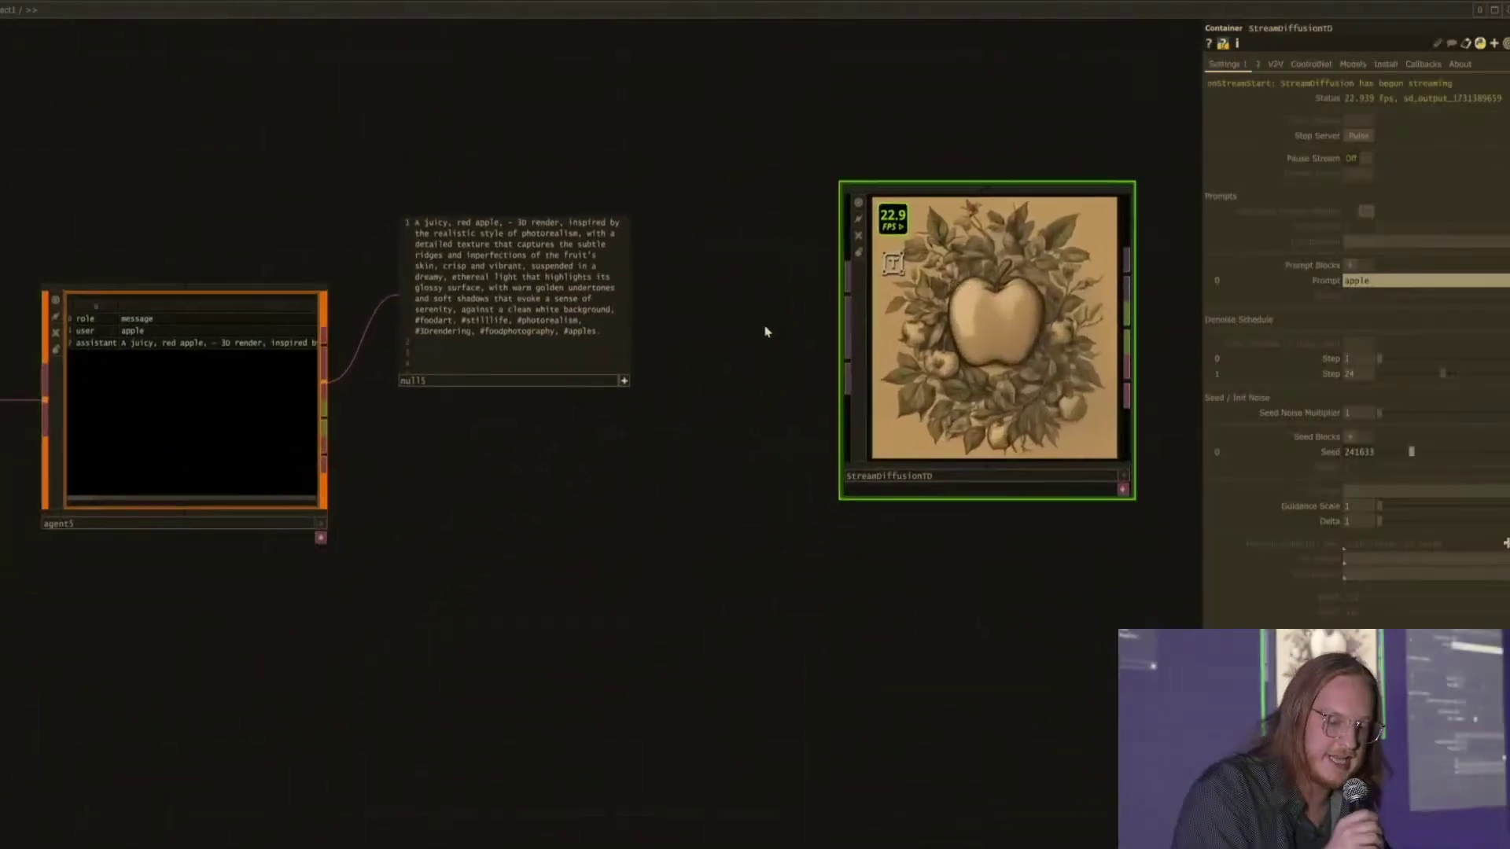
drag(673, 354, 738, 346)
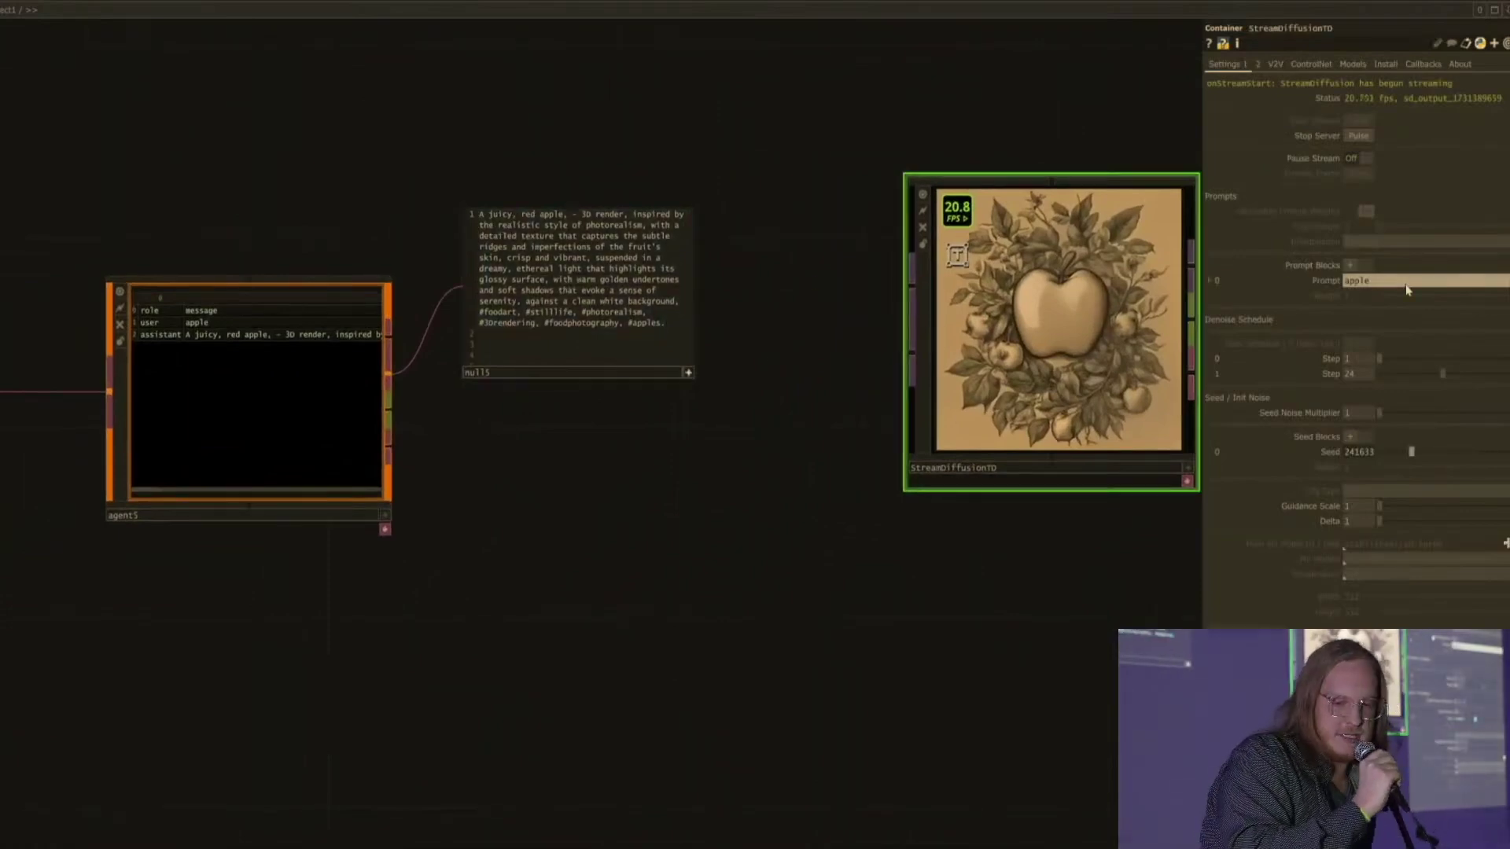
key(ctrl+v)
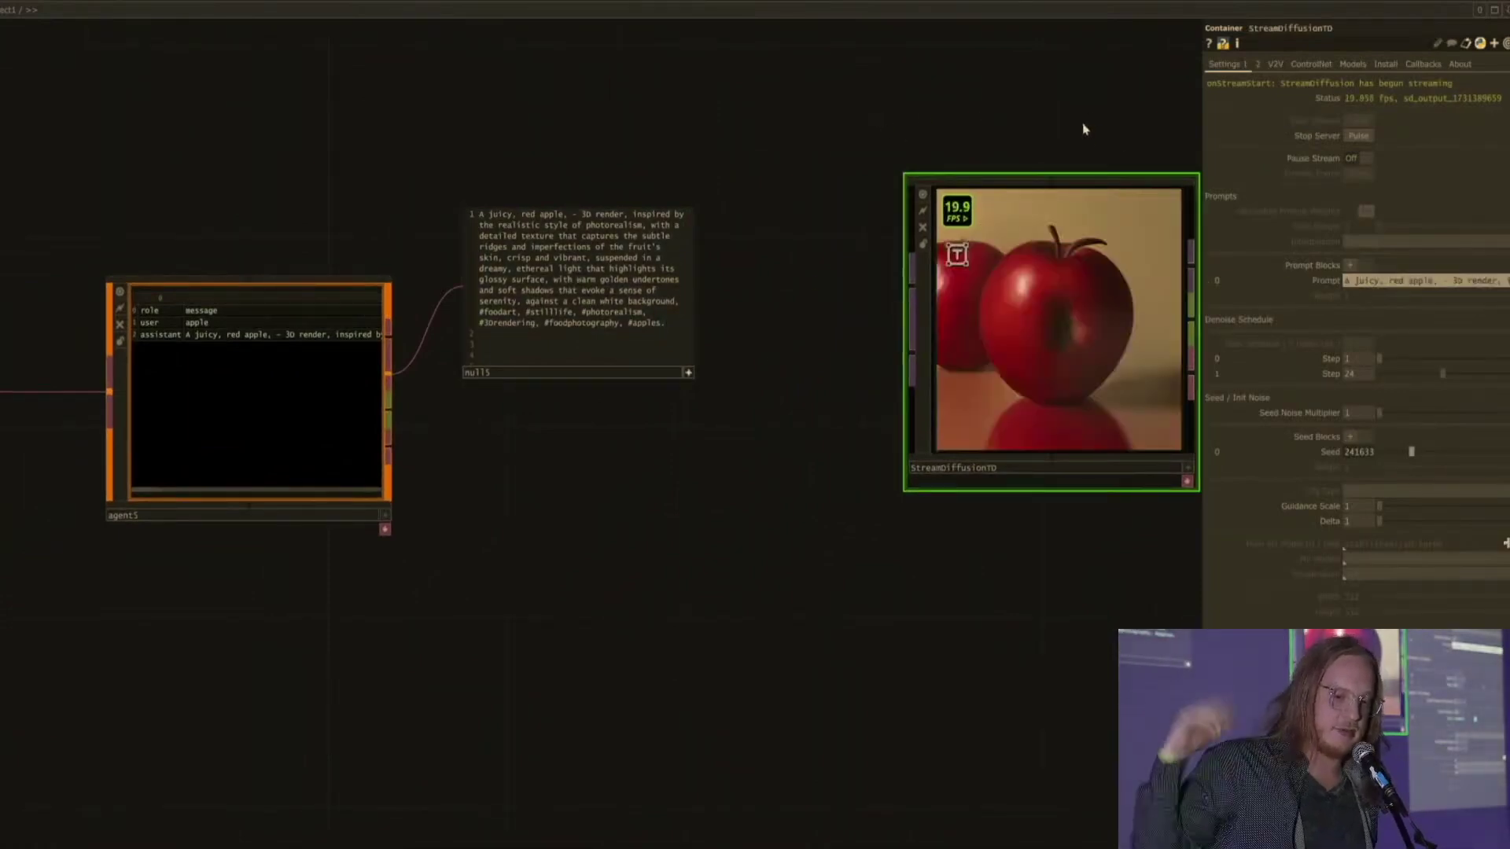
mouse_move(1439, 449)
mouse_down()
mouse_move(1486, 453)
mouse_move(1457, 455)
mouse_up()
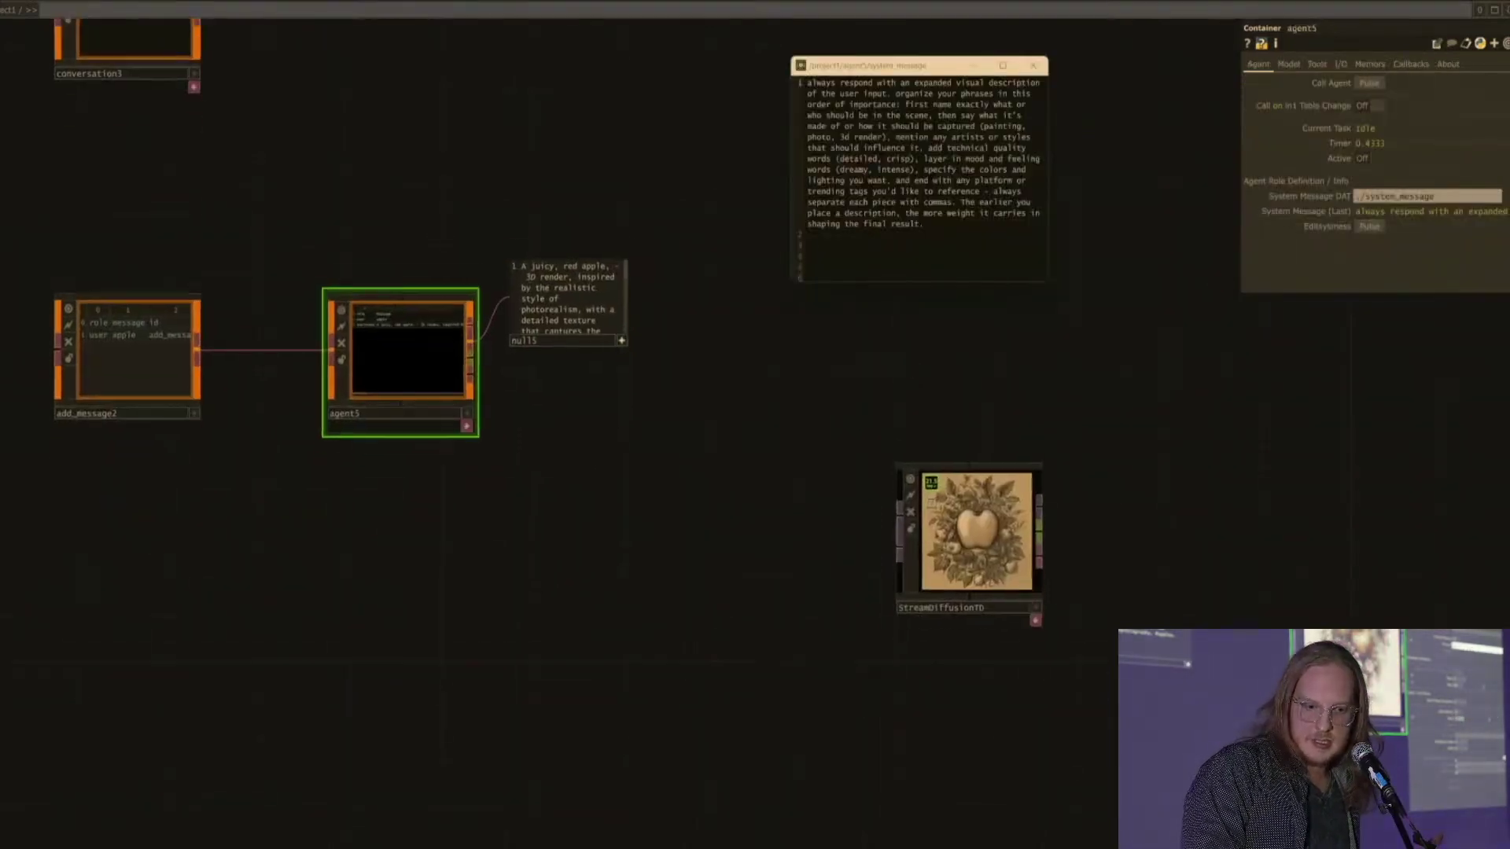
Step: Call agent5 for a new description of "party", and inspect null5's text and StreamDiffusionTD's prompt settings
click(1031, 66)
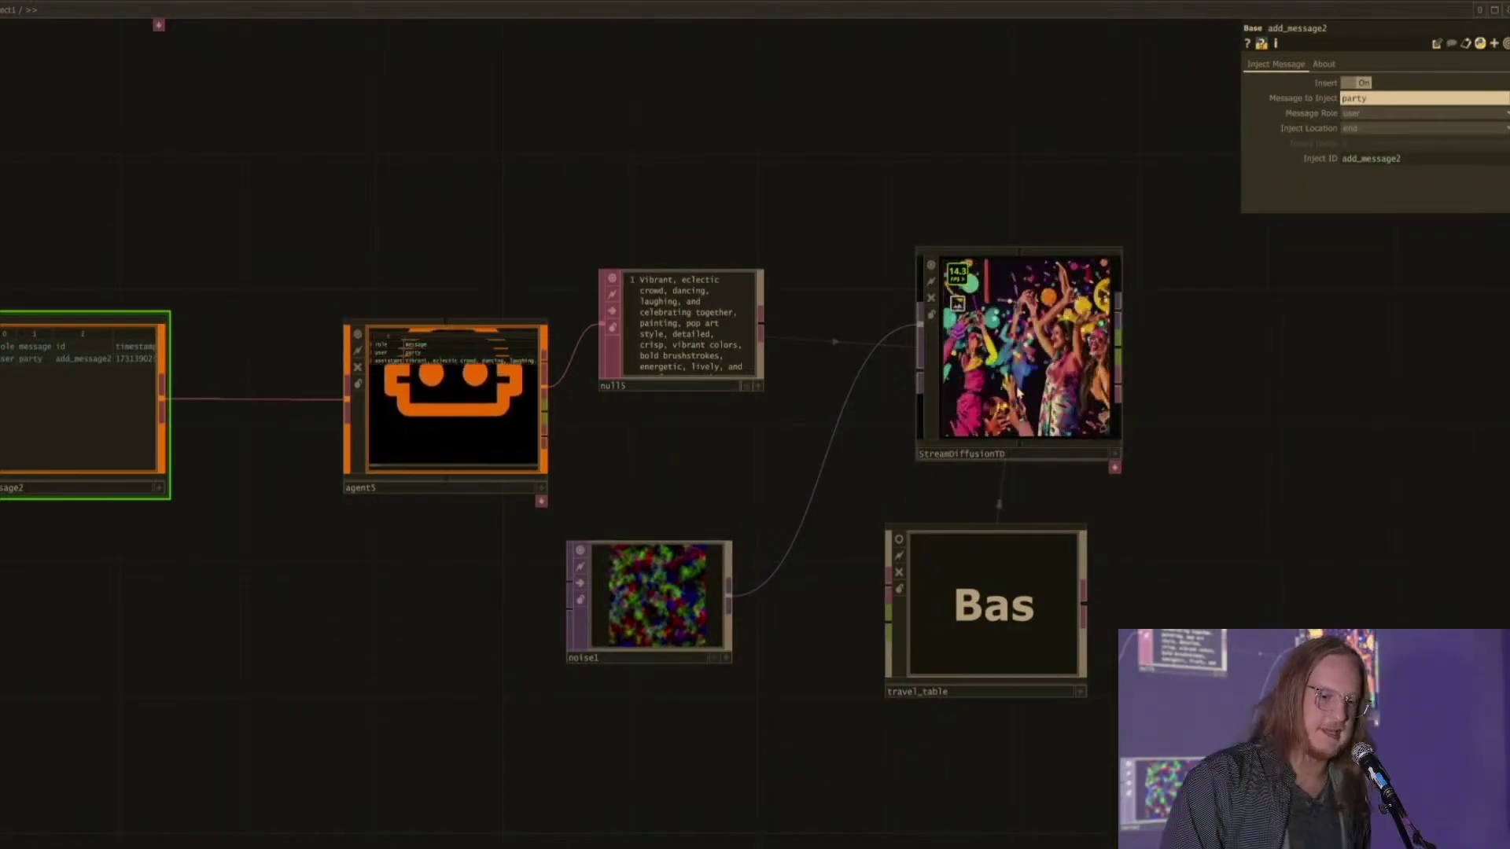
click(534, 415)
click(1258, 65)
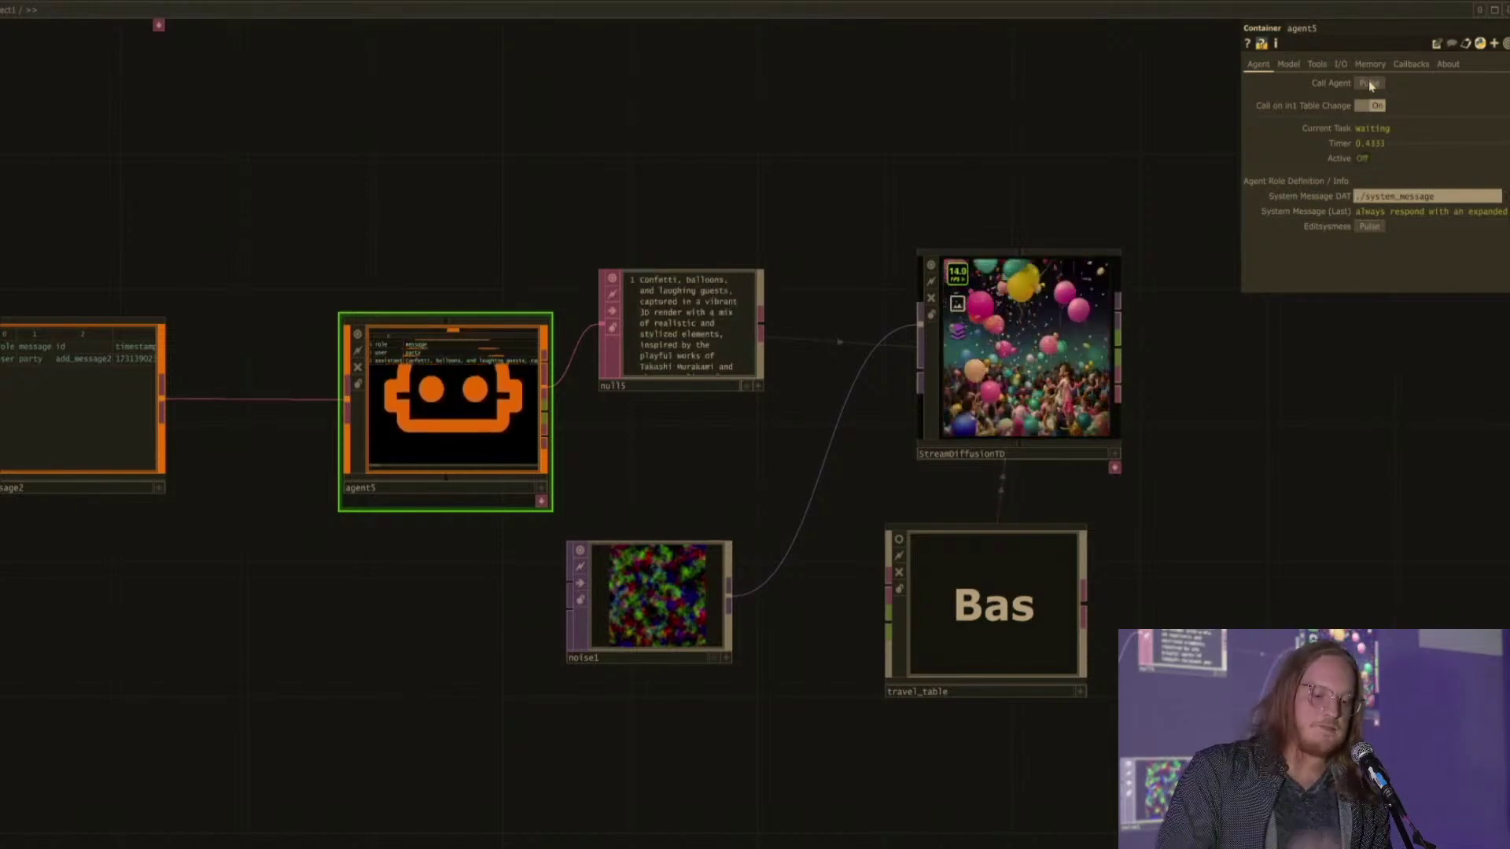
scroll(647, 308, up, 3)
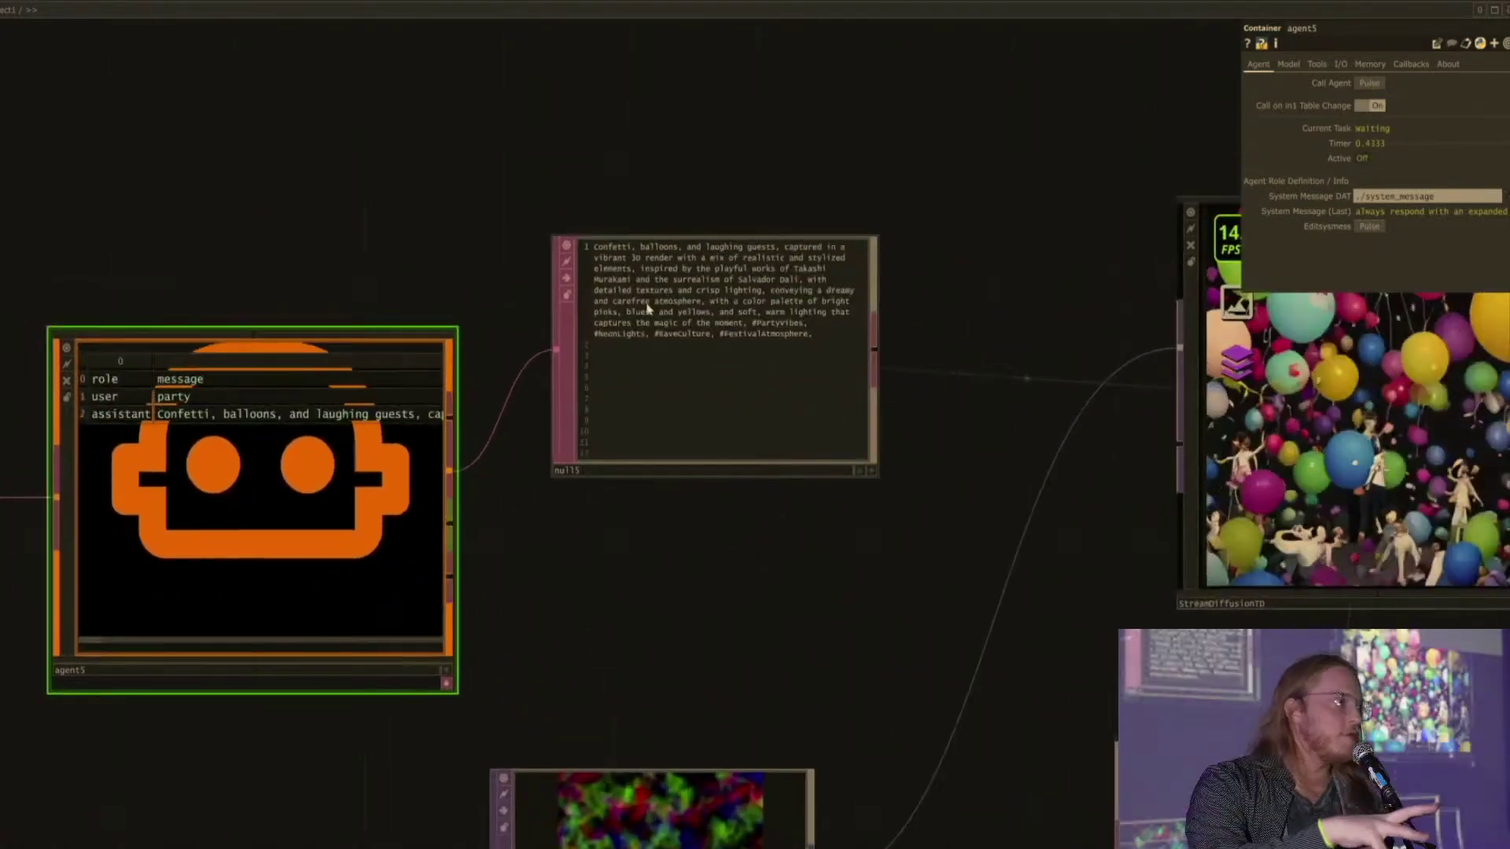
scroll(646, 308, down, 2)
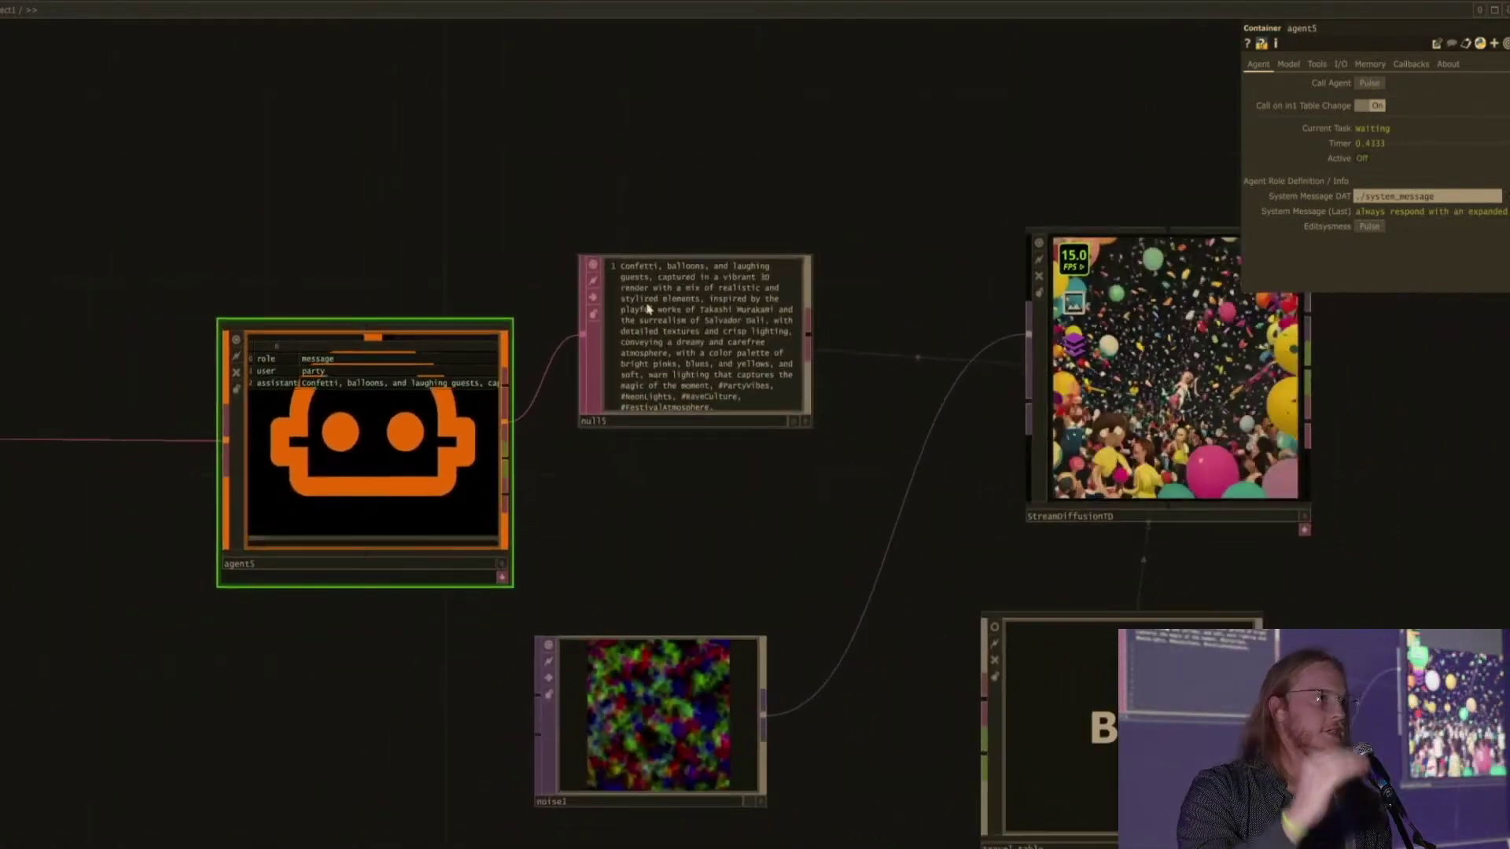
scroll(646, 308, down, 2)
click(1083, 376)
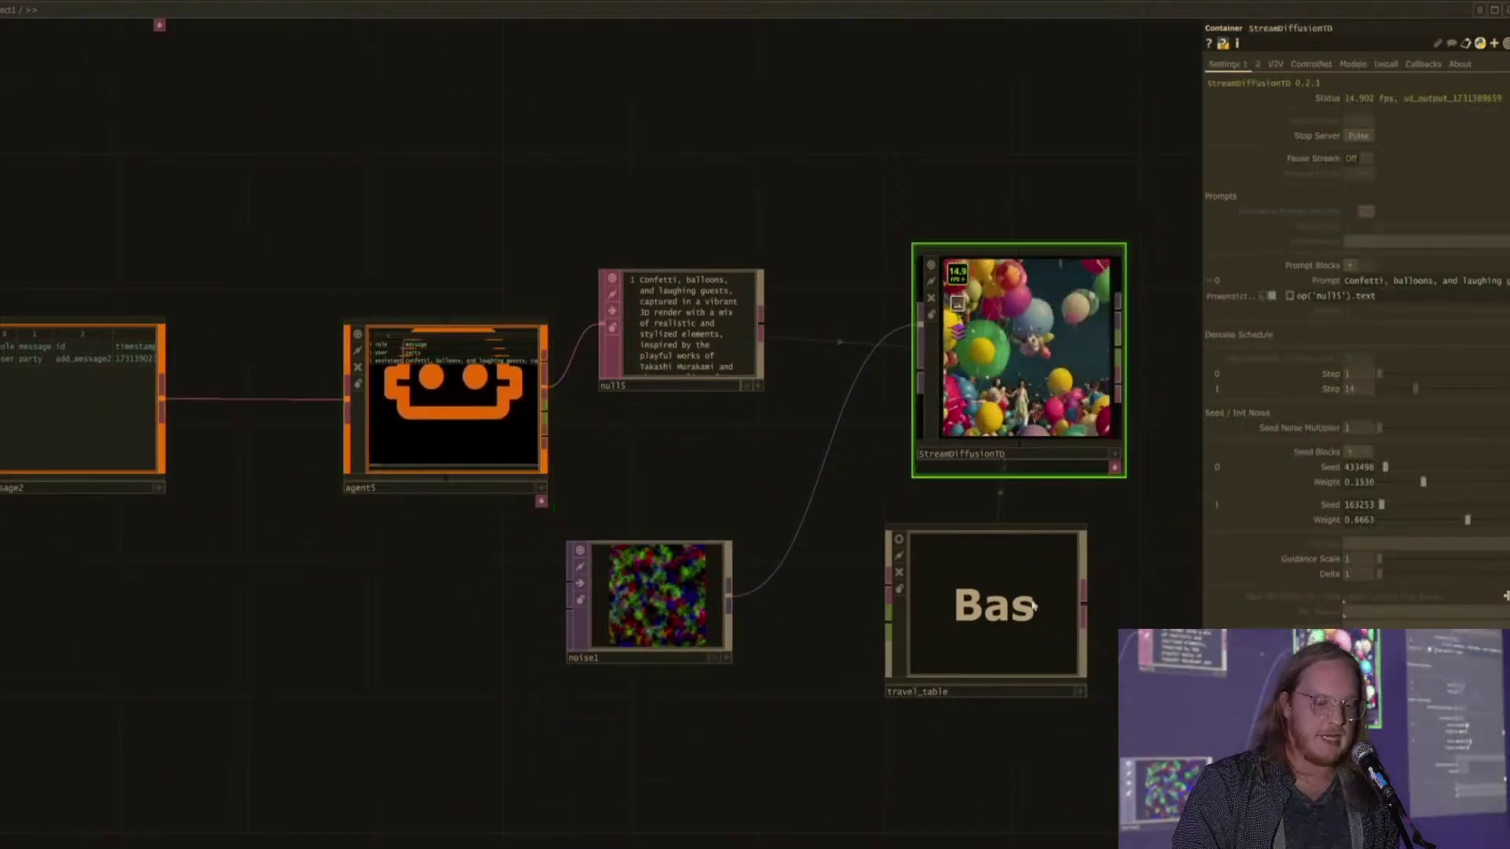
click(1063, 568)
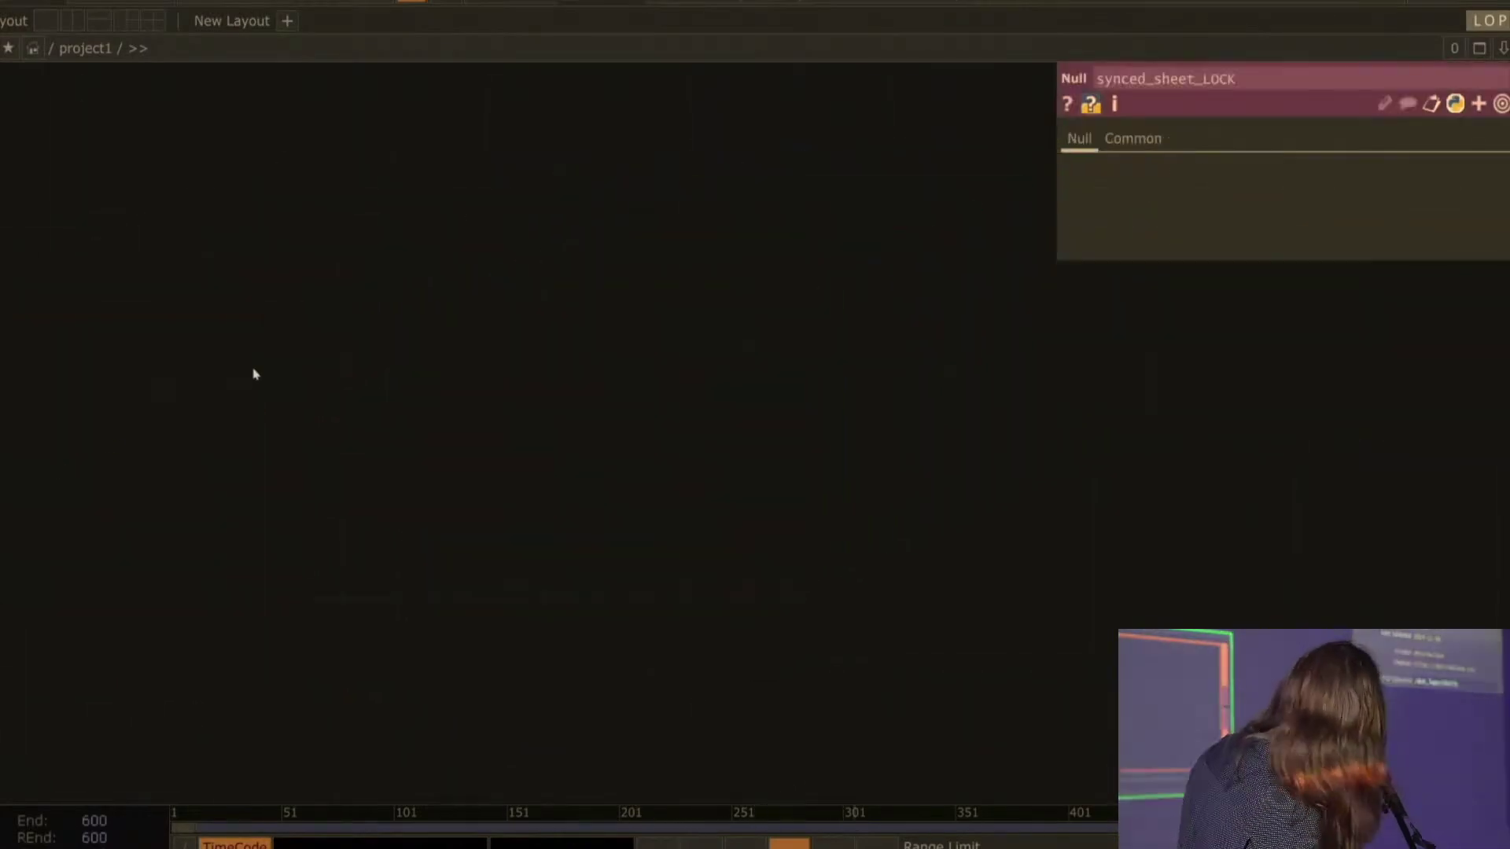
Step: Add an Add Message LOP and wire a Feedback LOP to its output
key(Tab)
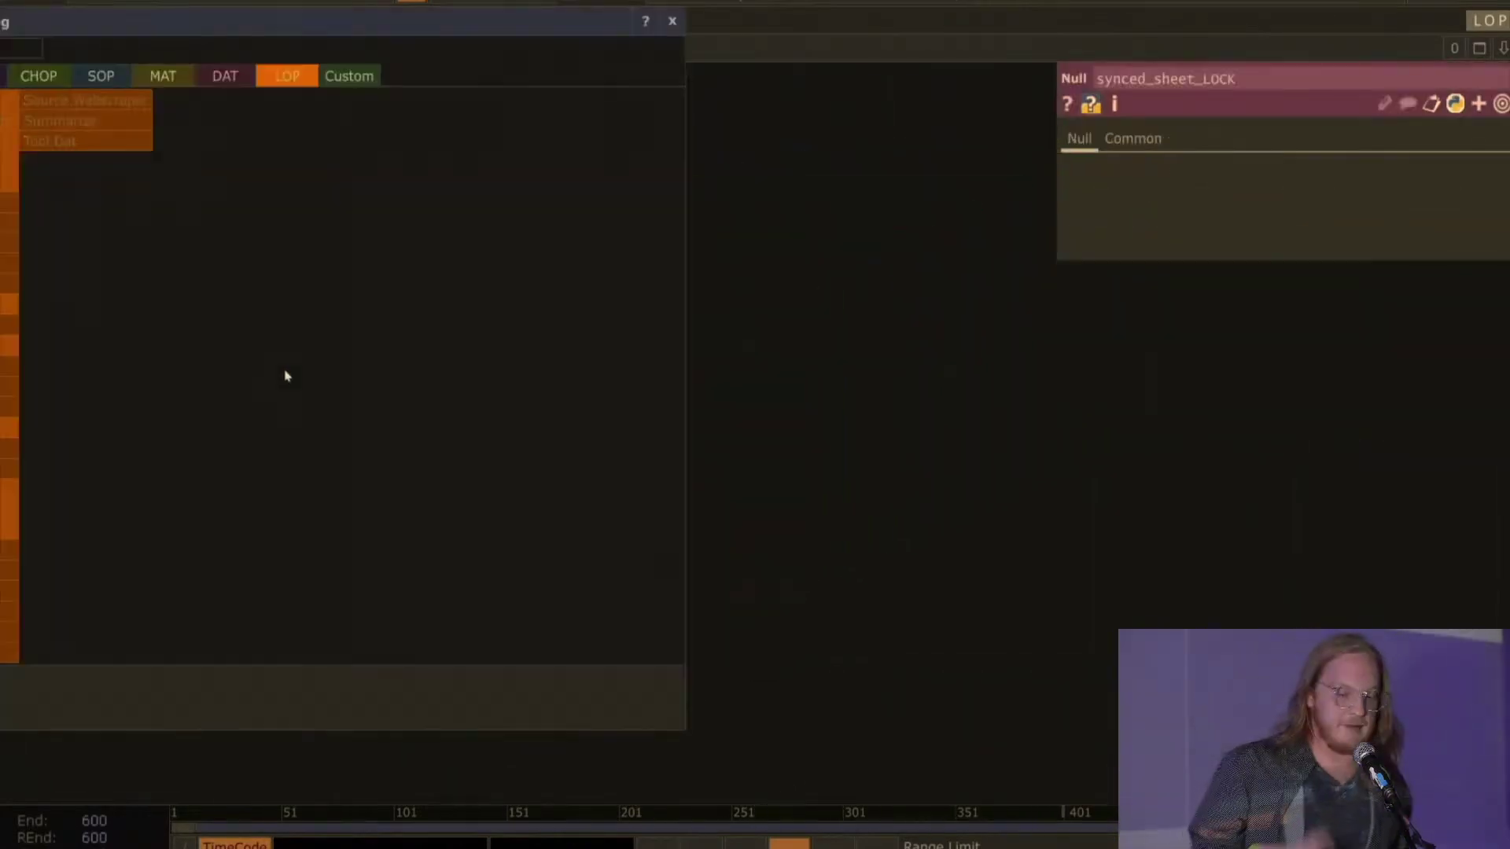
click(287, 374)
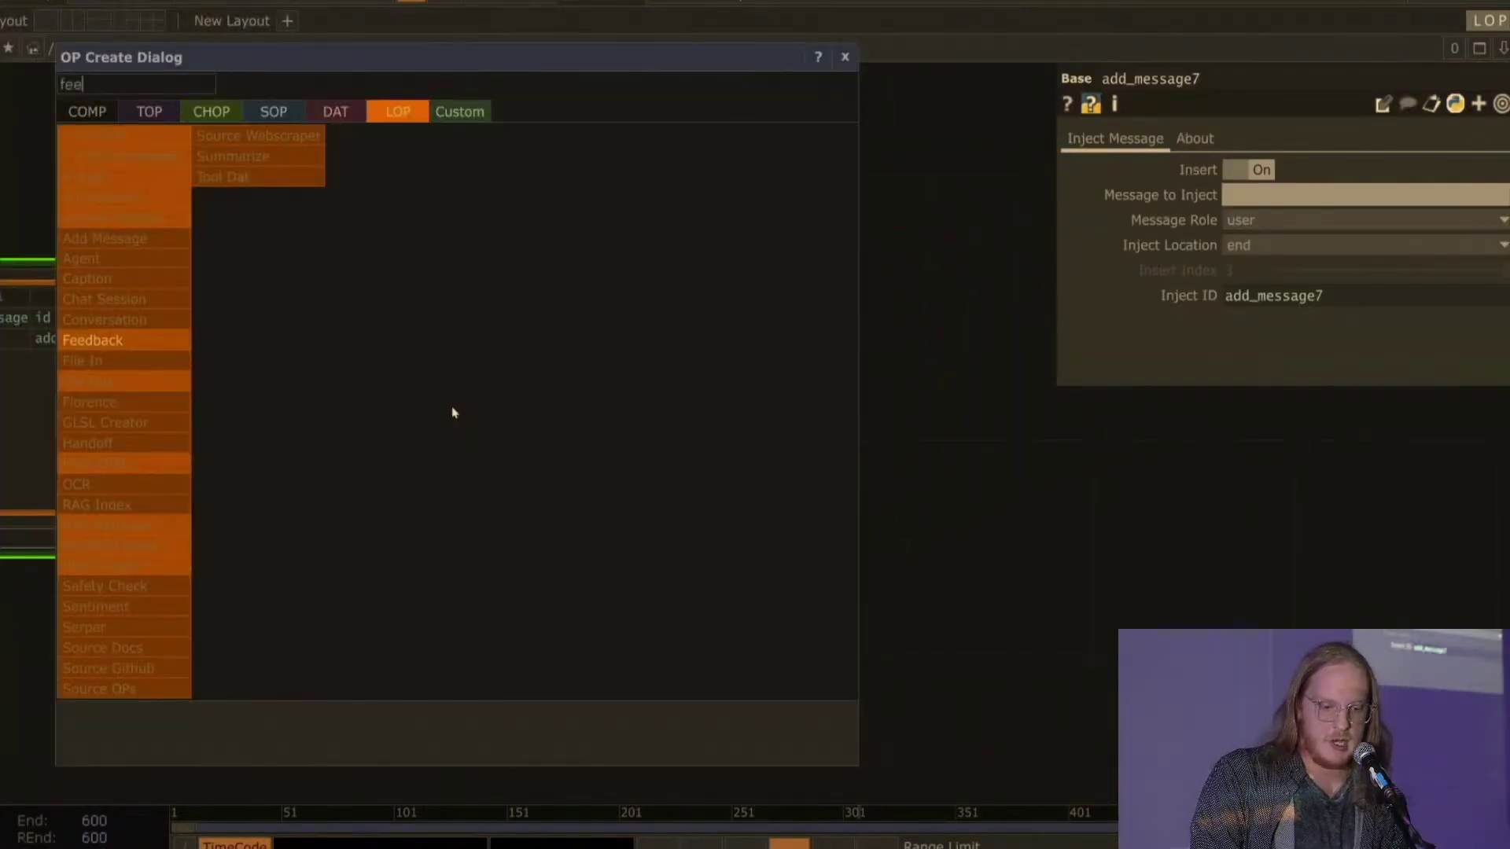
key(Return)
click(453, 408)
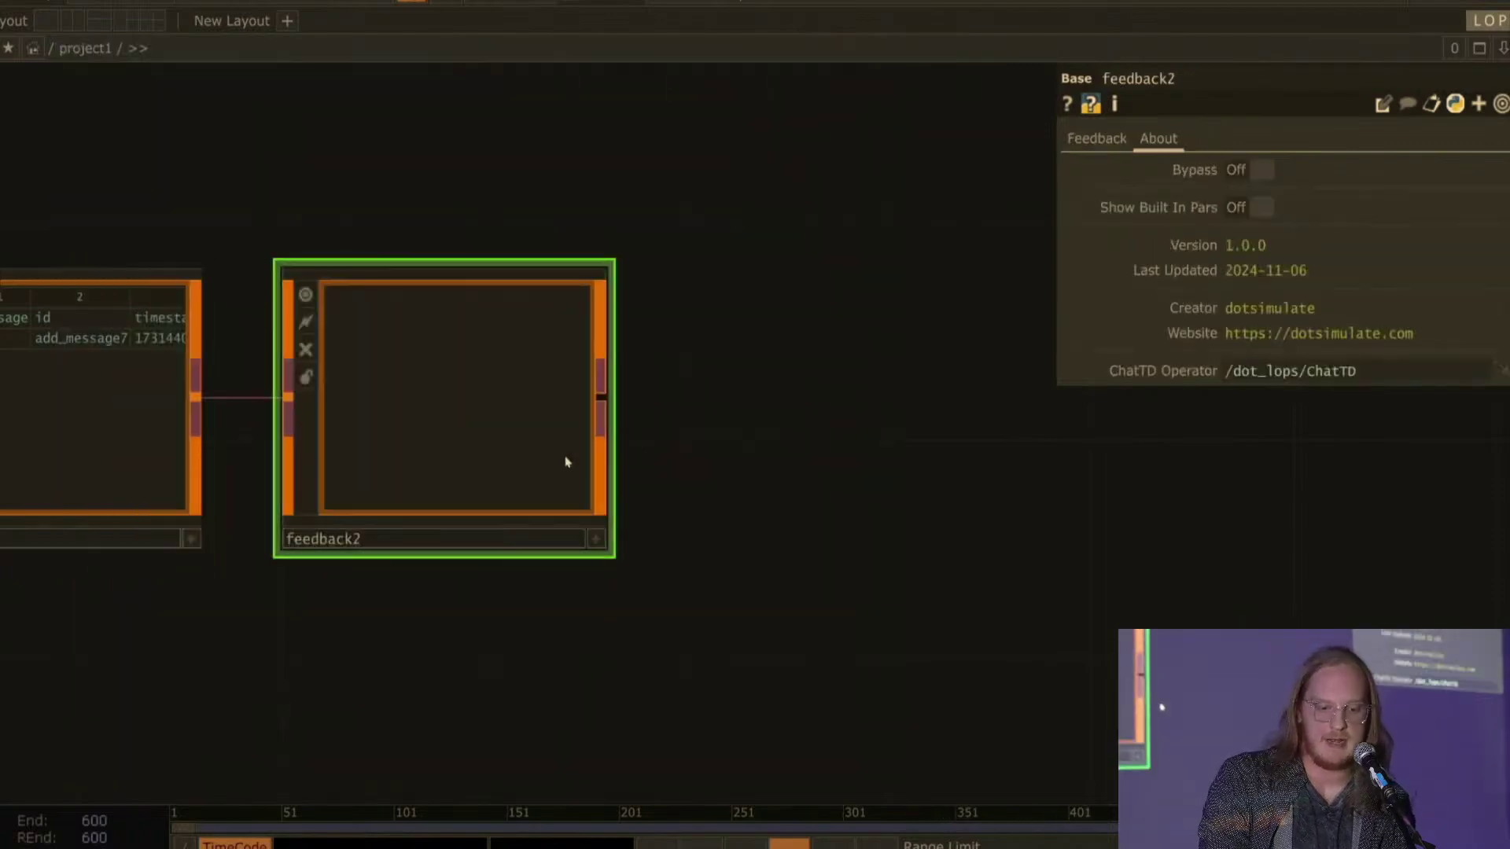
drag(566, 457, 717, 297)
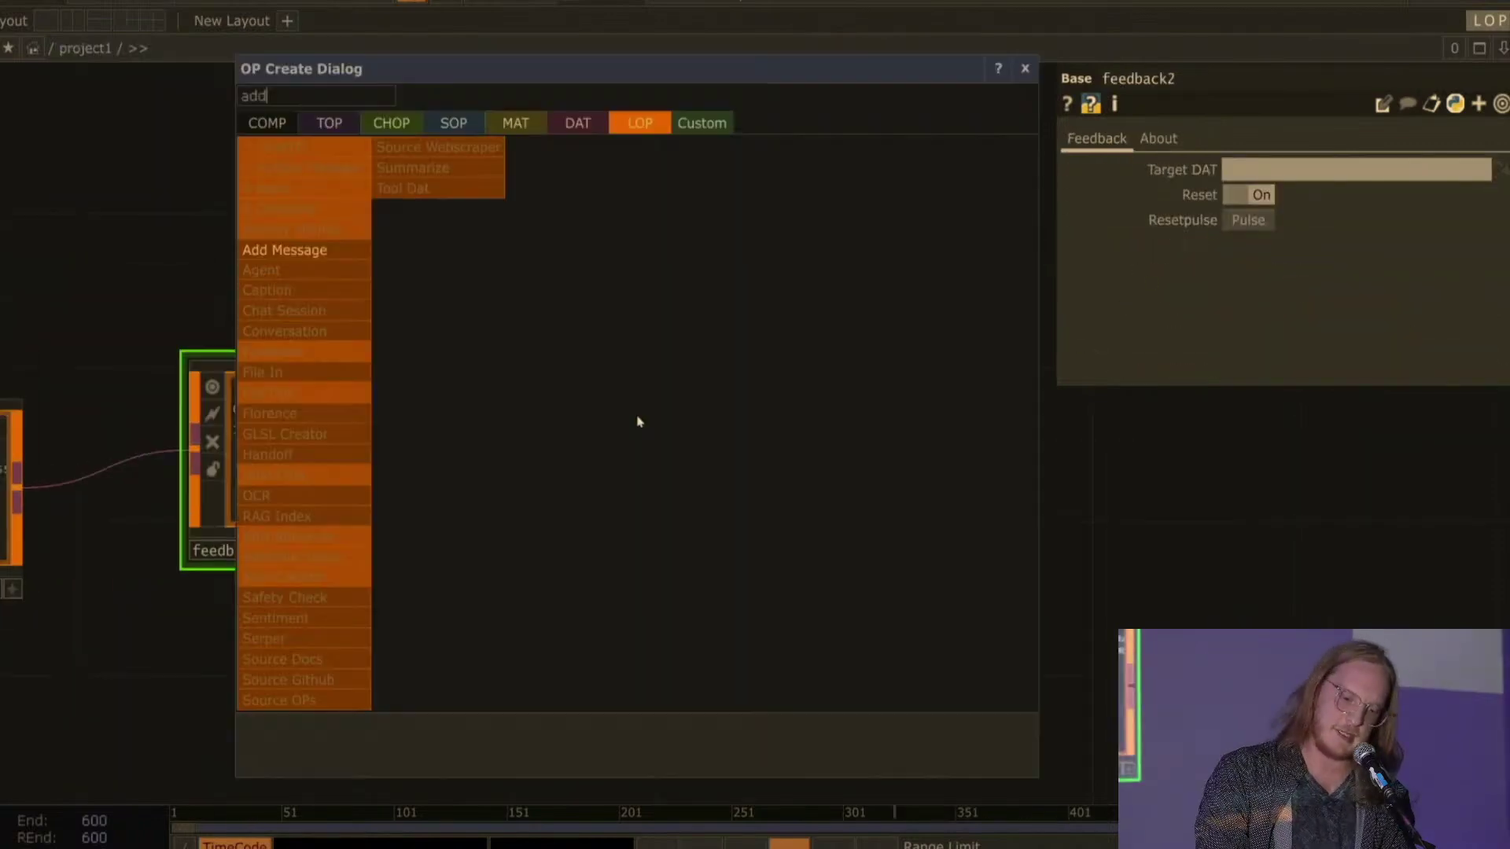
Step: Chain an Add Message LOP and a Hold Chat LOP after feedback2, arranged in a compact row
key(Return)
click(912, 409)
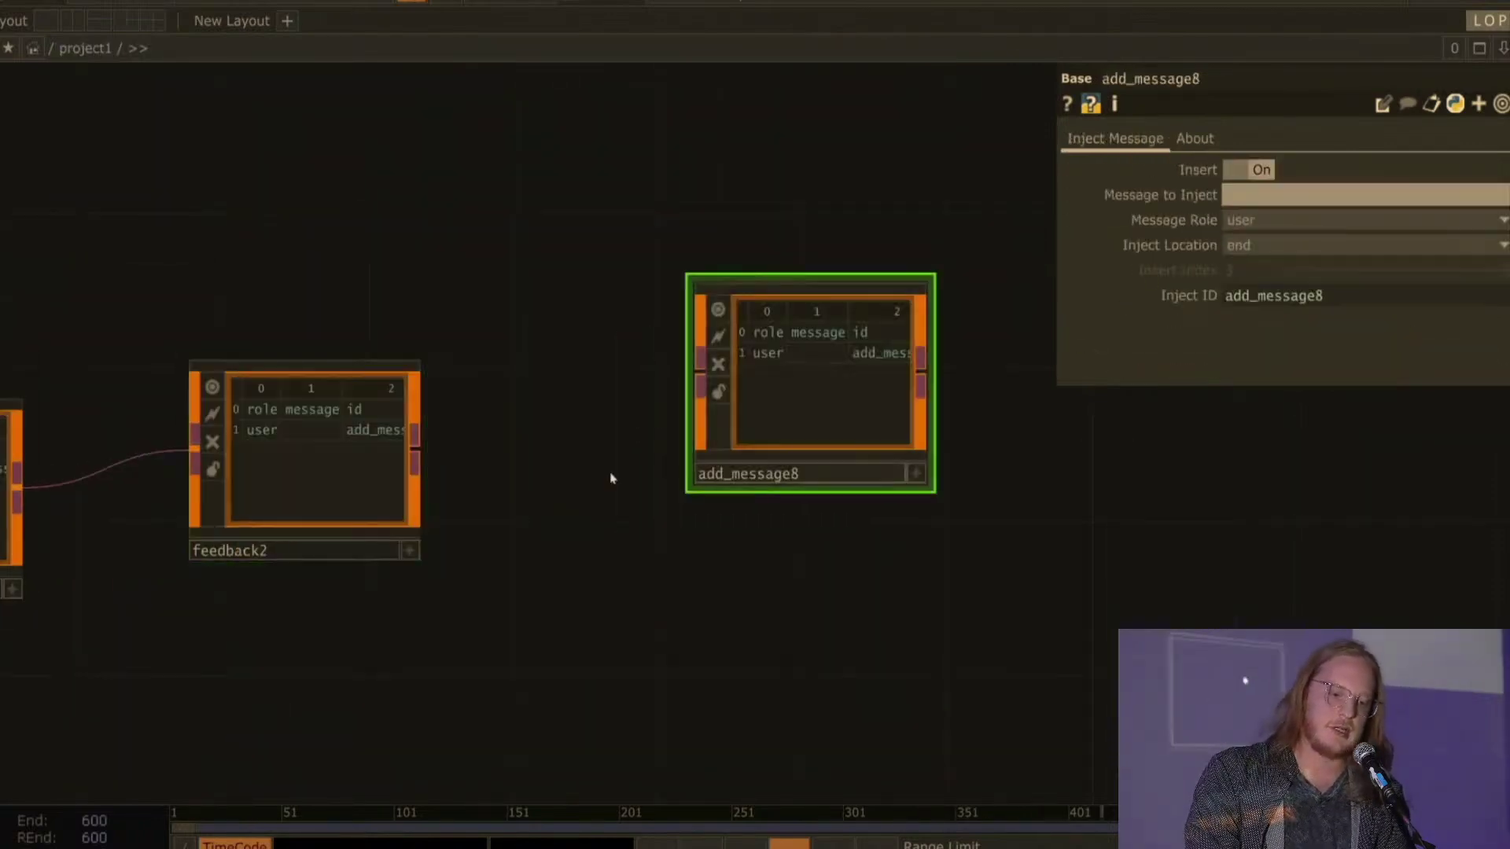
key(Tab)
text(hold)
key(Return)
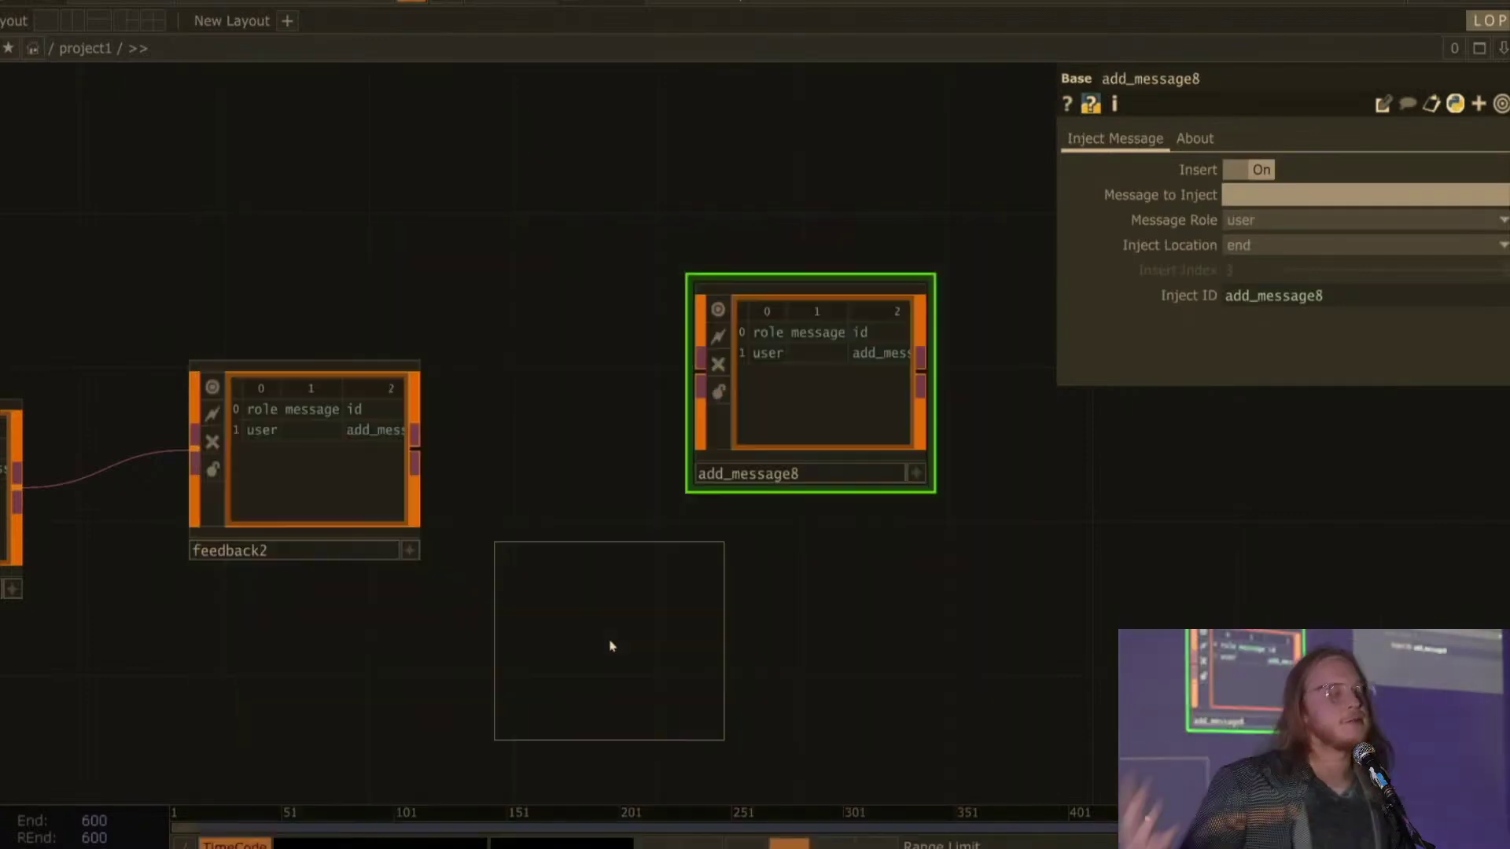
click(611, 646)
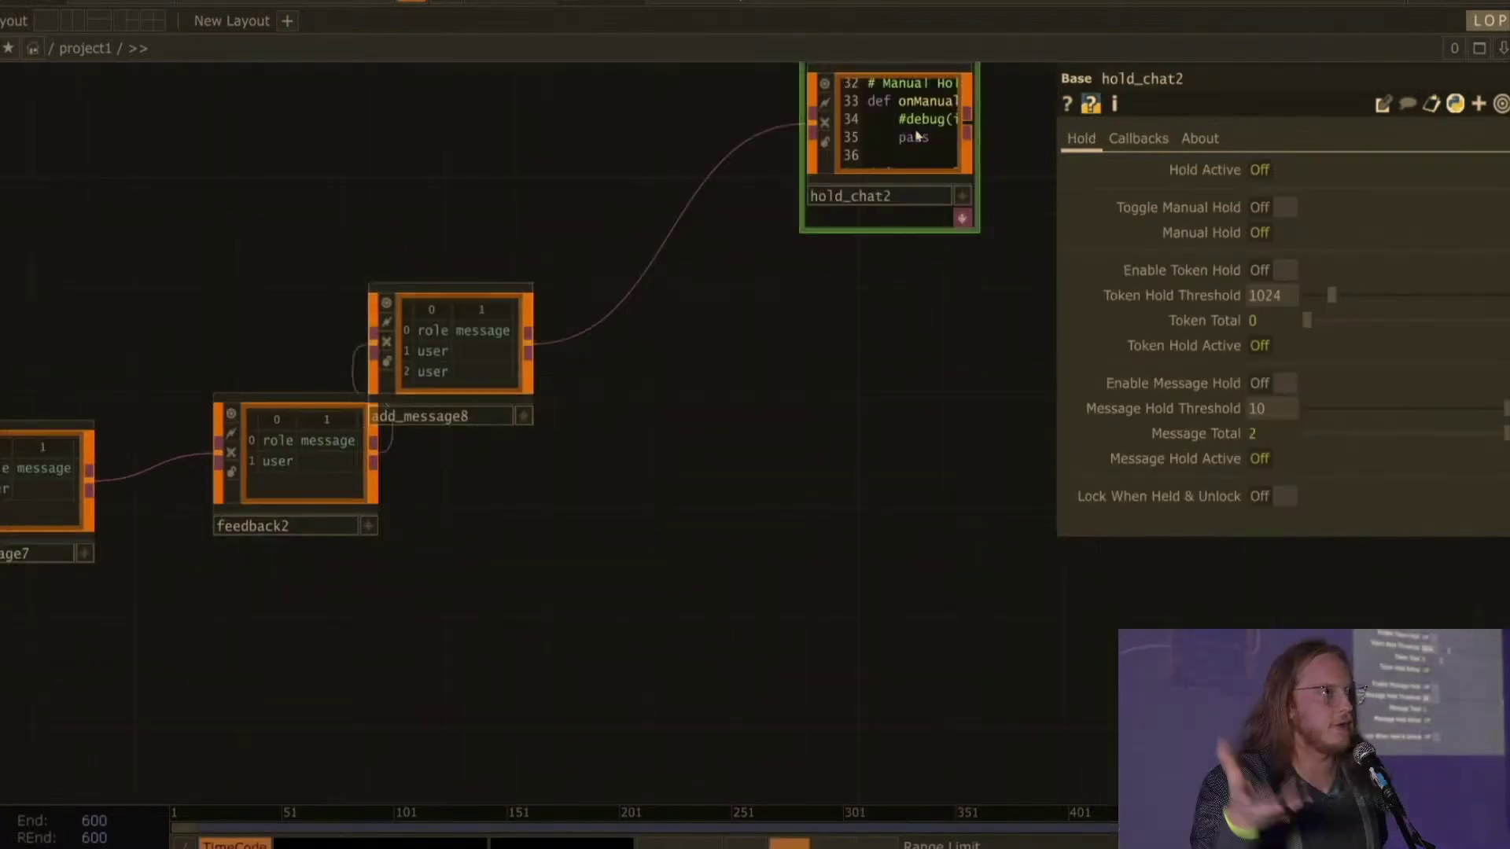
drag(438, 359, 566, 386)
drag(845, 343, 620, 352)
Step: Add an Agent LOP to hold_chat2's output and move it closer to hold_chat2
click(826, 376)
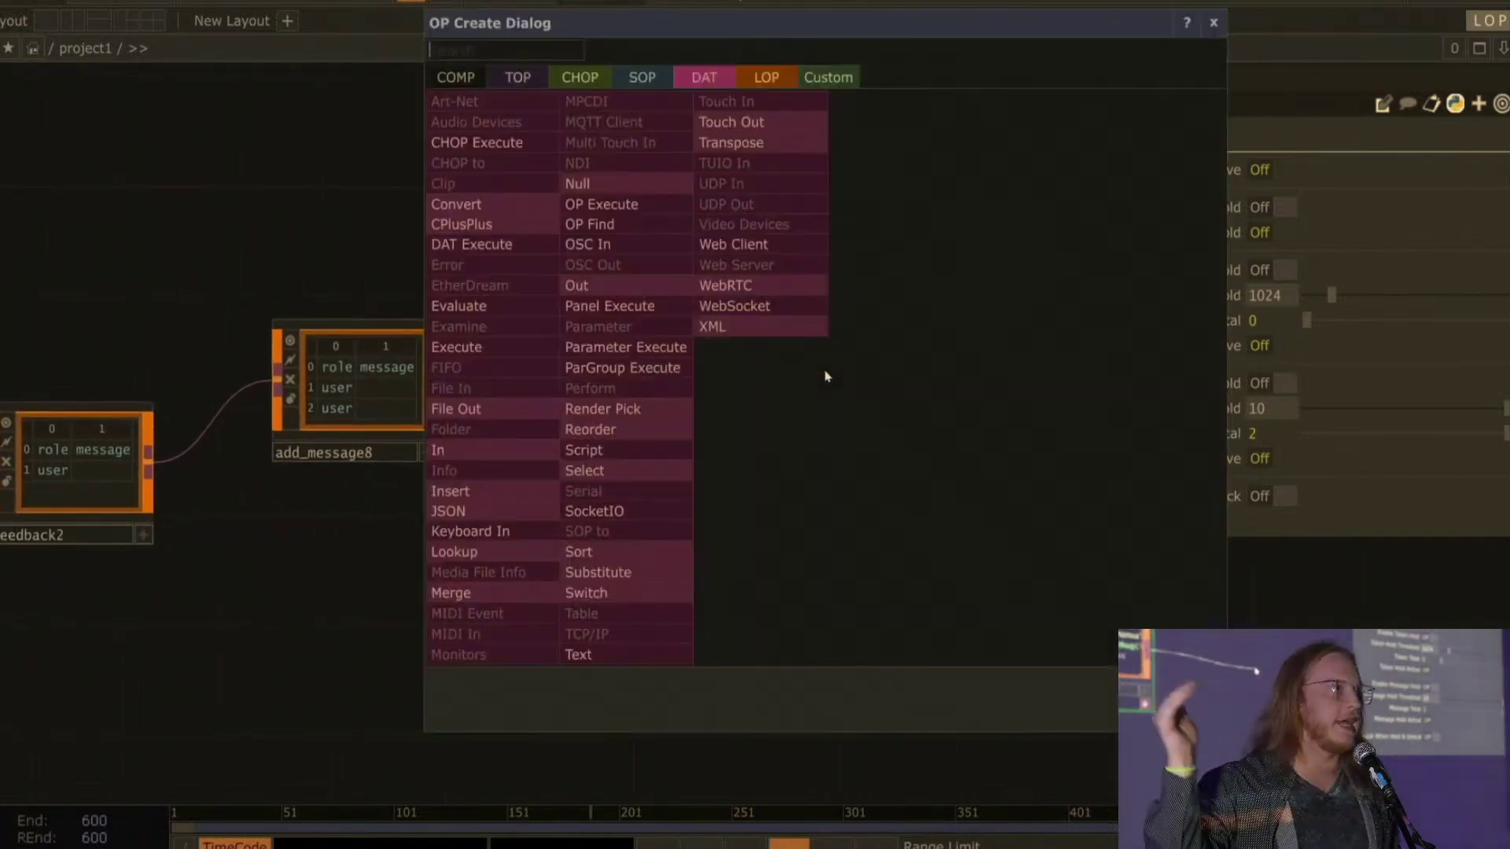
text(agen)
key(Return)
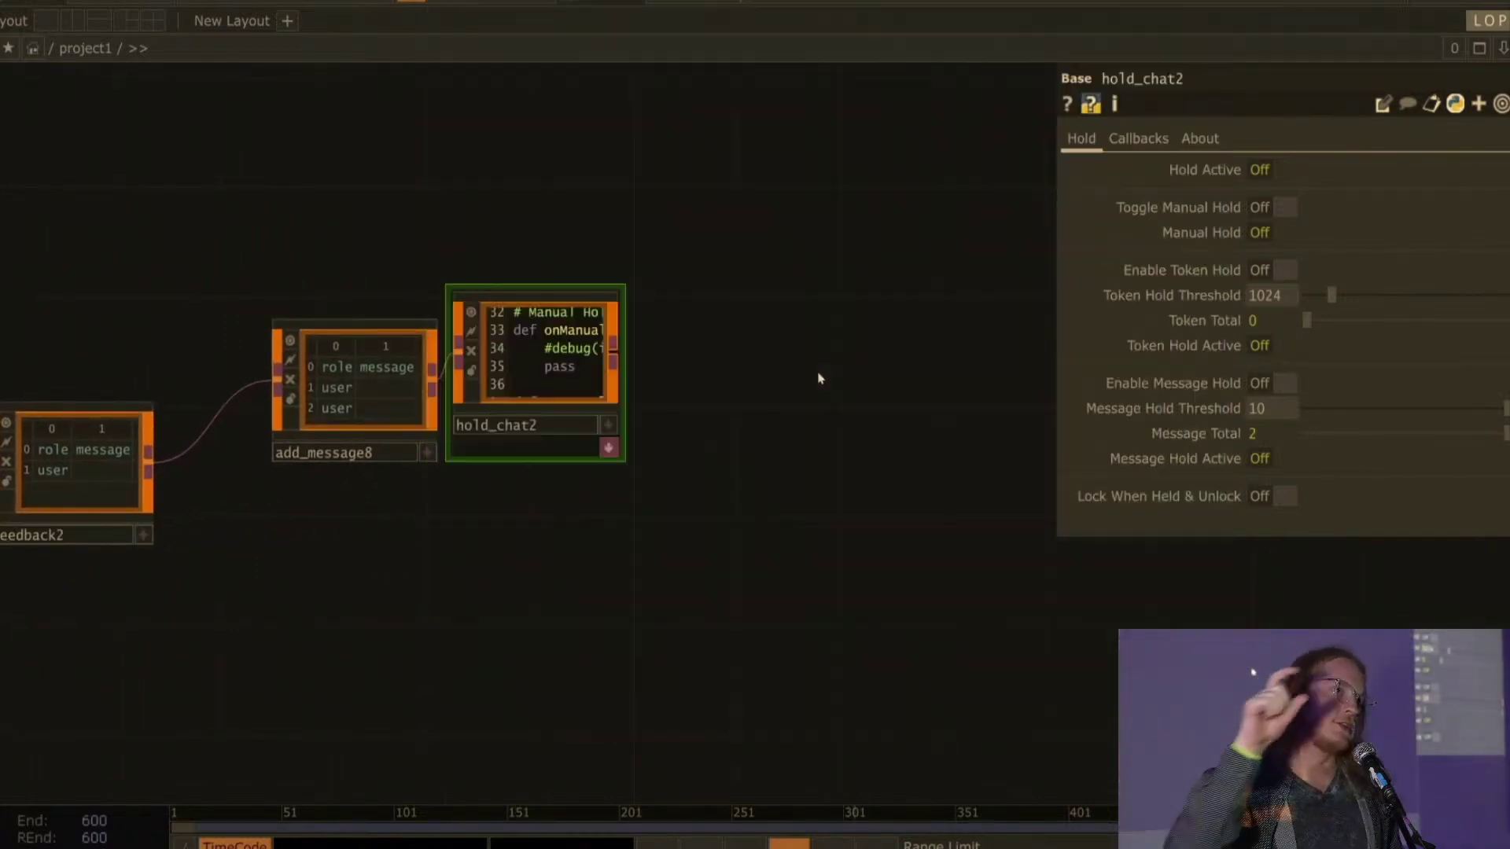
click(819, 370)
drag(735, 405, 683, 405)
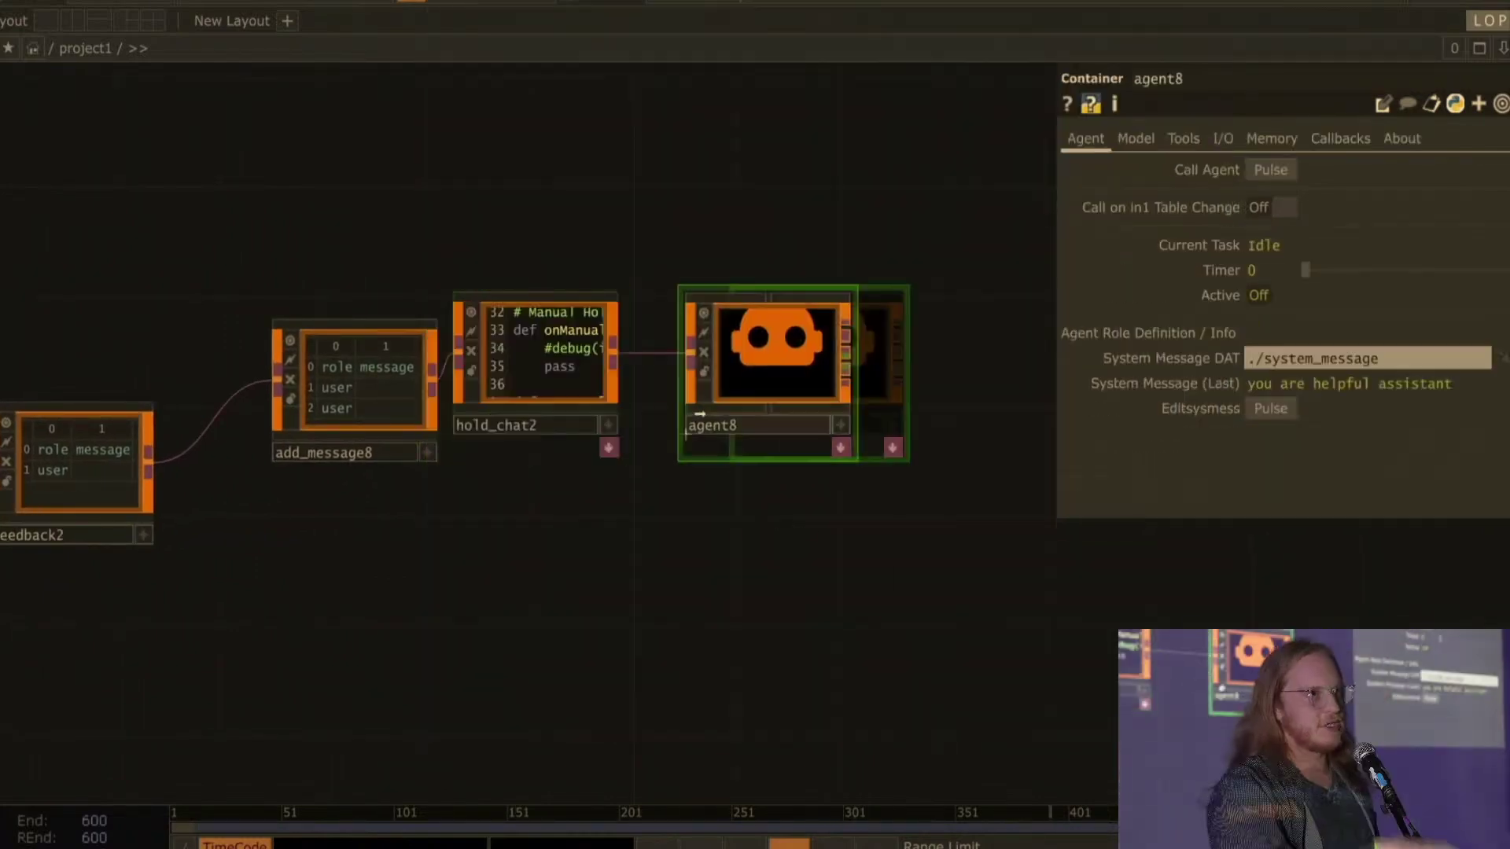
Step: Attach a Null DAT to agent8's conversation output and set it as feedback2's target DAT
right_click(845, 336)
click(625, 141)
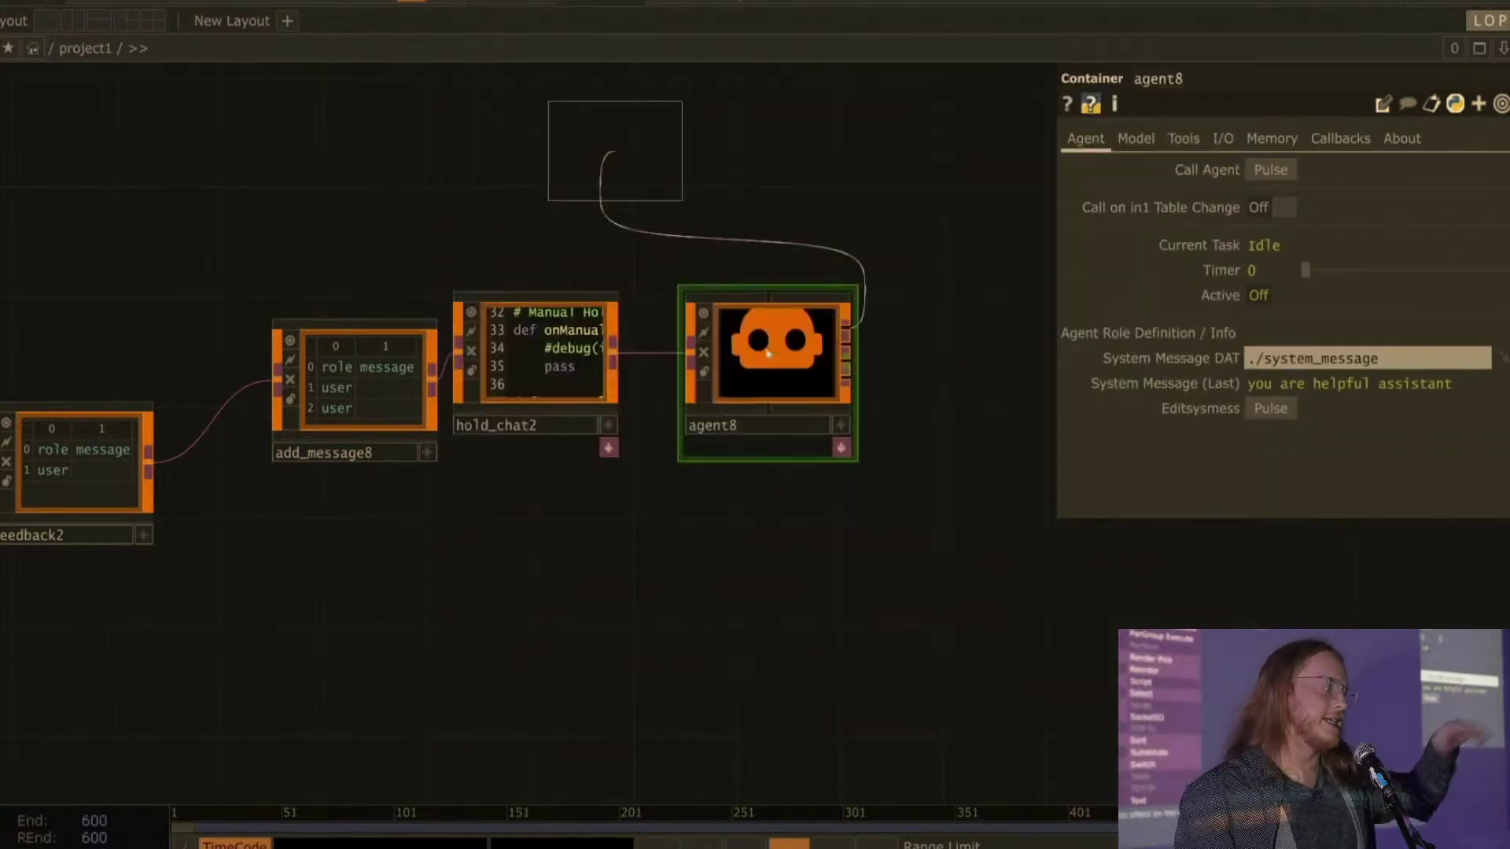
click(1014, 515)
drag(1010, 519, 88, 468)
click(102, 458)
drag(250, 511, 393, 535)
click(254, 512)
Step: Insert a Null DAT on the wire between hold_chat2 and agent8, after moving agent8 away to make room
drag(755, 283, 1008, 285)
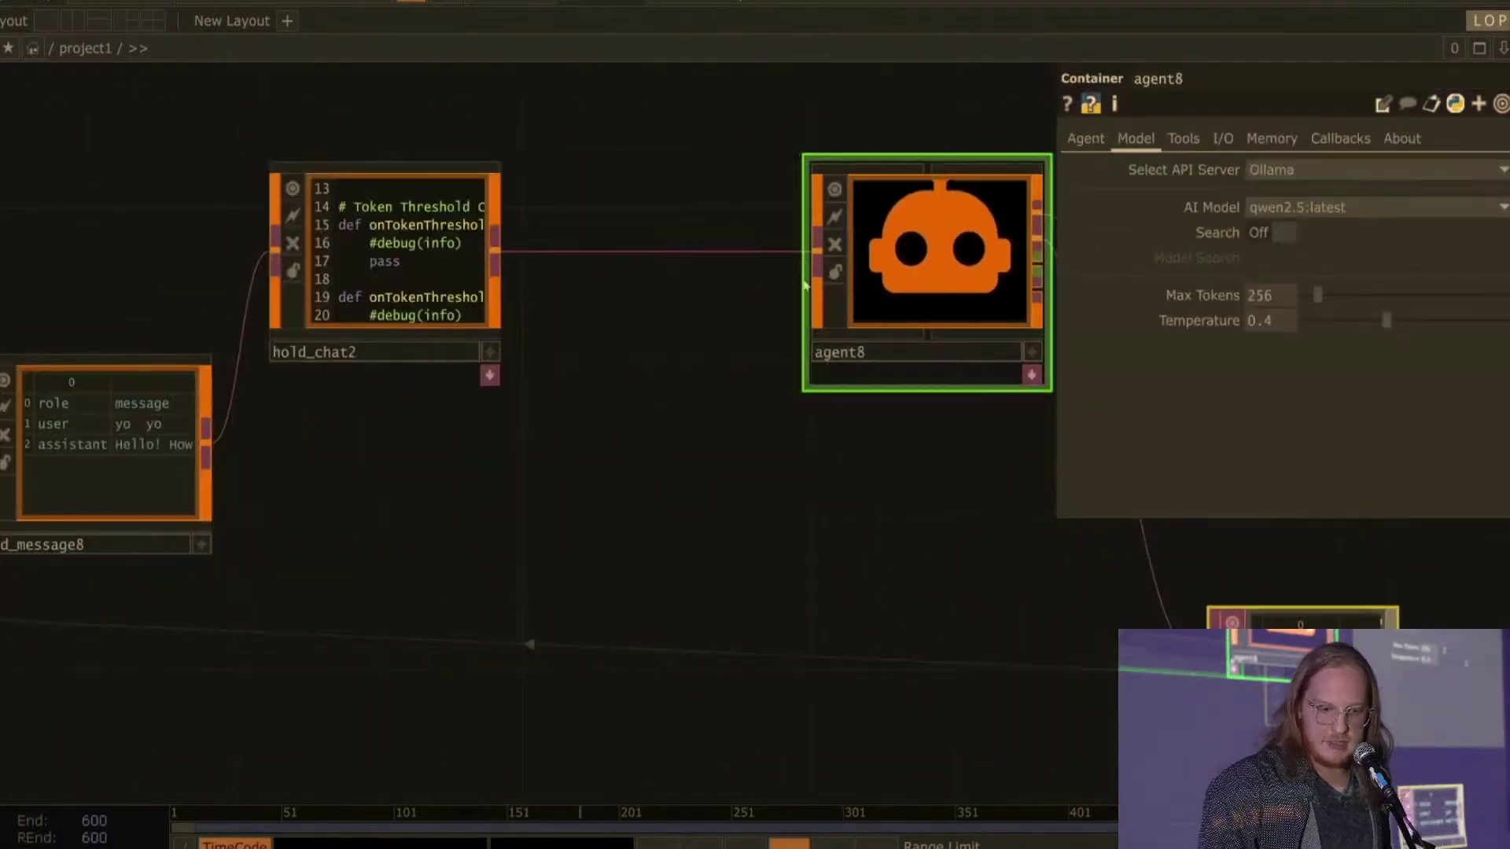
right_click(604, 262)
click(640, 230)
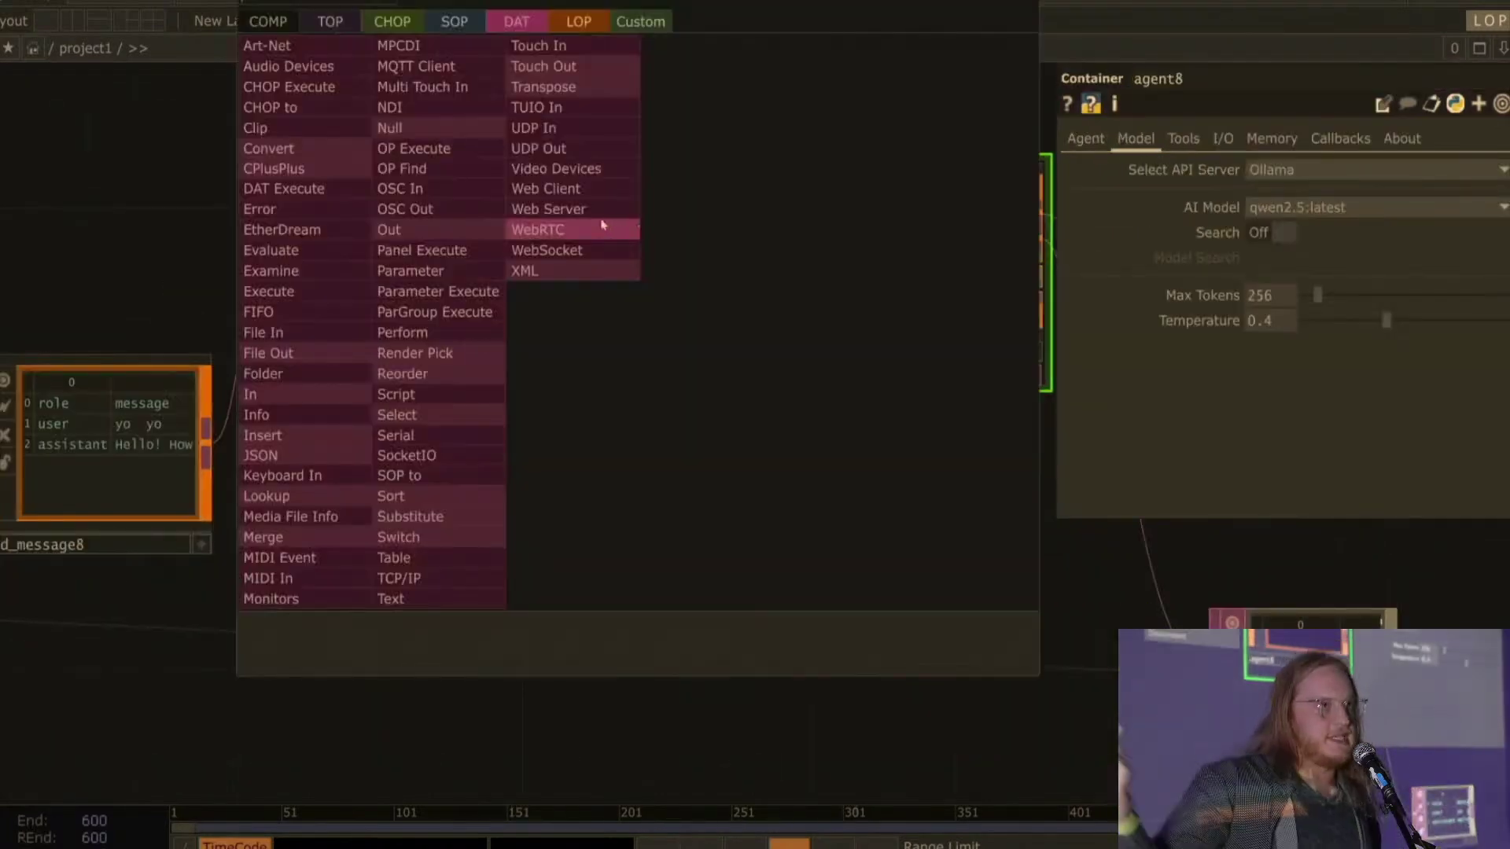
click(409, 131)
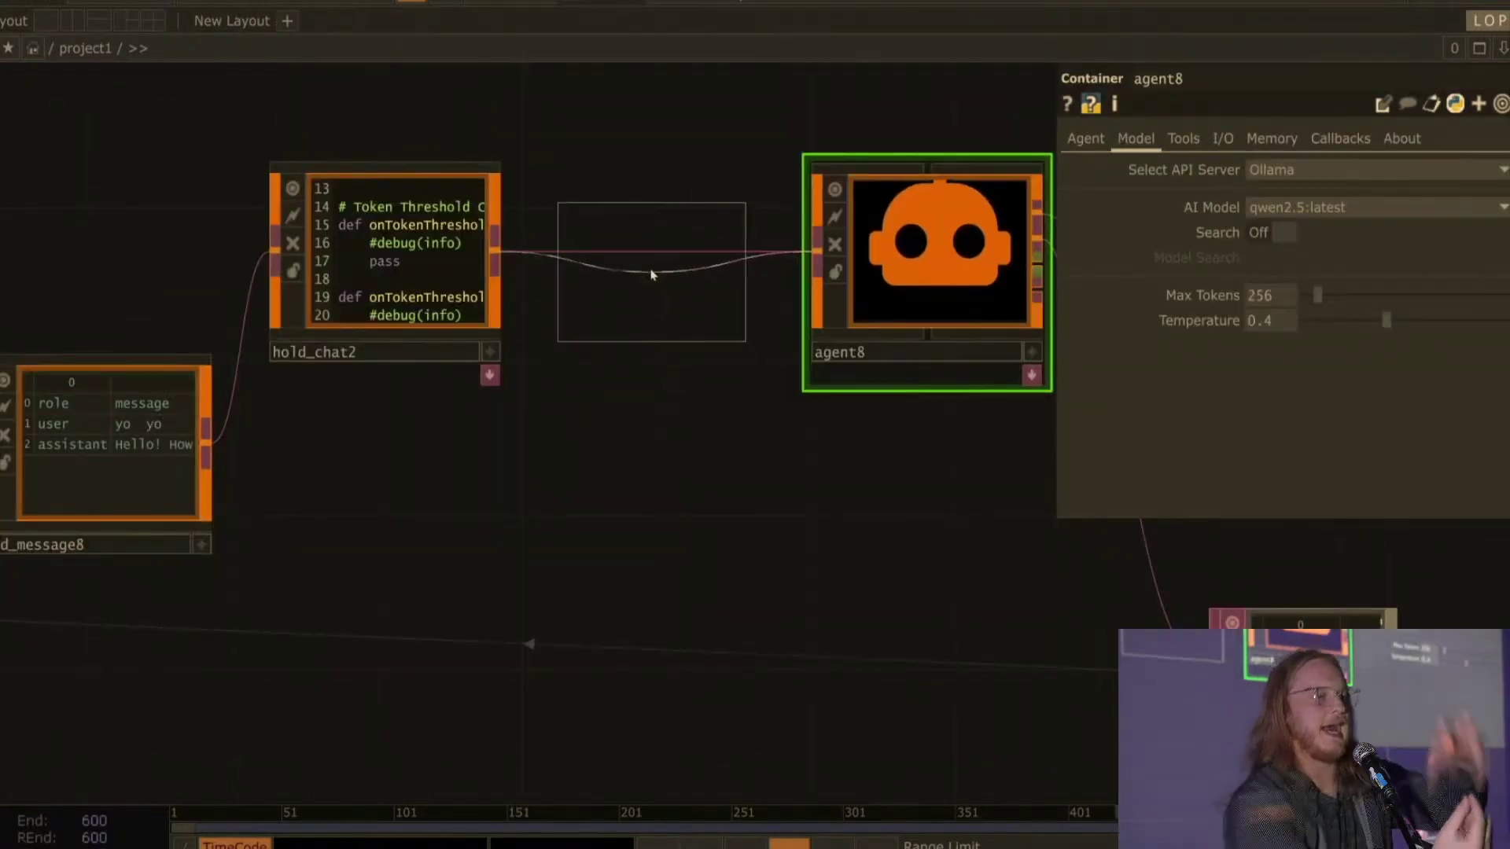
click(655, 279)
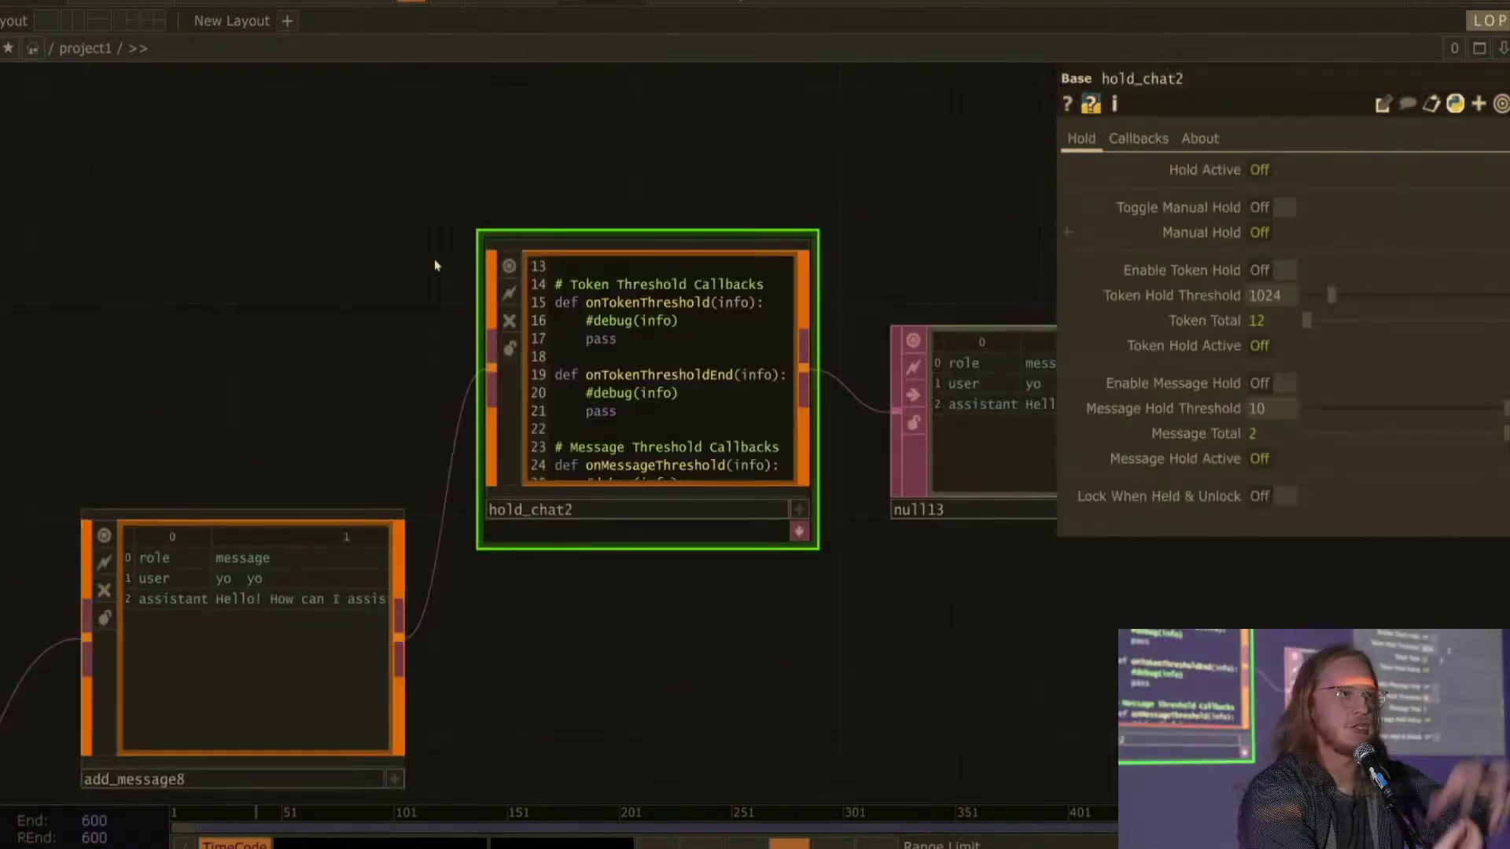
Step: Turn on hold_chat2's manual hold and extend agent8's onTaskComplete callback to set hold_chat2's manual hold parameter to True
scroll(438, 266, down, 3)
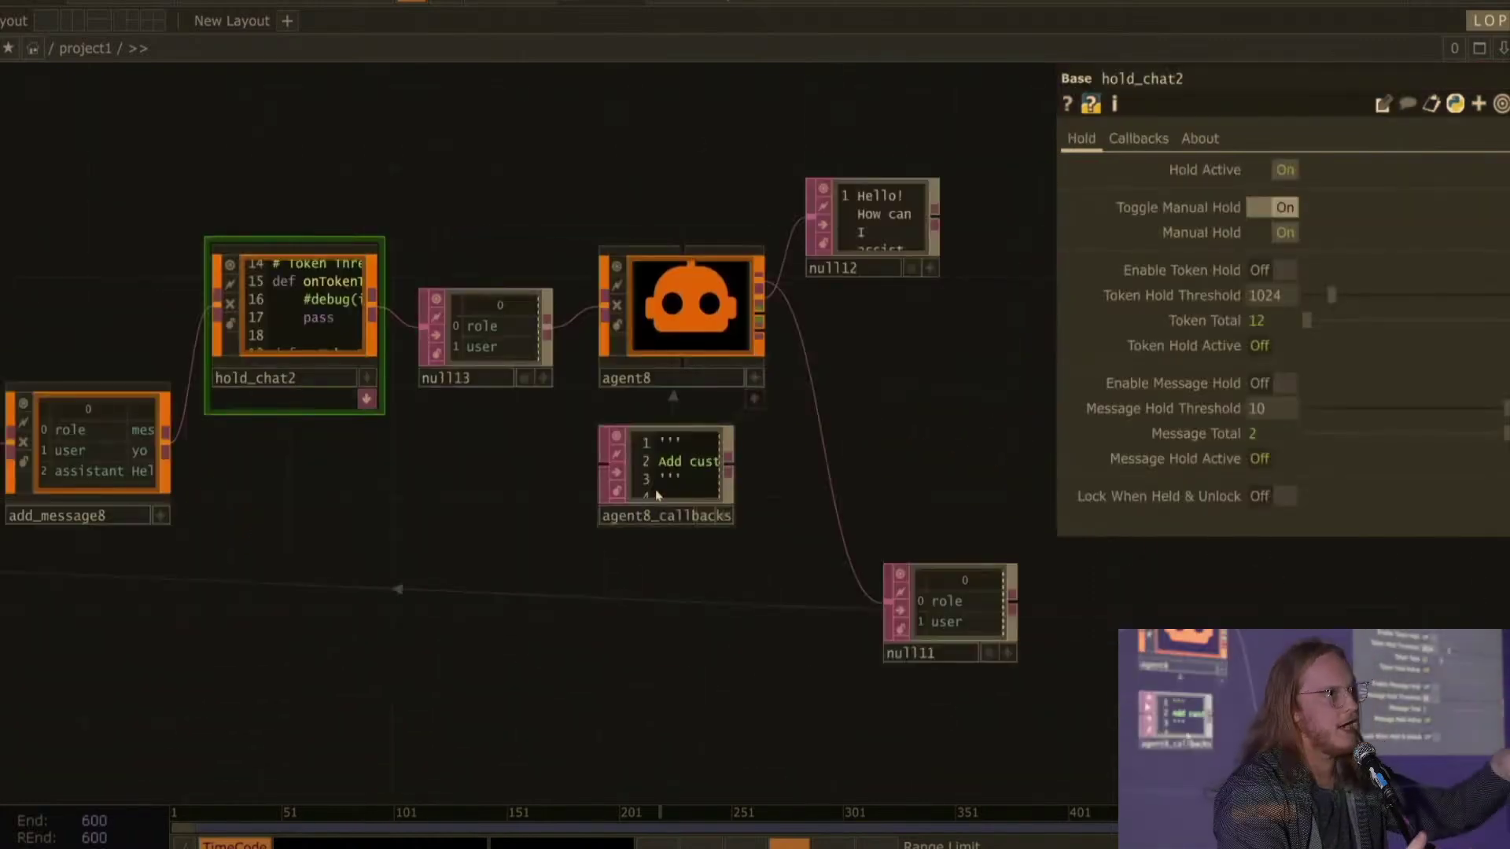
scroll(575, 500, up, 3)
scroll(702, 484, up, 4)
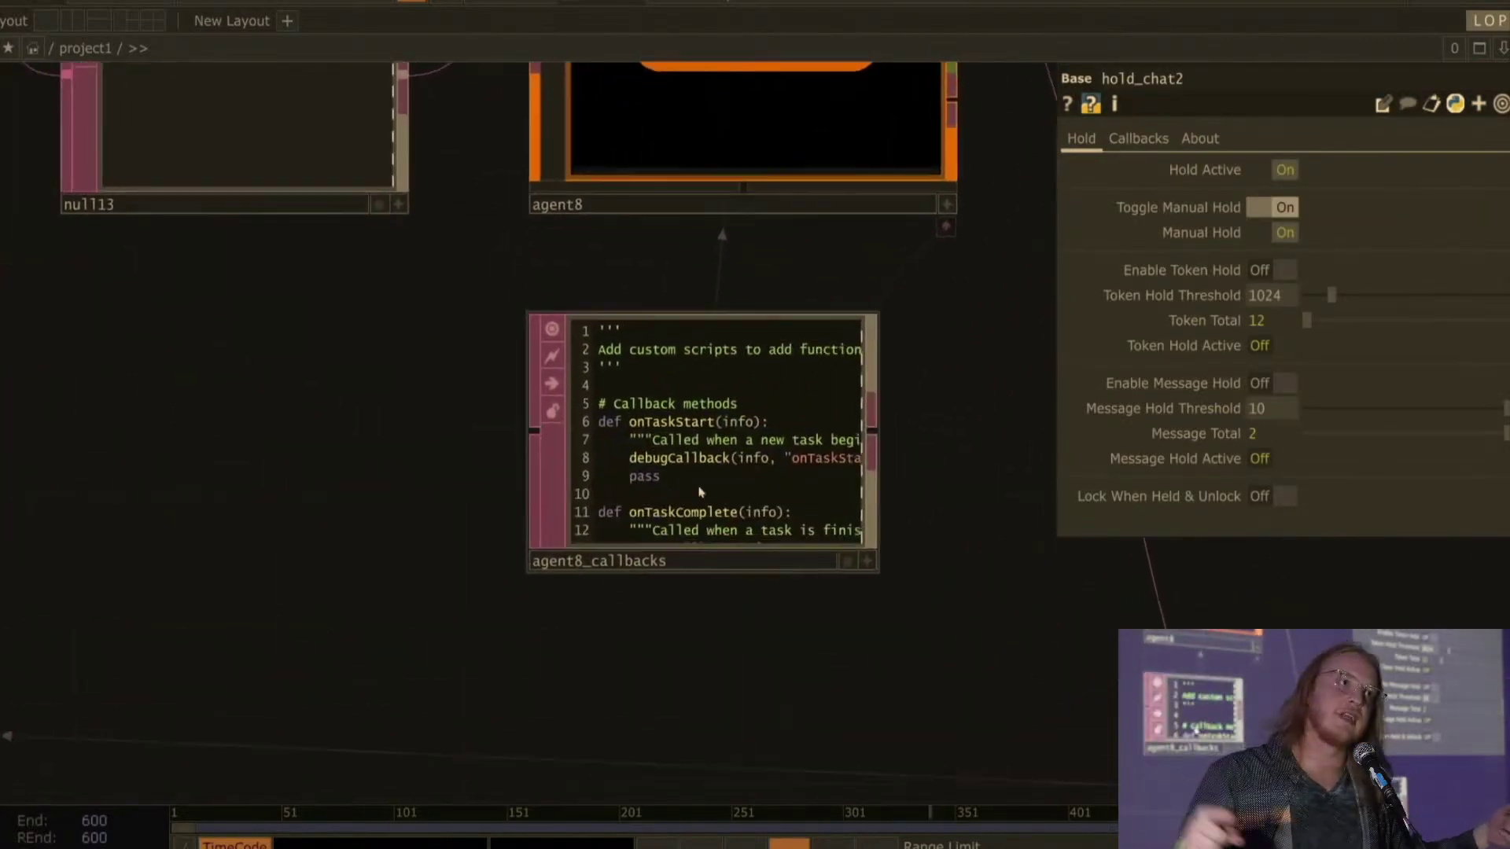
click(740, 455)
scroll(476, 474, up, 2)
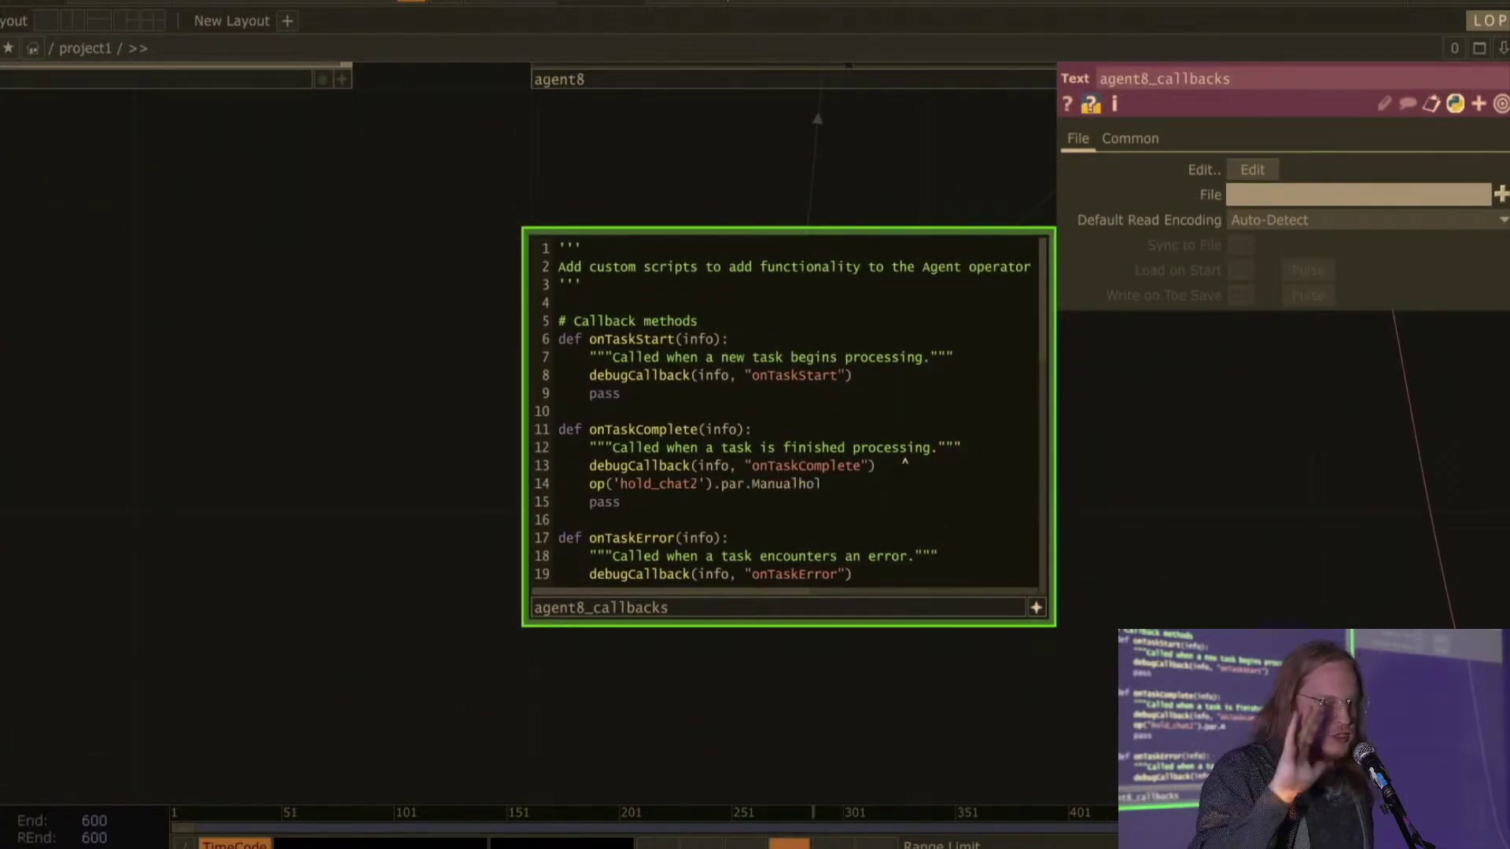
text(True)
Step: Reset feedback2's conversation and call agent8
click(361, 485)
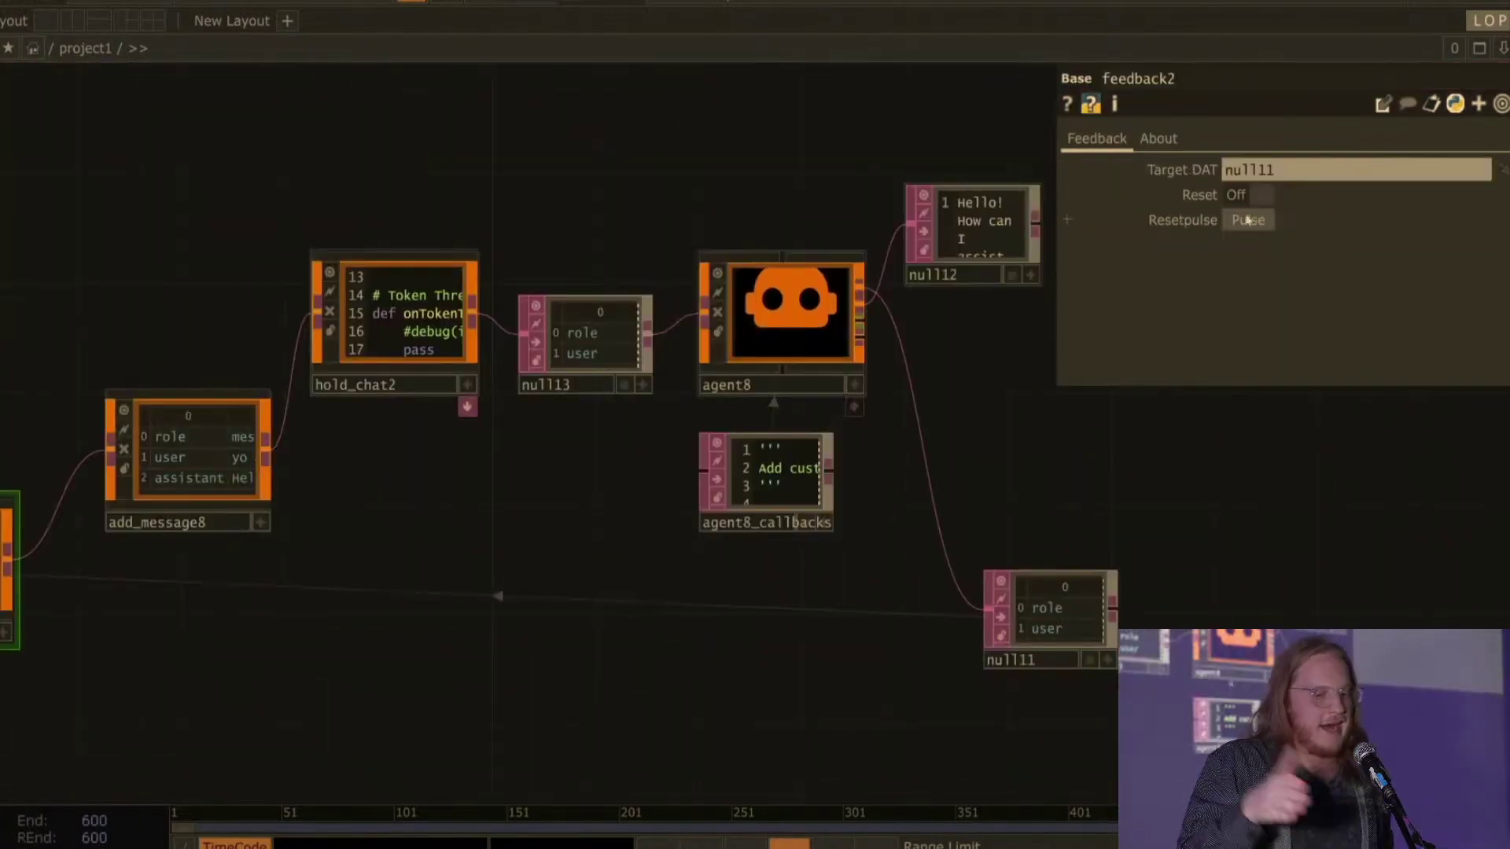
click(806, 346)
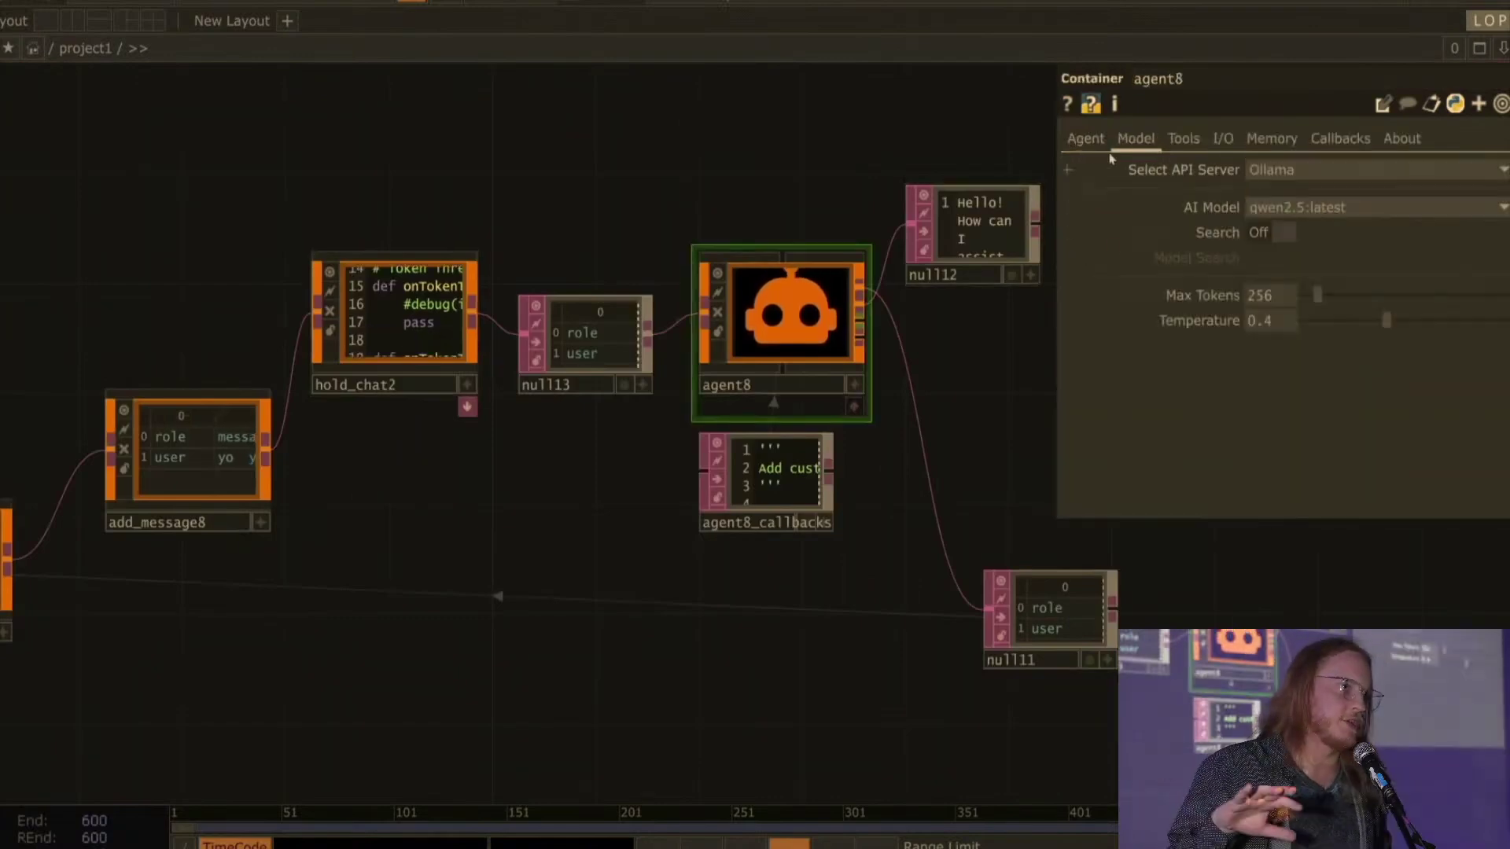
click(1089, 139)
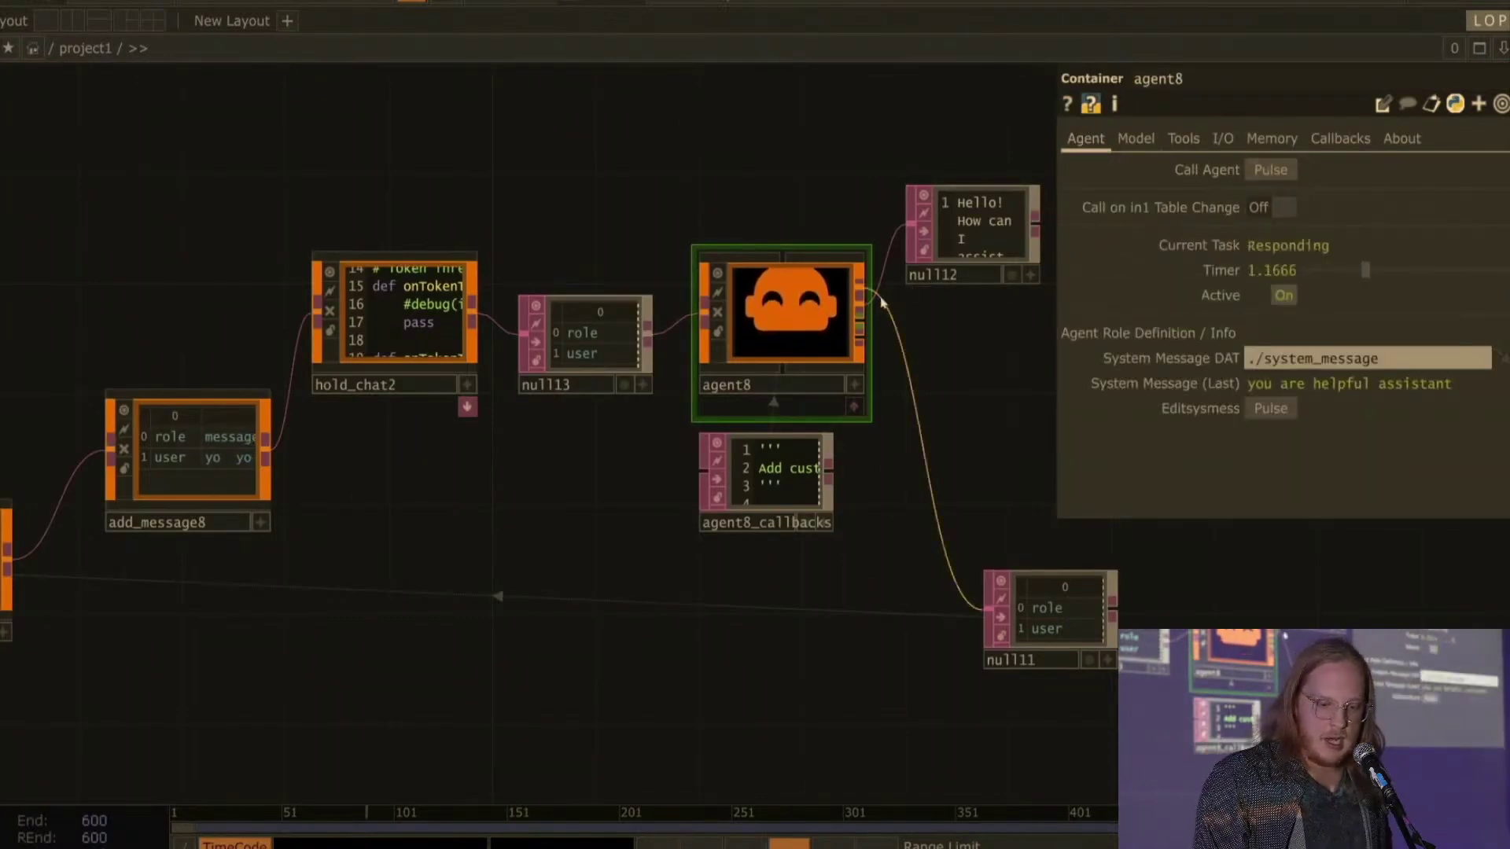
Step: Examine hold_chat2's hold settings and compare the conversation tables in add_message8 and the Null DAT before agent8
click(394, 315)
scroll(578, 322, up, 6)
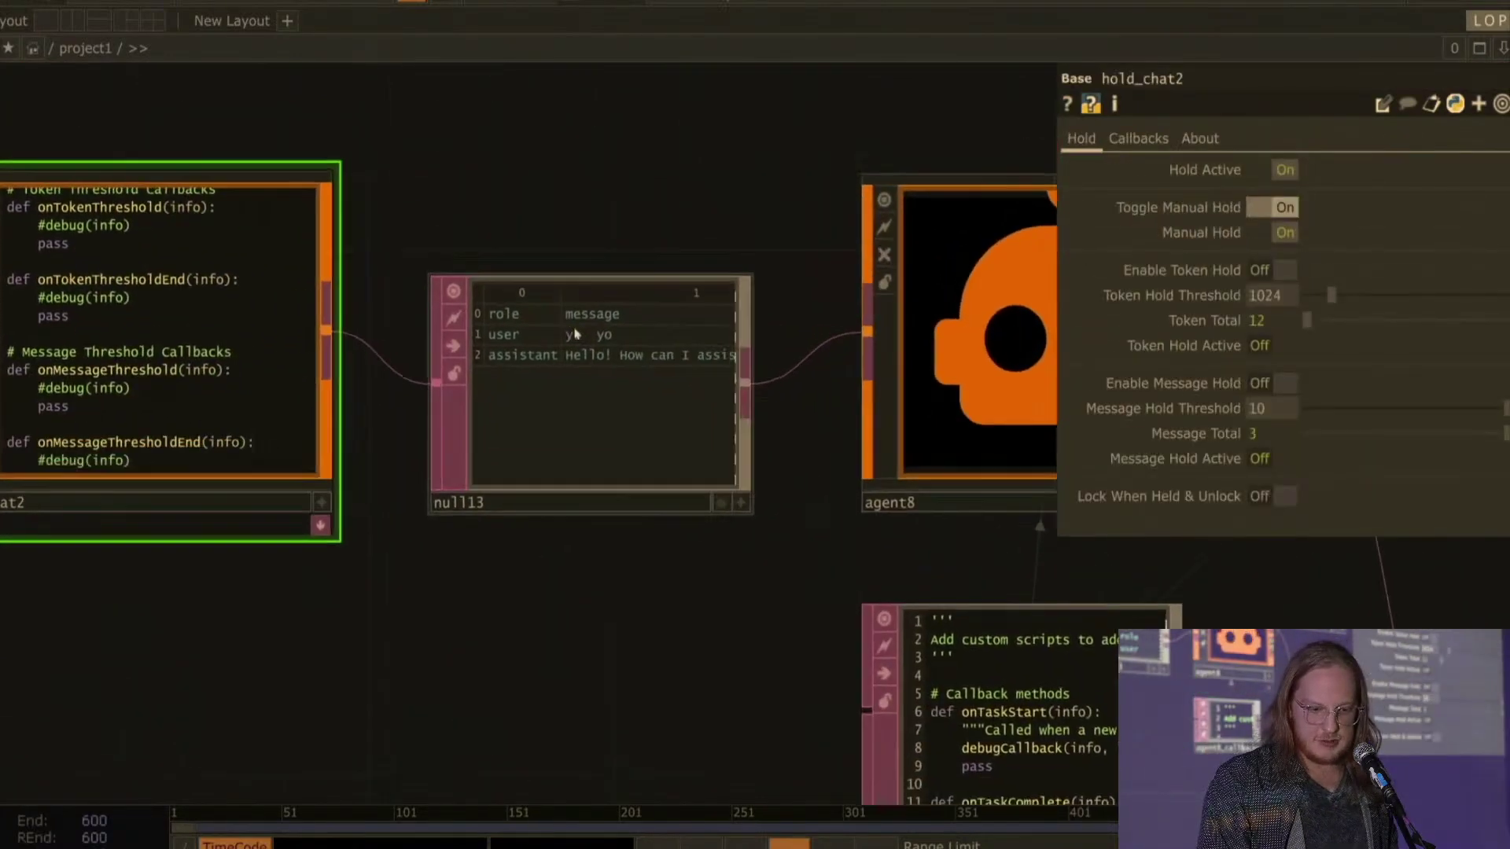
scroll(573, 334, down, 5)
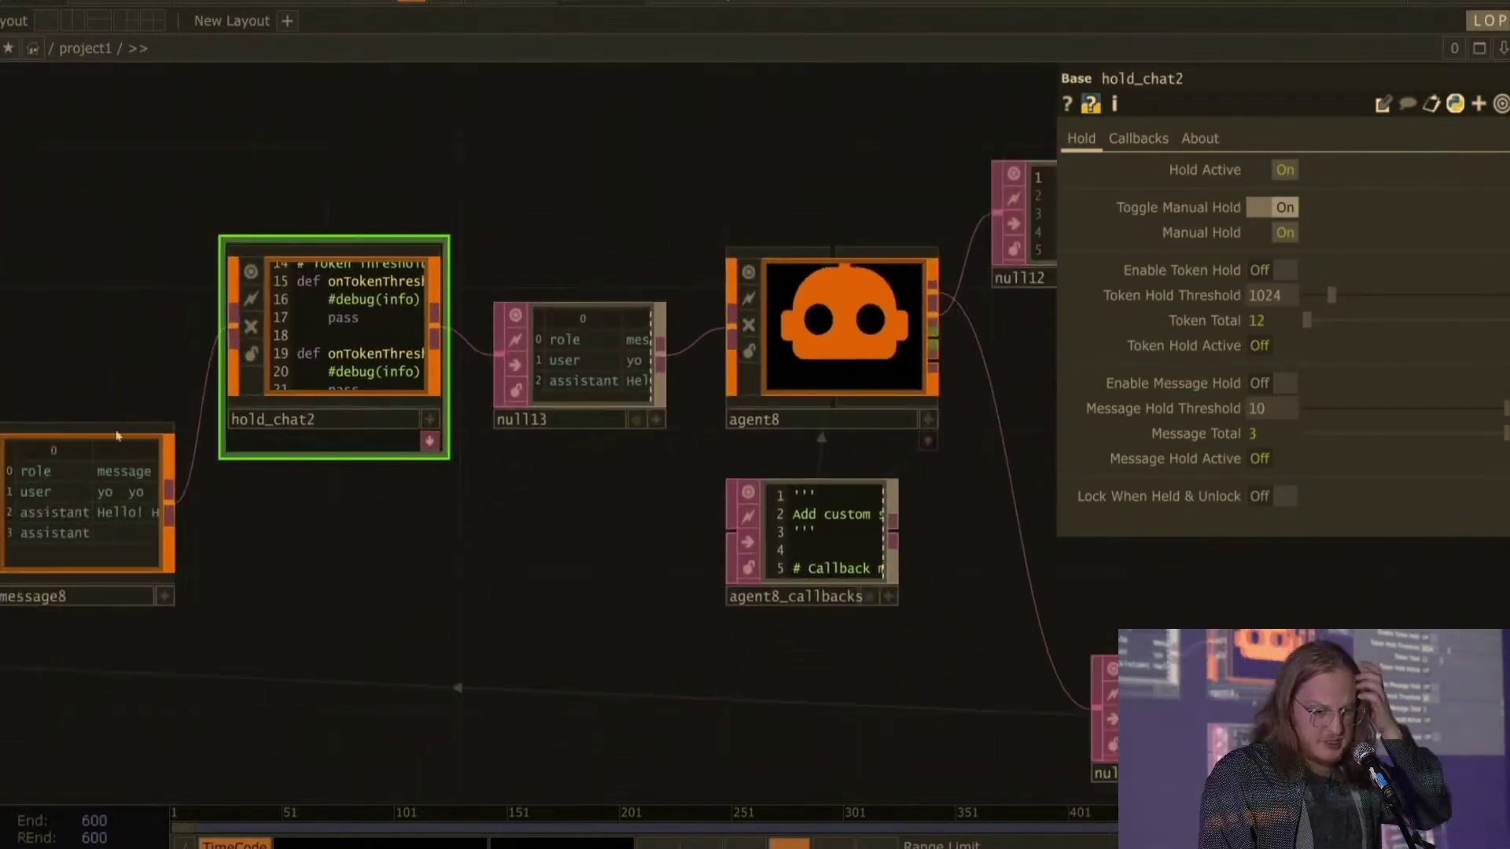
scroll(20, 516, up, 3)
scroll(32, 514, down, 3)
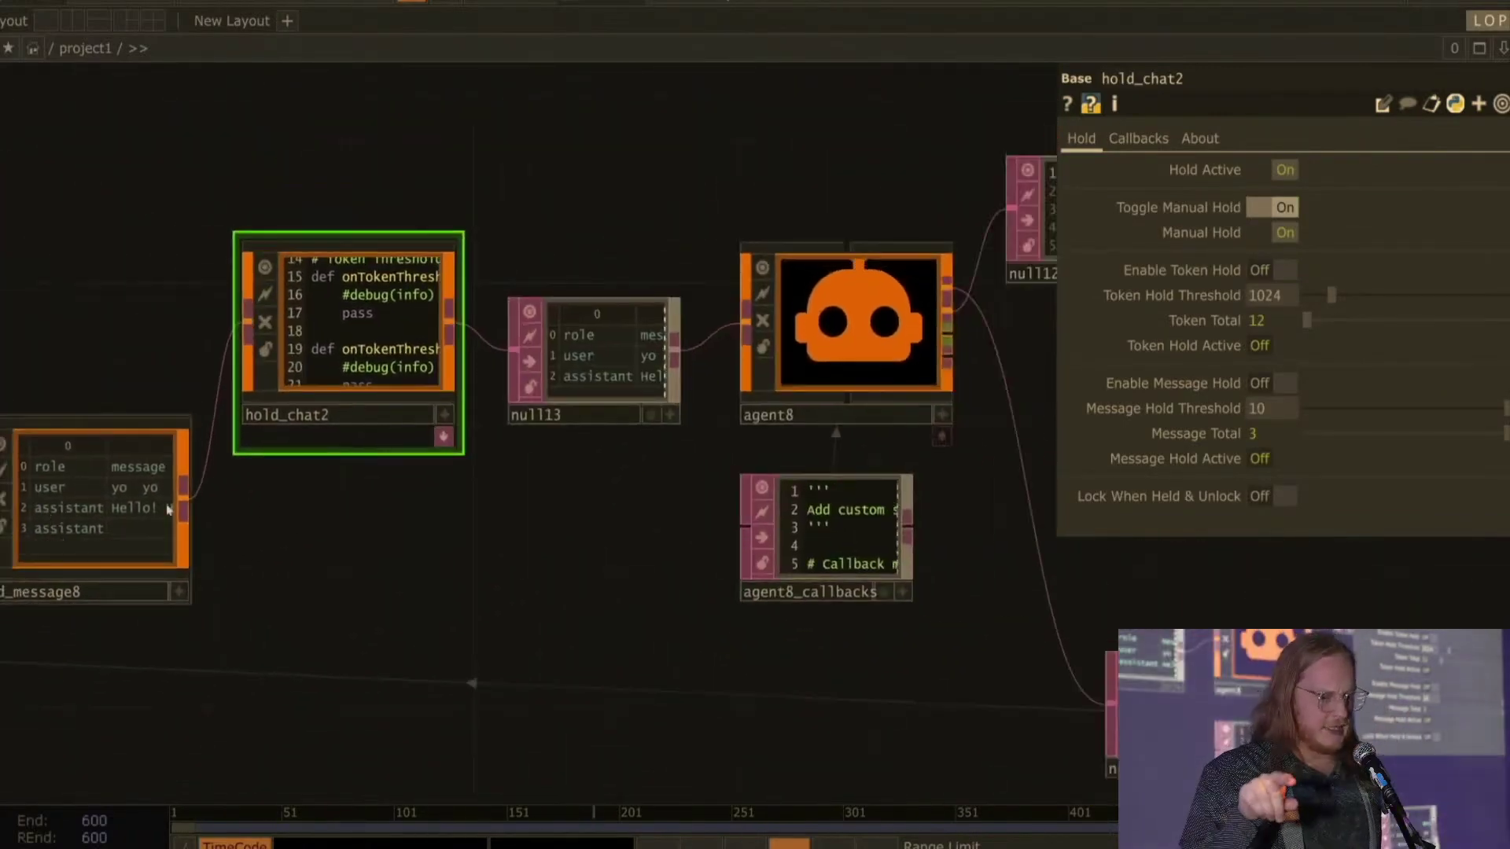
scroll(246, 499, down, 2)
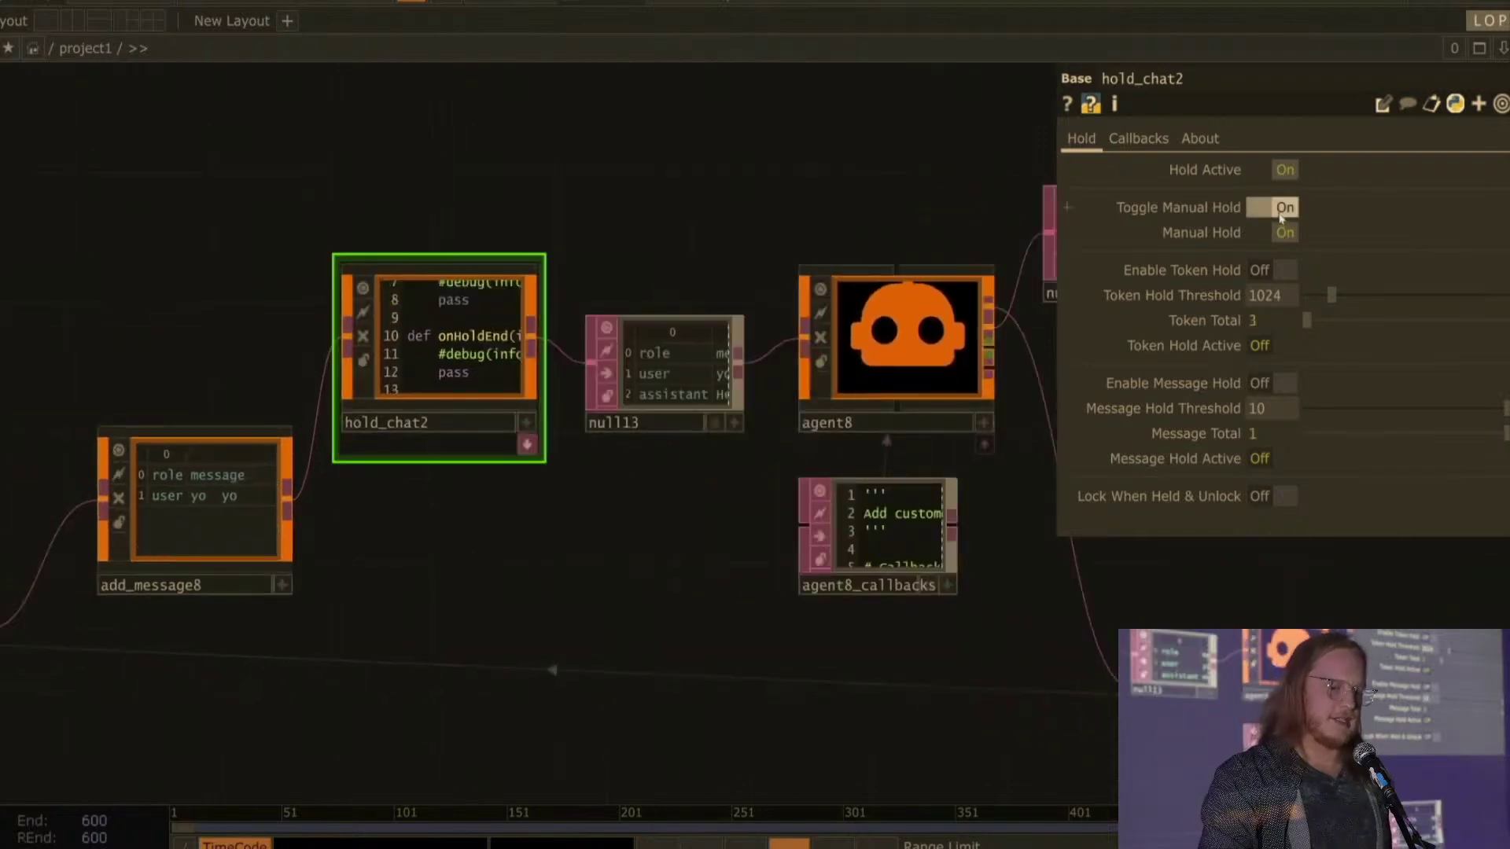
Step: Release hold_chat2's manual hold and enable Call on in1 Table Change on agent8
click(1280, 212)
click(874, 379)
click(1274, 207)
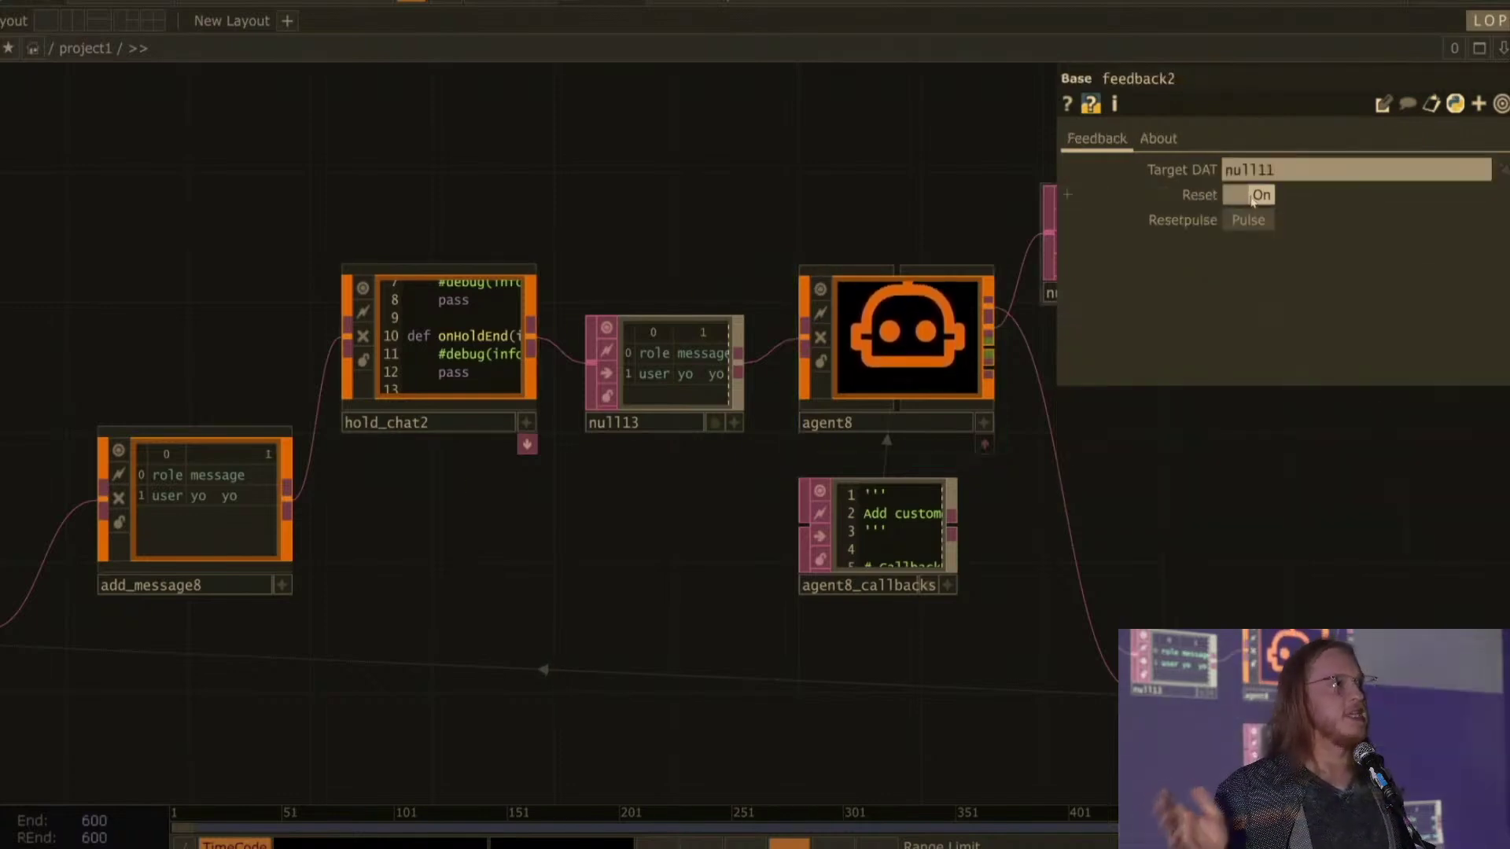
Step: Set add_message8's message to "nice to meet u" and release hold_chat2's manual hold to pass it to agent8
click(118, 503)
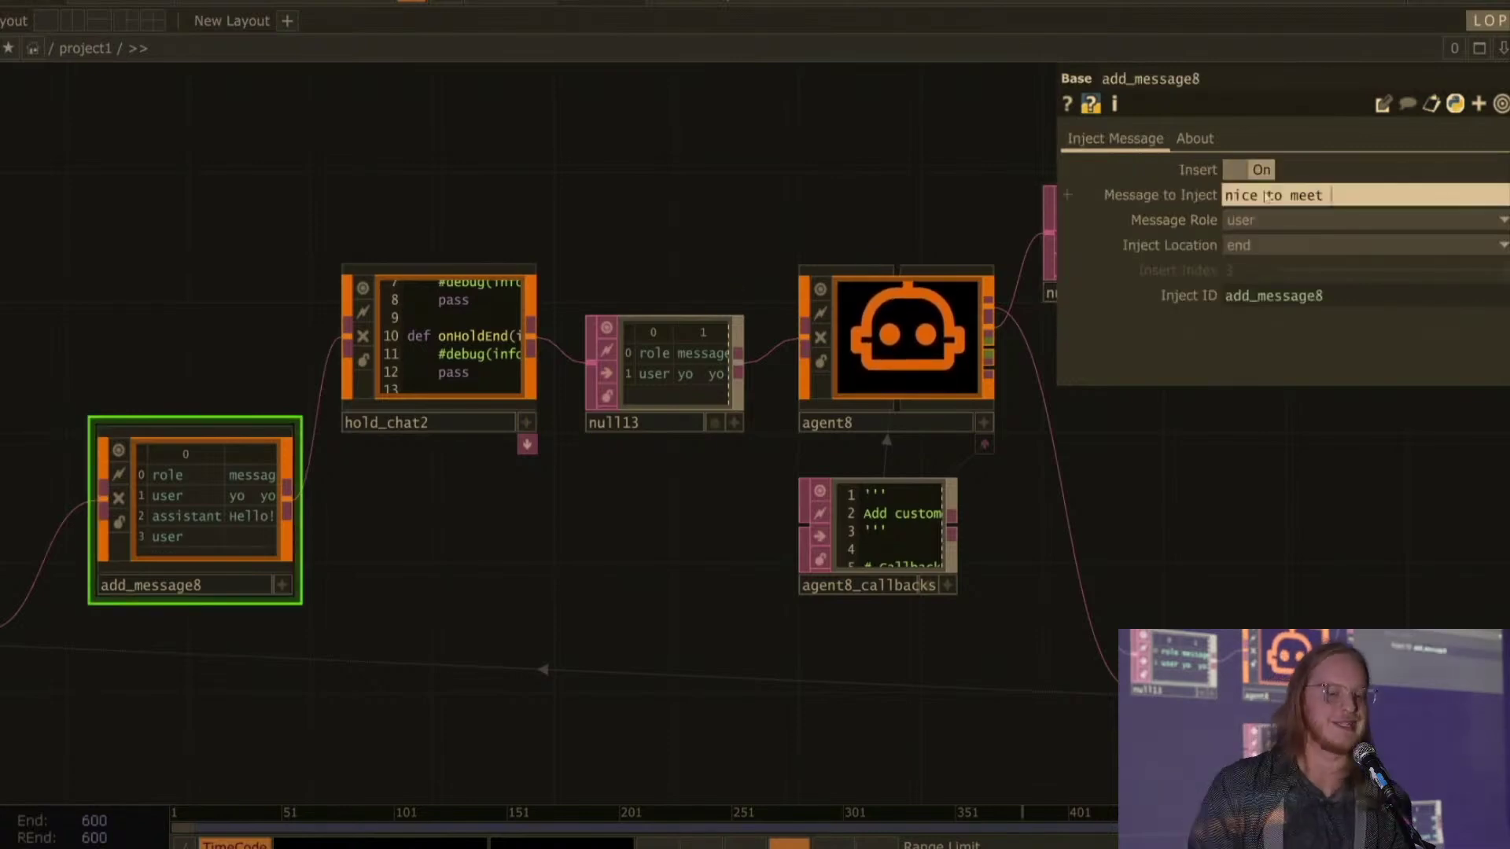
text(u)
key(Return)
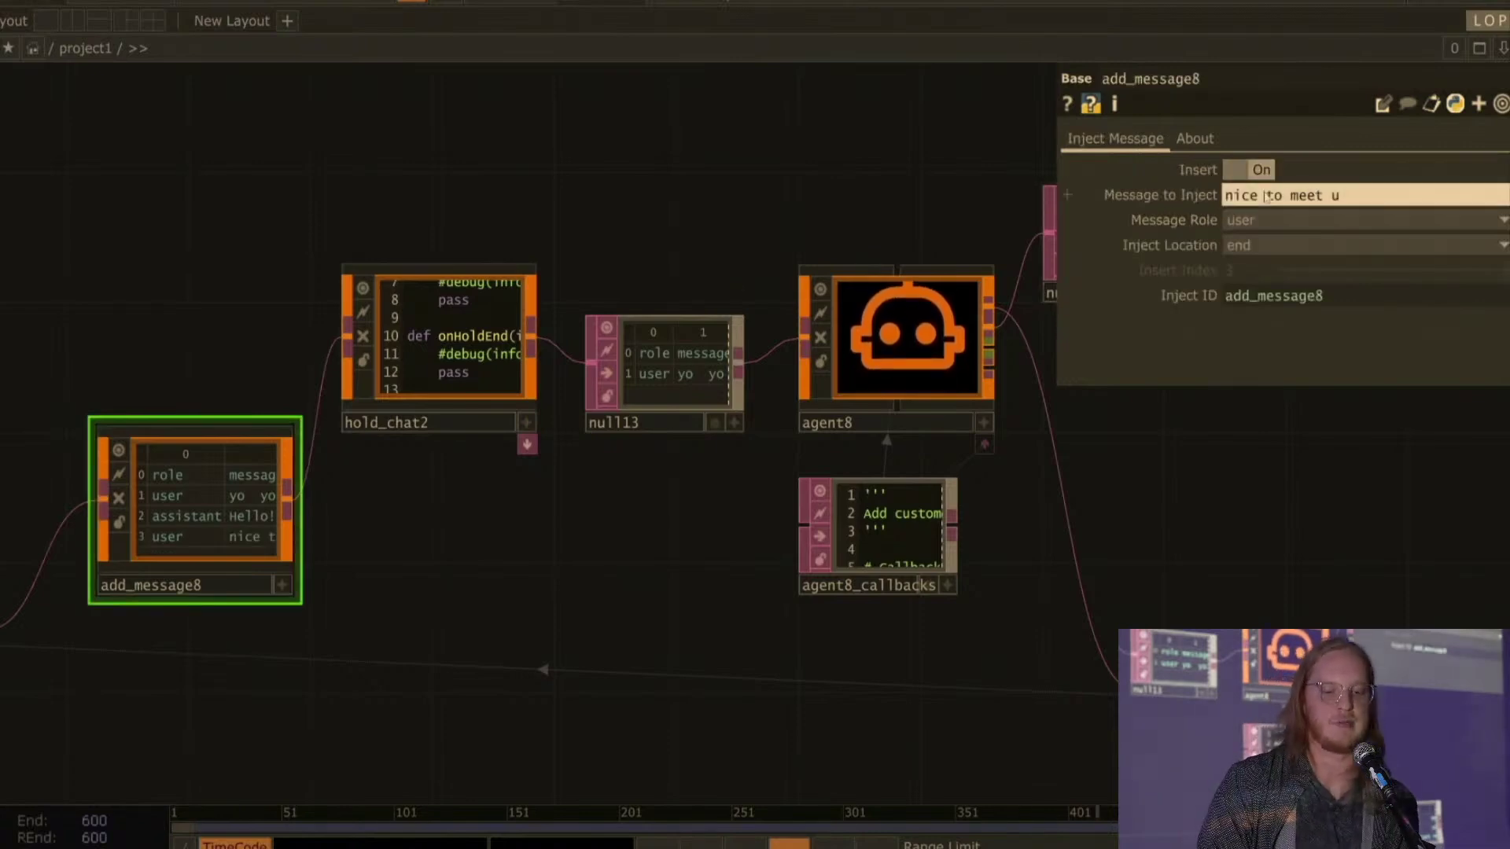
click(476, 271)
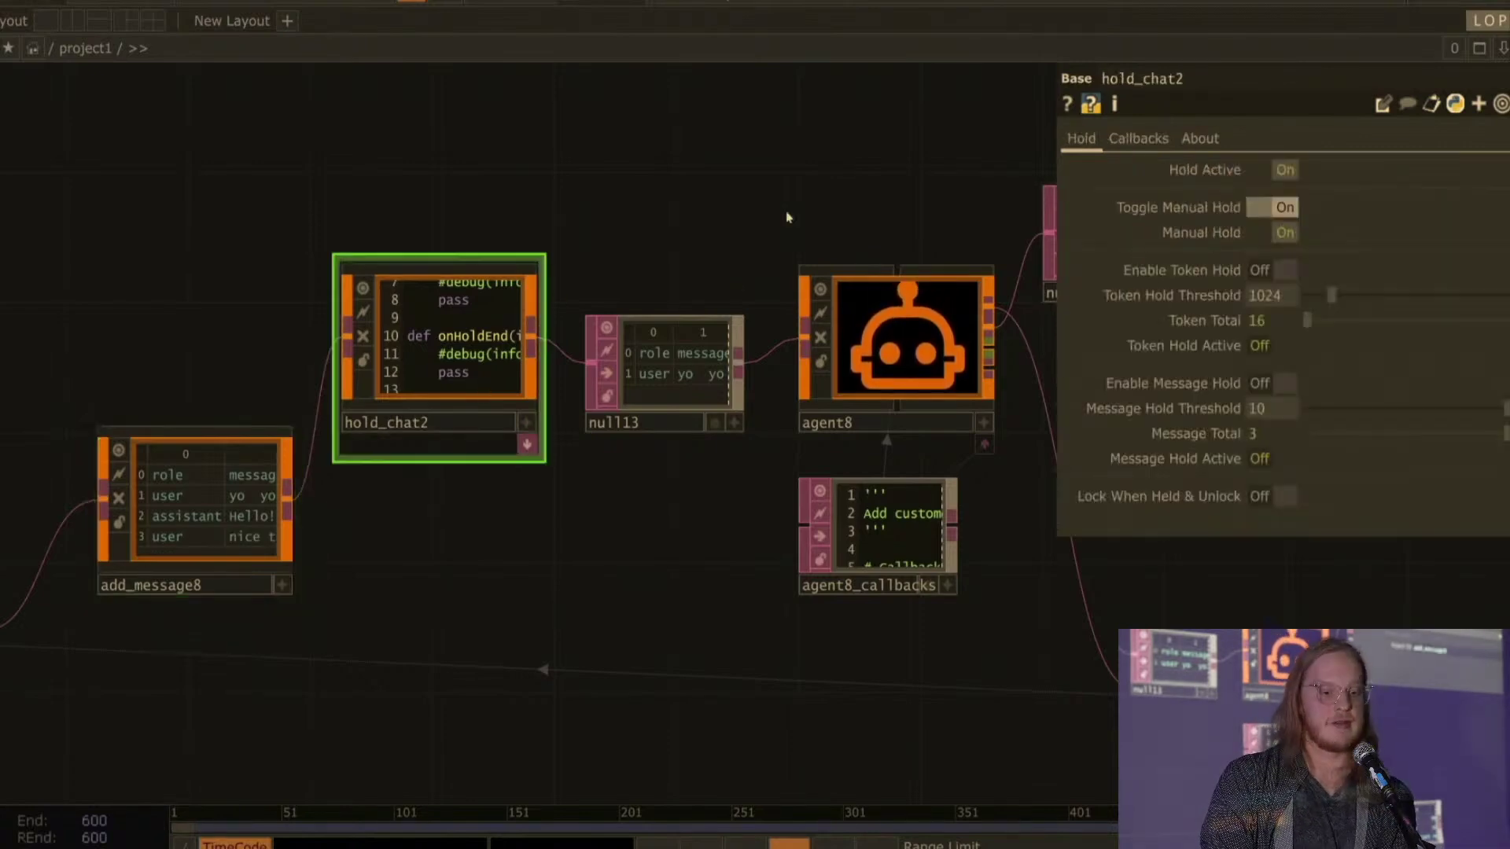
click(1268, 209)
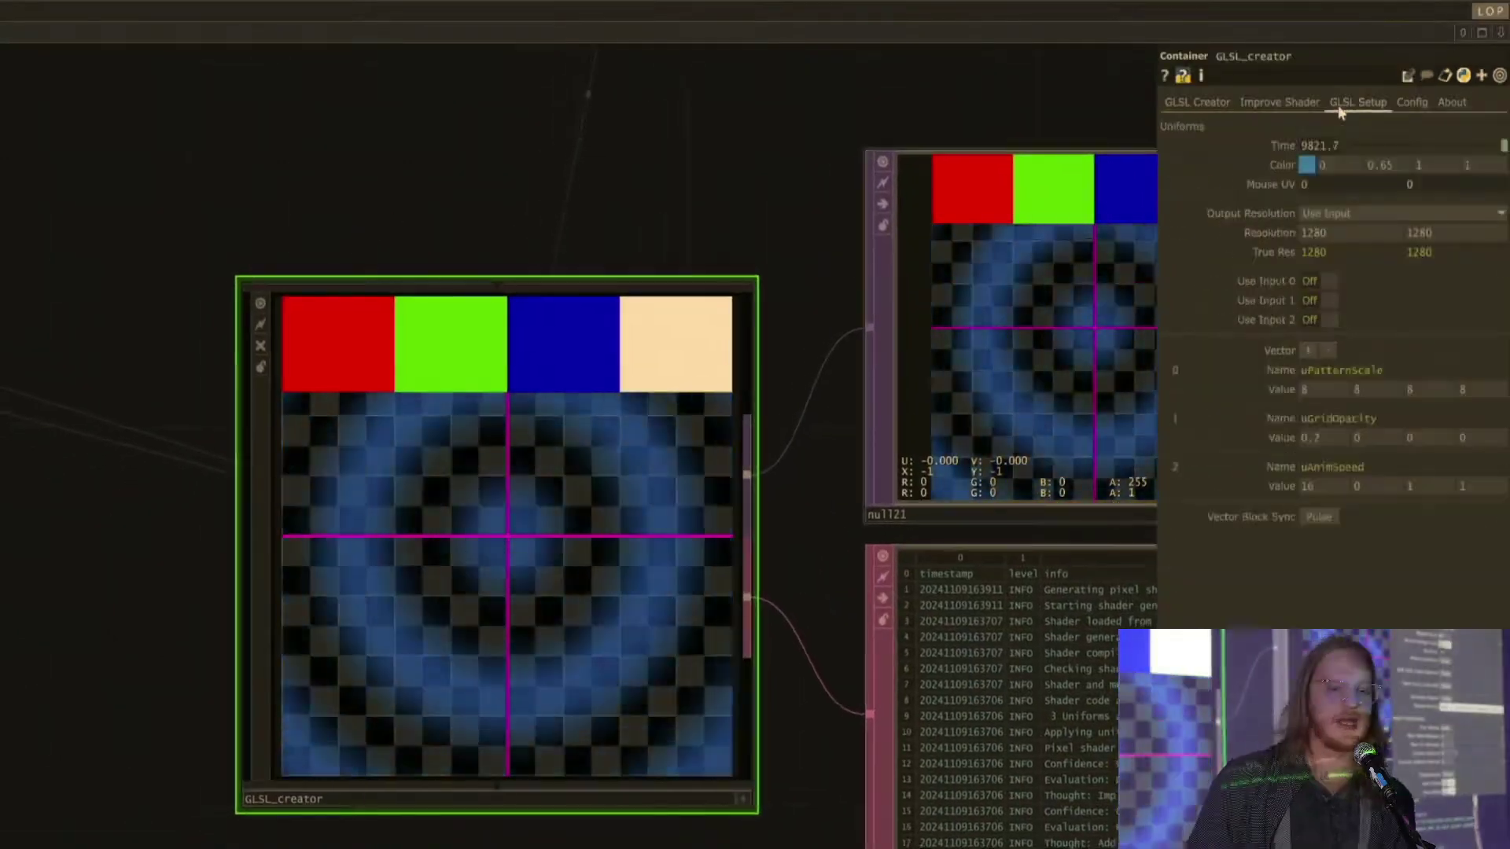
Step: Review GLSL_creator's shader generation settings and inspect the prompt sent to the model in the Textport
click(1281, 101)
click(1197, 103)
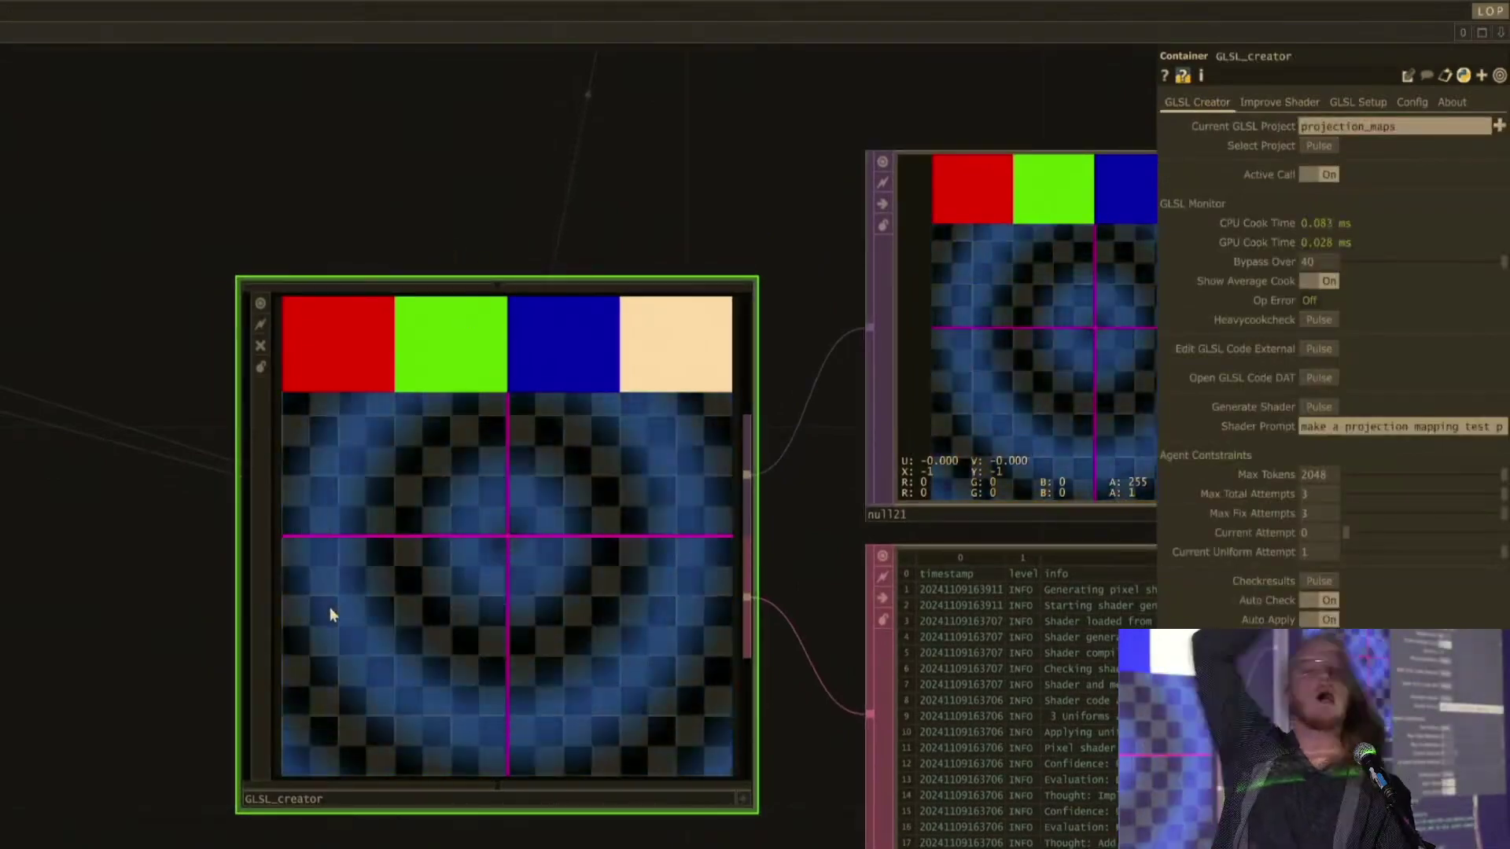
key(alt+t)
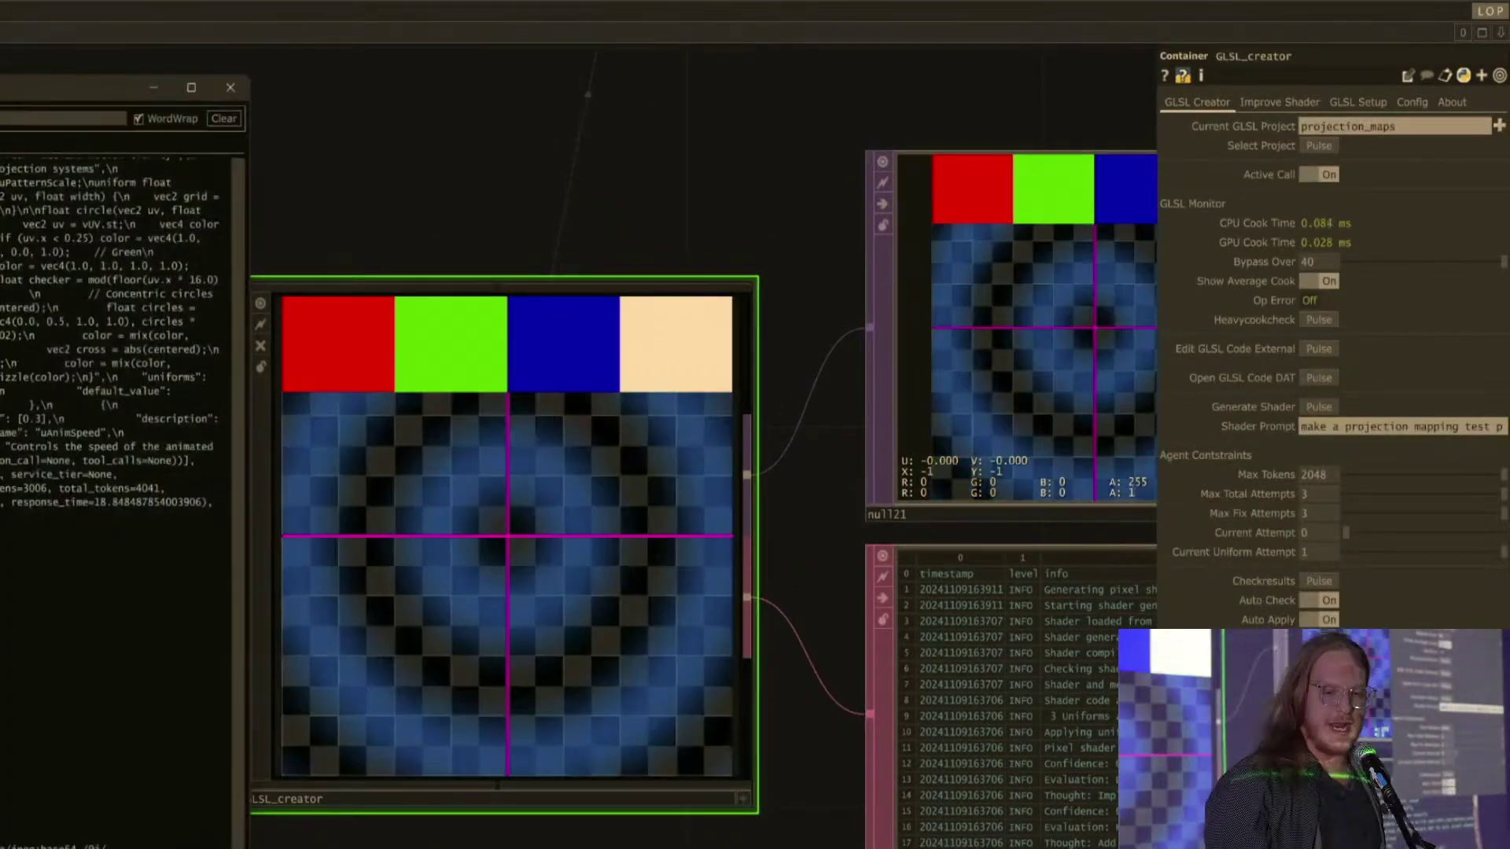
drag(78, 90, 712, 47)
drag(784, 620, 865, 783)
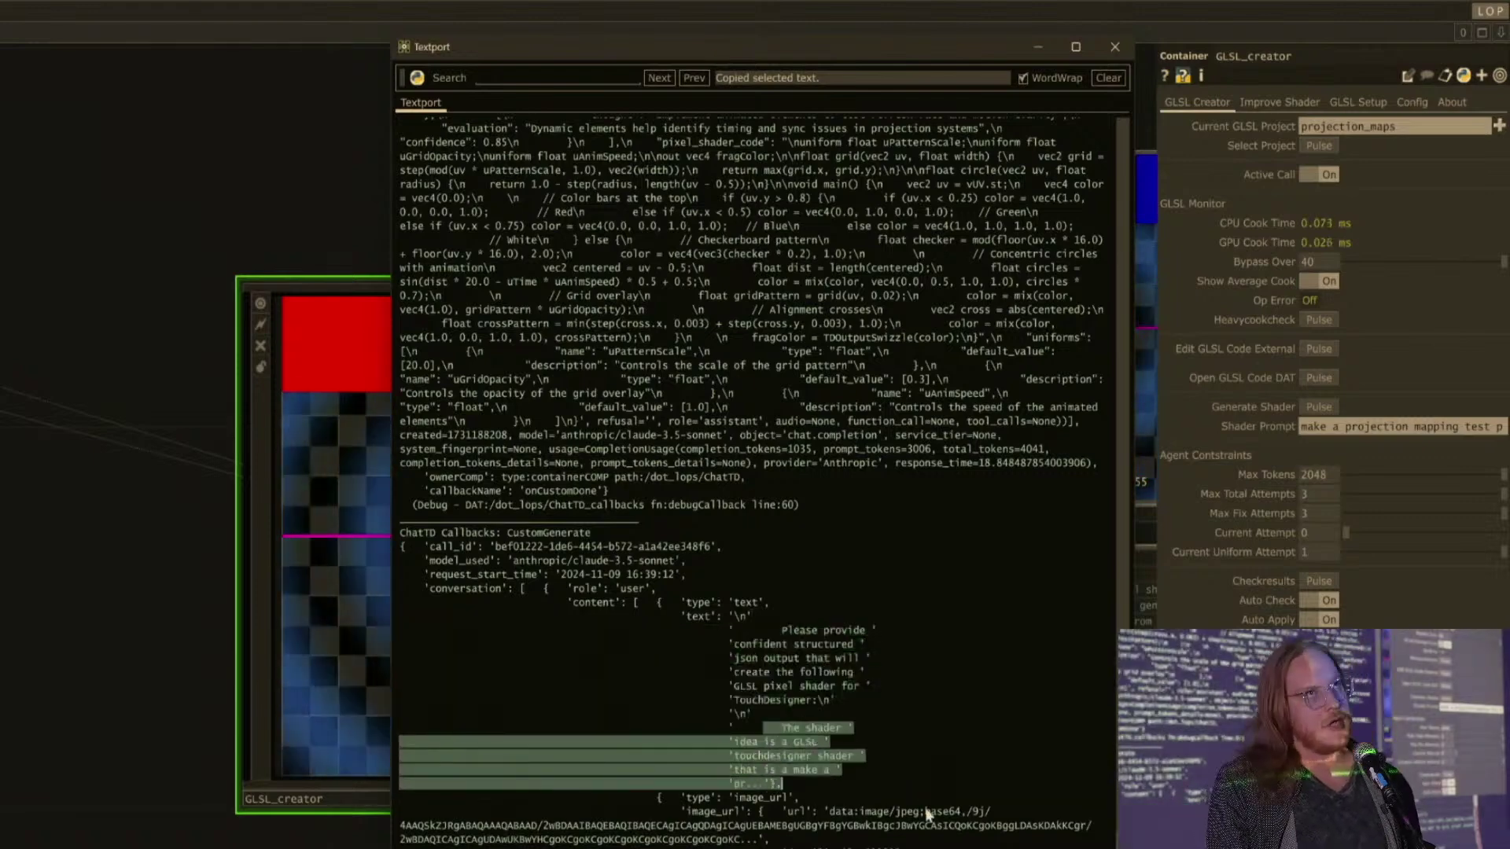
click(1115, 46)
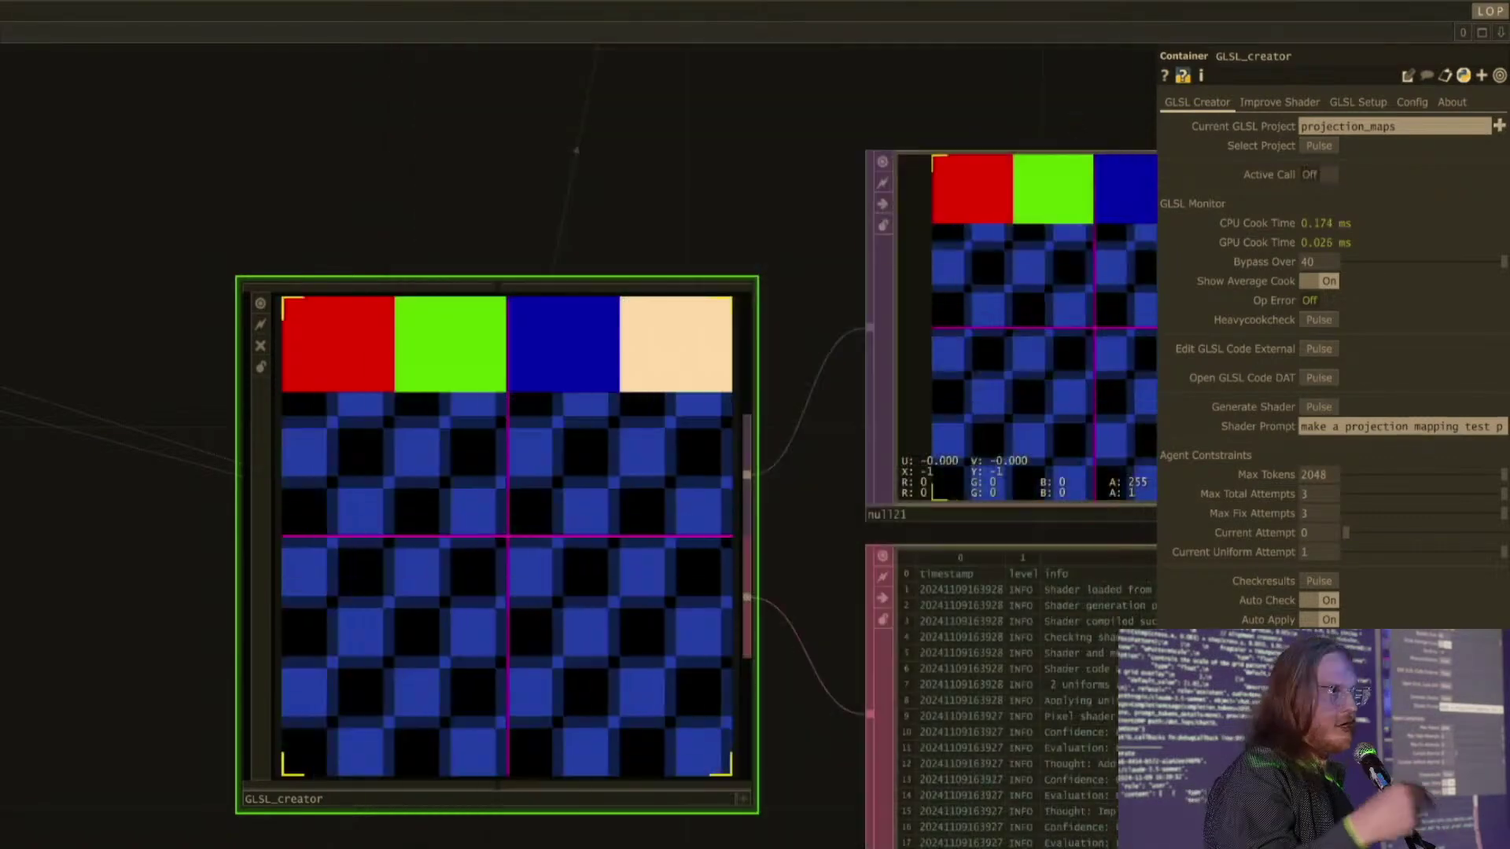
Step: Inspect the generated projection mapping pattern, enter GLSL_creator's network and read the glsl_guide text
scroll(445, 597, up, 2)
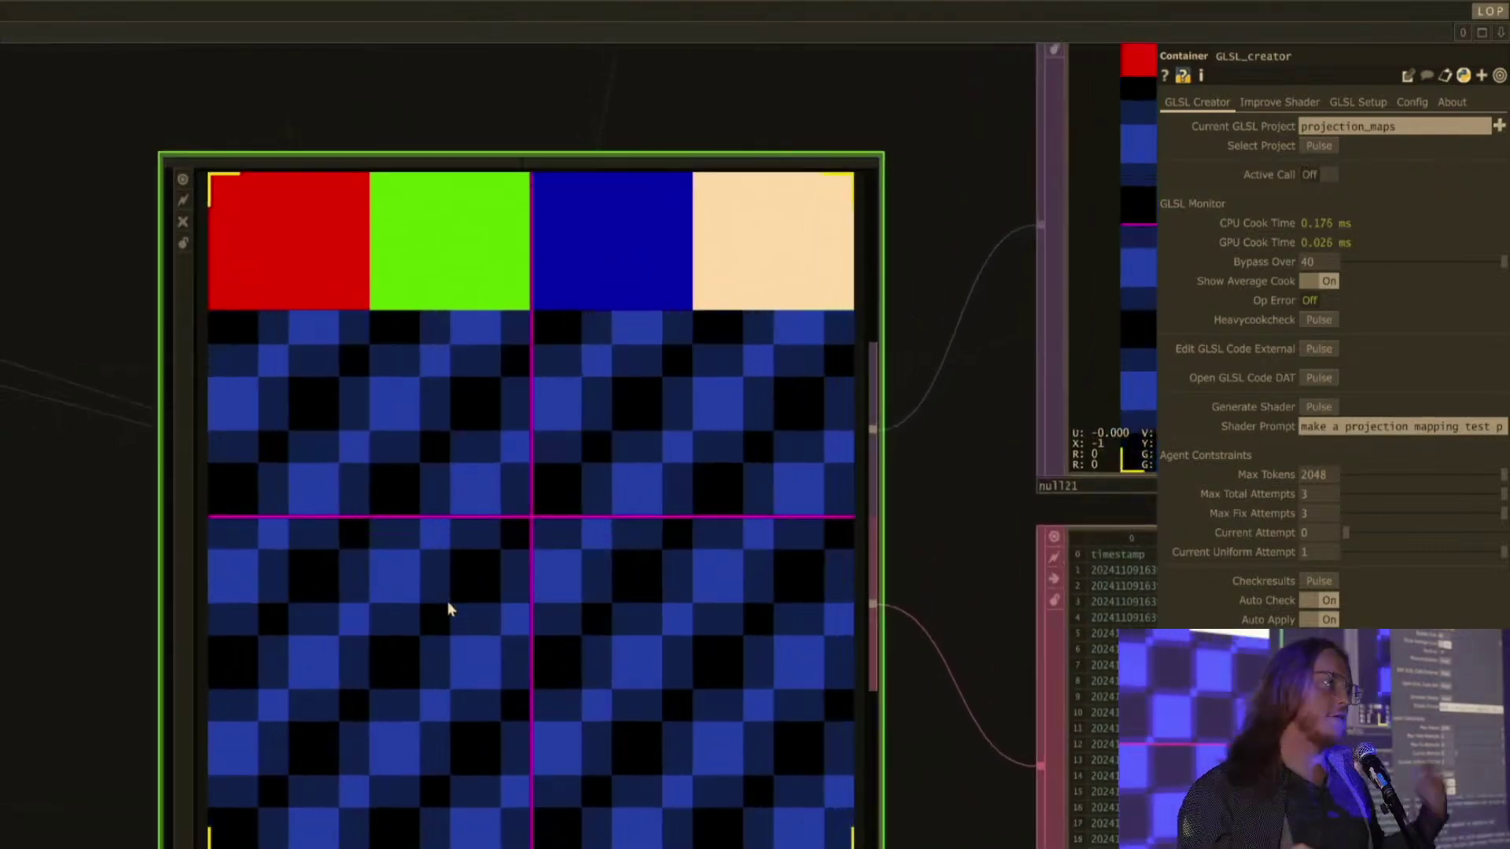
scroll(447, 605, down, 2)
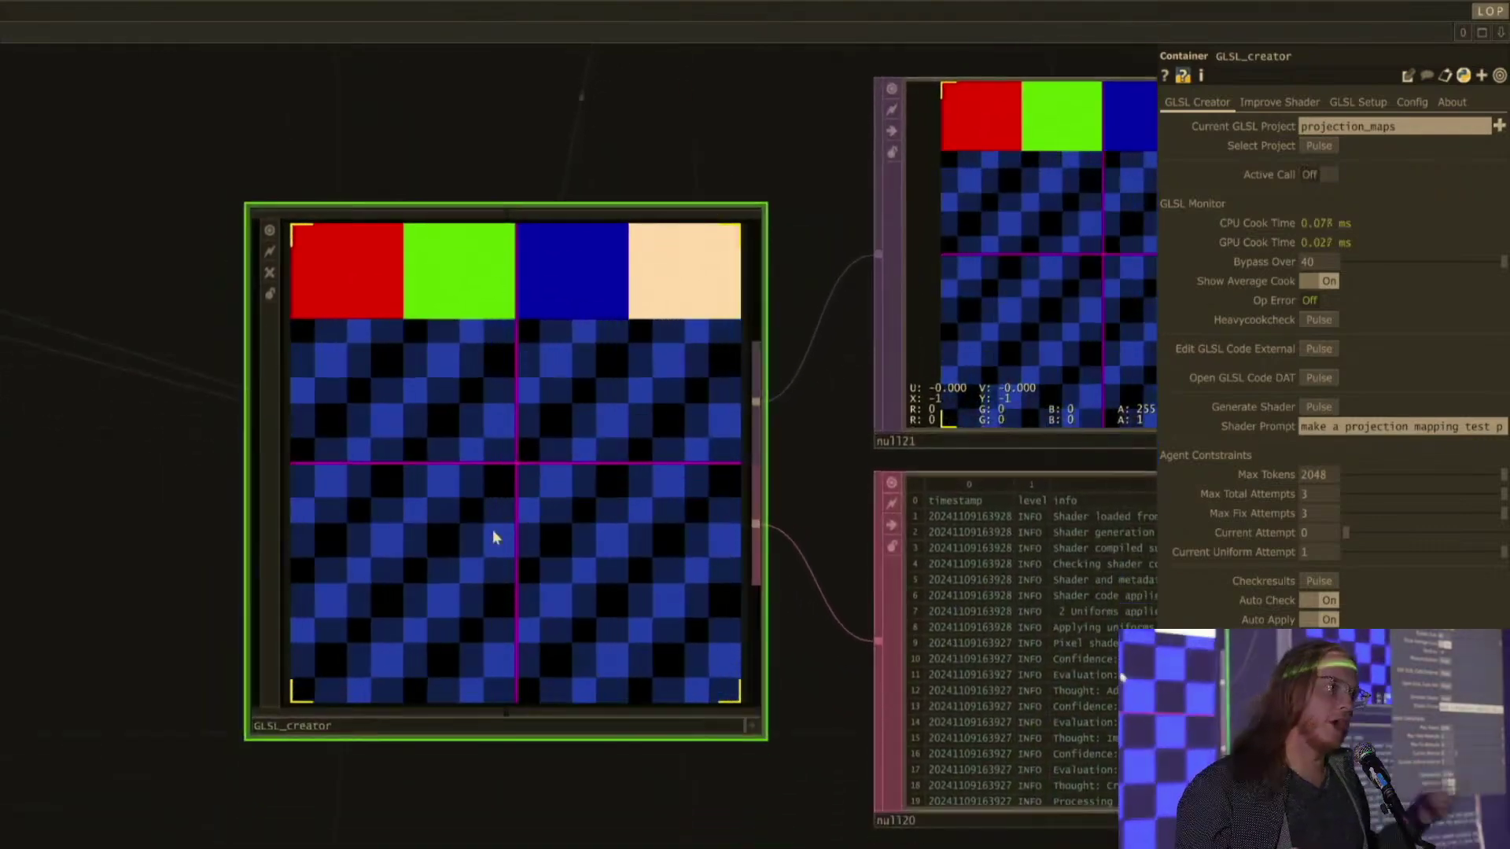
key(i)
scroll(743, 747, up, 2)
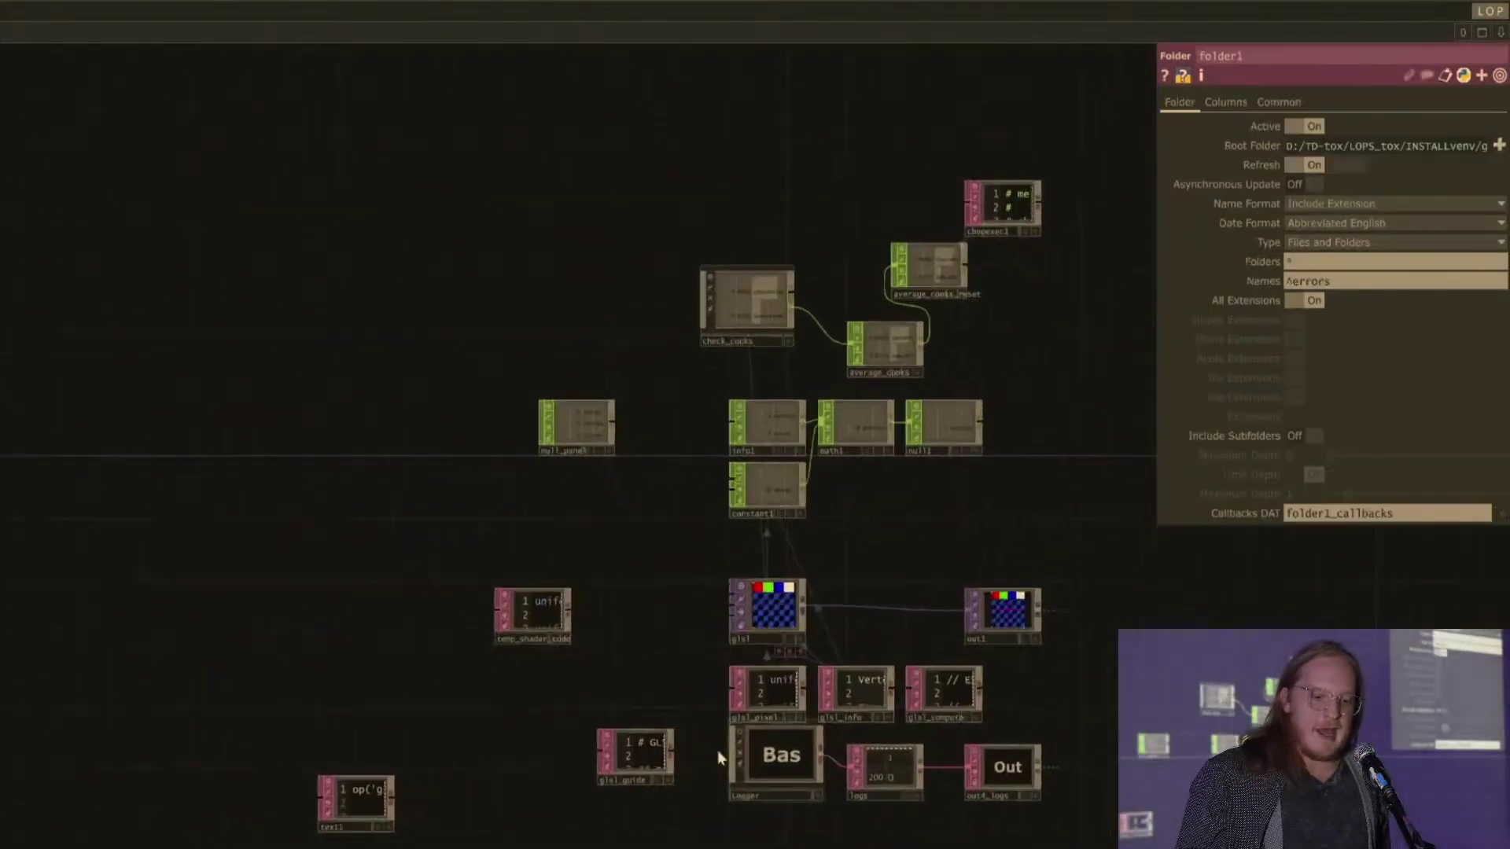
scroll(642, 768, up, 4)
click(598, 569)
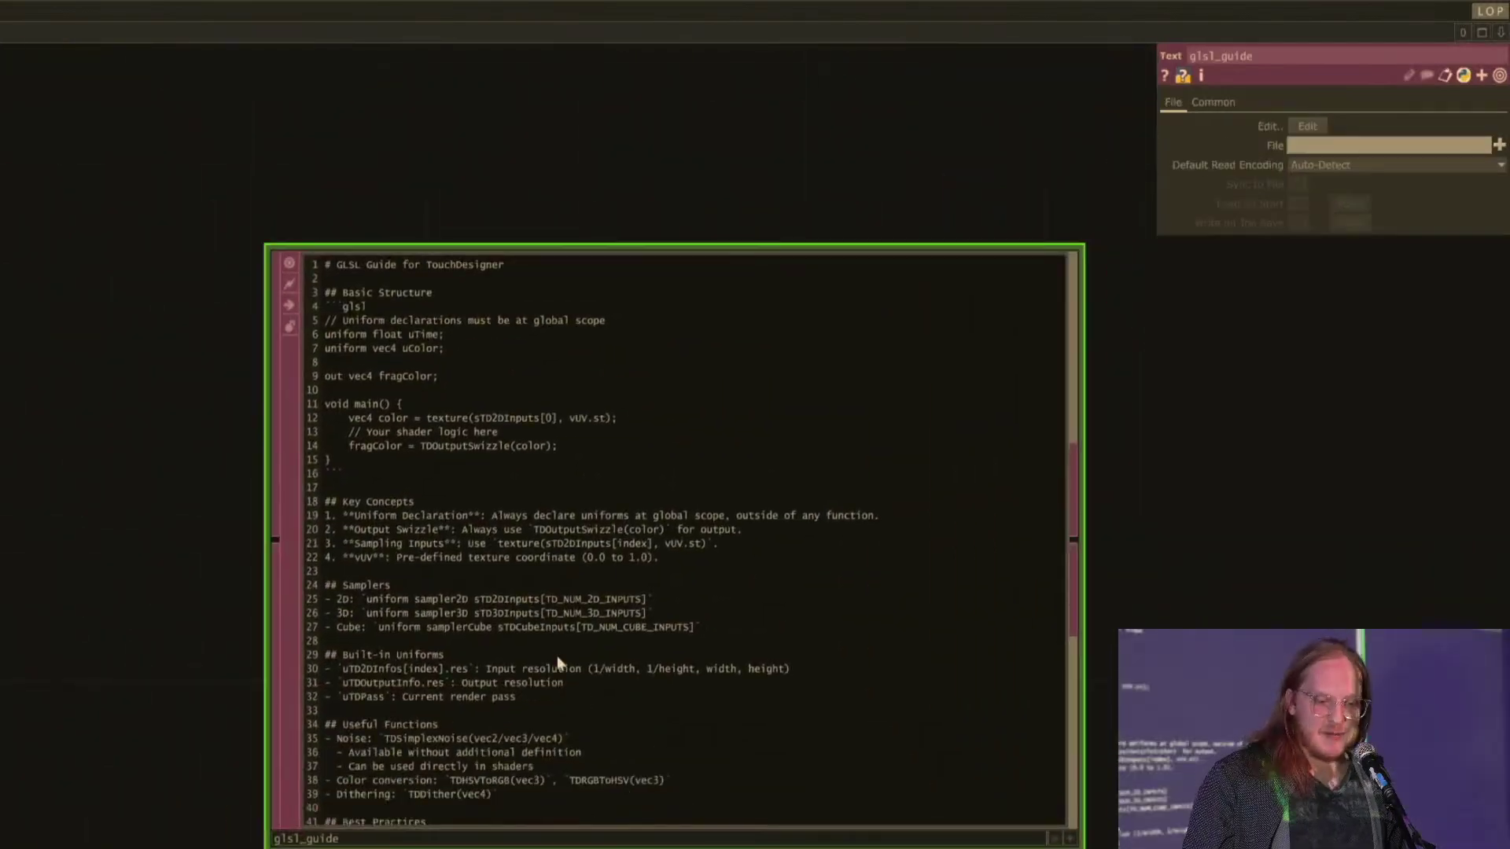
scroll(503, 541, down, 3)
scroll(496, 550, up, 3)
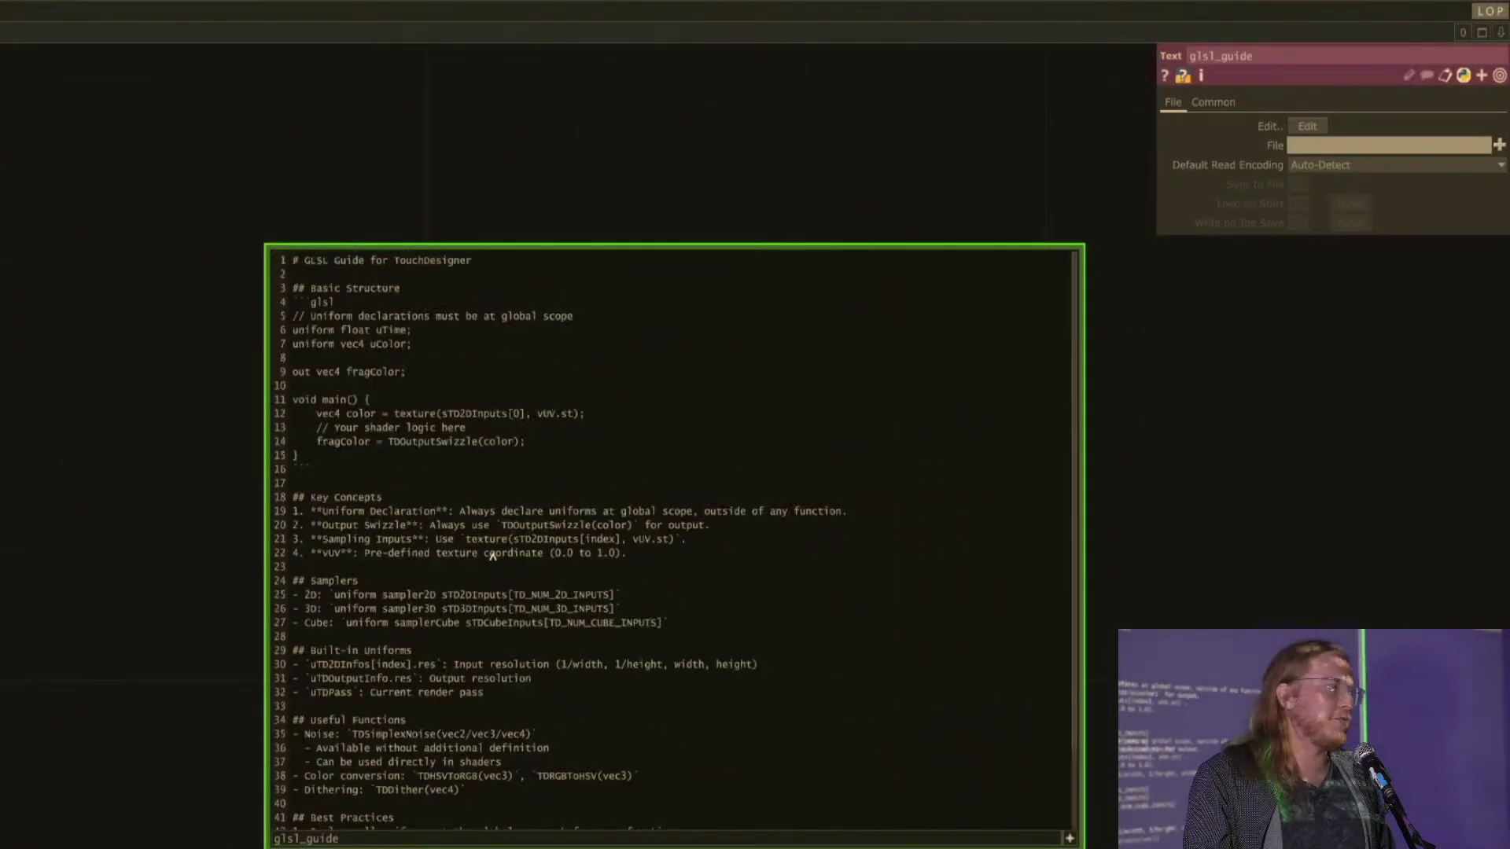
scroll(225, 565, down, 5)
scroll(224, 565, down, 3)
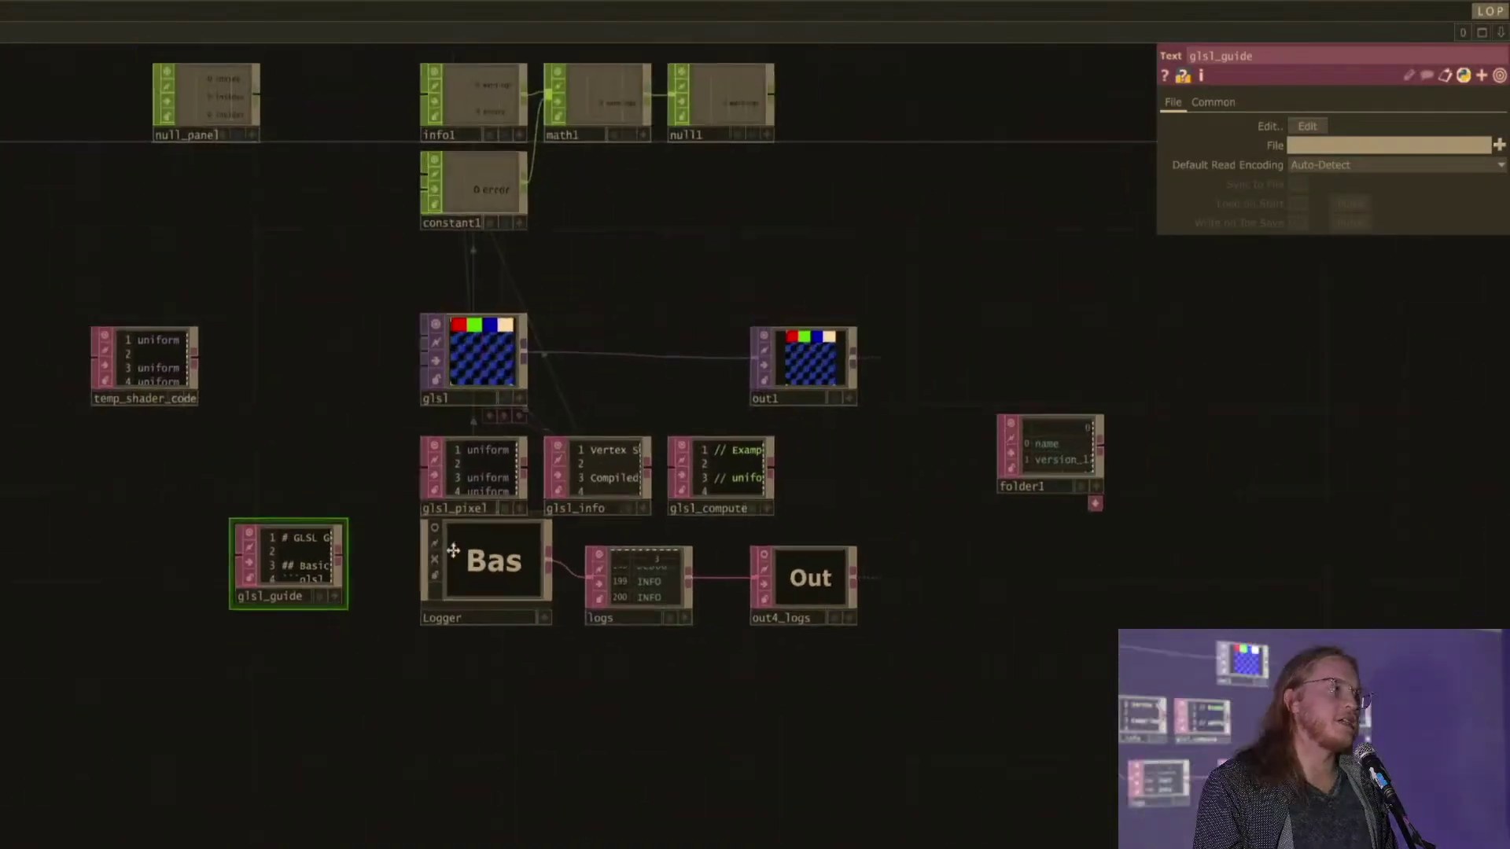
scroll(455, 551, down, 4)
drag(430, 580, 393, 594)
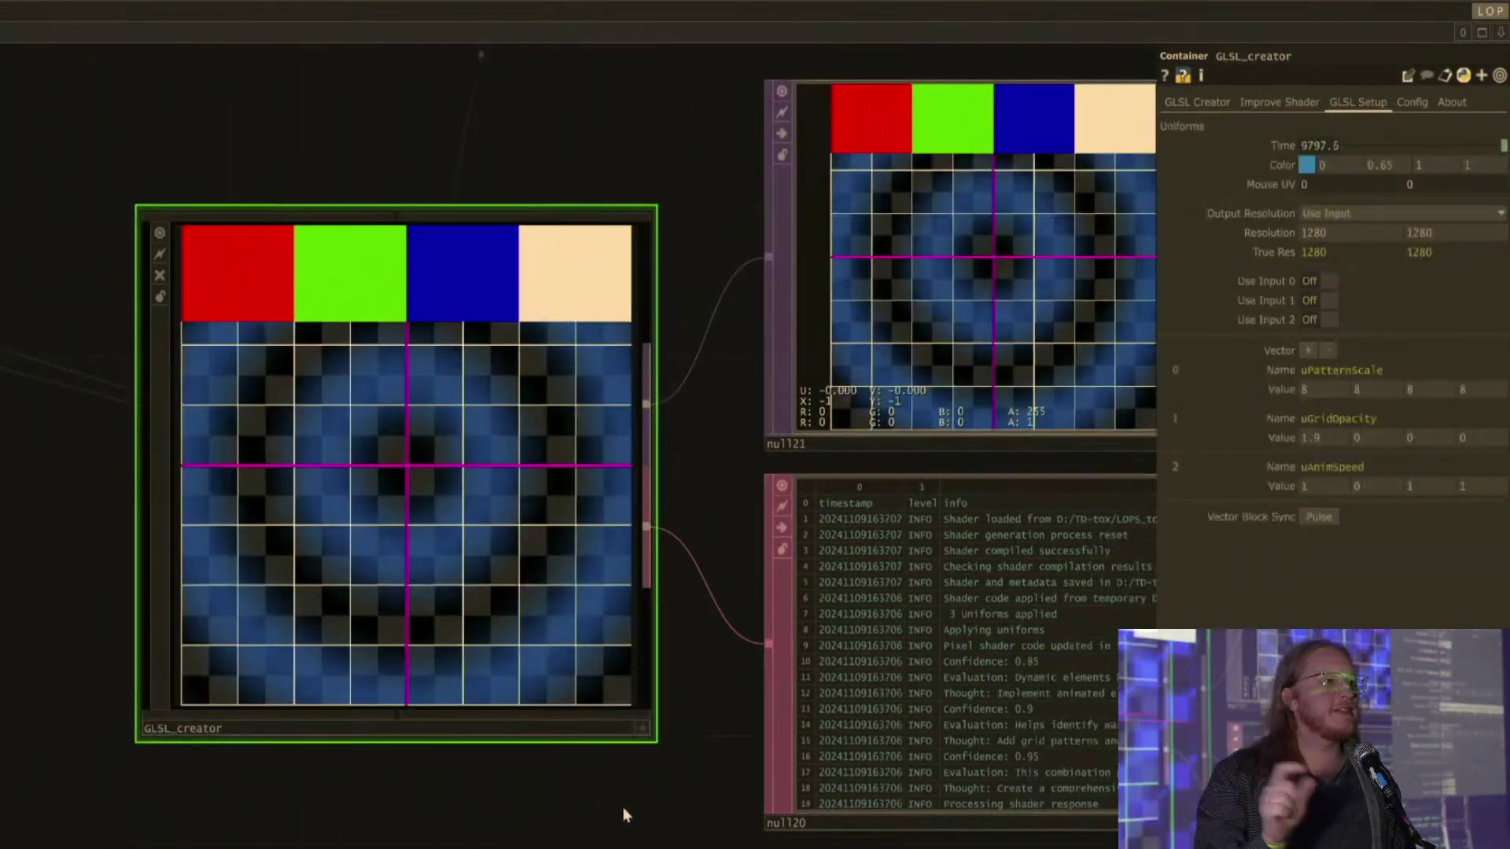
drag(1262, 385, 1321, 423)
scroll(393, 566, up, 4)
scroll(481, 575, down, 3)
middle_drag(1323, 469, 1330, 463)
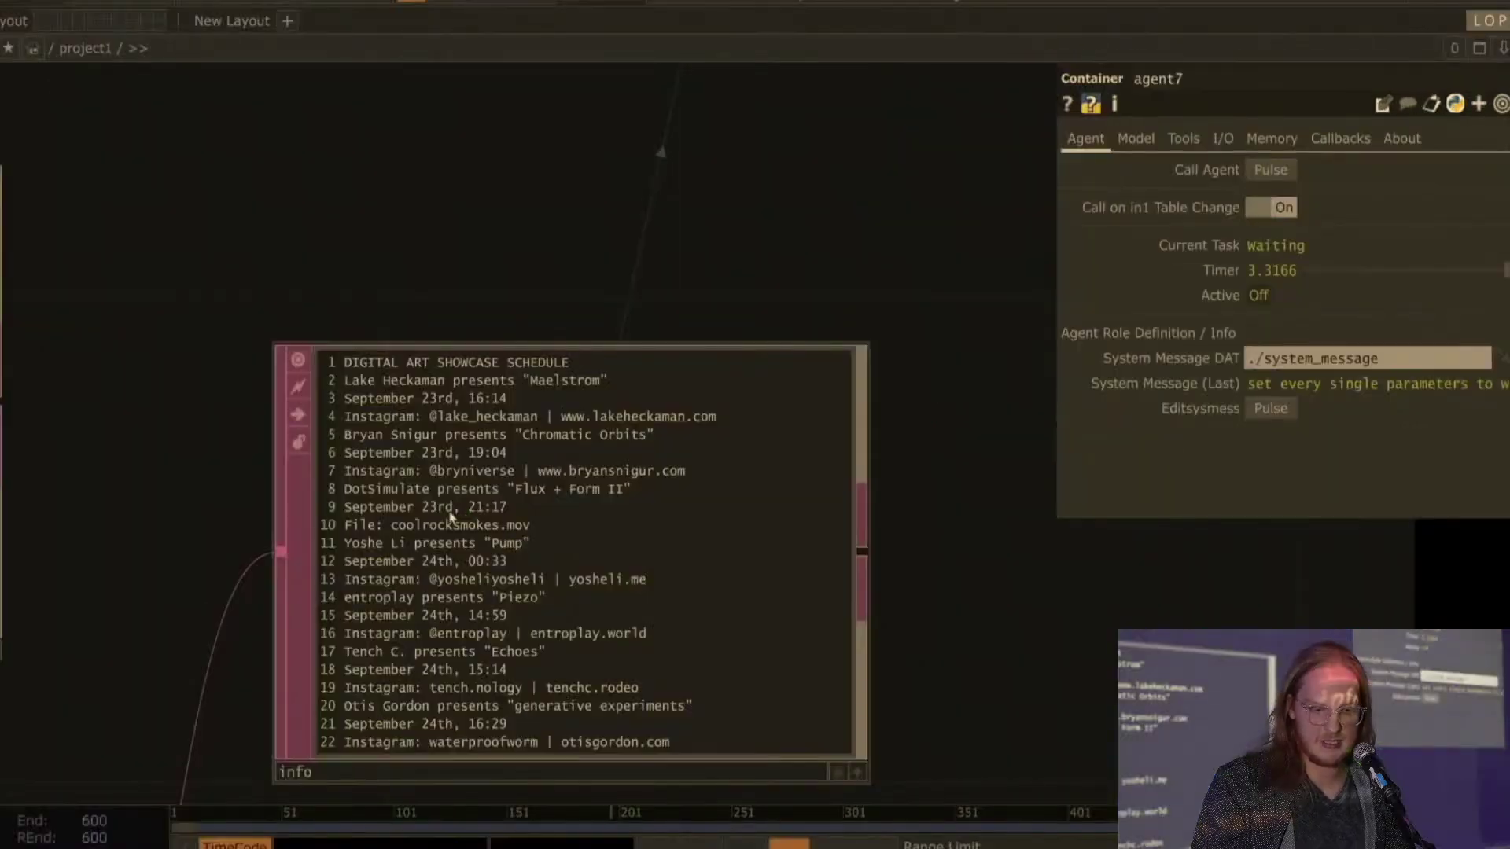
Step: Examine how the info schedule and text2 artist request feed agent7, which controls Art_Playback
scroll(464, 516, down, 5)
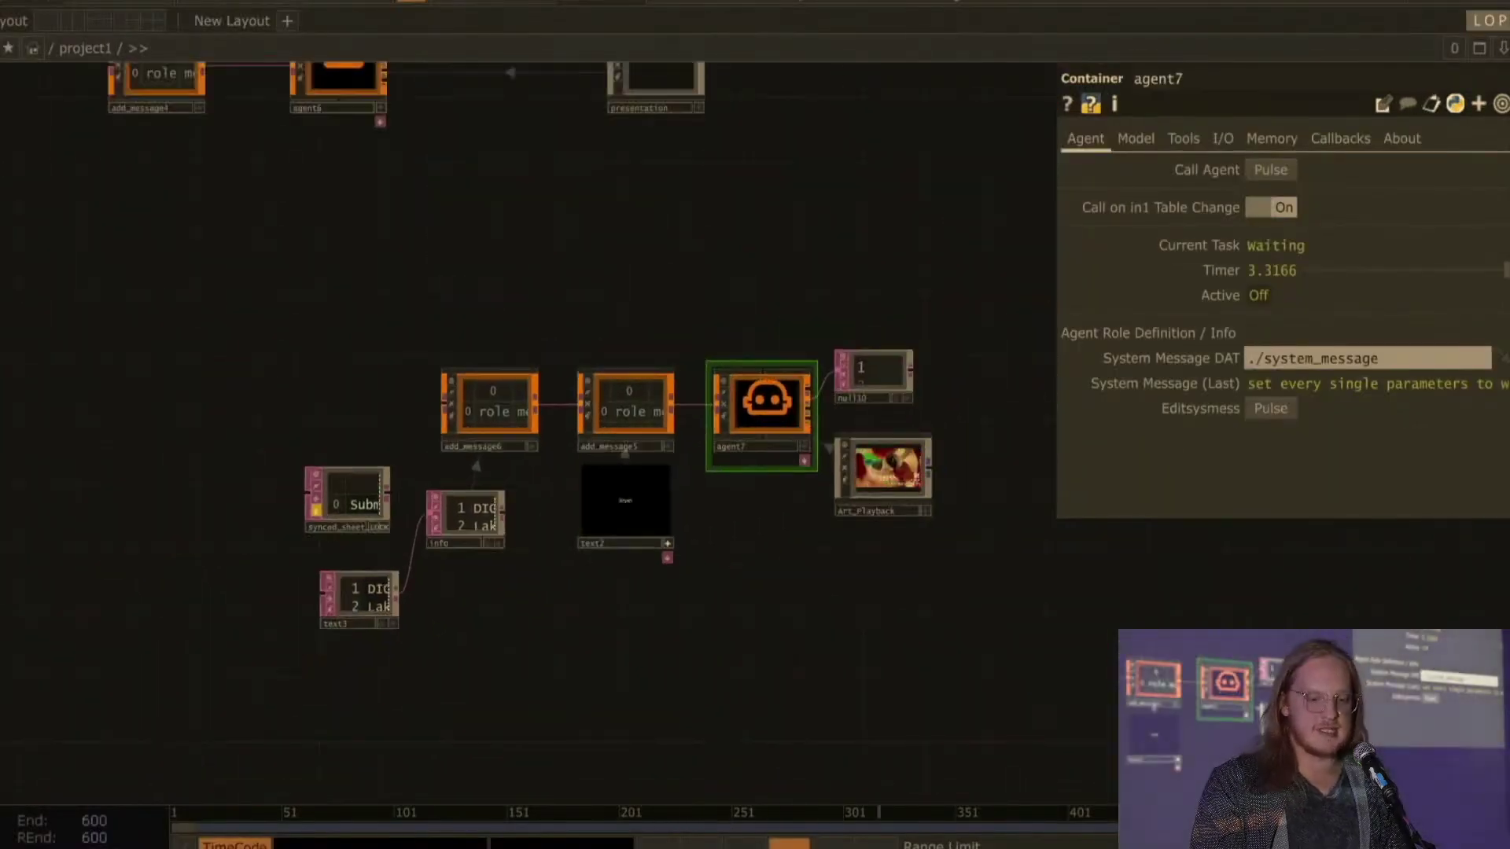
mouse_move(237, 848)
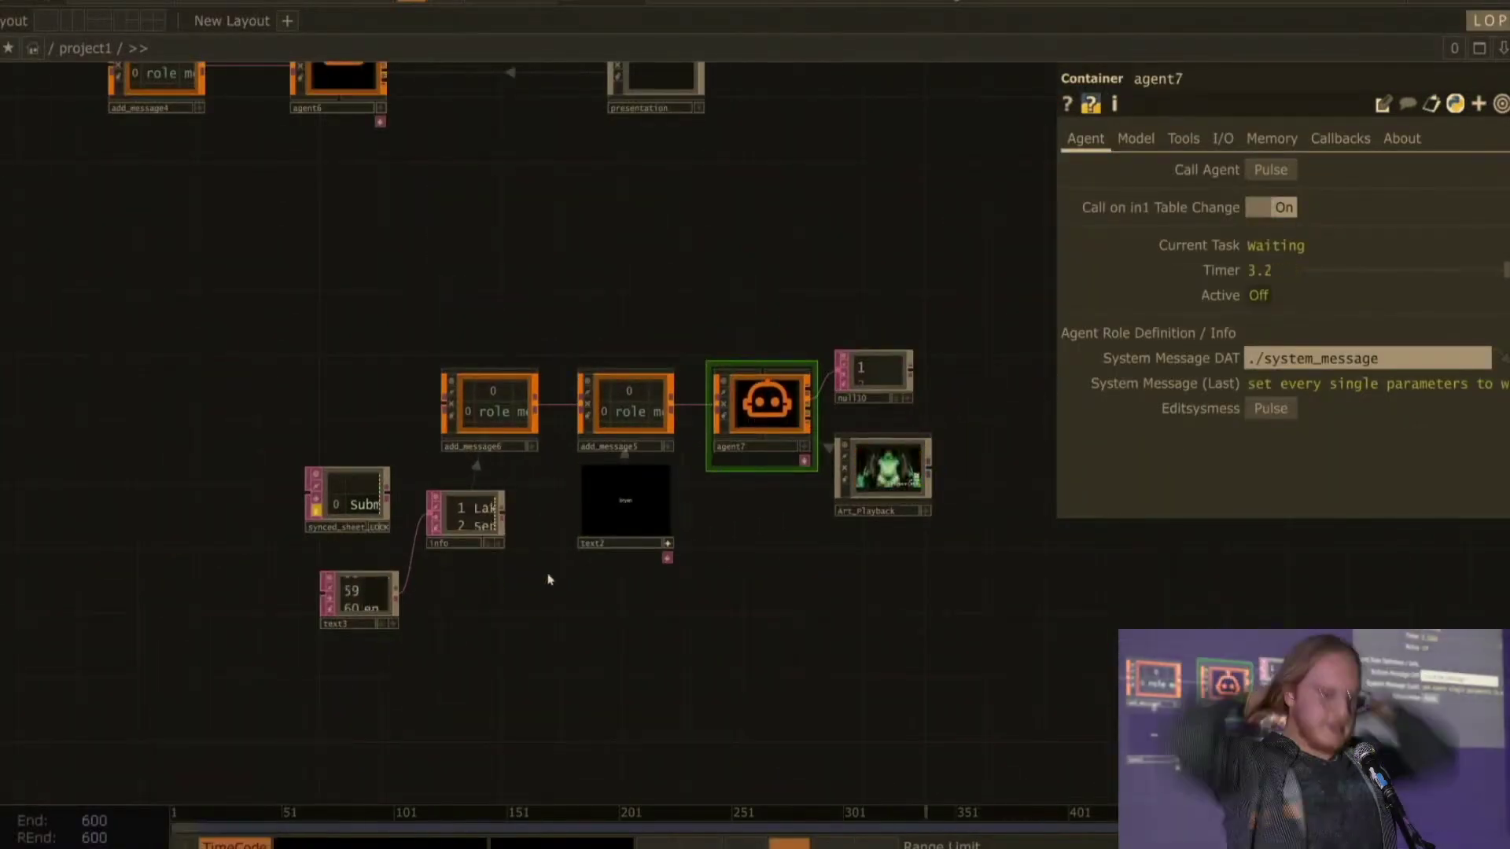
scroll(833, 425, up, 2)
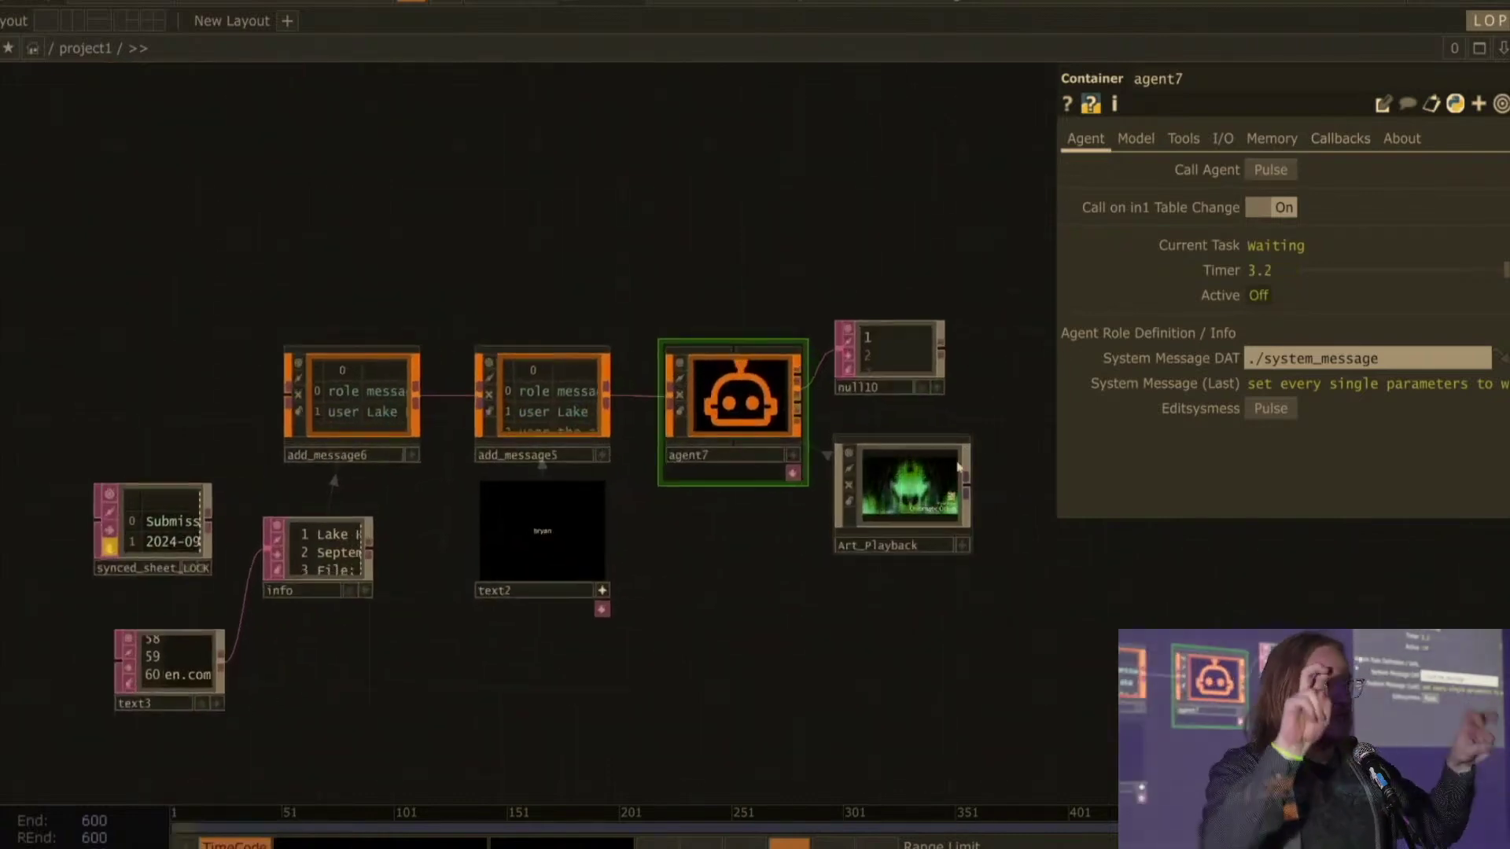
scroll(944, 550, up, 4)
scroll(927, 559, down, 5)
scroll(728, 540, up, 2)
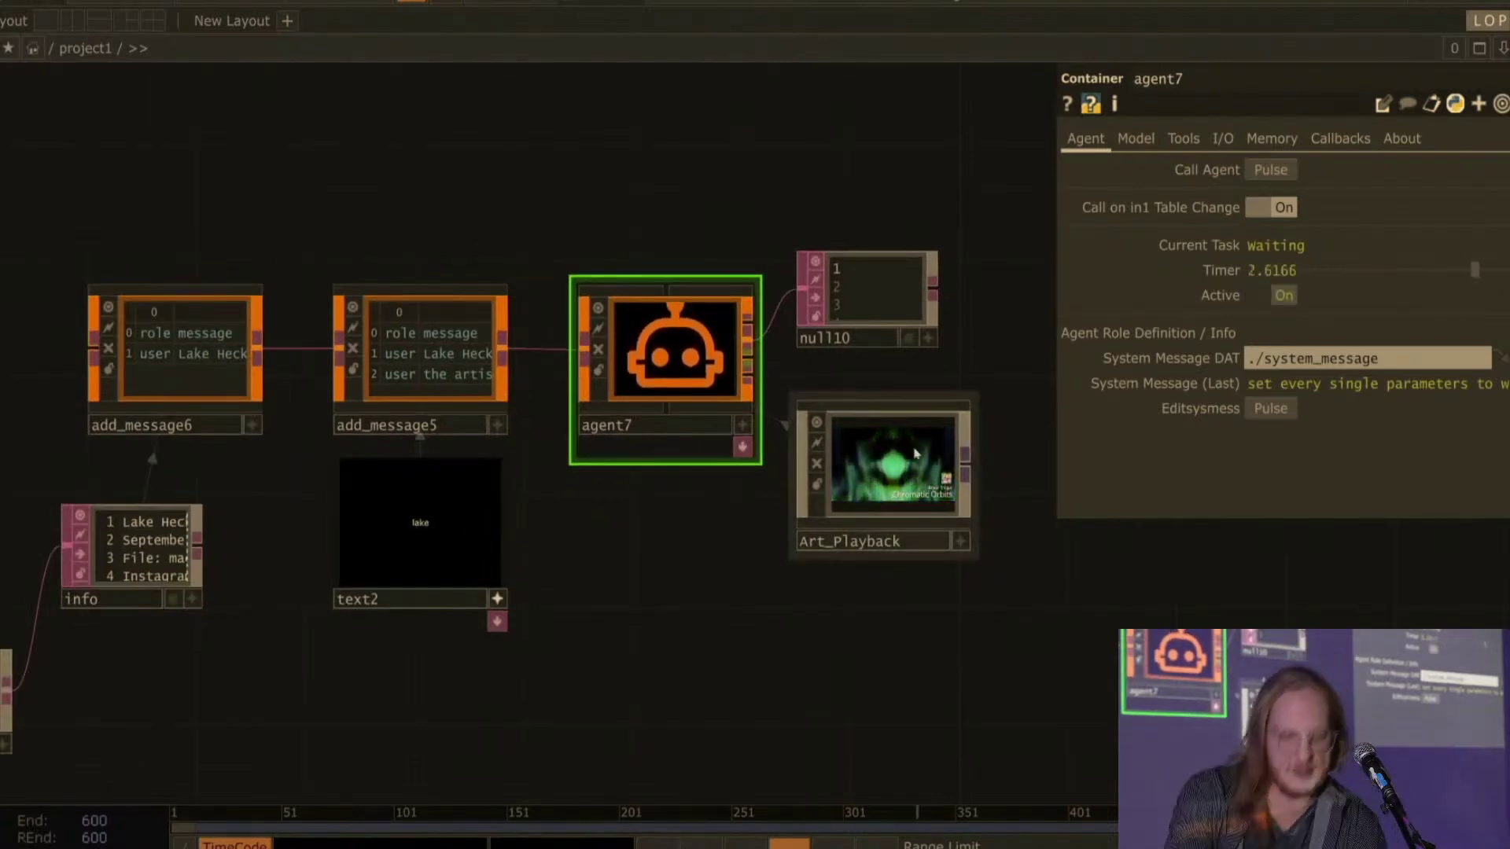
Step: Inspect the artwork, title and QR code shown by Art_Playback for the artist requested from agent7
scroll(946, 494, up, 5)
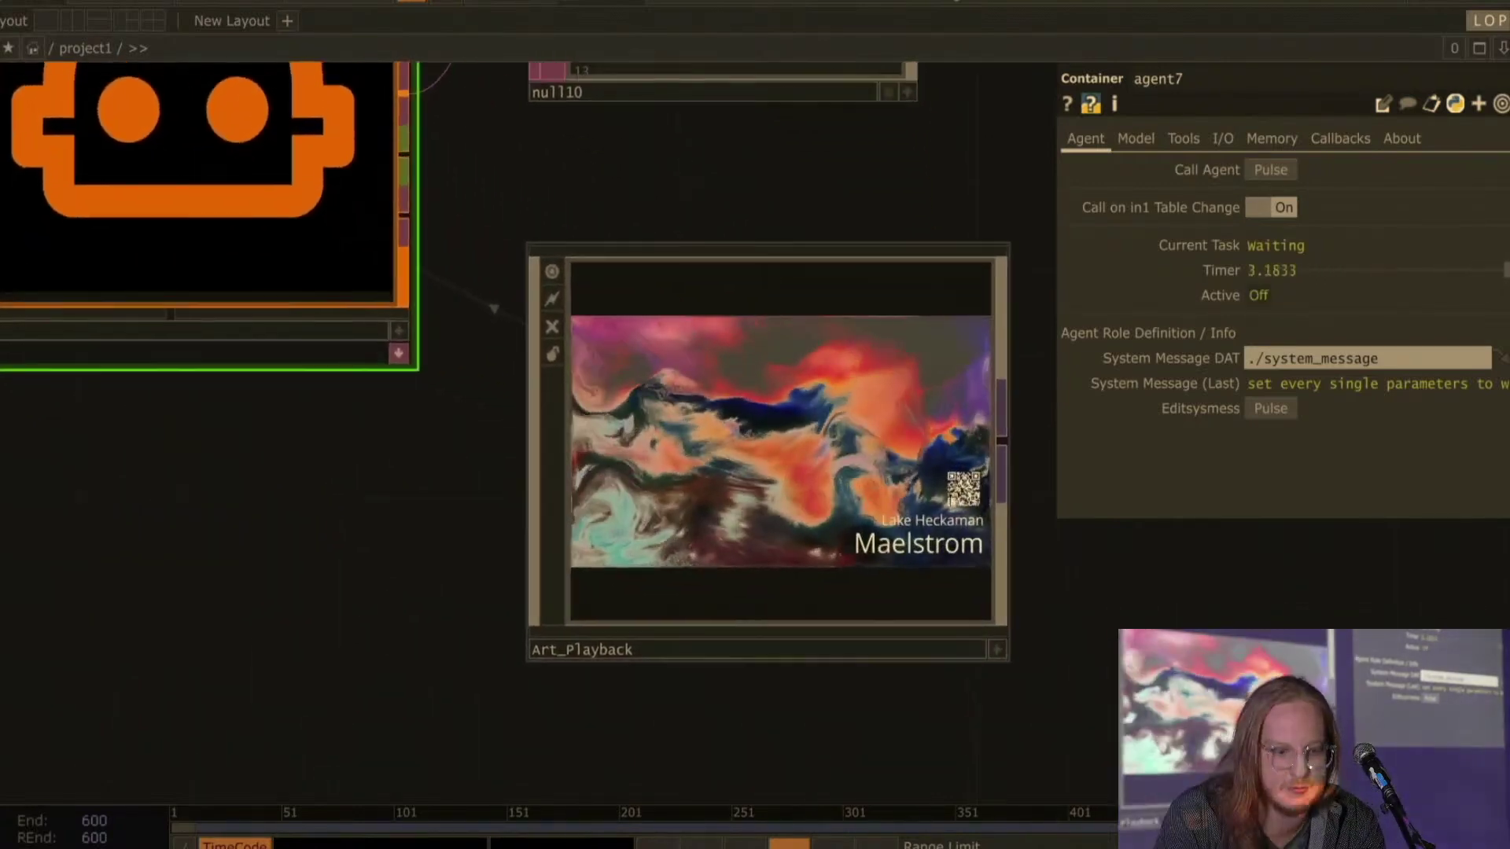
scroll(610, 540, down, 5)
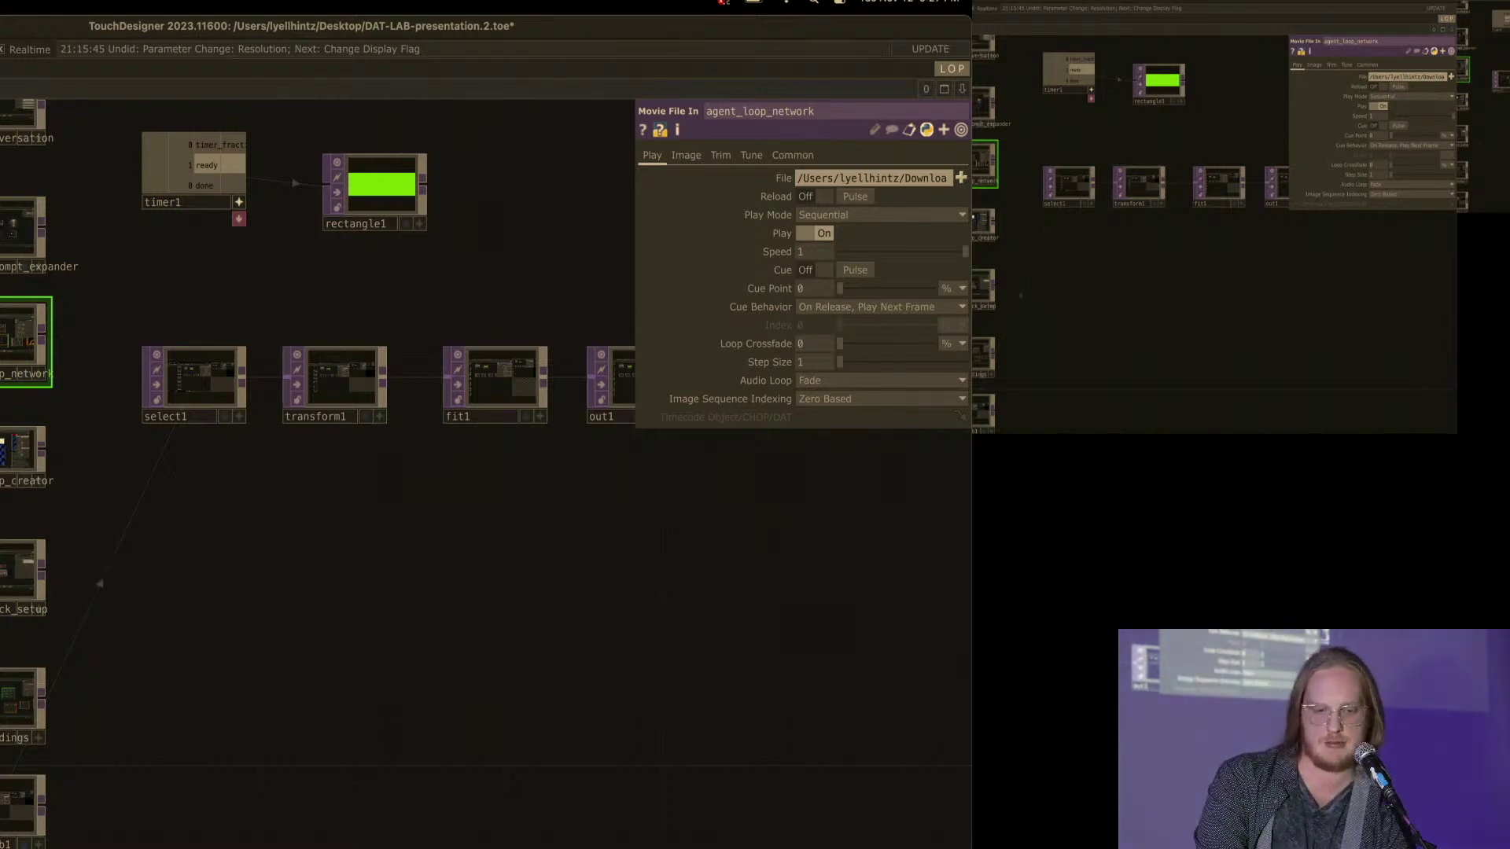
Step: Switch to the presentation project and examine screengrab1 and the select1, transform1, fit1 and out1 chain
scroll(129, 538, down, 4)
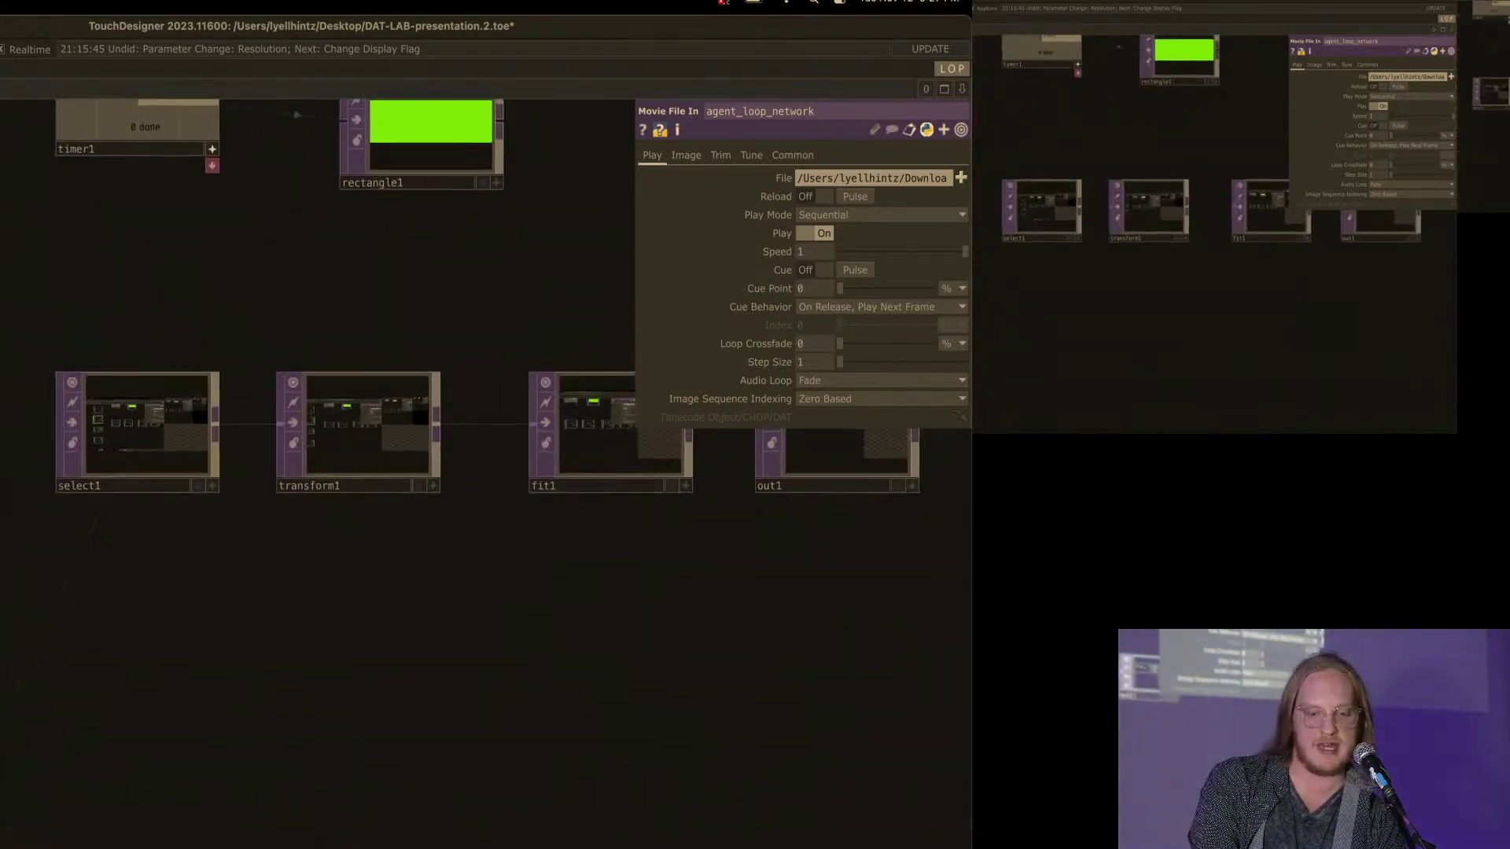
click(44, 704)
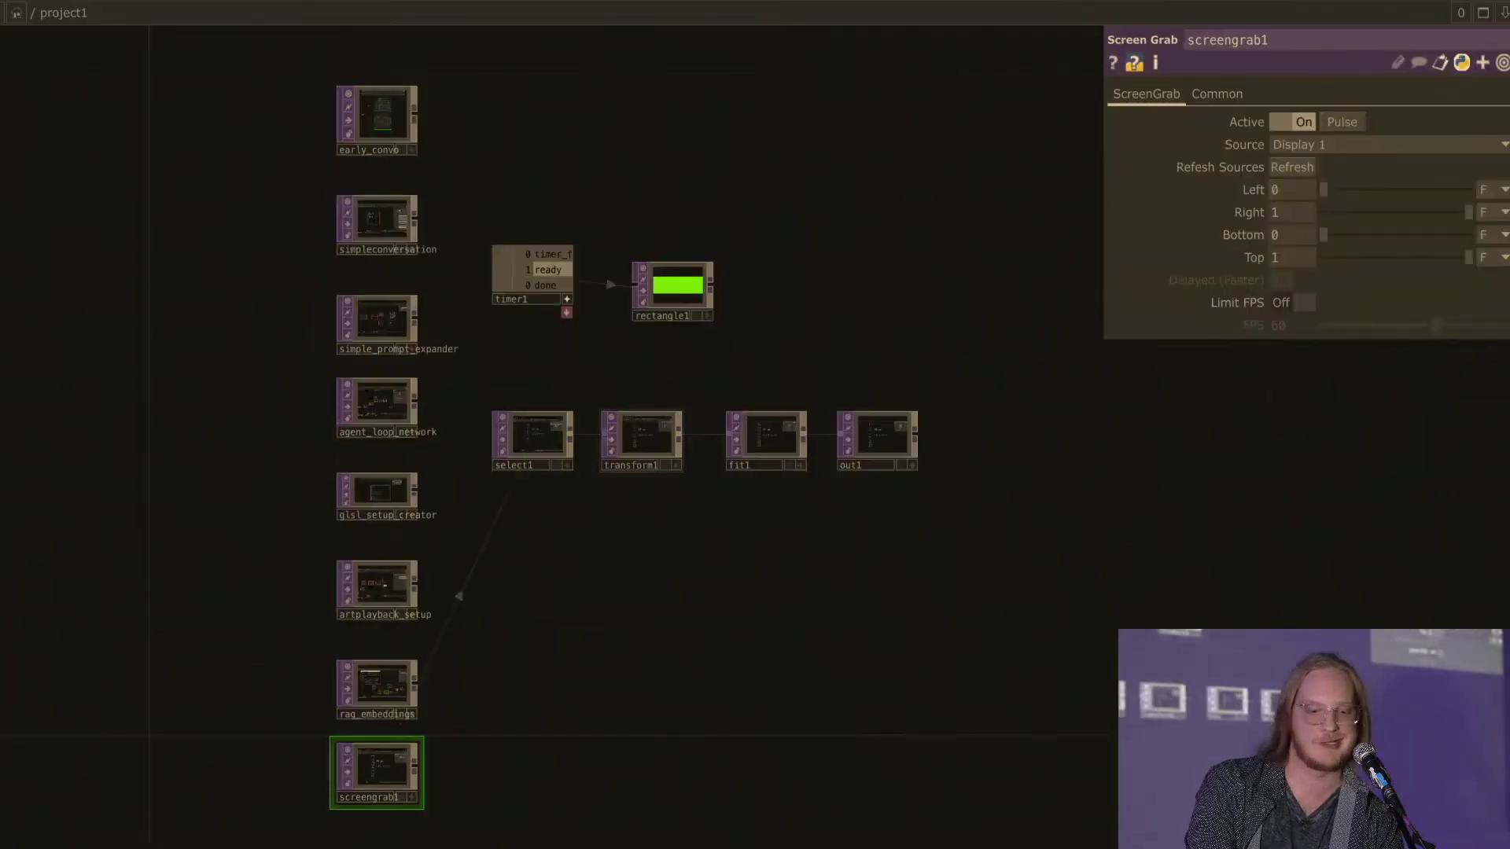
scroll(248, 432, up, 5)
scroll(401, 439, up, 3)
scroll(402, 438, down, 7)
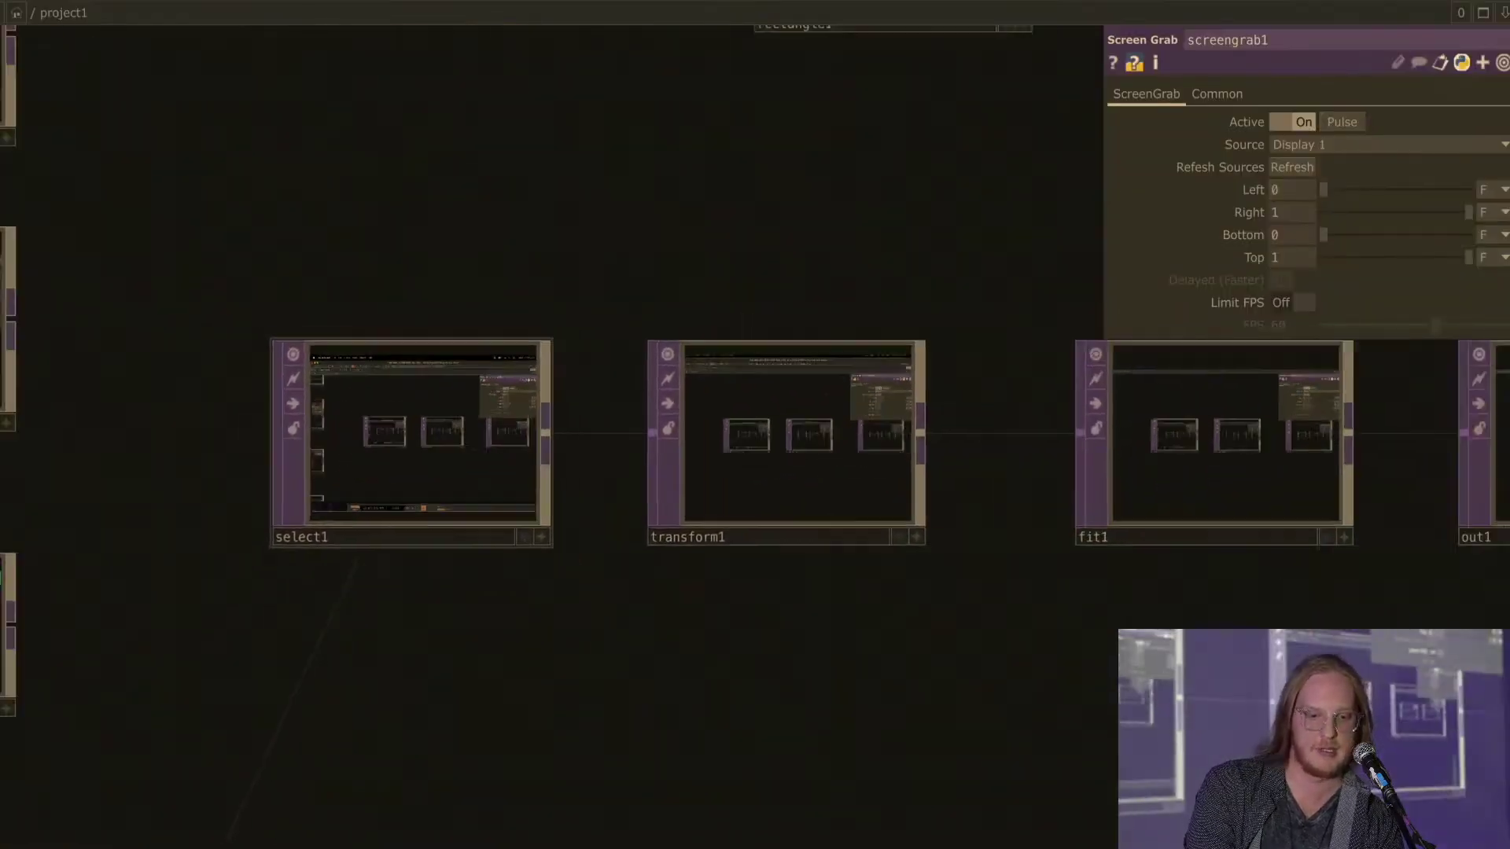
drag(399, 550, 309, 284)
Step: Bring up the list of creatable operators and review the LOP family alongside the DAT family
key(Tab)
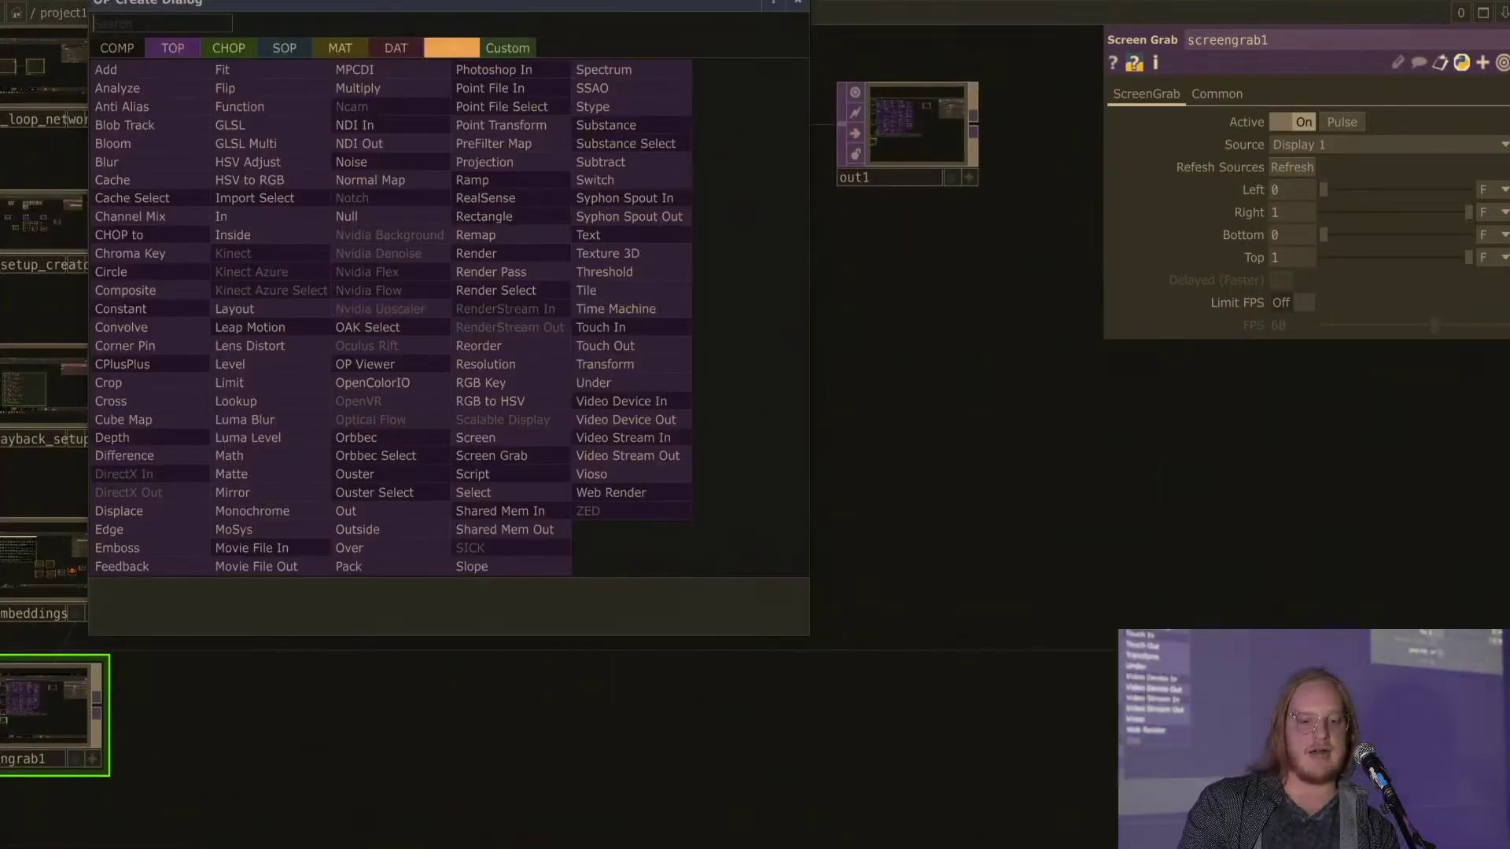
click(451, 47)
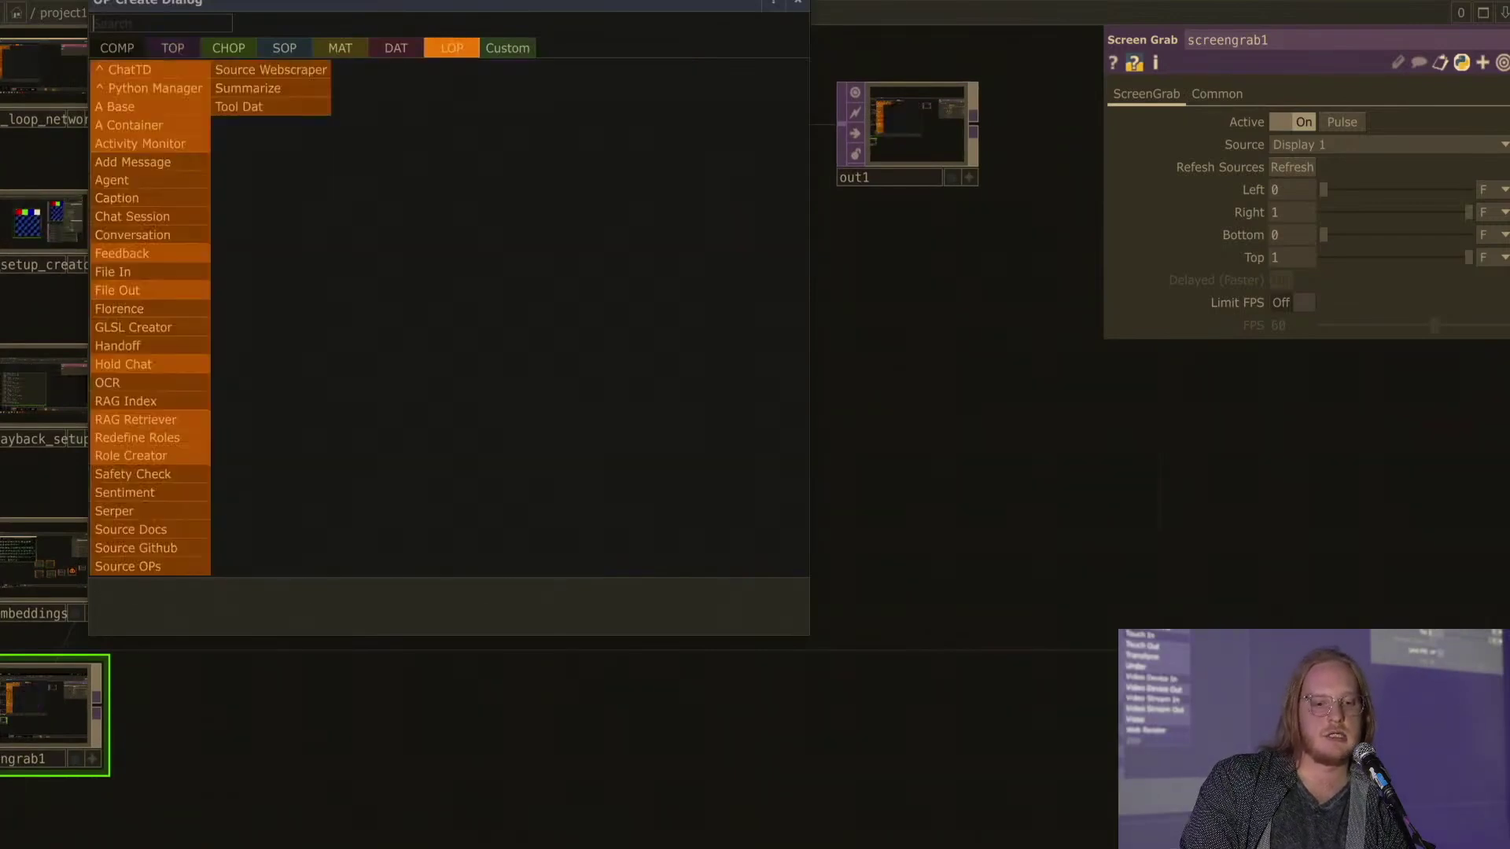
drag(448, 3, 829, 179)
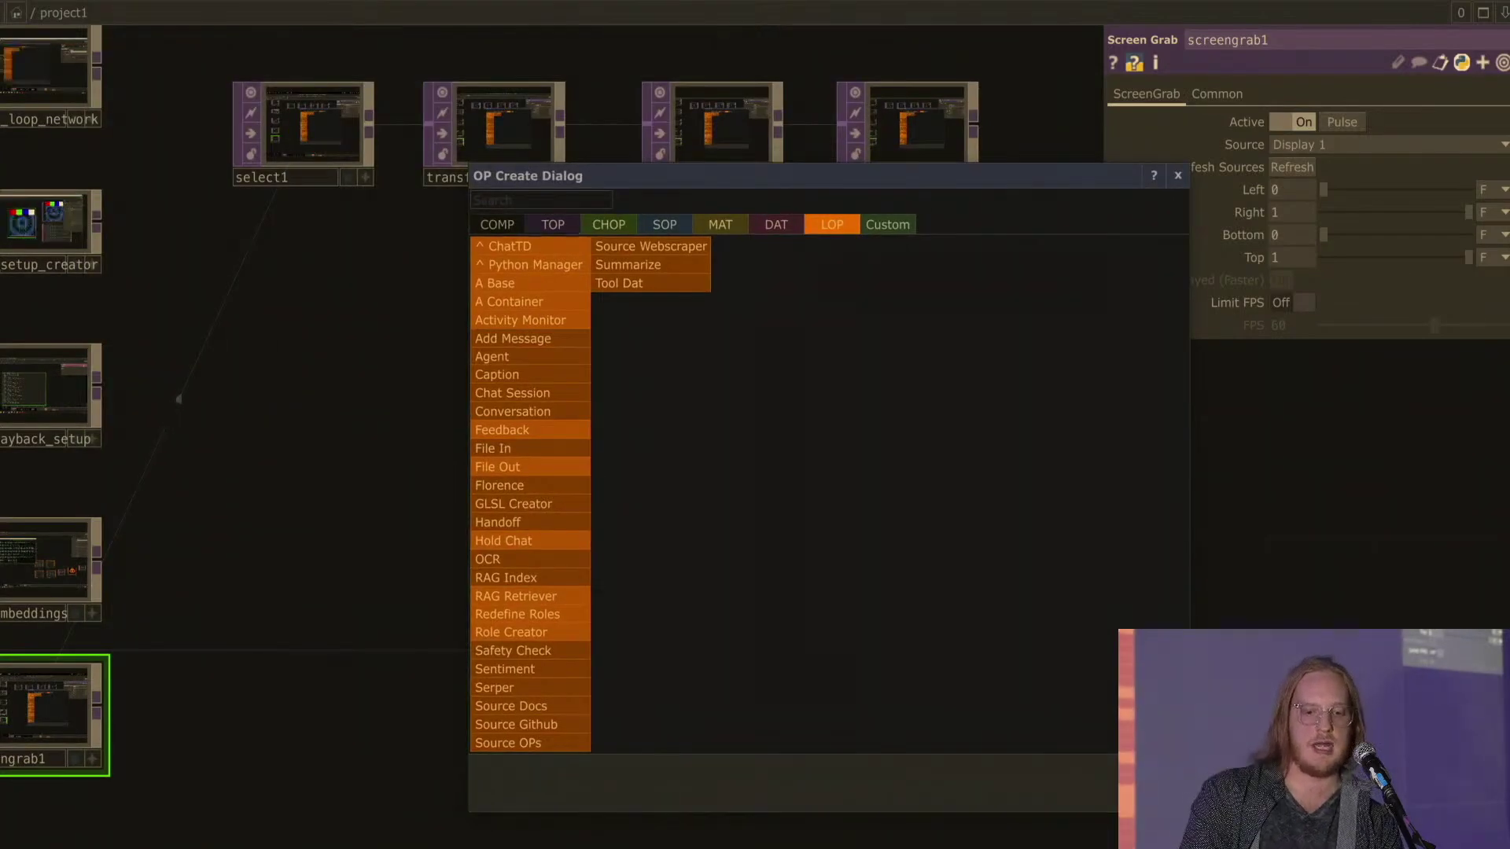
scroll(313, 309, down, 2)
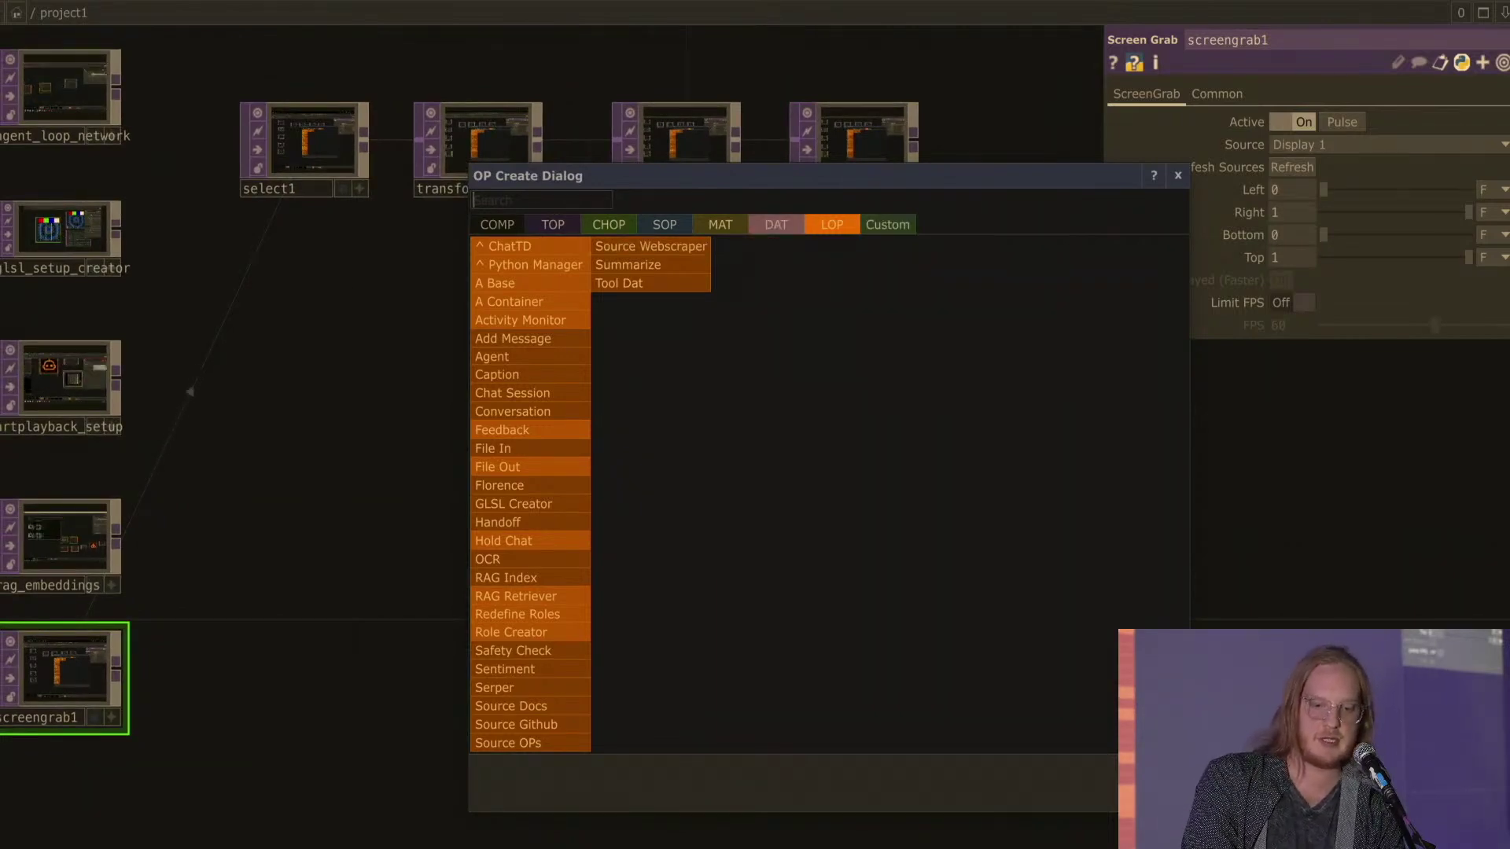
key(shift+Tab)
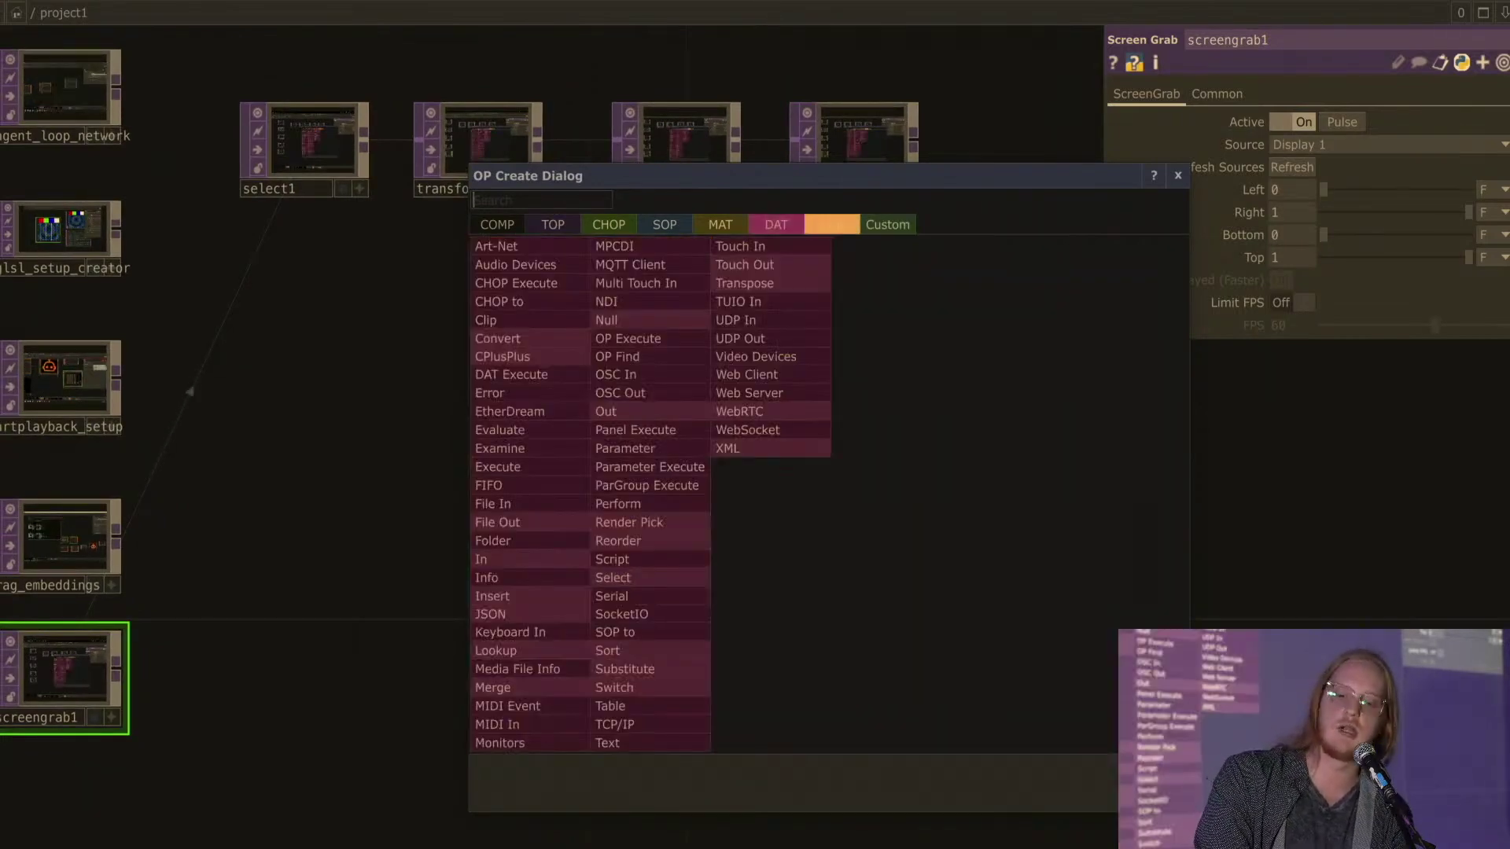
key(Right)
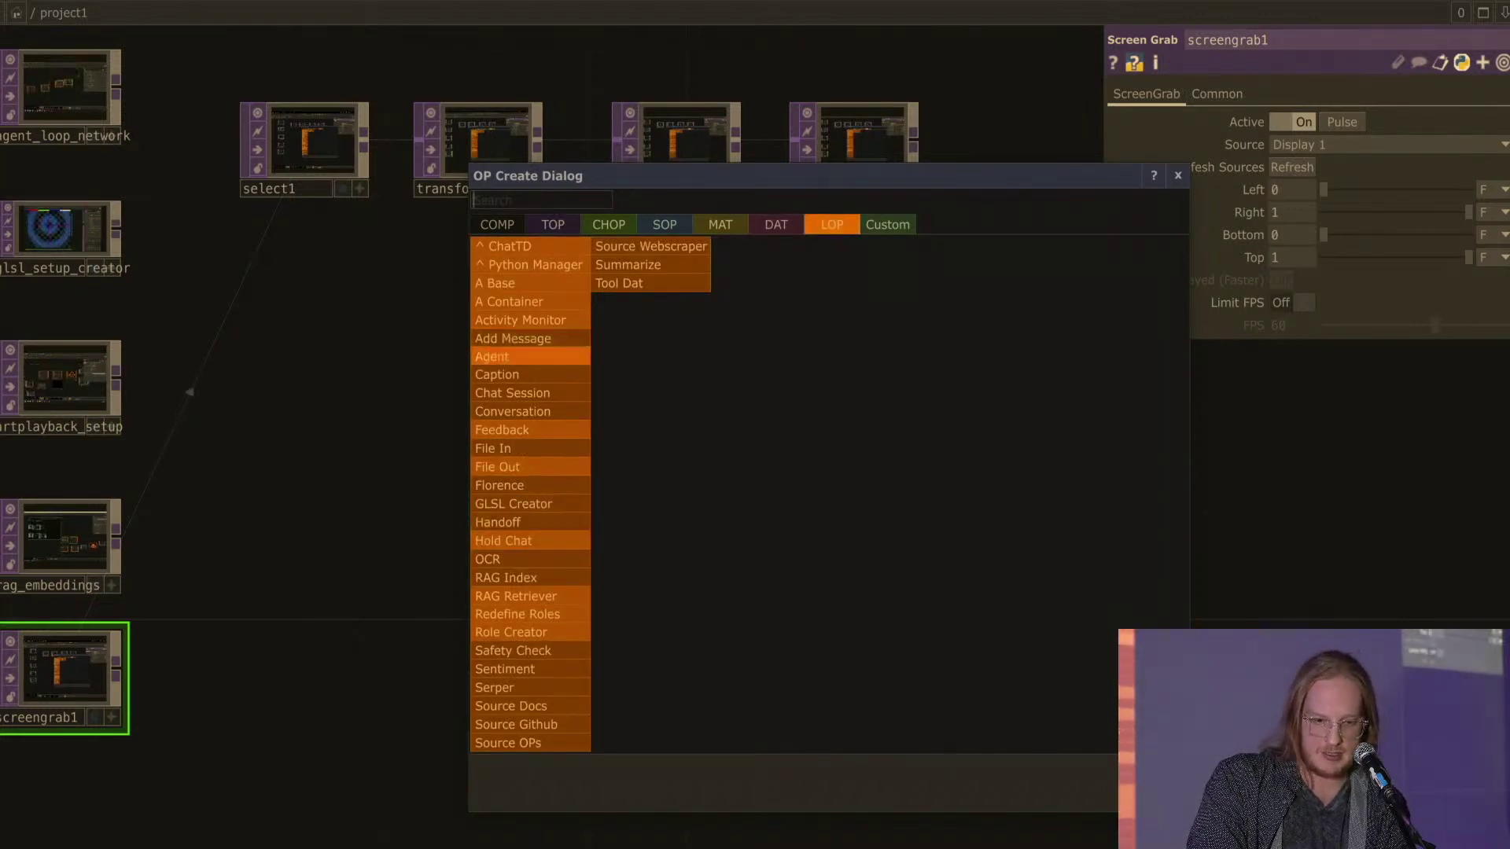
Step: Add a Conversation LOP in the empty area of the network and inspect its message table
click(511, 411)
click(733, 600)
scroll(729, 595, up, 6)
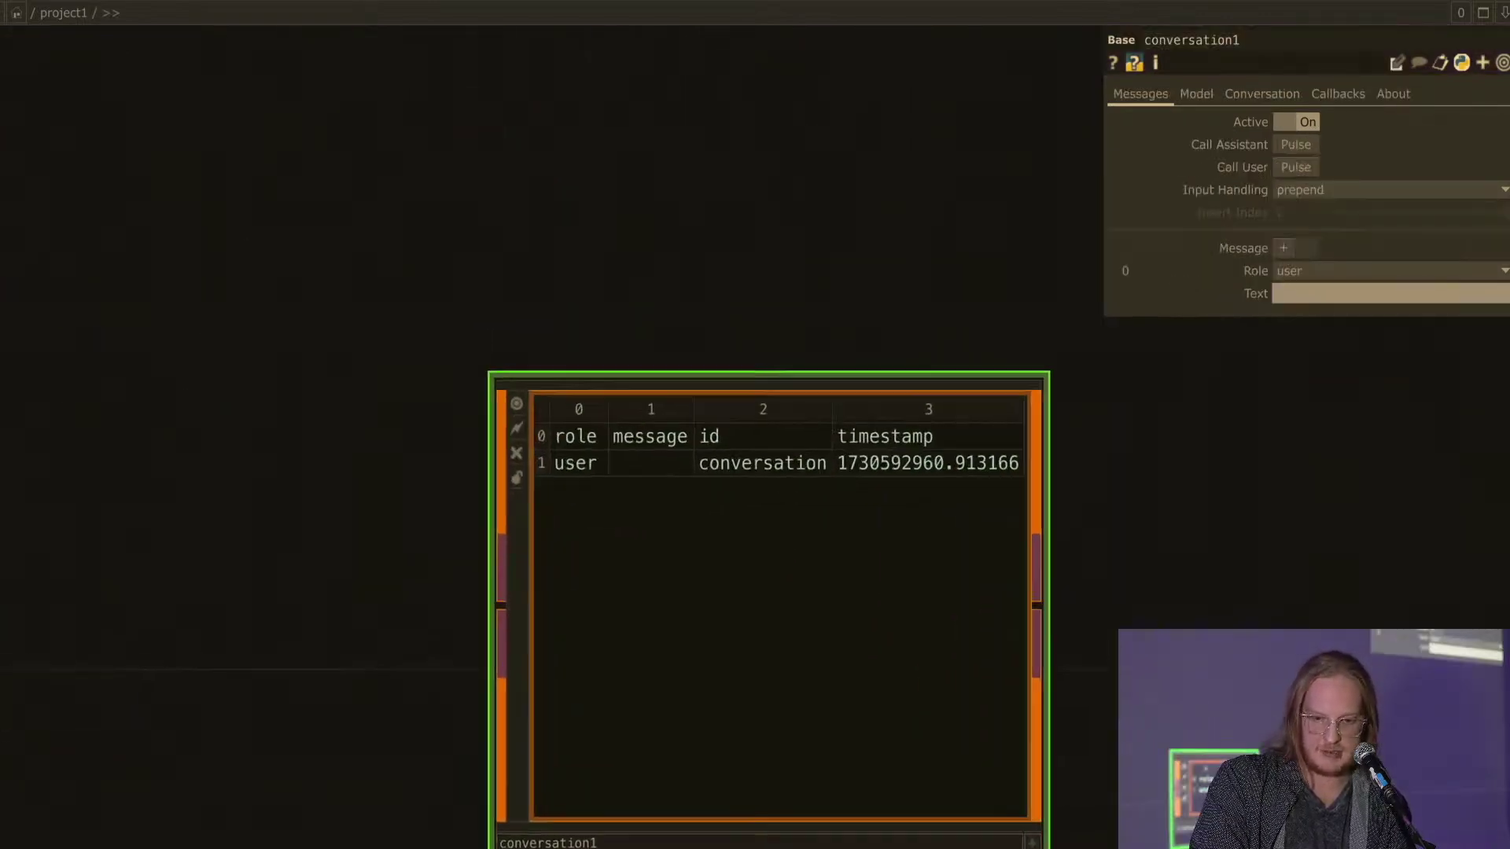
scroll(743, 413, down, 5)
Step: Add an Agent LOP between the screengrab1 column and conversation1, and inspect its viewer
key(Tab)
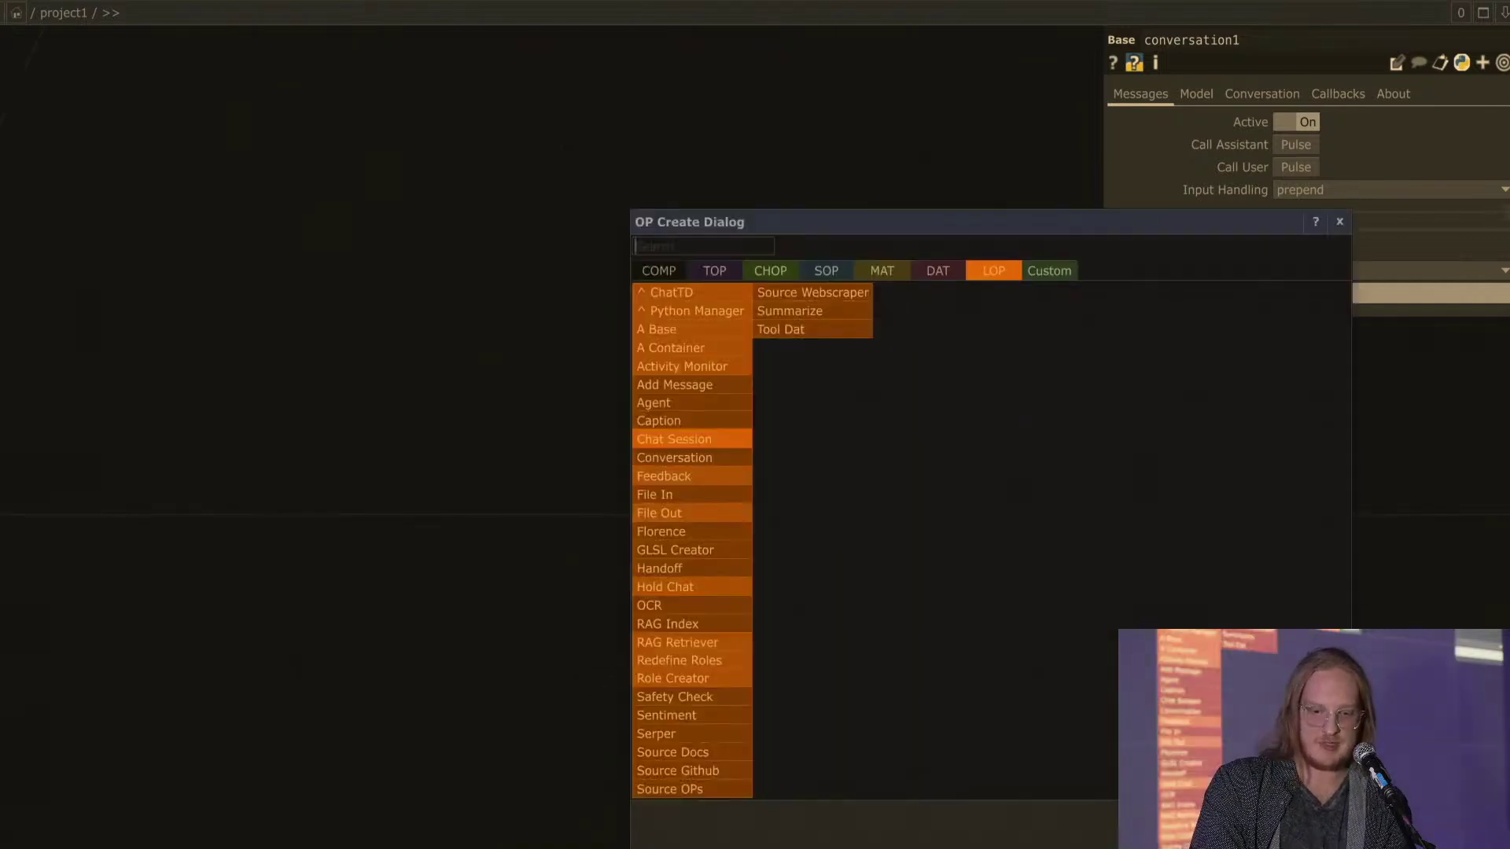
click(692, 404)
click(189, 378)
drag(354, 393, 851, 471)
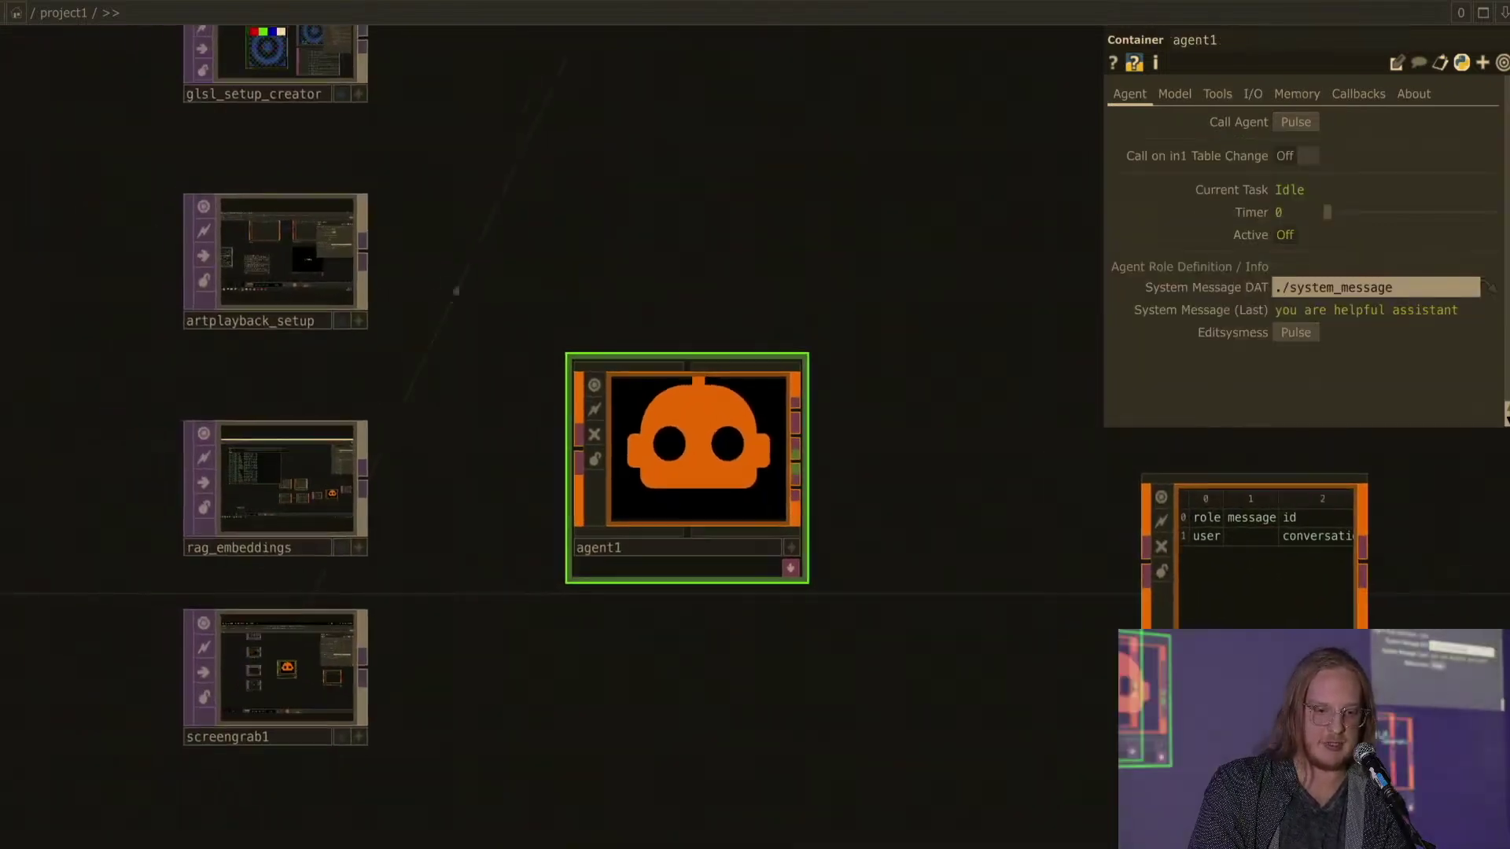
scroll(637, 491, up, 3)
scroll(635, 479, up, 3)
scroll(635, 479, down, 5)
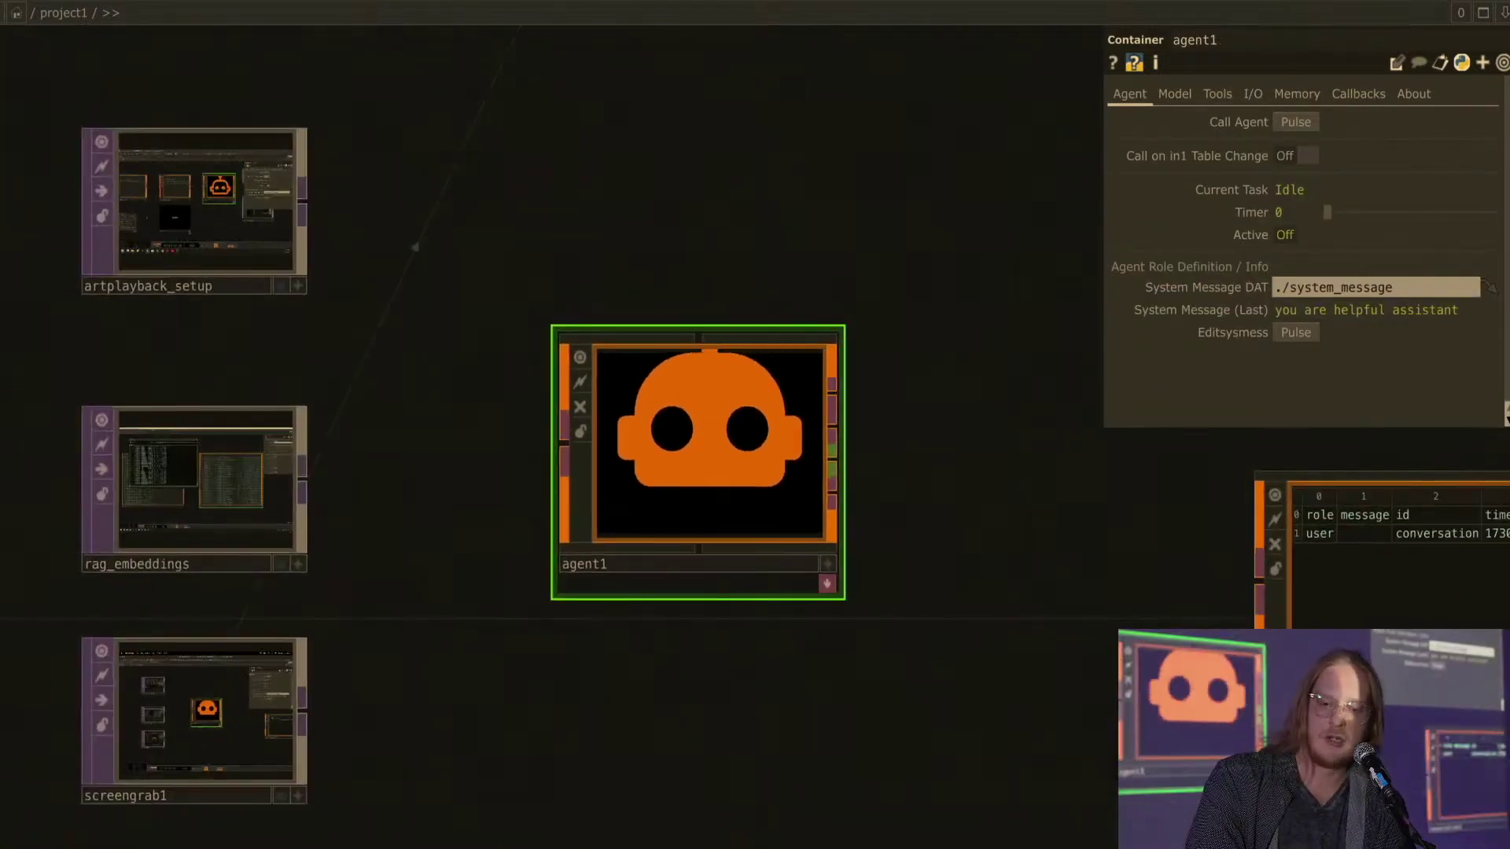
Step: Move agent1 away from the space between screengrab1 and conversation1
scroll(626, 298, down, 4)
drag(654, 352, 750, 584)
drag(534, 313, 556, 553)
scroll(556, 553, up, 3)
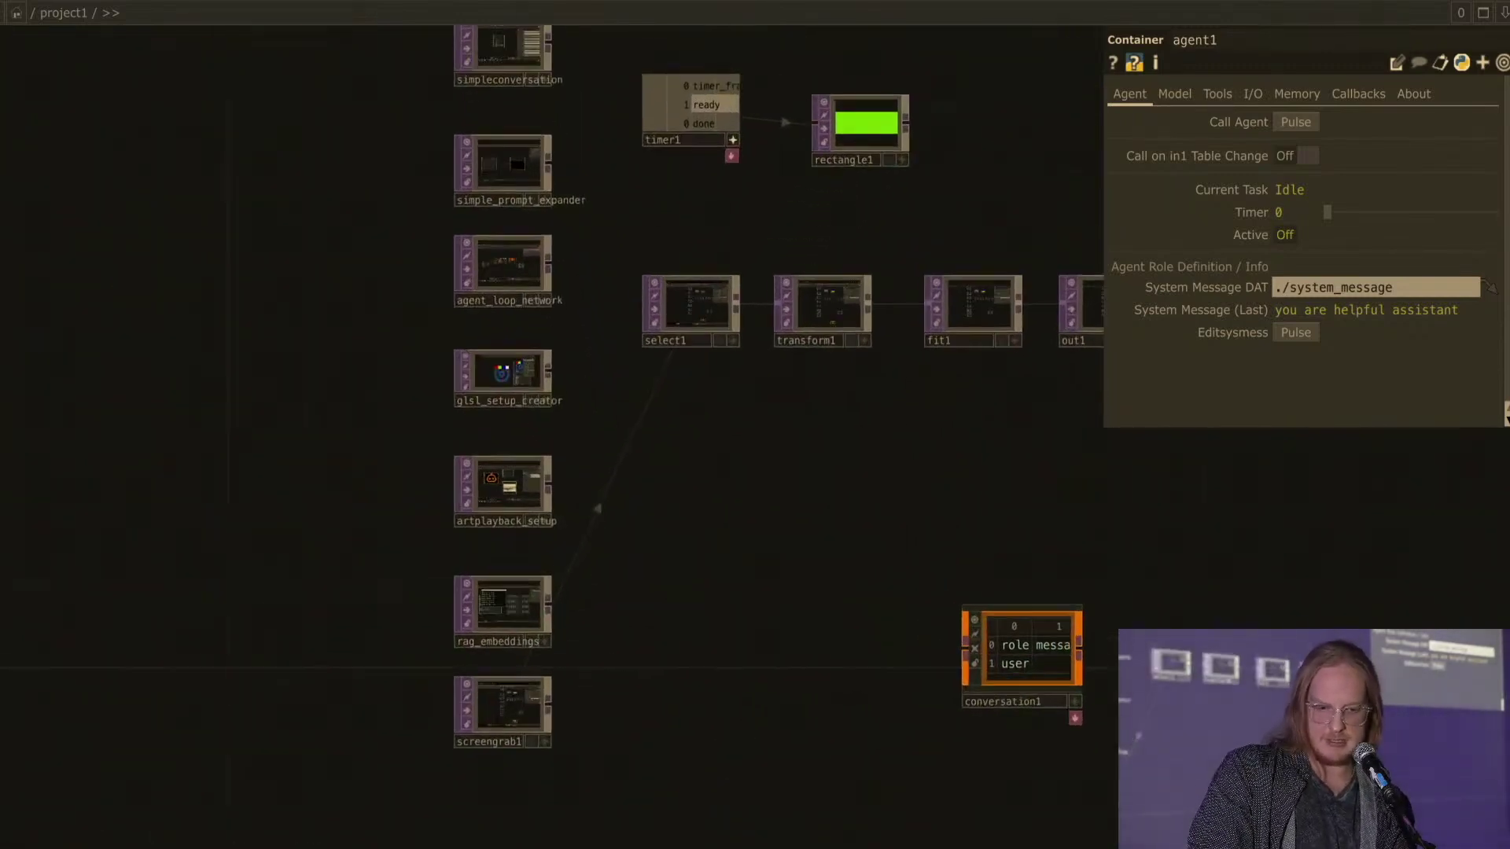
scroll(622, 612, up, 3)
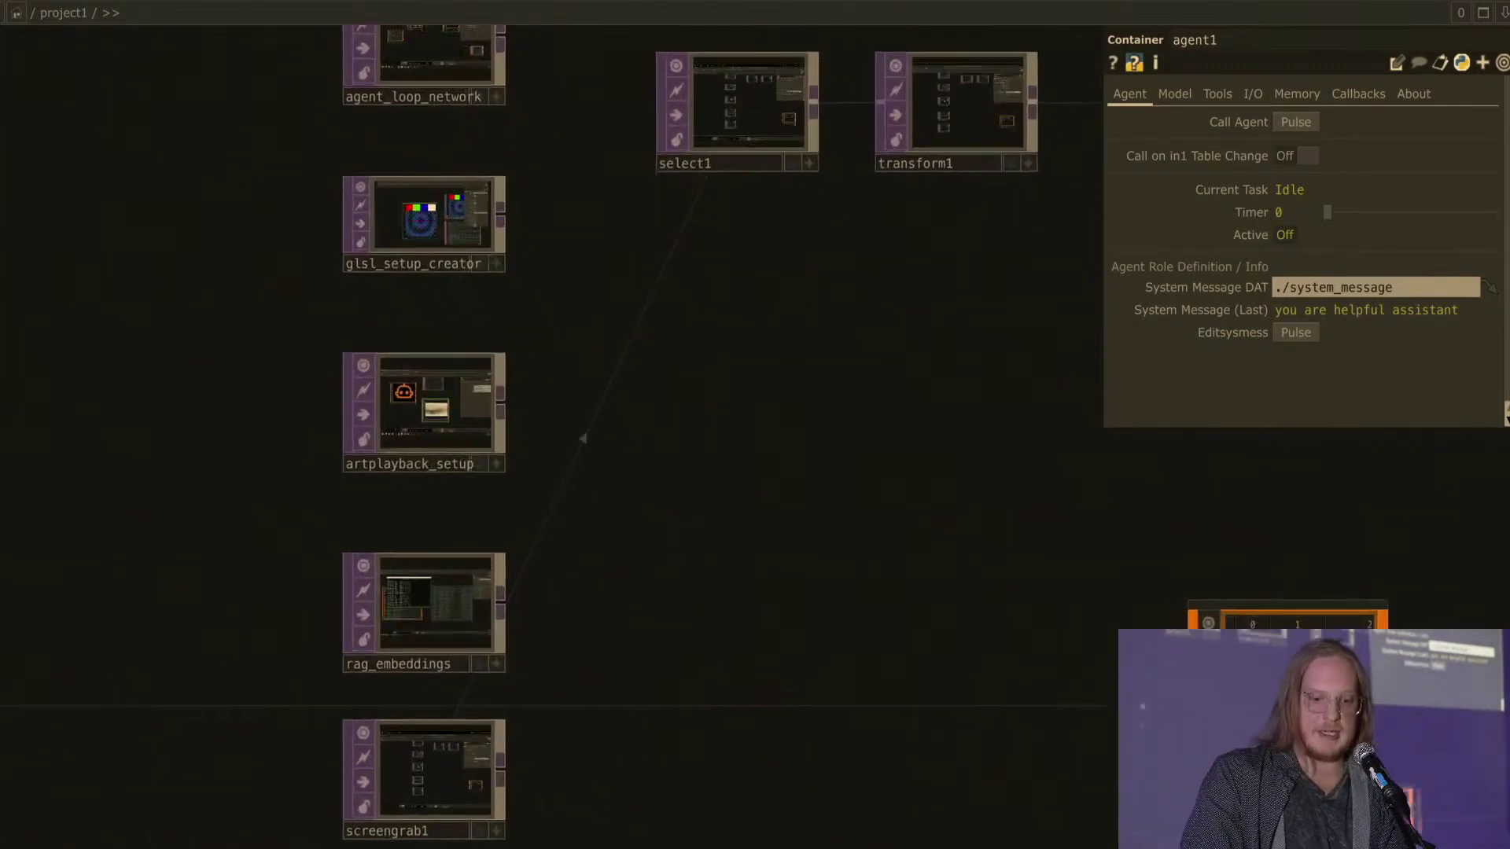
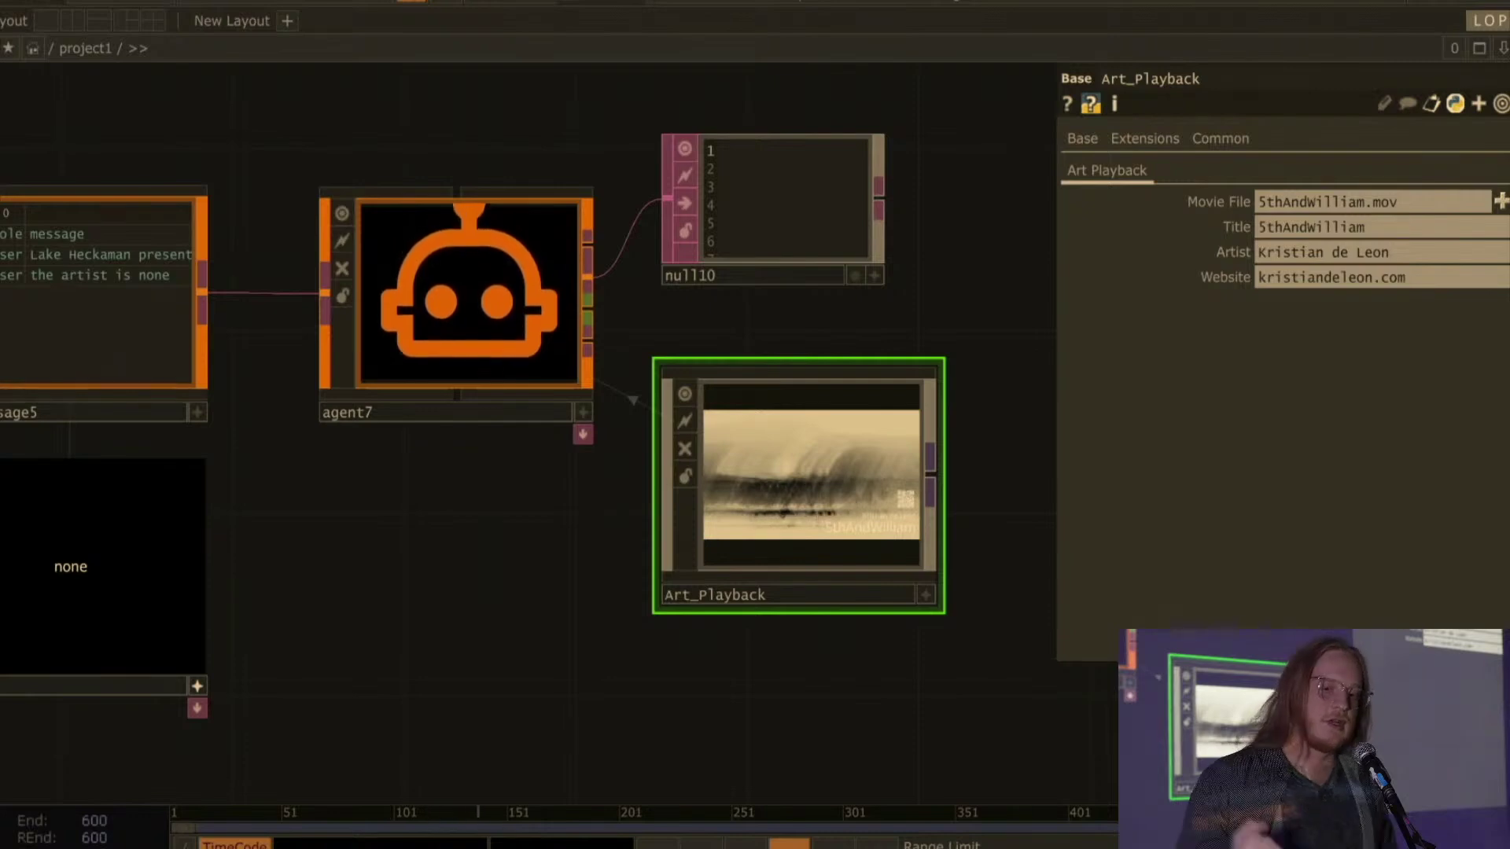
Step: Read through the artists in the info schedule and enter one artist's surname as text2's request
drag(420, 493, 944, 532)
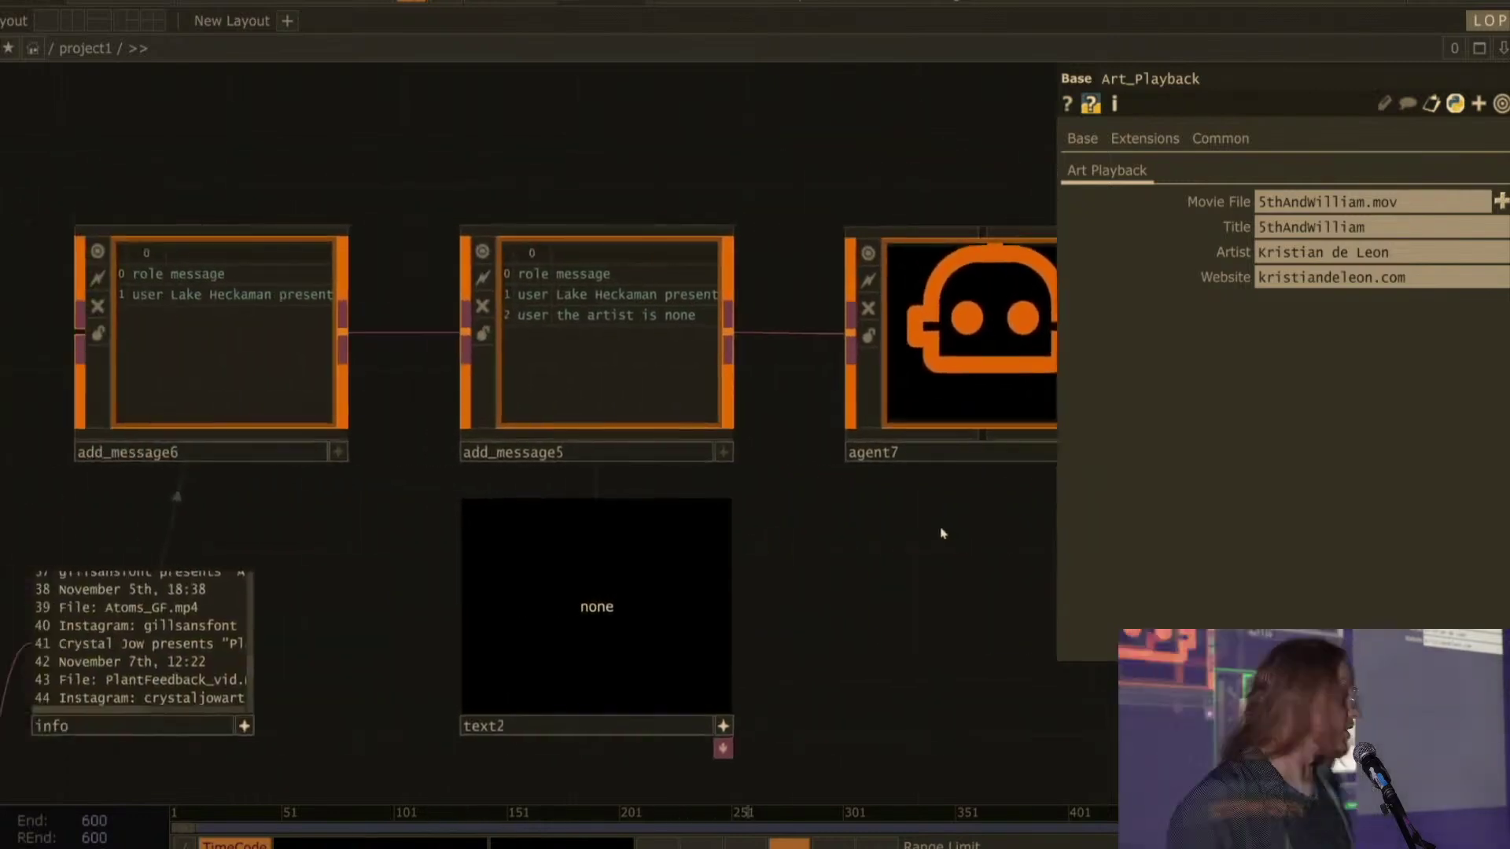
scroll(944, 531, down, 3)
scroll(346, 618, up, 10)
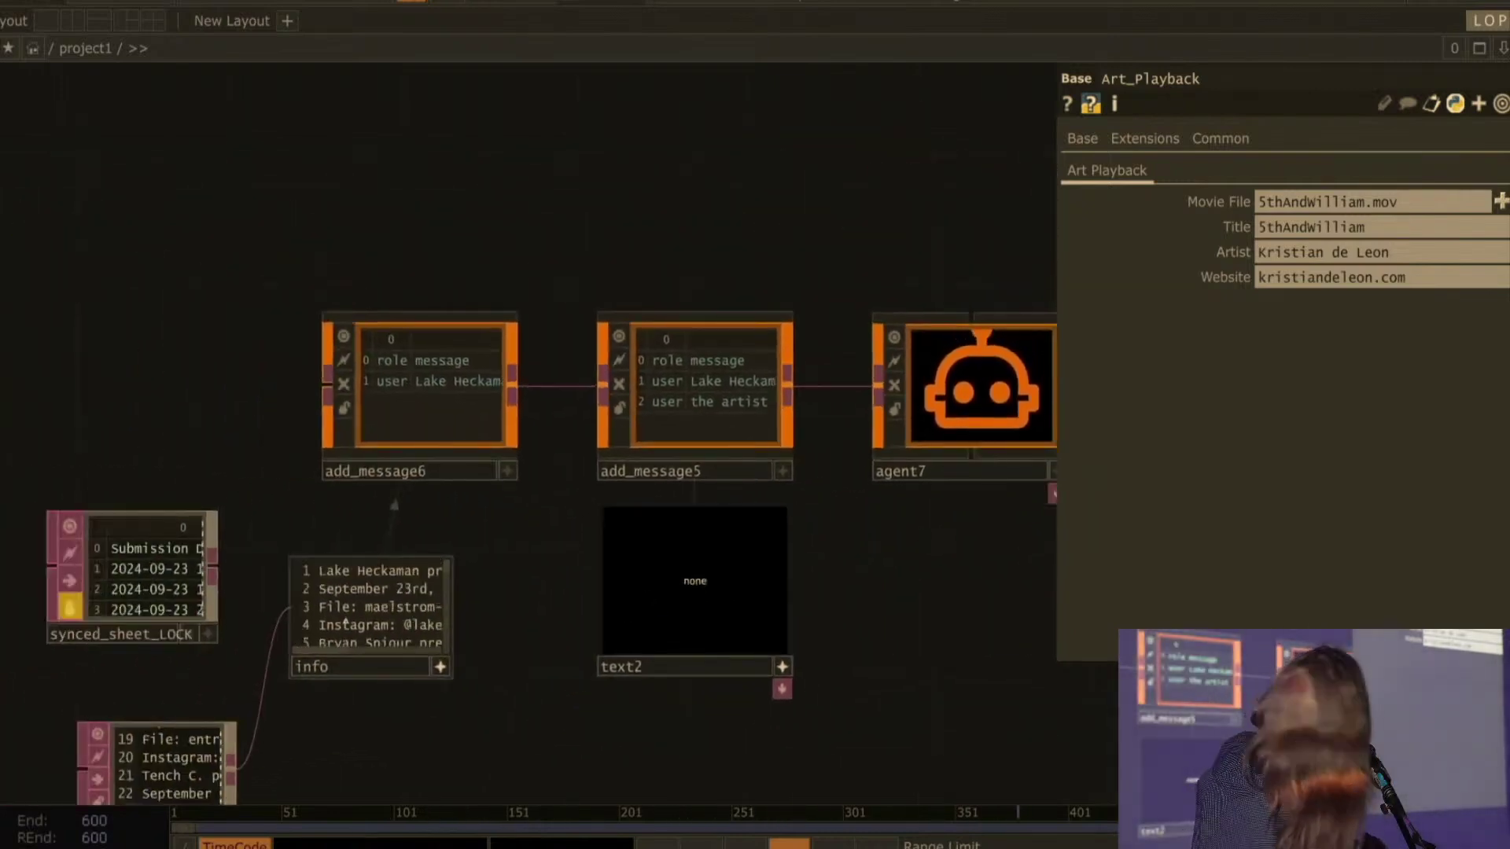
scroll(346, 621, down, 5)
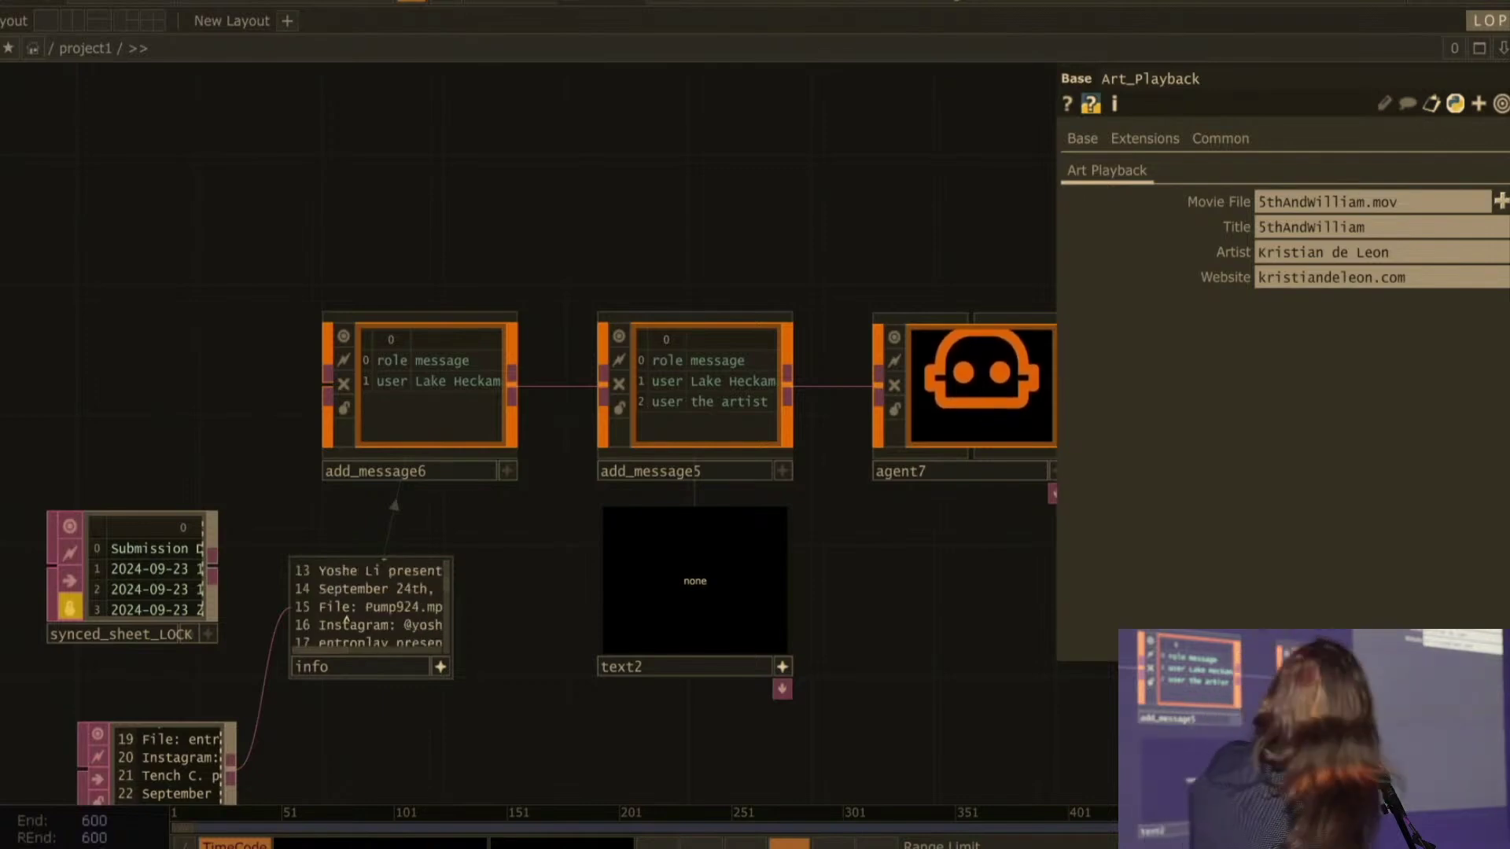
scroll(346, 621, down, 3)
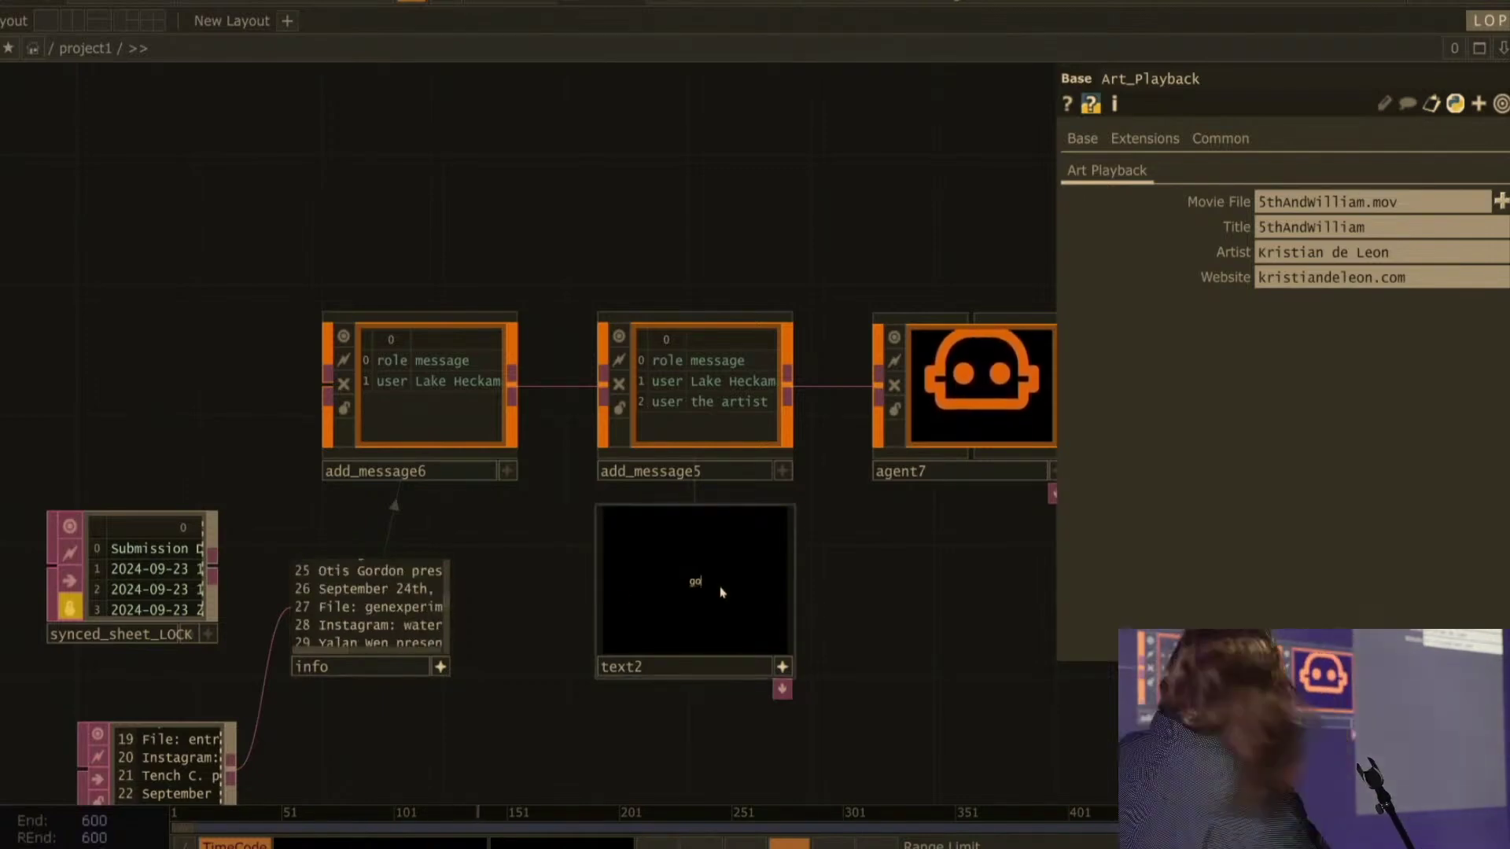
Step: Check agent7's processing of the text2 request and inspect Art_Playback's movie file, title, artist and website parameters
drag(900, 583, 518, 601)
click(590, 425)
scroll(892, 551, up, 3)
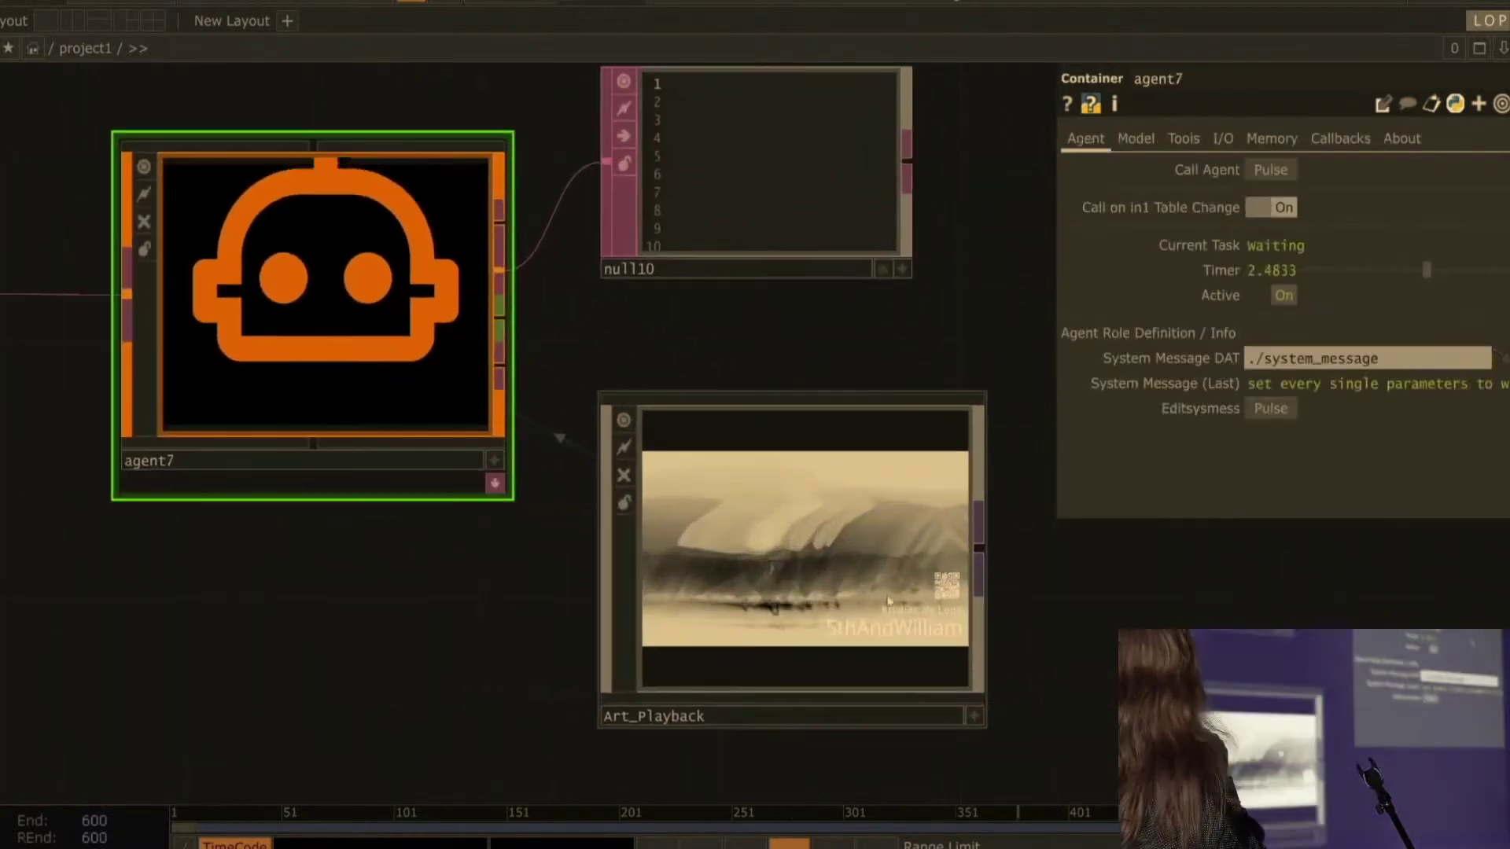
click(887, 629)
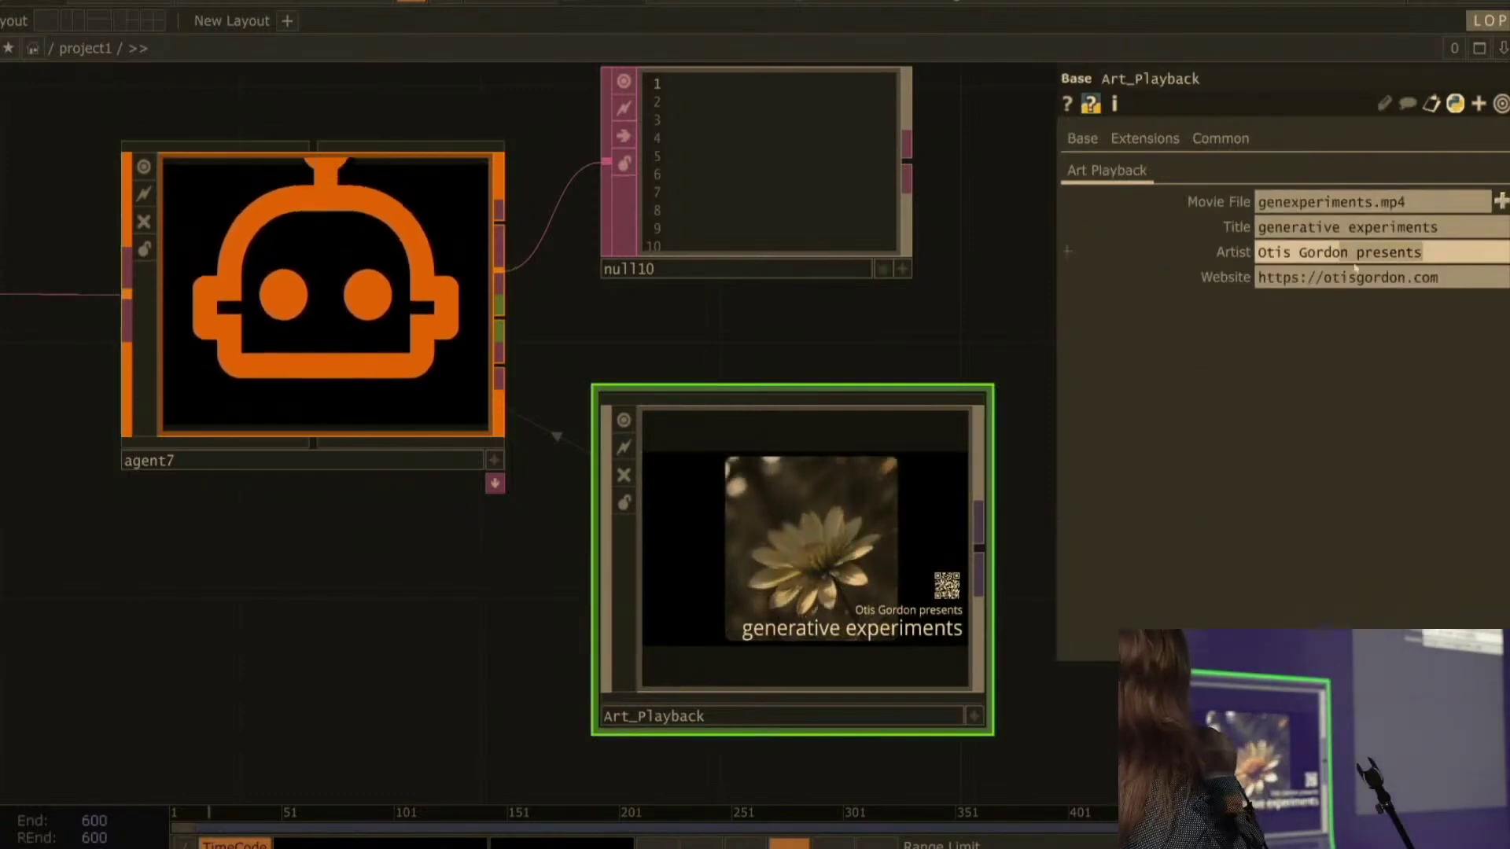
Step: Look through the remaining info schedule entries, set text2's request to "gillsansfont" and view the Art_Playback output
scroll(908, 697, down, 3)
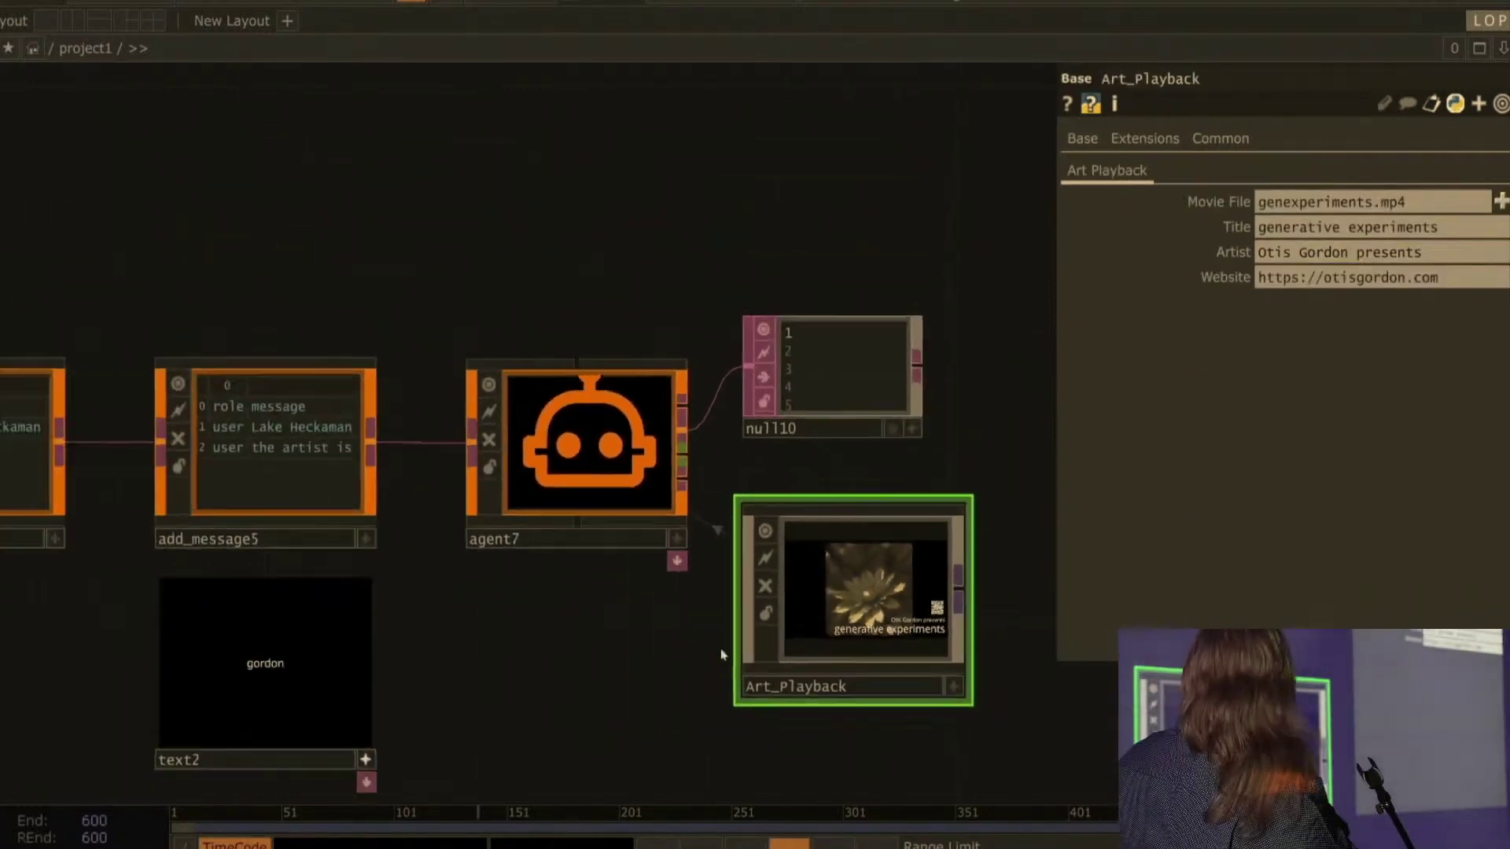
drag(738, 607, 829, 610)
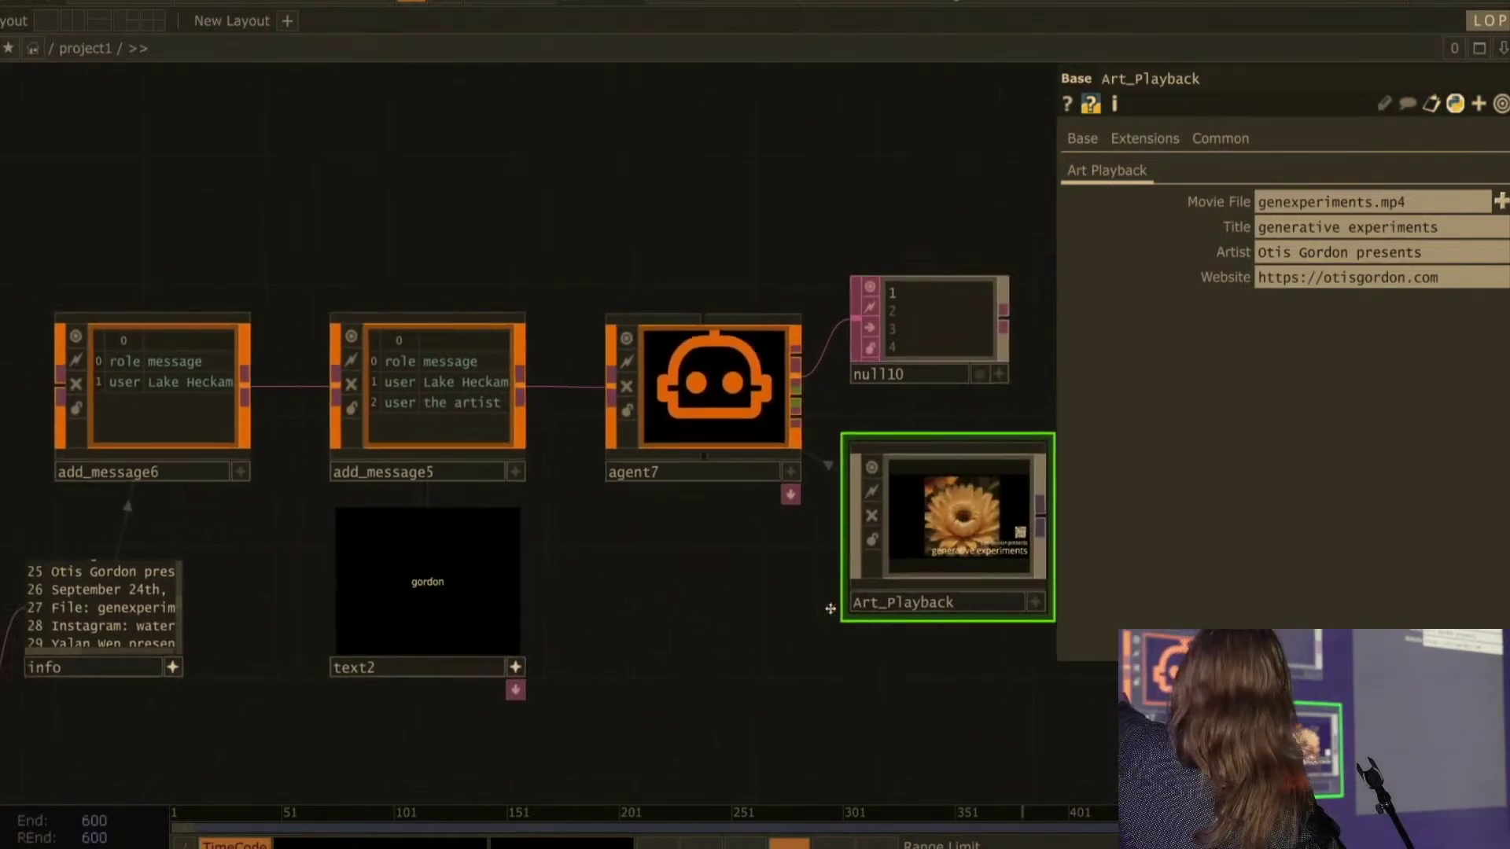
scroll(228, 599, down, 10)
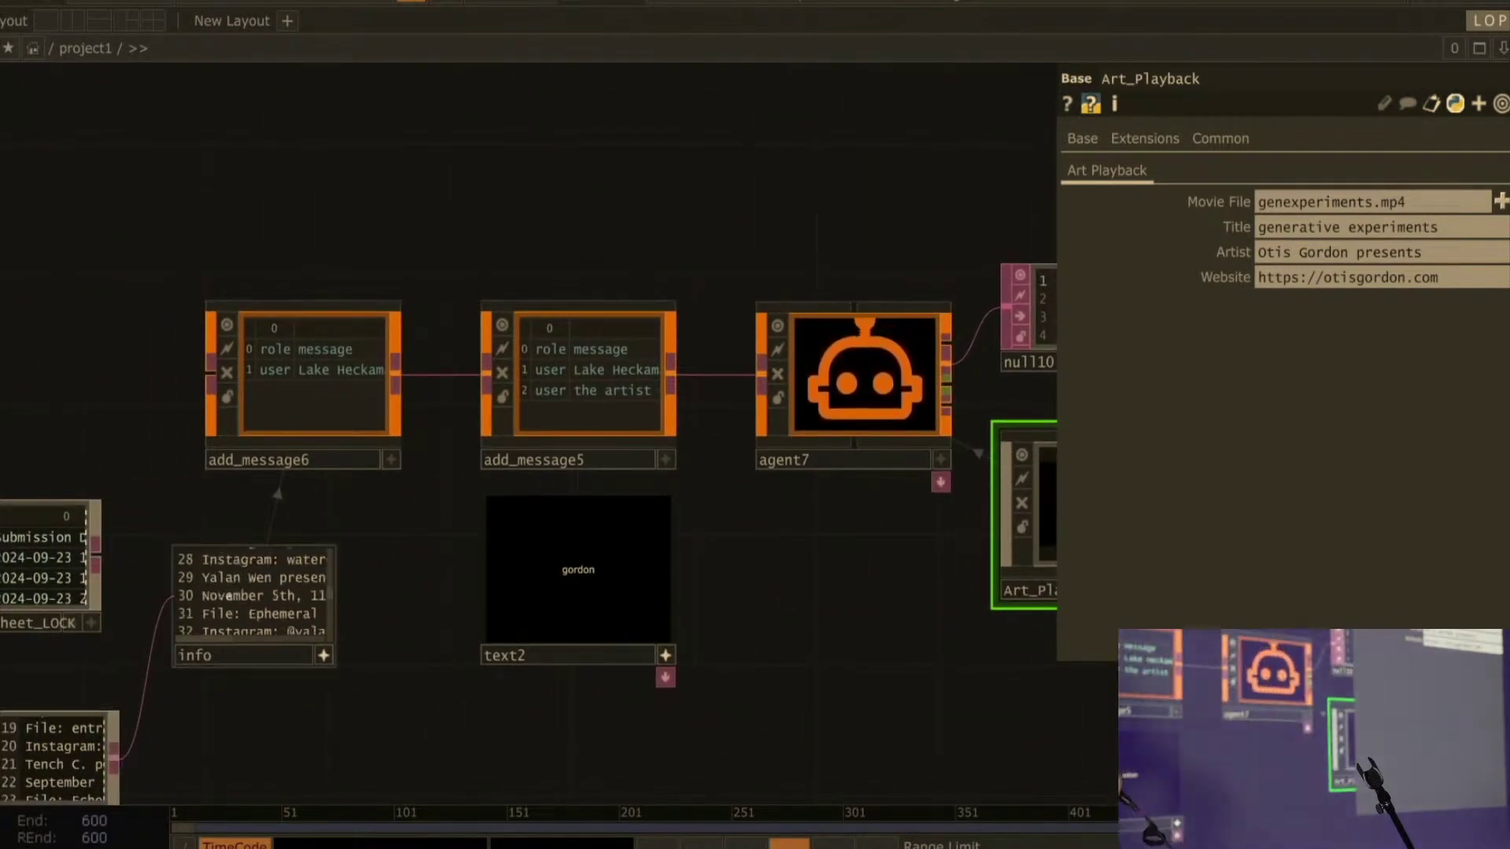
scroll(226, 619, up, 7)
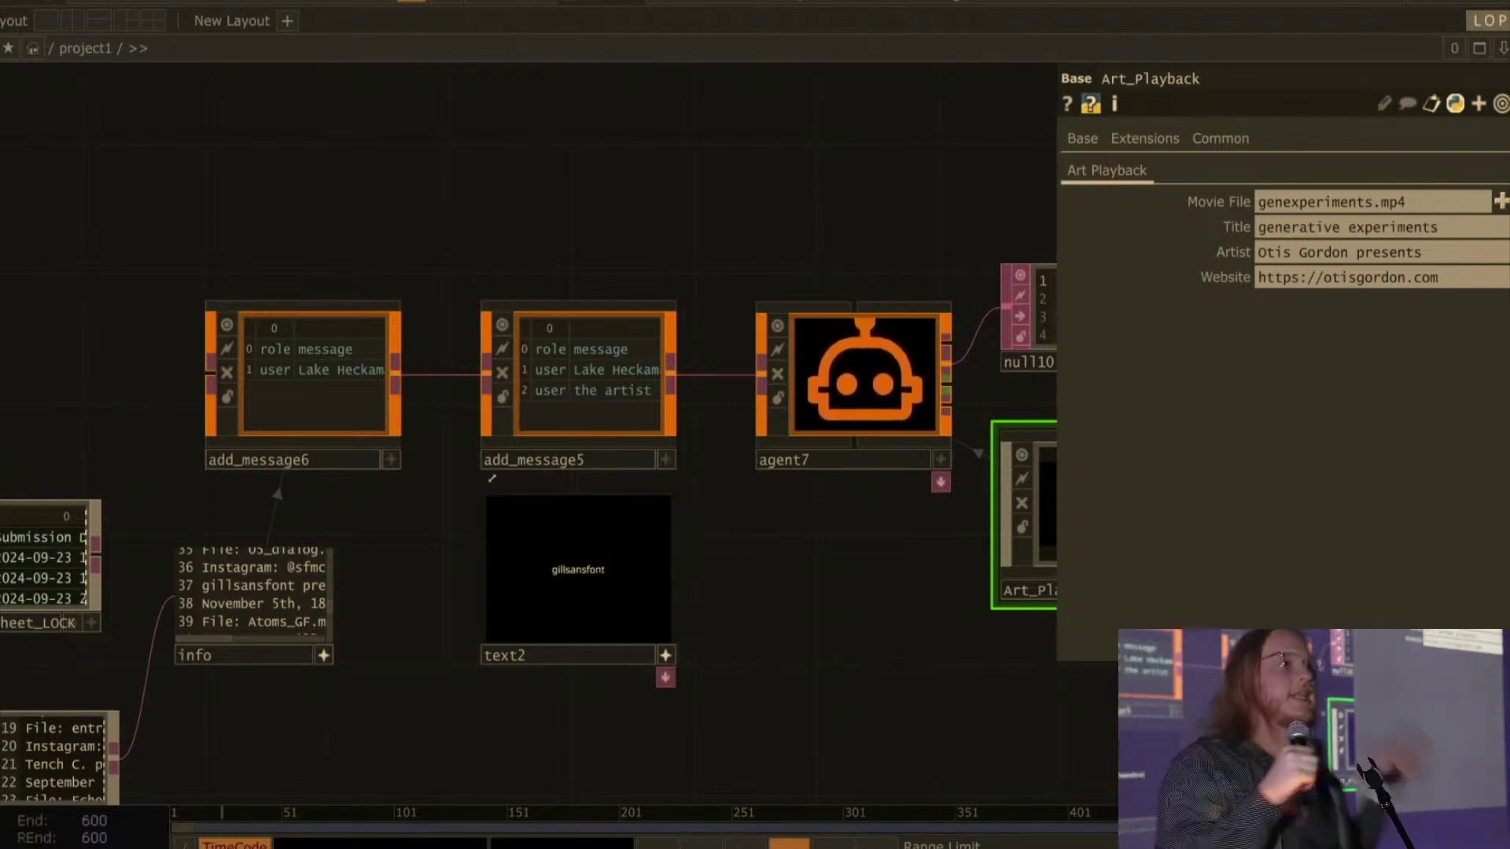
drag(865, 654, 304, 731)
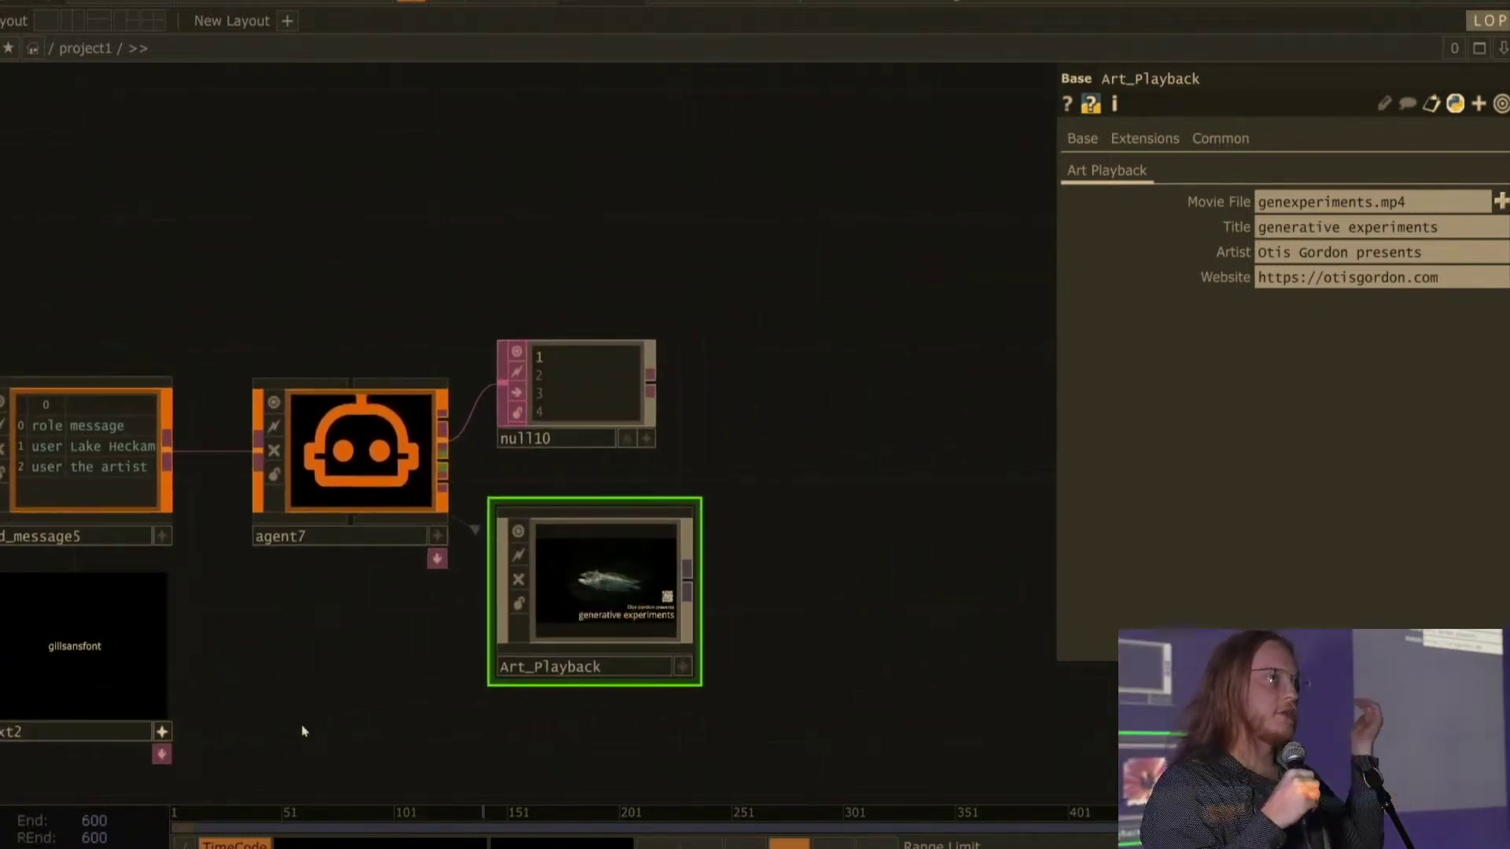
scroll(314, 720, up, 4)
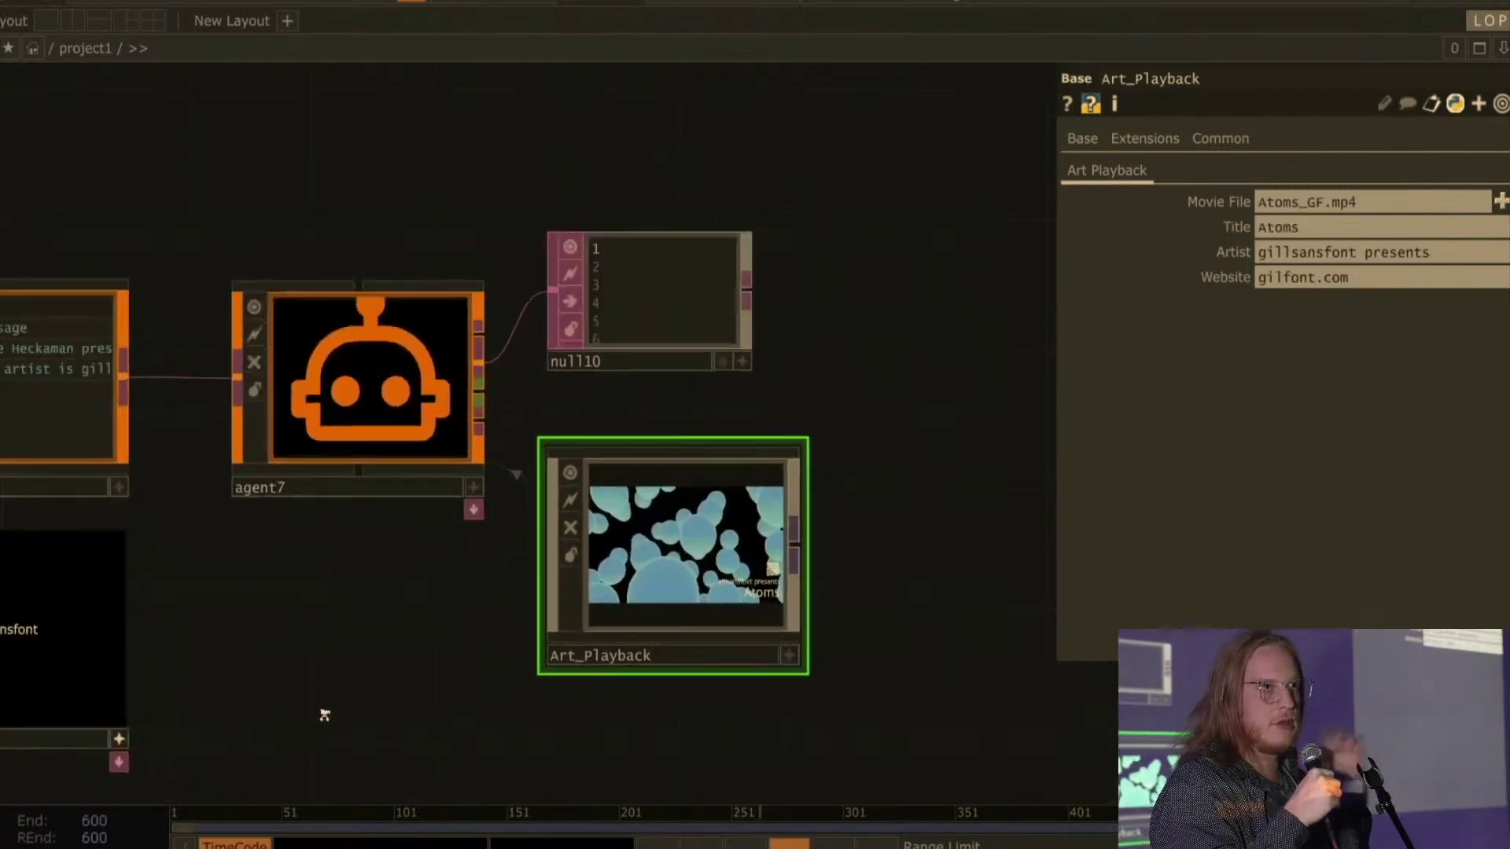
Step: Replace text2's request with the first name of another scheduled artist and check how Art_Playback responds
scroll(397, 713, down, 2)
drag(550, 652, 1021, 638)
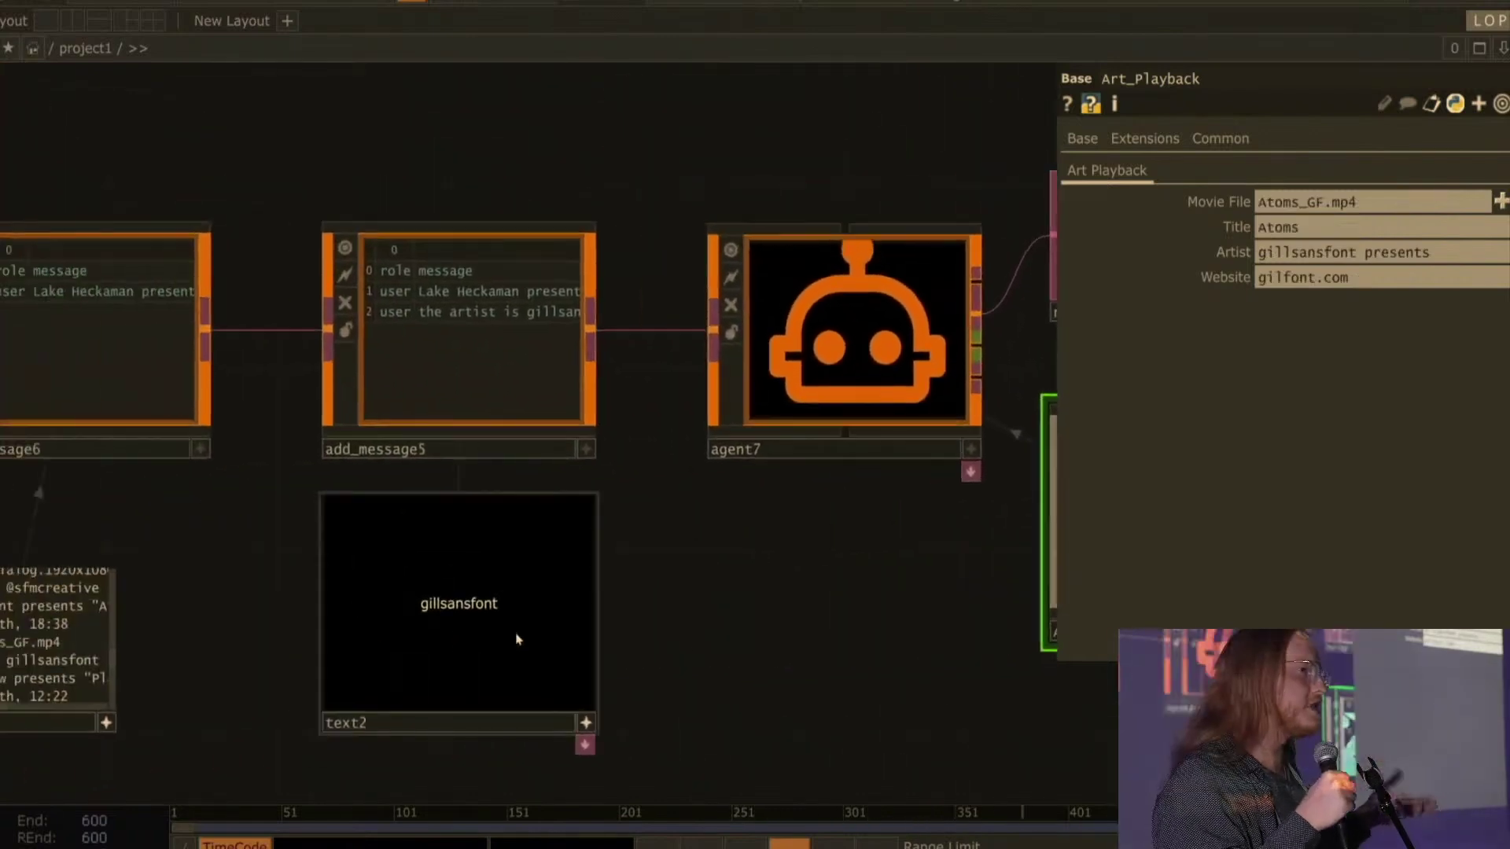
drag(514, 640, 168, 666)
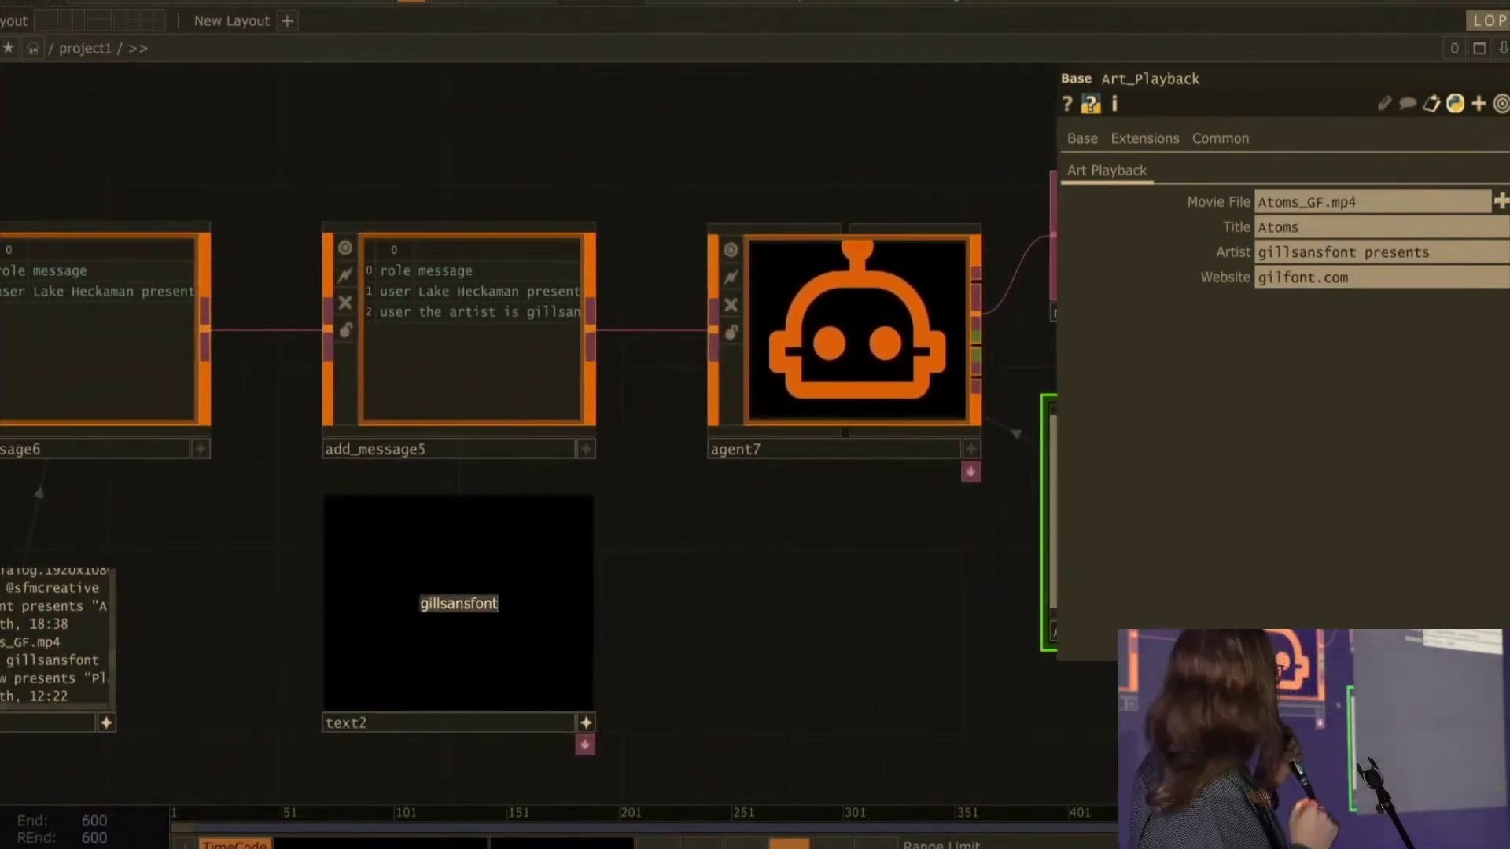
text(Crystal)
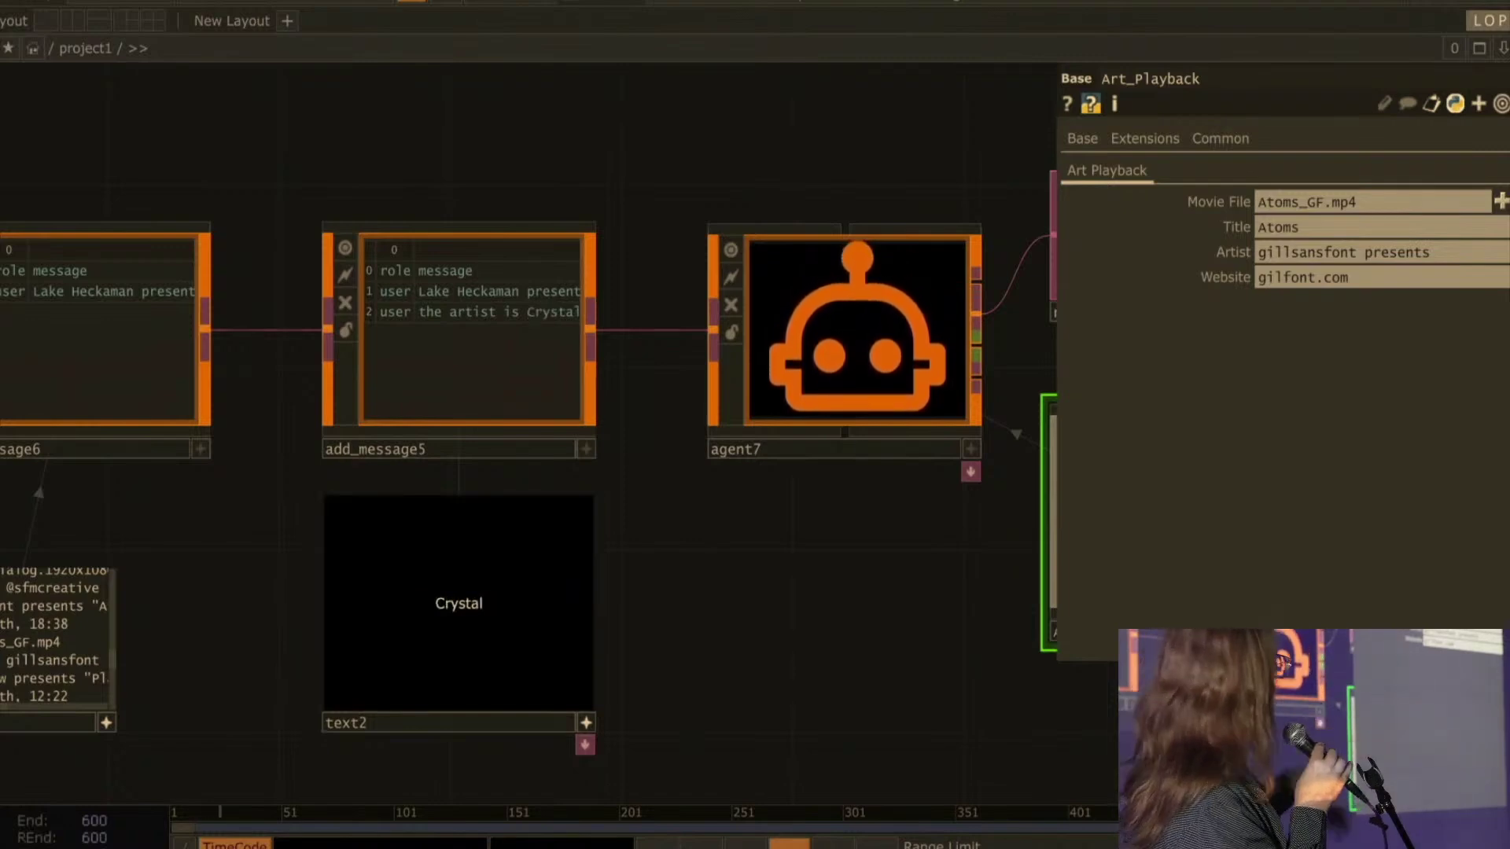
drag(475, 649, 1, 637)
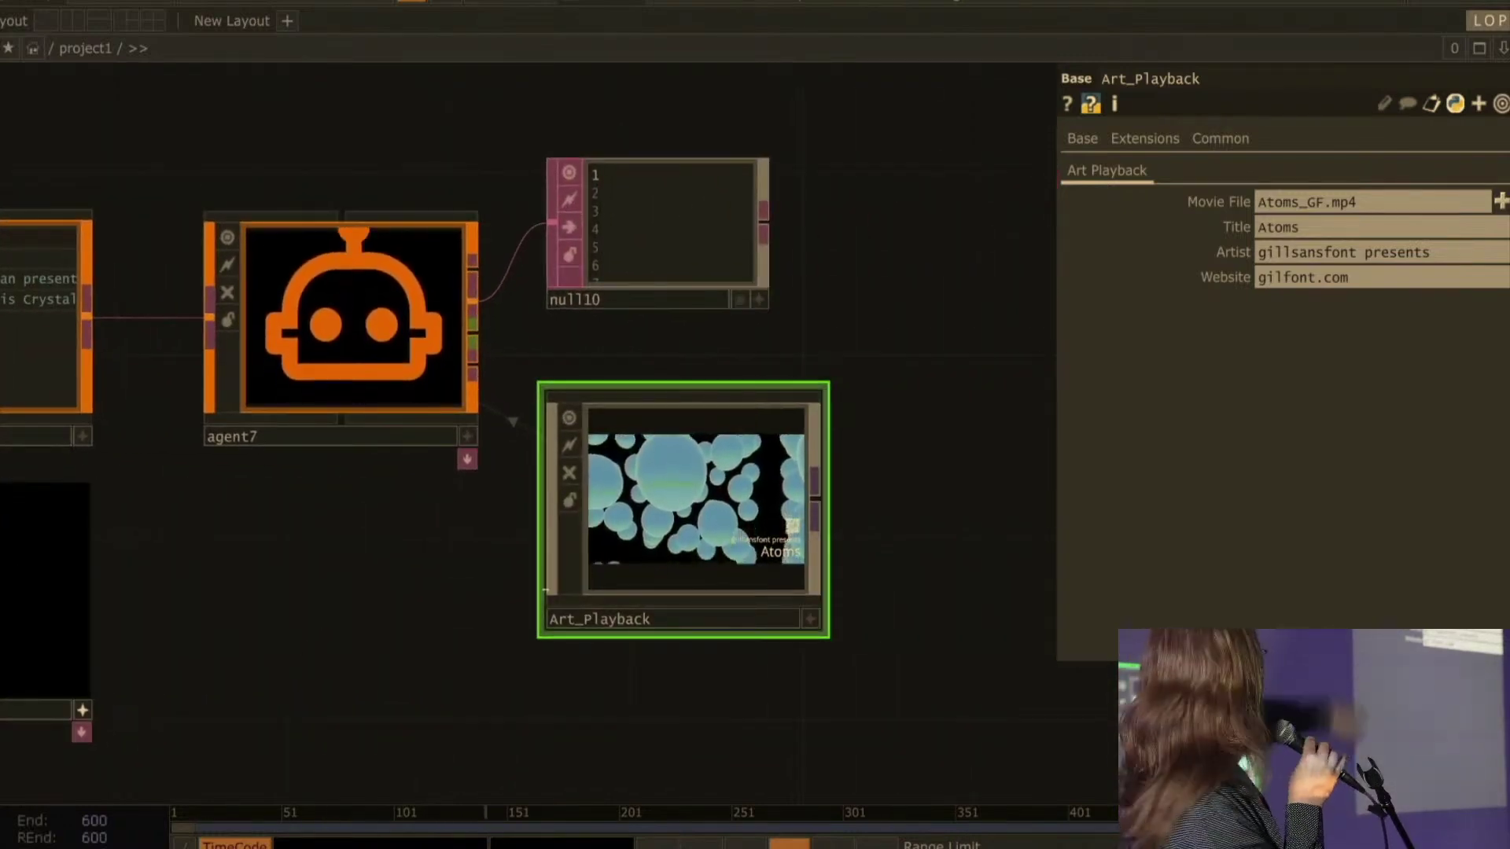
drag(323, 587, 812, 531)
scroll(408, 600, down, 2)
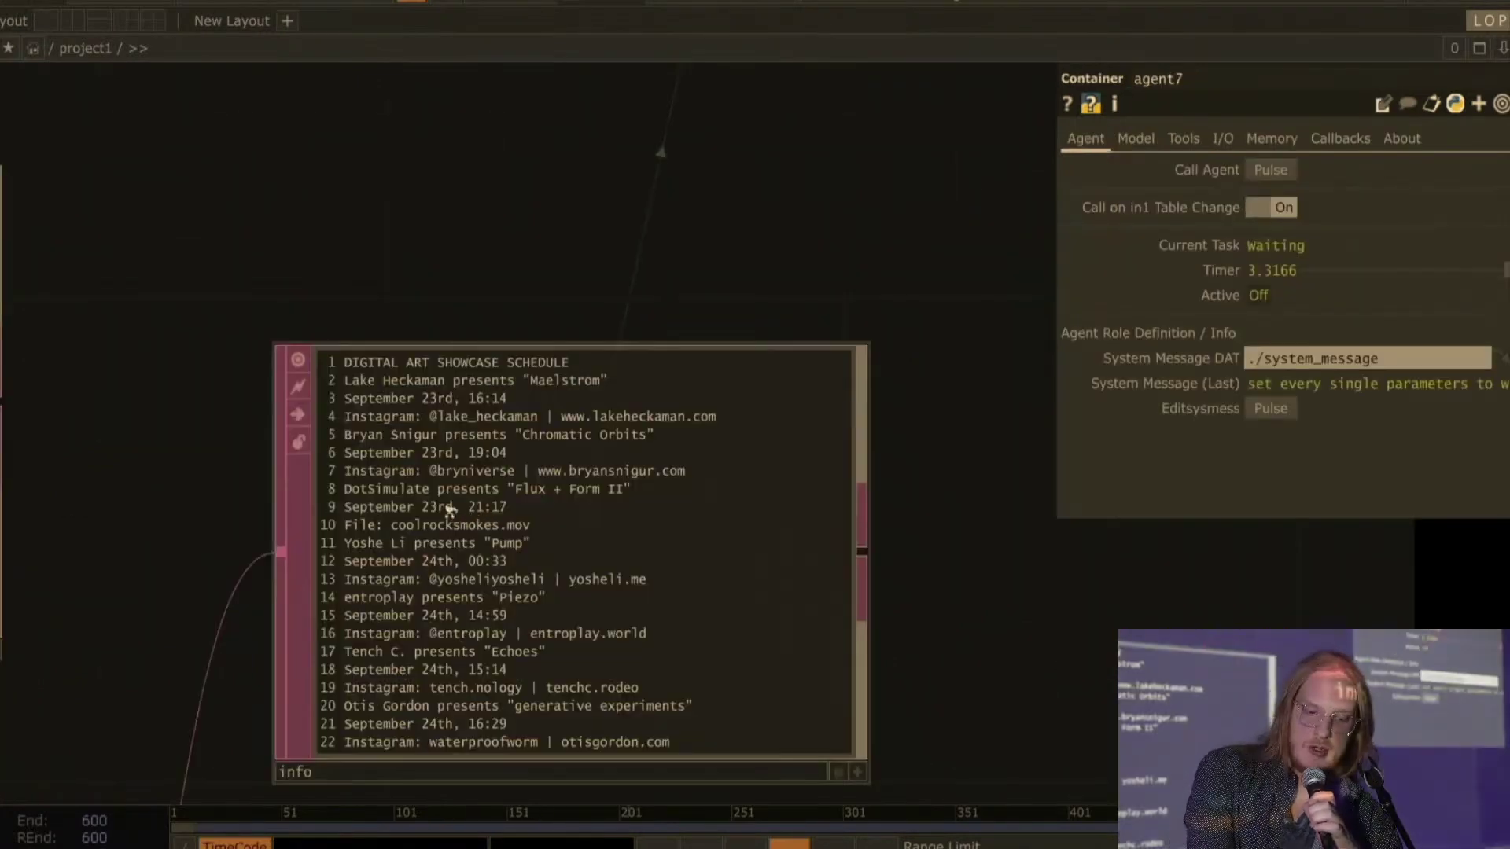
Step: Reposition the Textport window slightly and compare the parameters of rag_retriever1 and rag_index1
scroll(450, 509, down, 6)
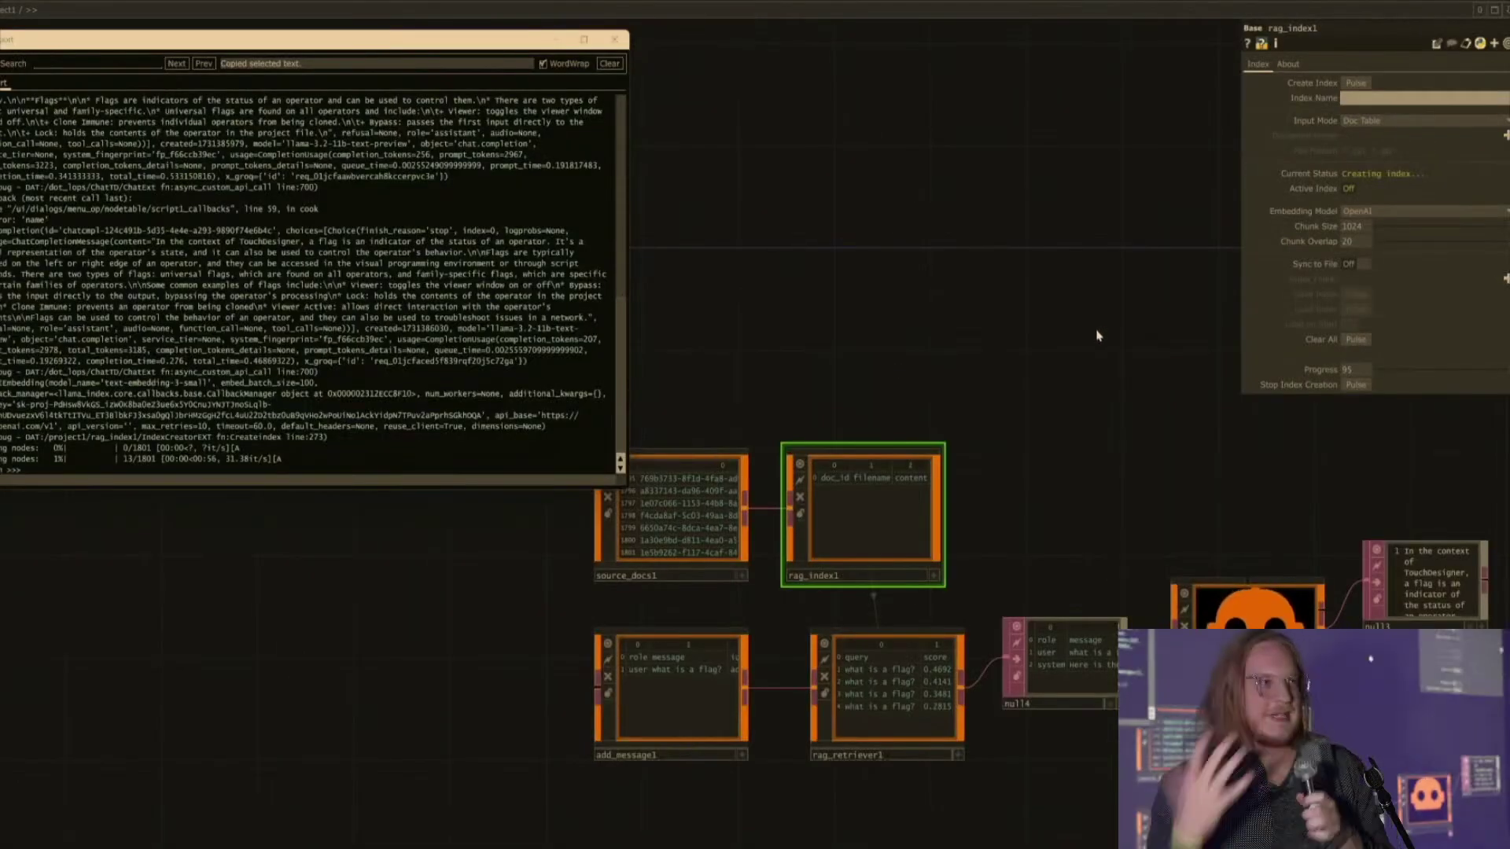
drag(323, 43, 320, 73)
click(798, 219)
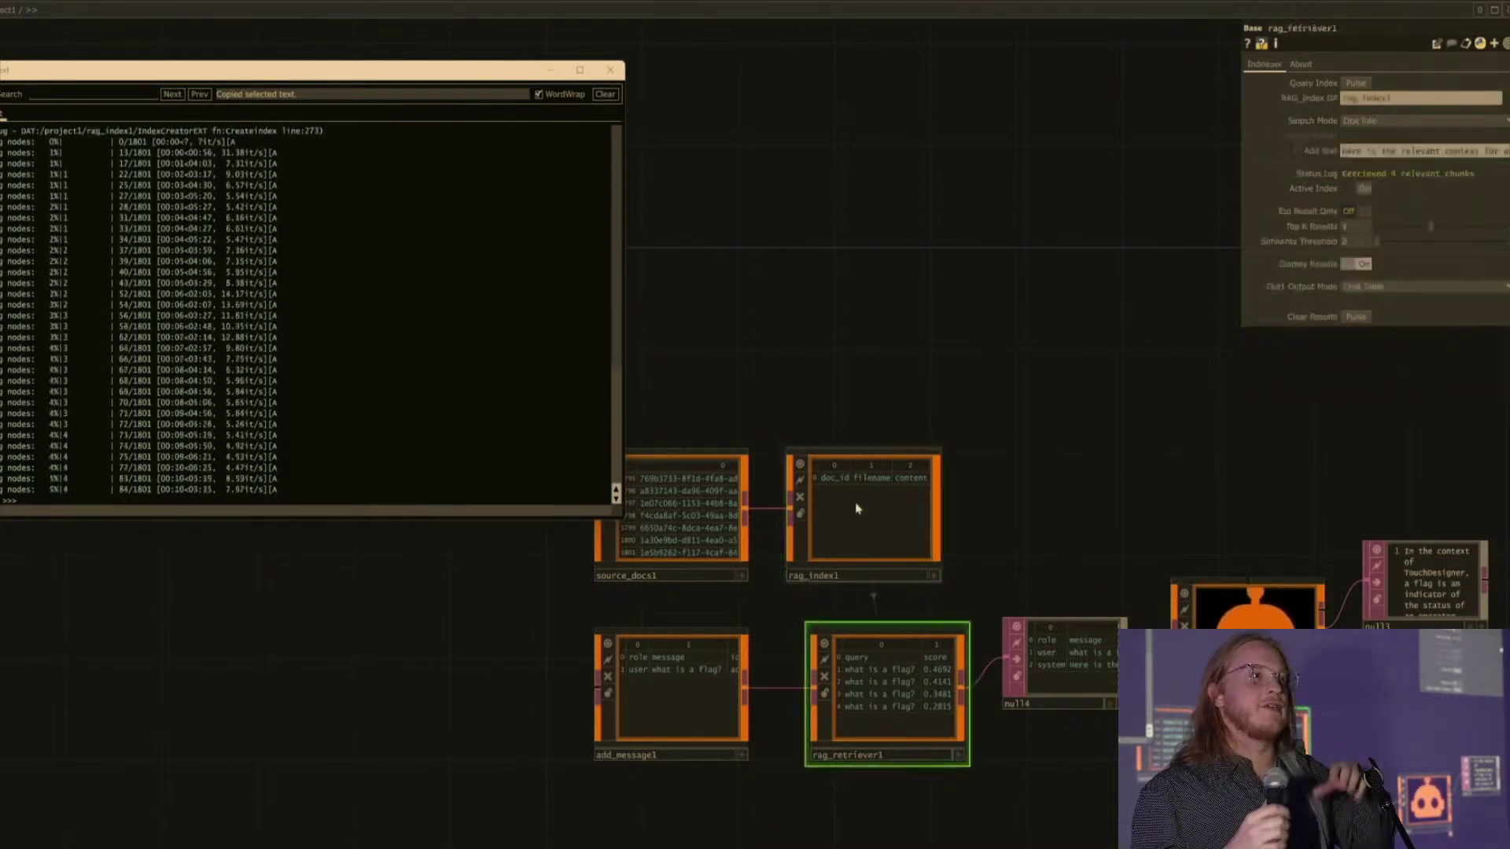
click(853, 505)
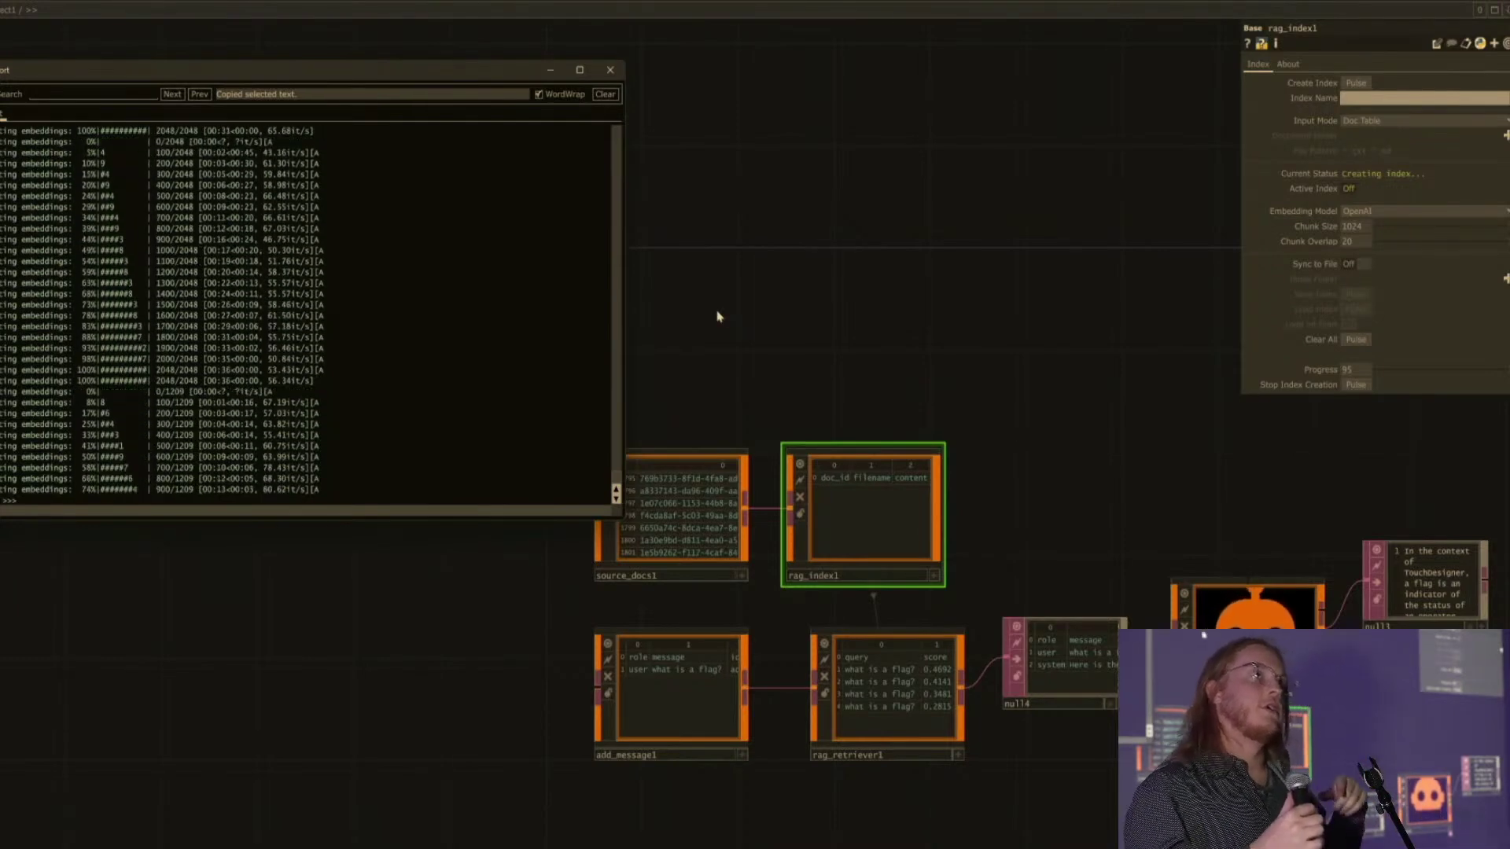
Step: Examine rag_index1's document table up close, reading through the doc_id, filename and content entries
mouse_move(119, 848)
scroll(881, 539, up, 5)
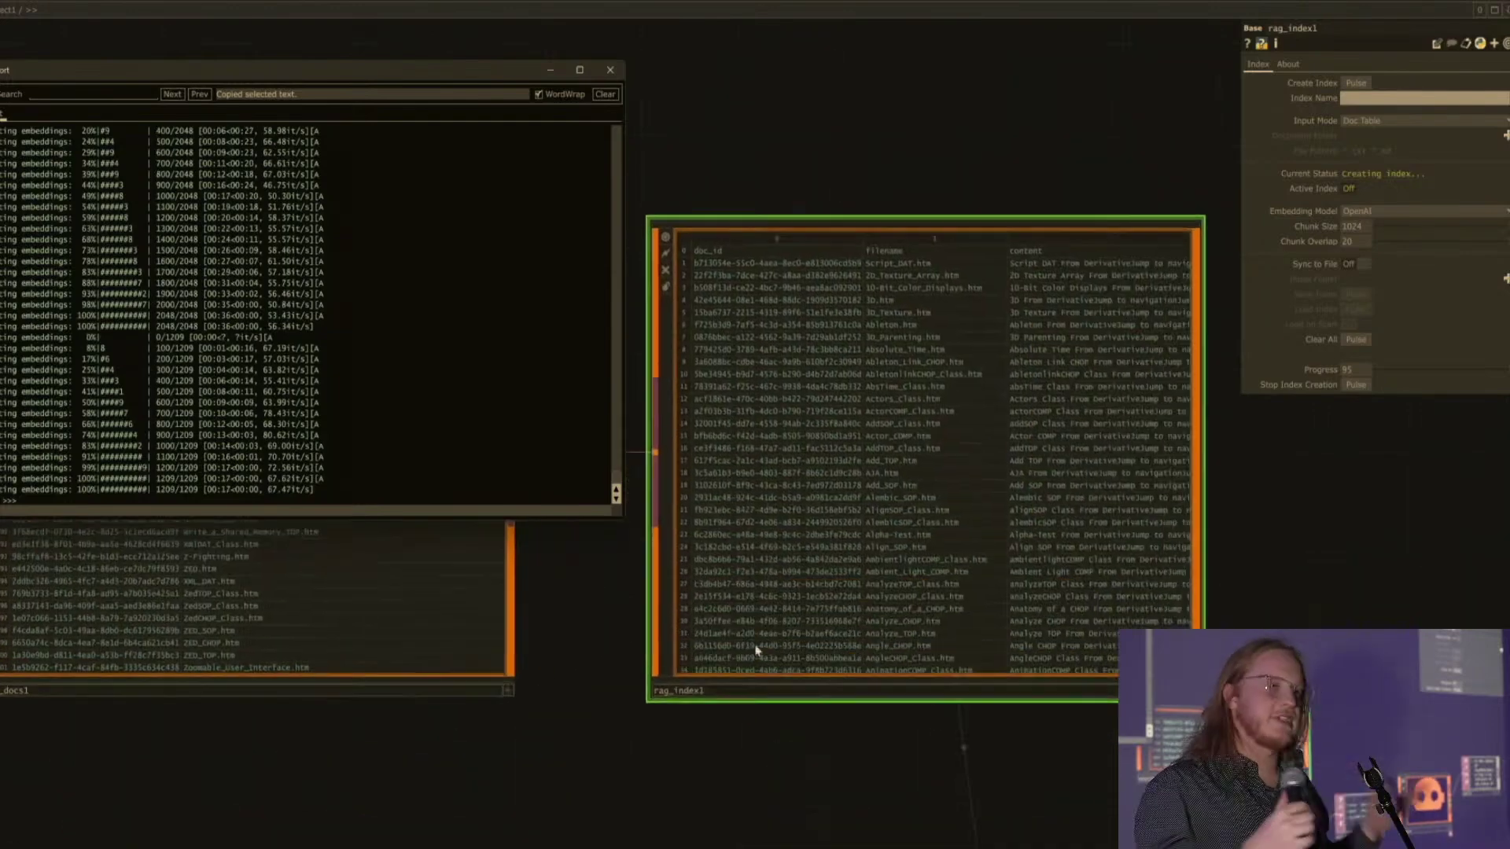
scroll(1058, 586, down, 15)
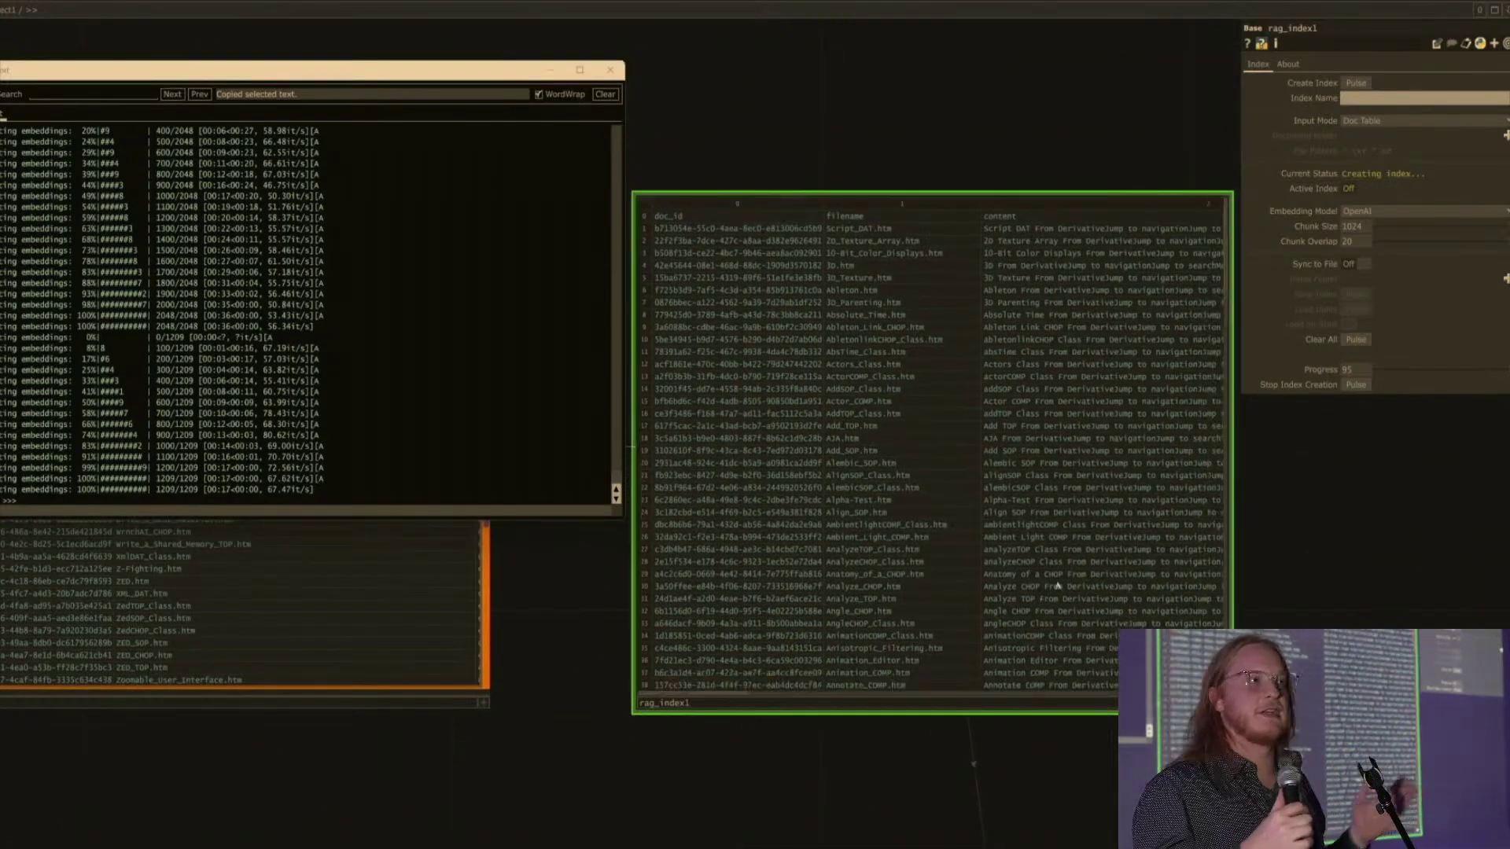
scroll(1057, 586, down, 12)
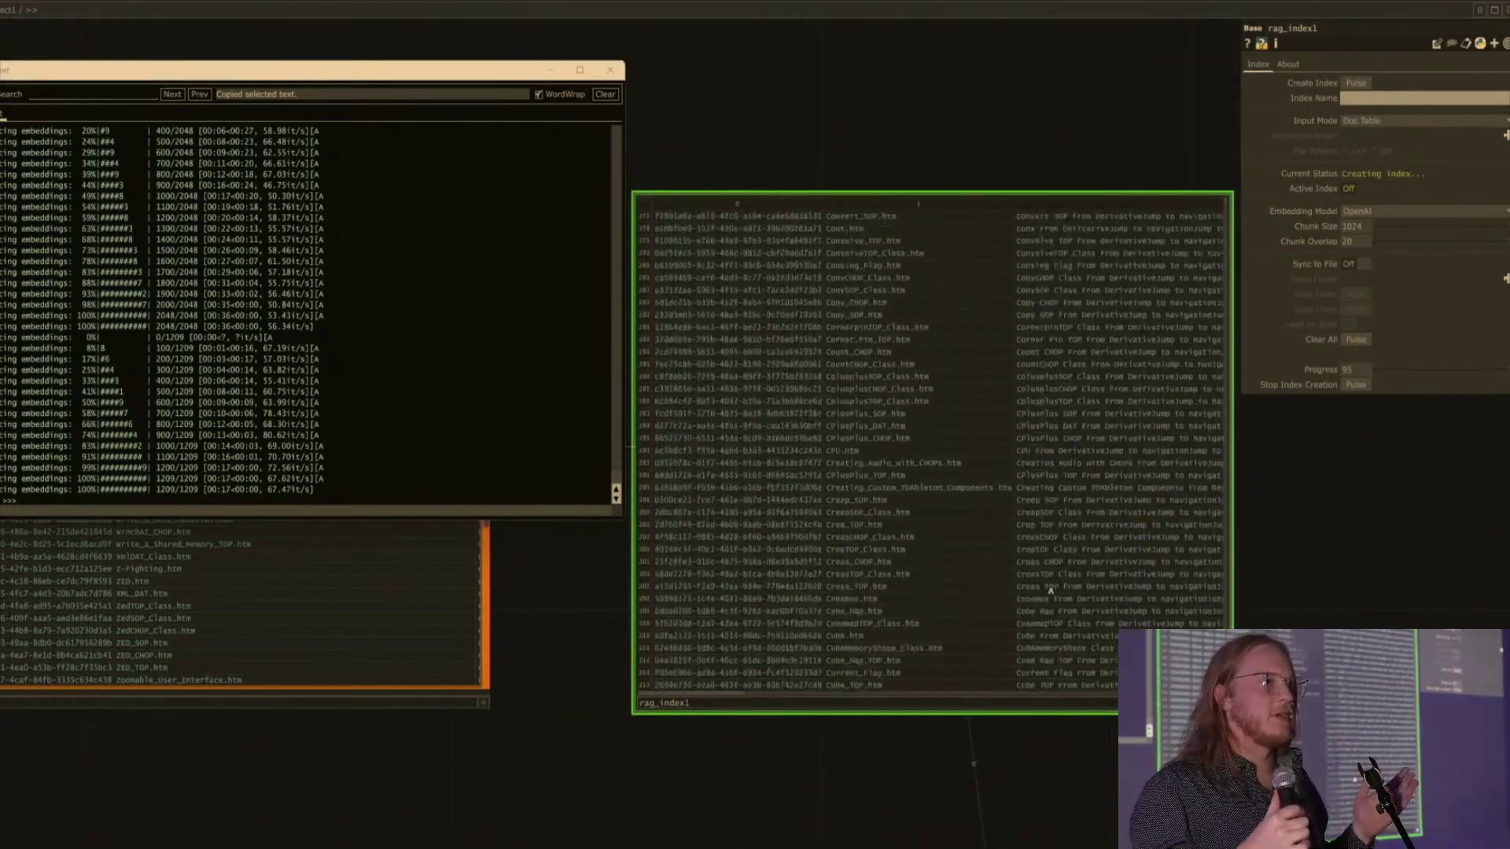
scroll(1165, 574, down, 10)
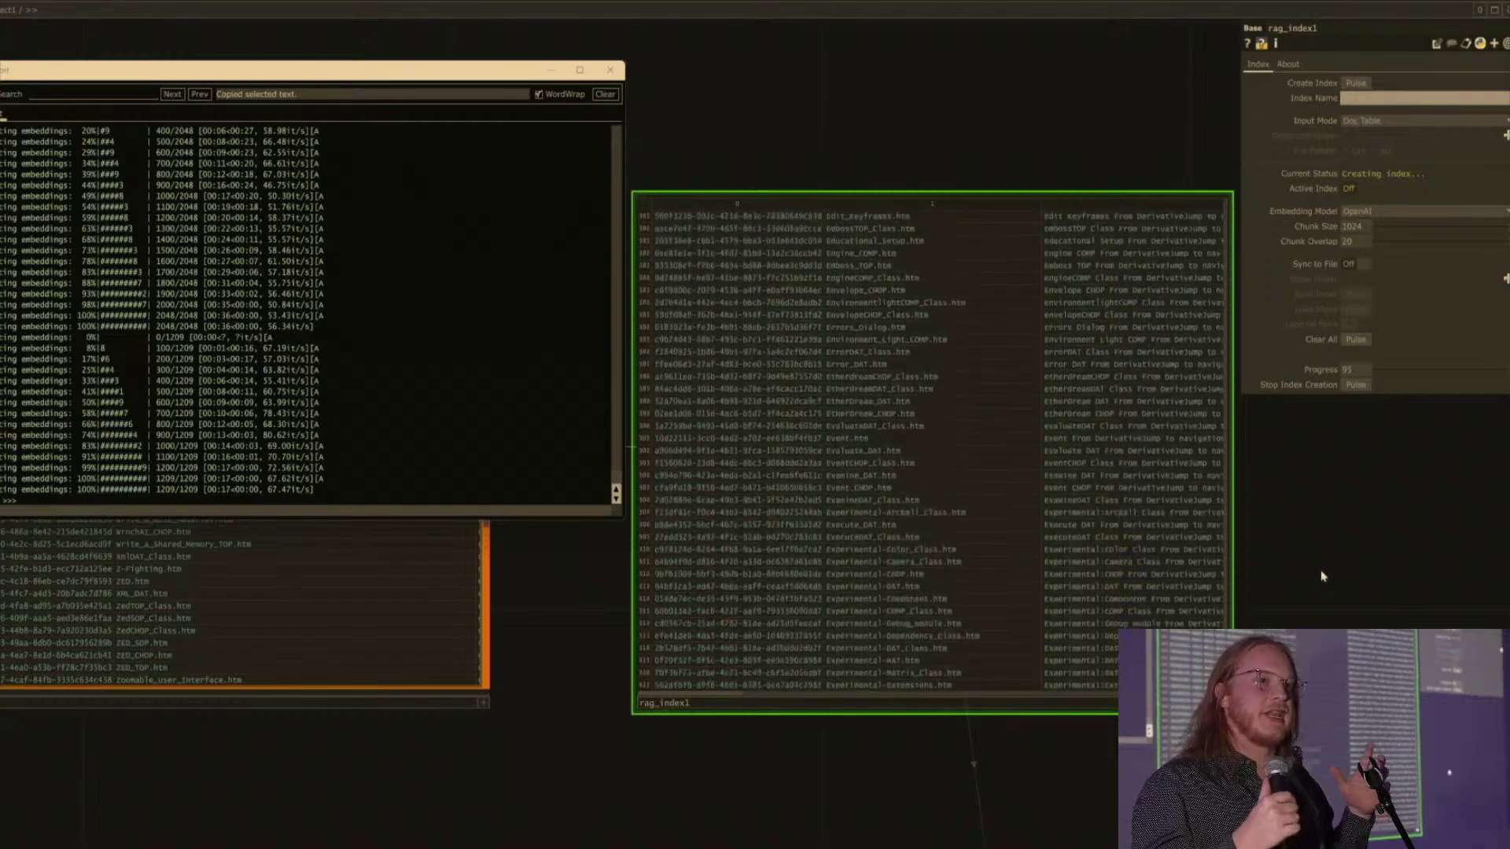
scroll(1336, 523, down, 5)
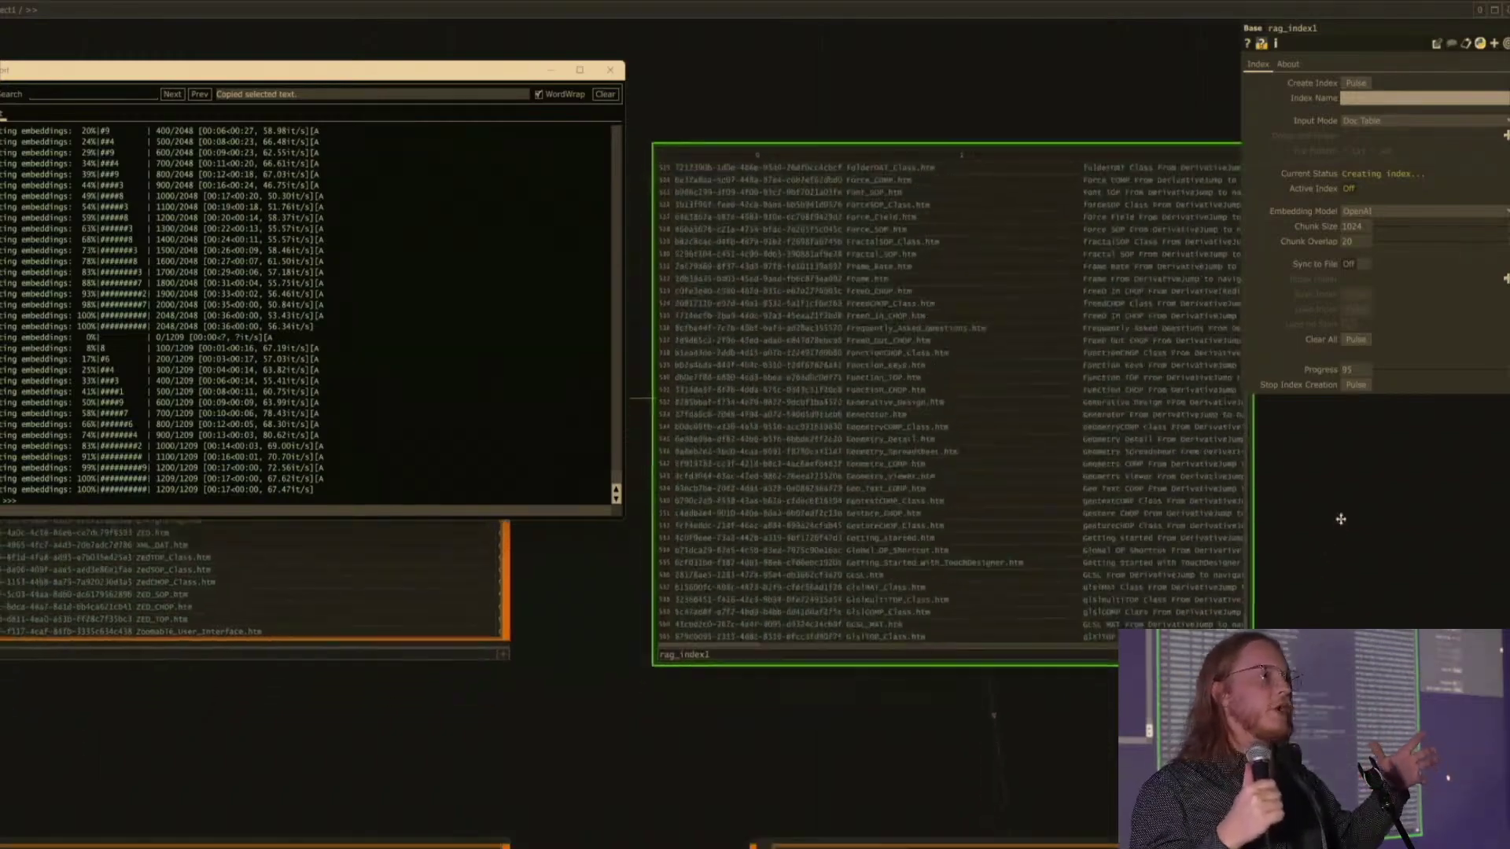
drag(1294, 503, 1283, 500)
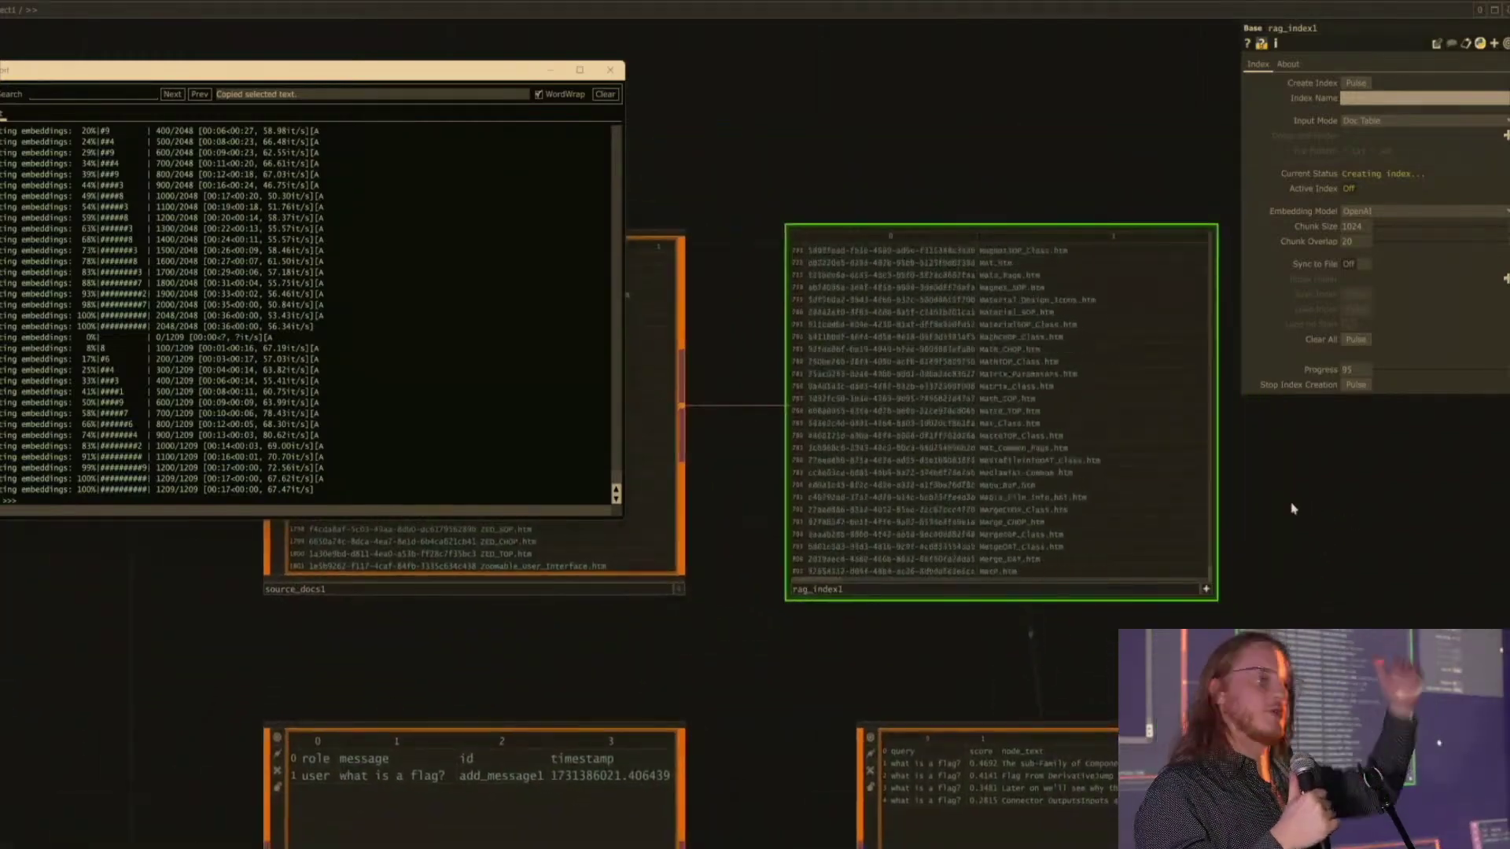
Step: Review the embedding log in the Textport and the nodes surrounding rag_index1 in the network
mouse_move(613, 482)
mouse_down()
mouse_move(621, 117)
mouse_move(613, 304)
mouse_move(632, 501)
mouse_up()
drag(910, 687, 906, 676)
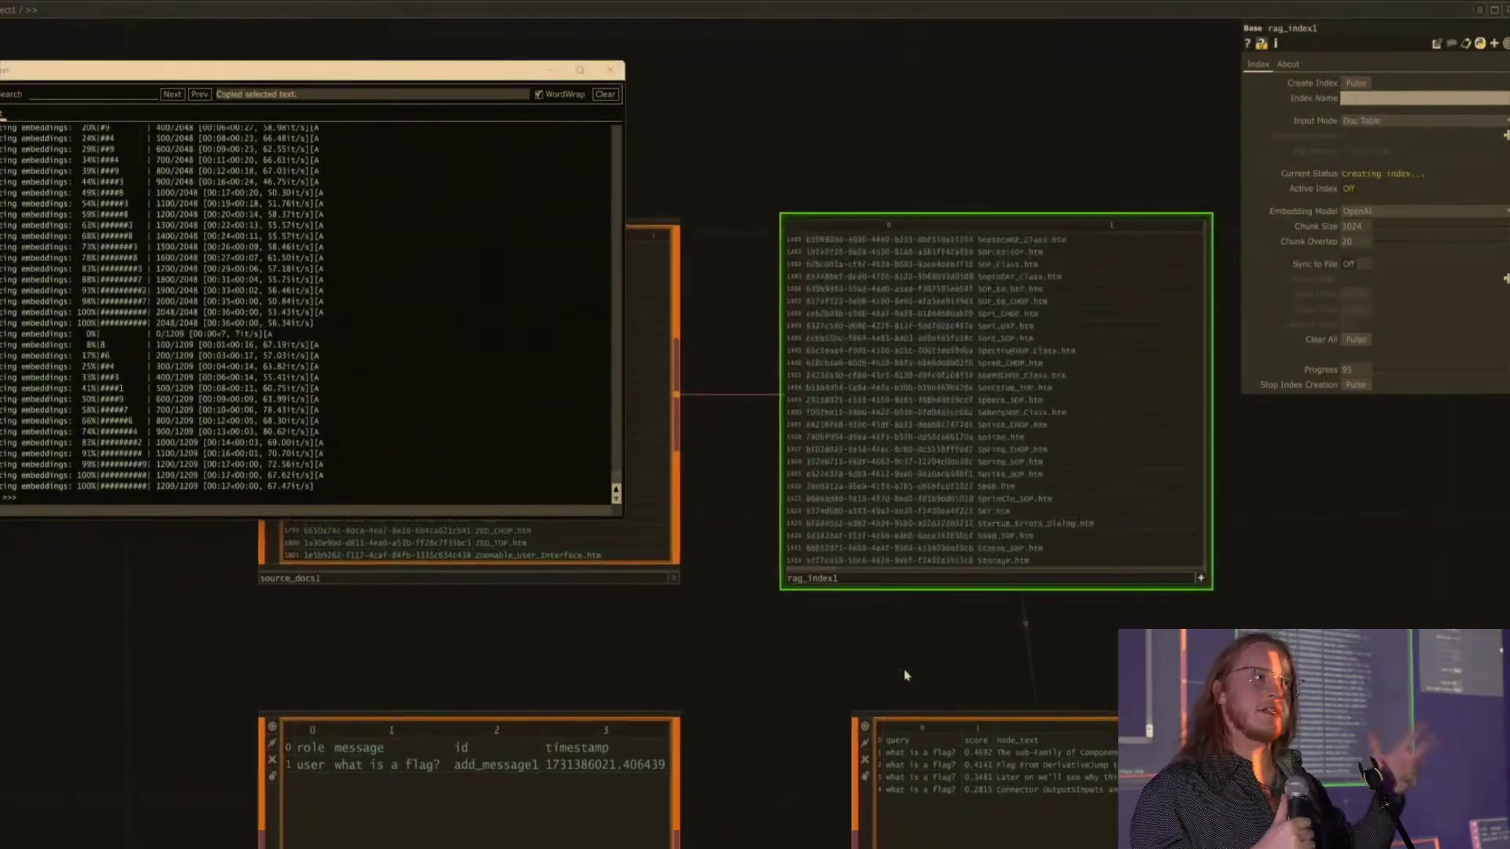
scroll(904, 670, down, 3)
drag(1194, 624, 1117, 475)
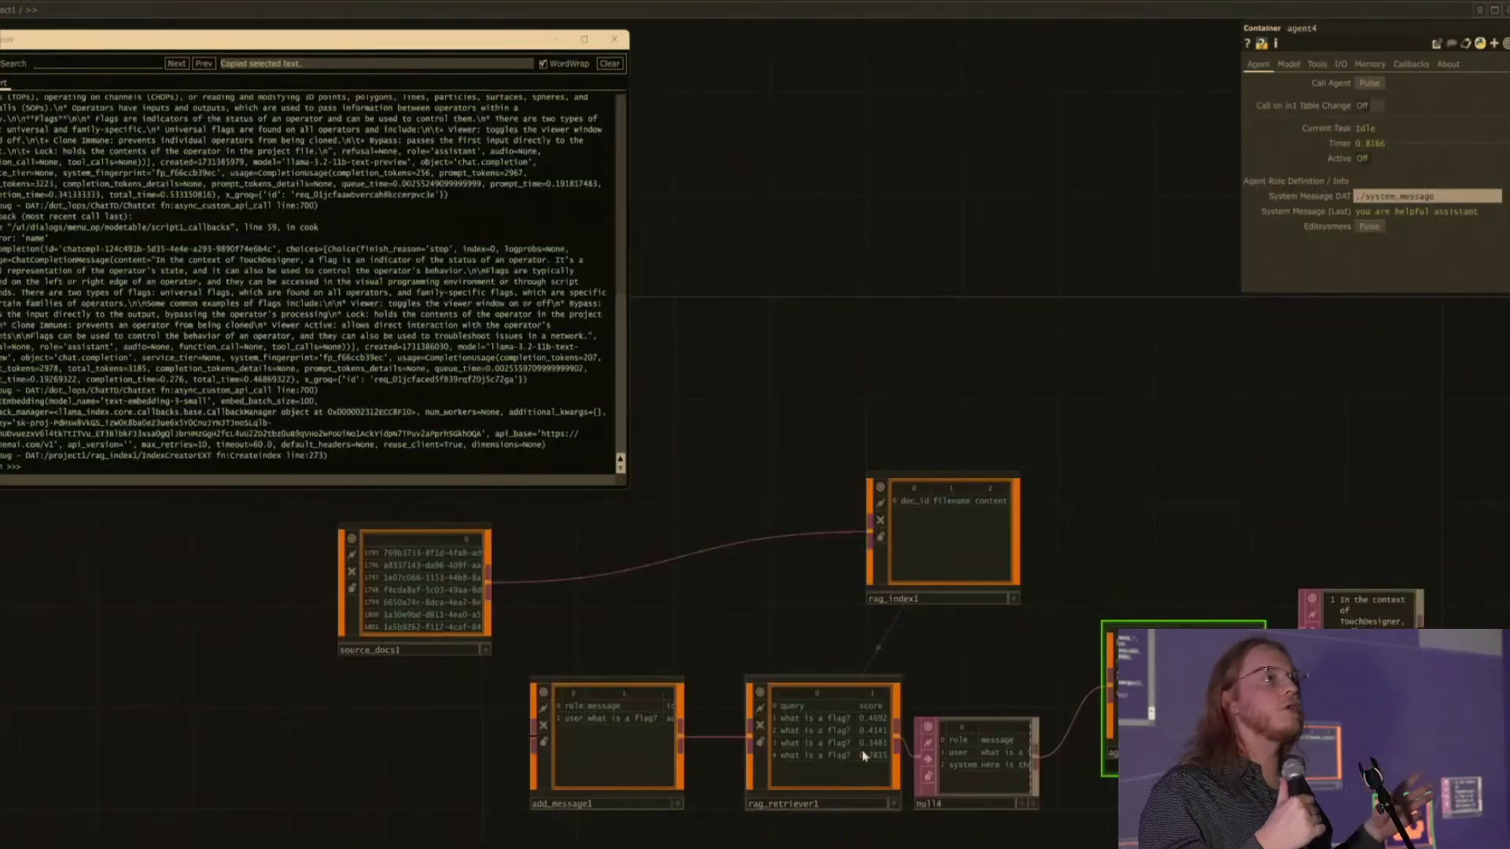
Step: Inspect rag_retriever1 and rag_index1, and shift the Textport window to follow the index creation progress
click(863, 756)
click(948, 542)
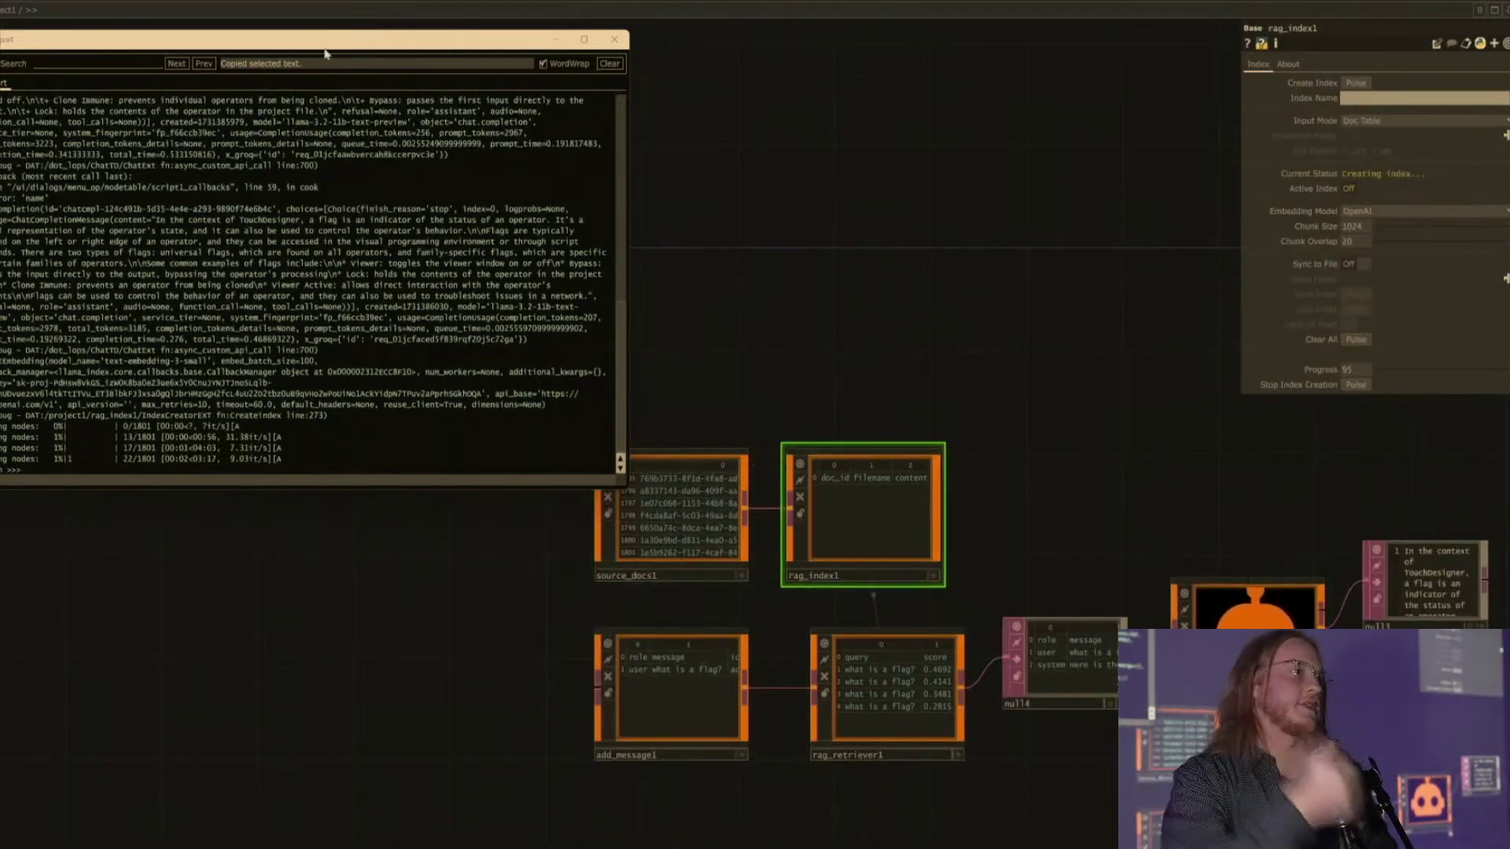
drag(313, 40, 309, 69)
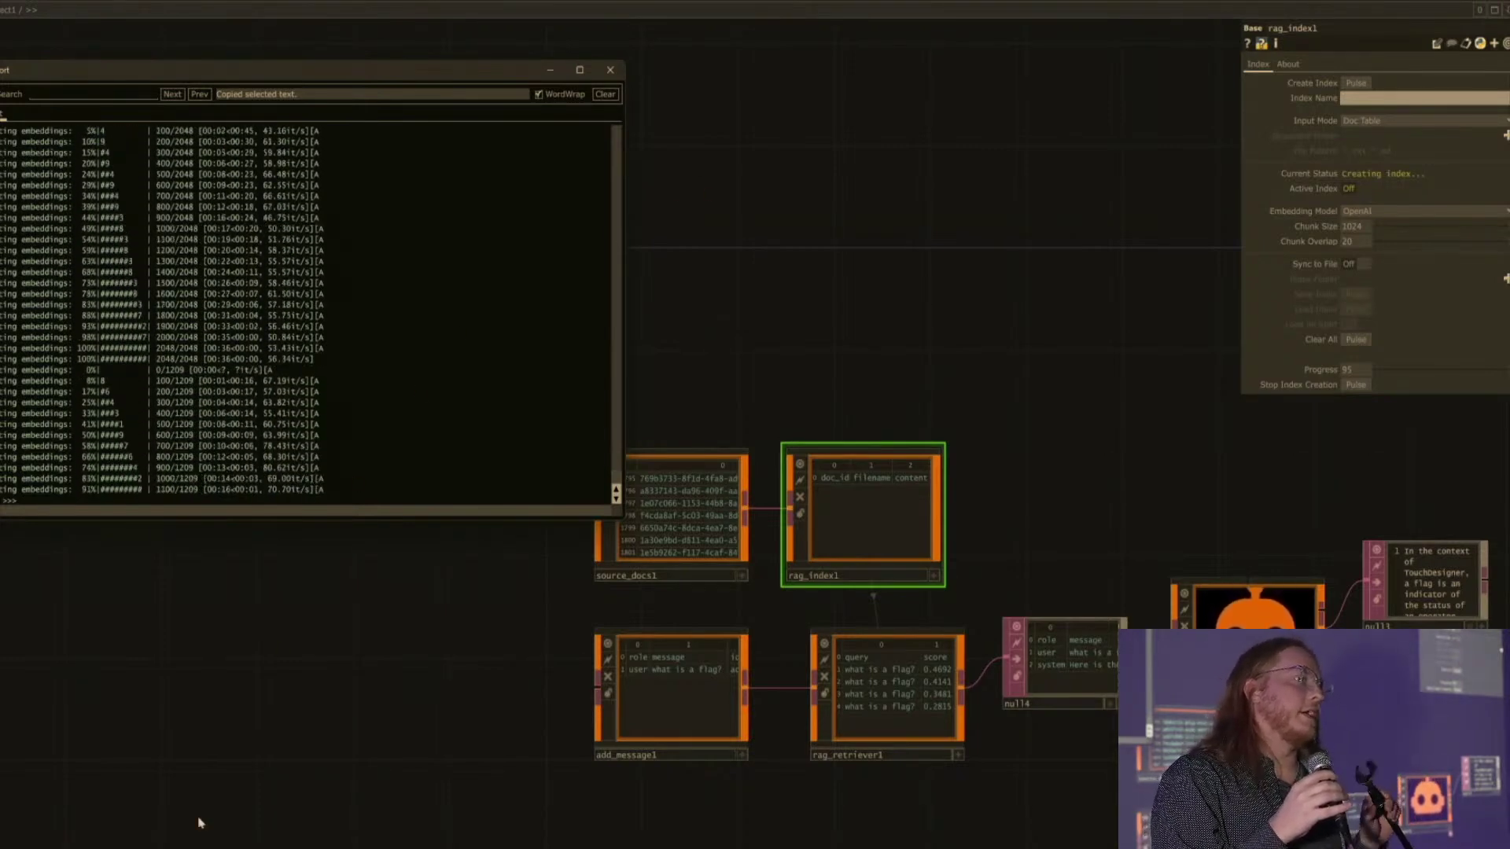
mouse_move(119, 848)
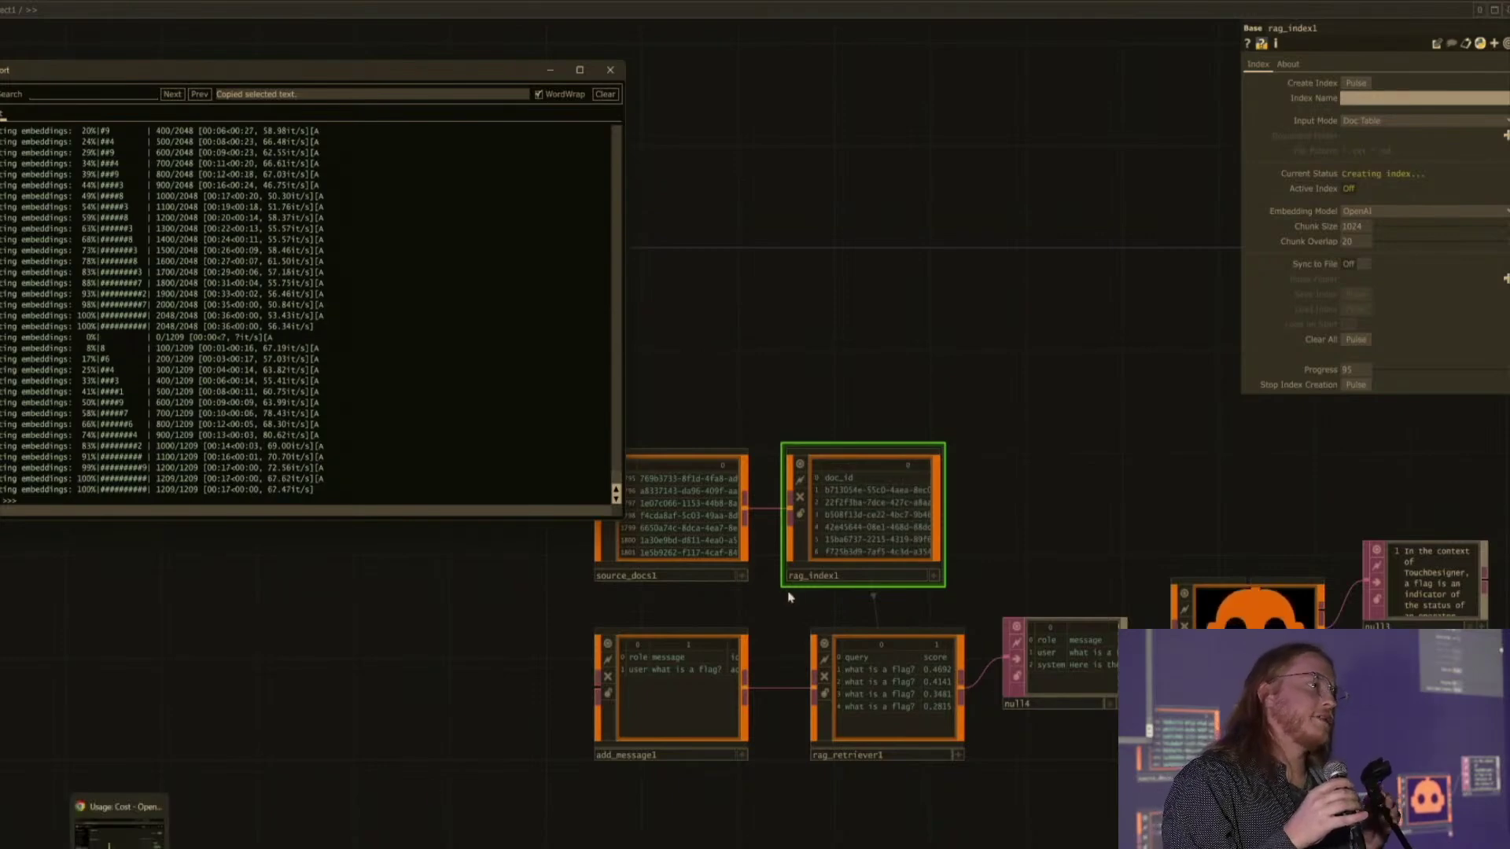
Step: Enlarge the rag_index1 viewer and look through the TouchDesigner help pages listed in its table
scroll(865, 530, up, 5)
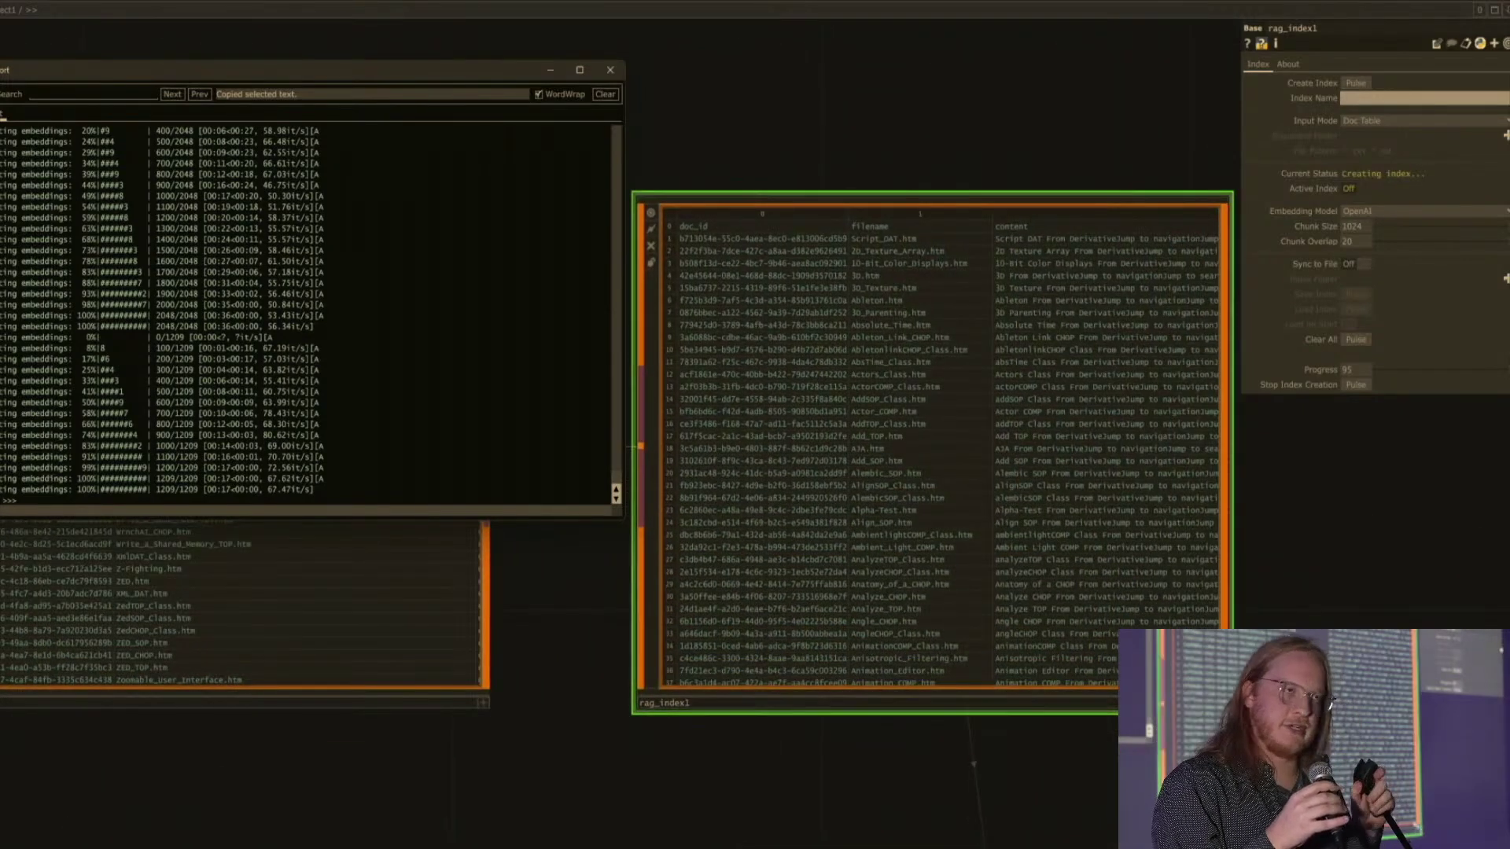
key(a)
scroll(1058, 585, down, 15)
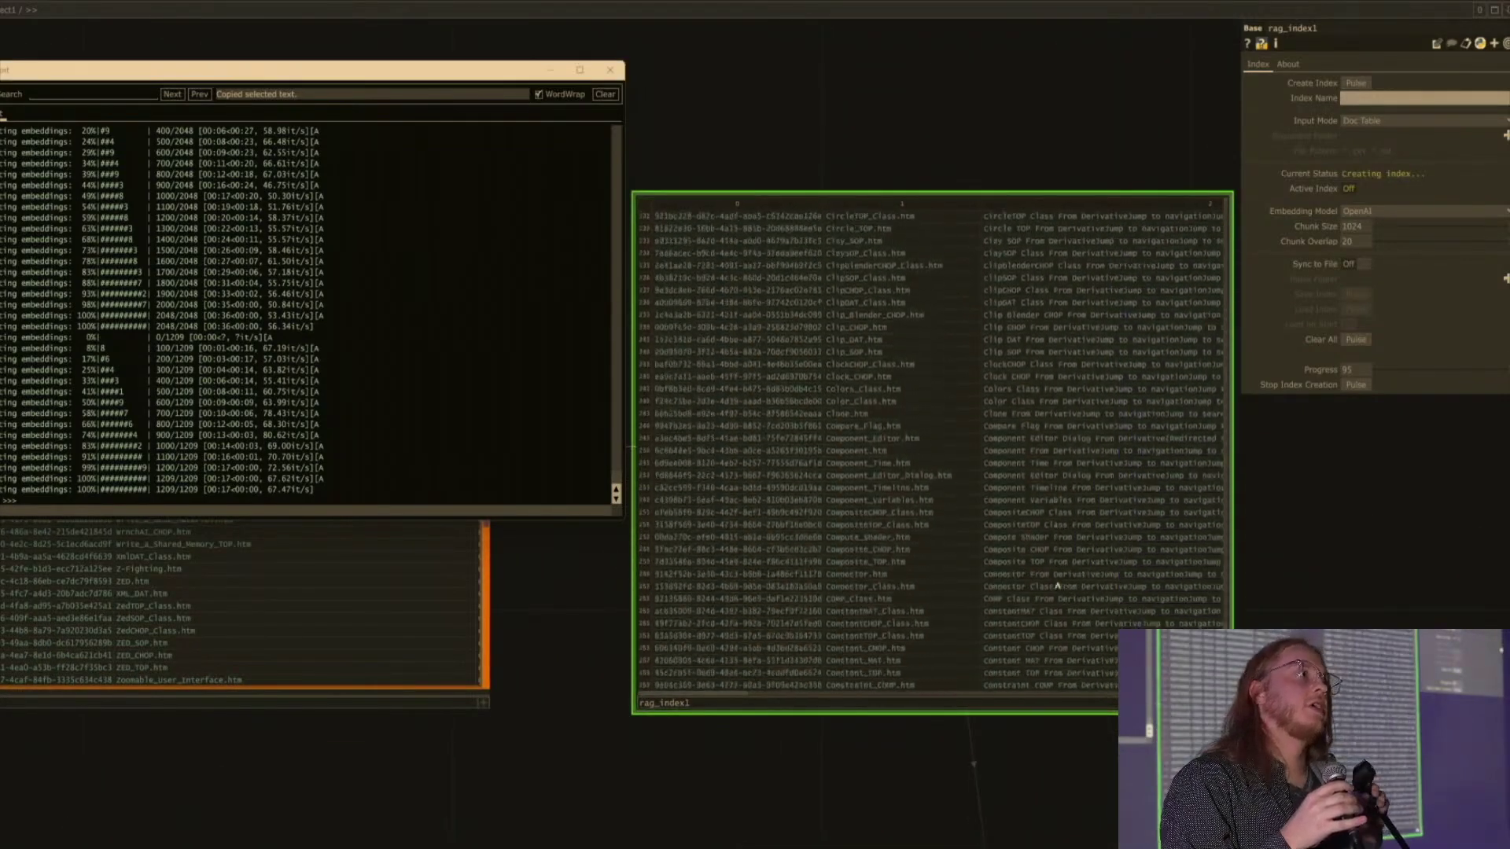
scroll(1049, 588, down, 2)
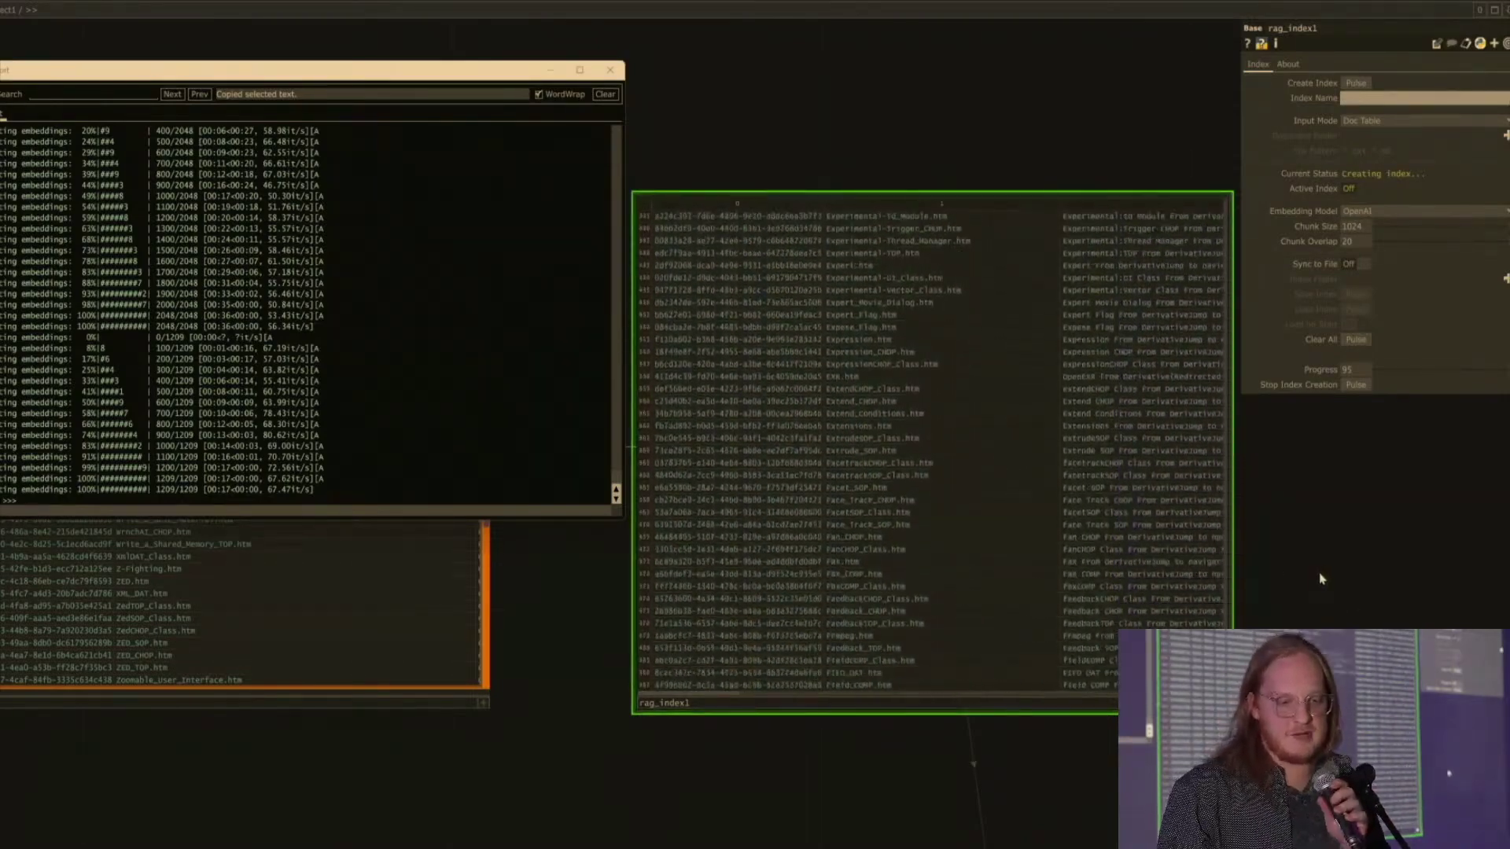
drag(1323, 576, 1291, 504)
scroll(1343, 521, down, 3)
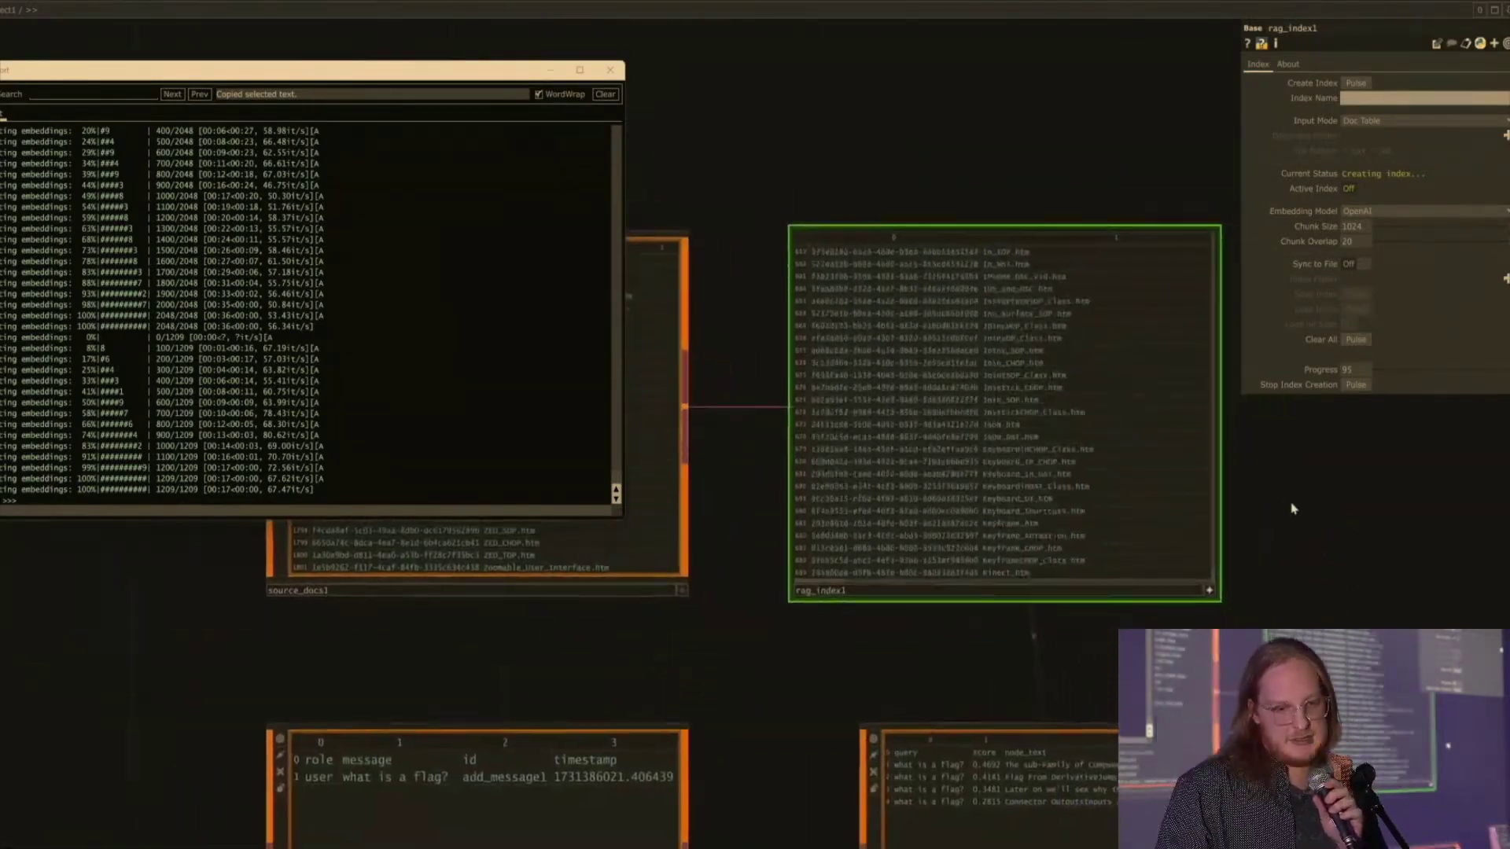
Step: Check the Textport's embedding progress, the end of rag_index1's list and the add_message1 and rag_retriever1 tables
drag(616, 481, 632, 522)
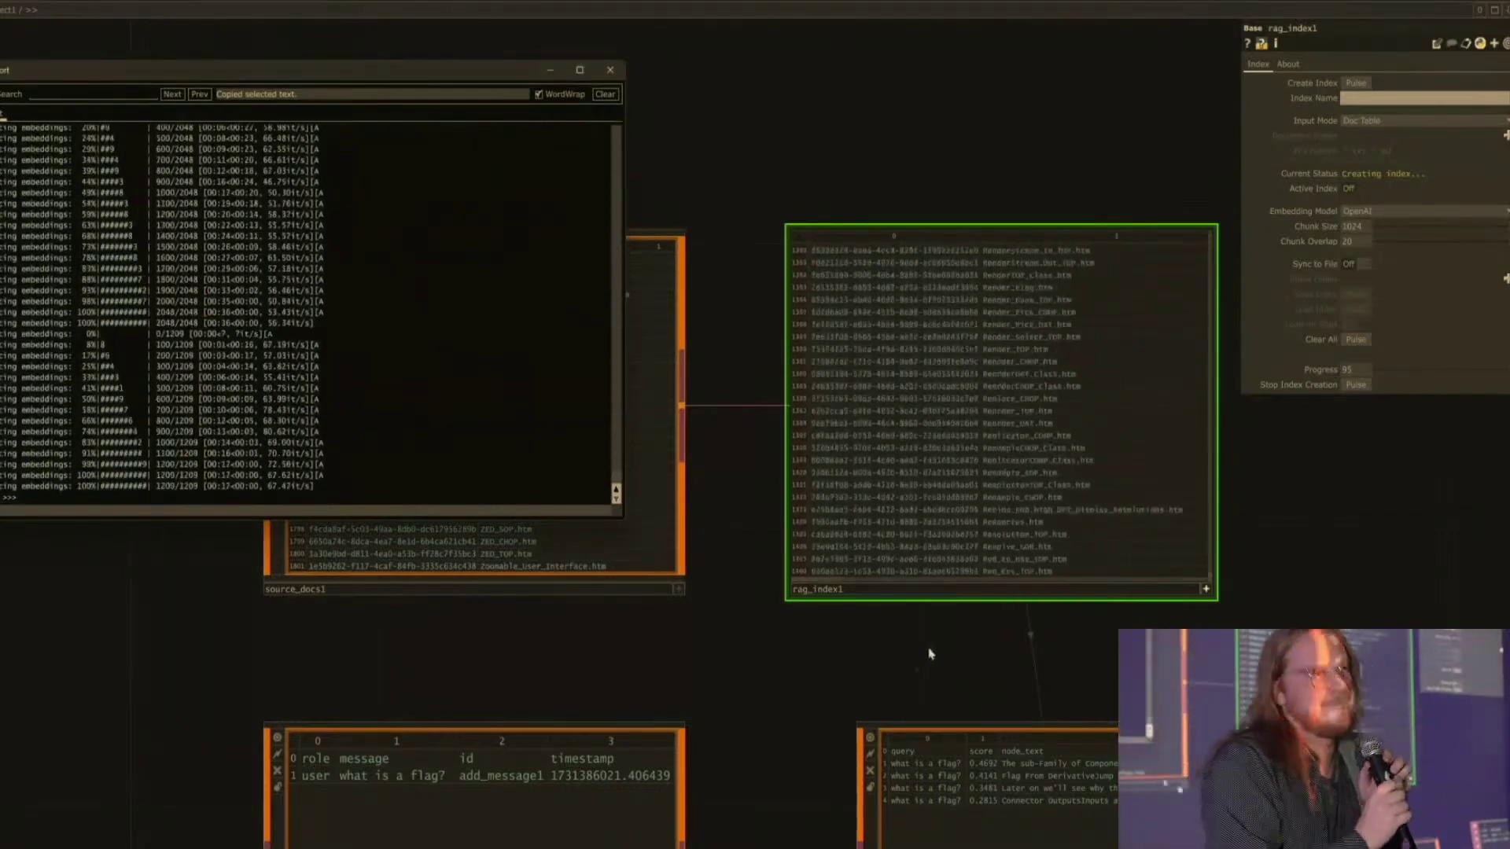
drag(910, 686, 905, 675)
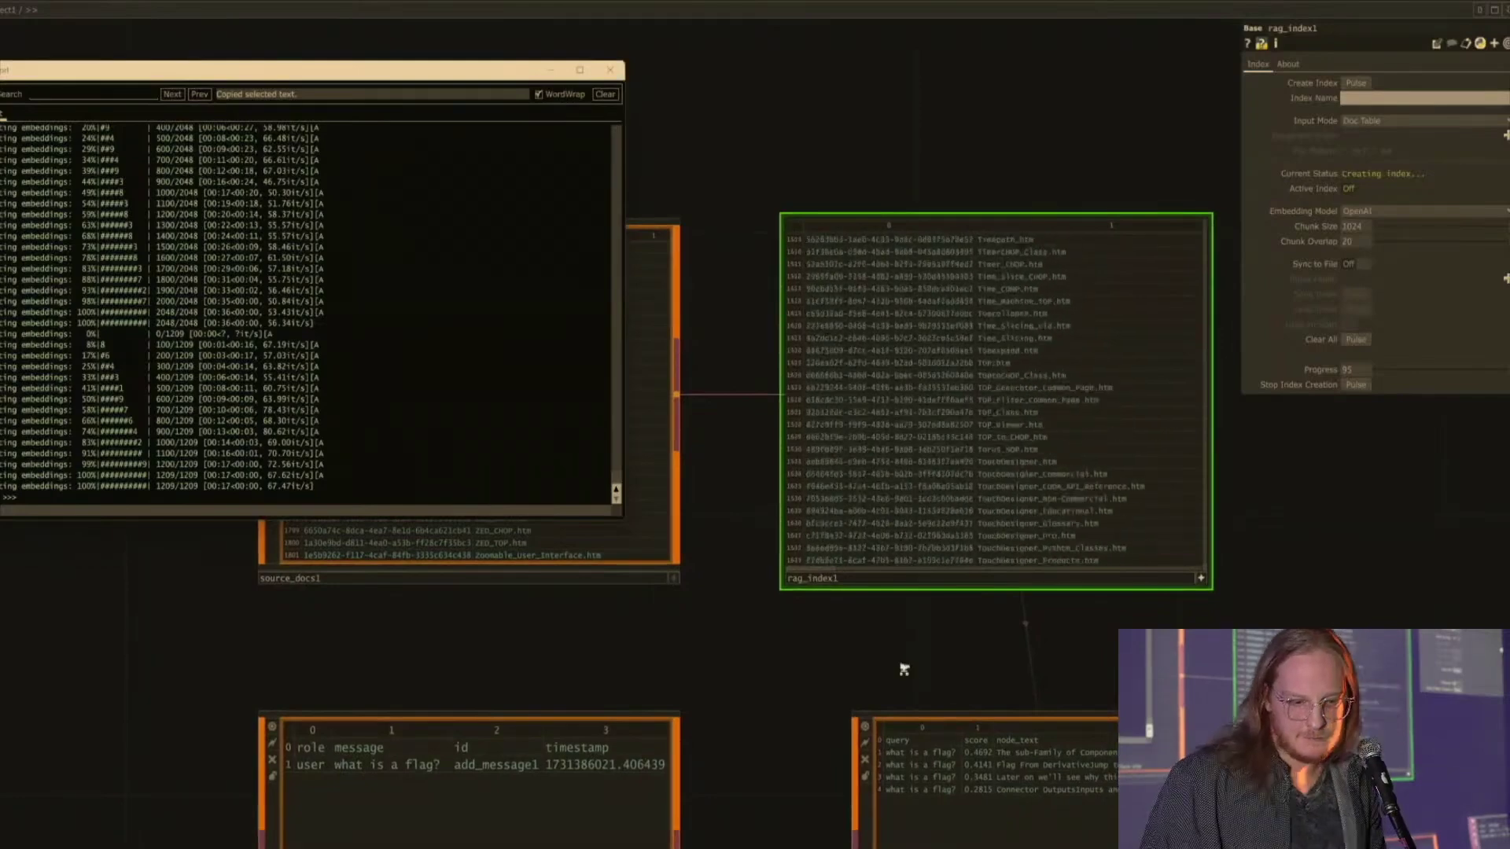
scroll(904, 676, down, 3)
drag(1085, 666, 1010, 518)
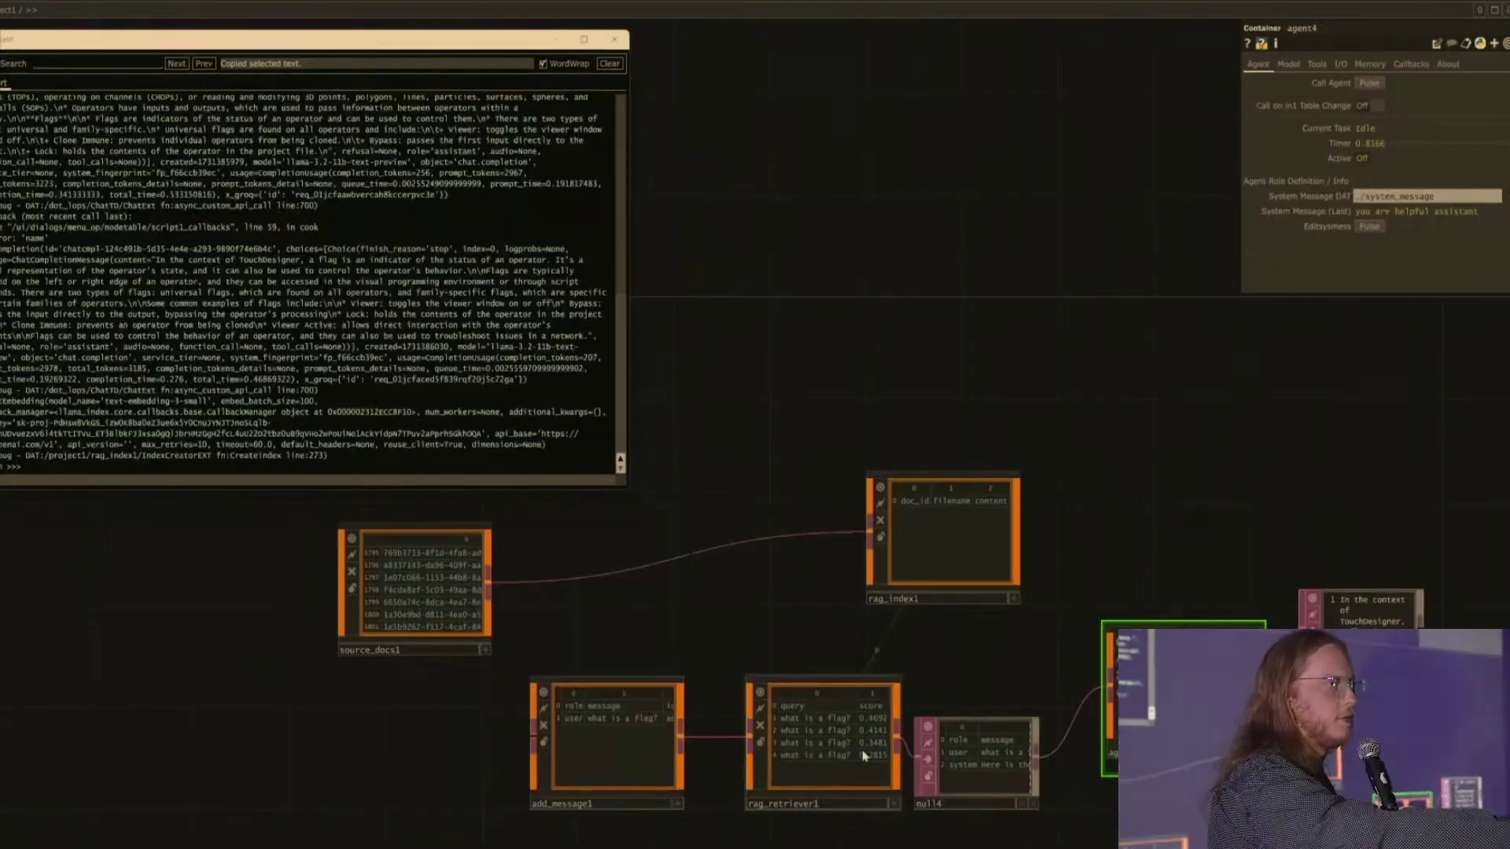
Step: View rag_index1's settings after rag_retriever1 and move the Textport window to watch its node parsing output
click(863, 756)
click(940, 569)
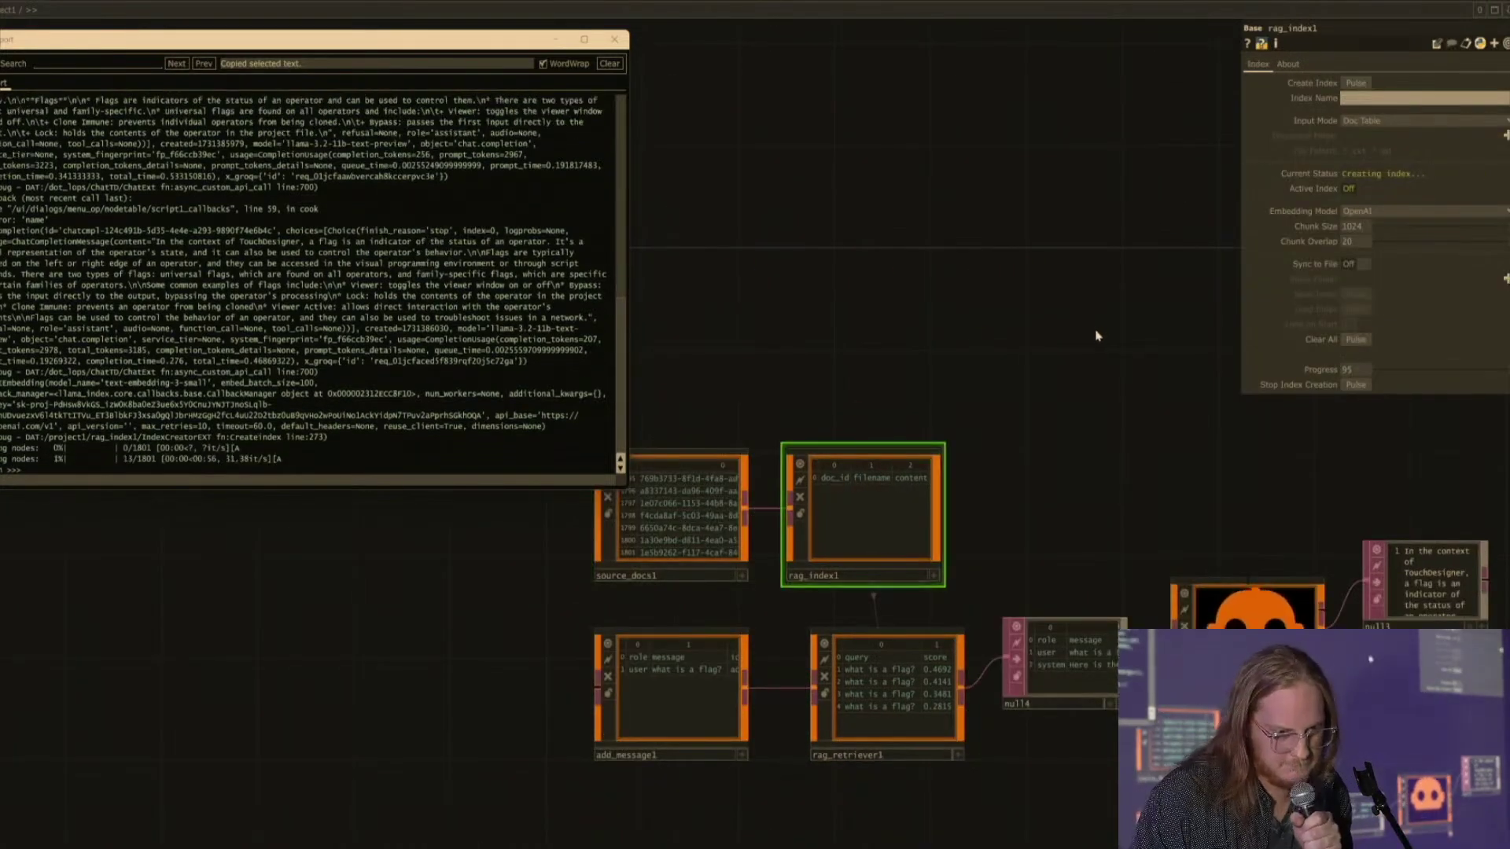
drag(325, 44, 321, 75)
click(827, 220)
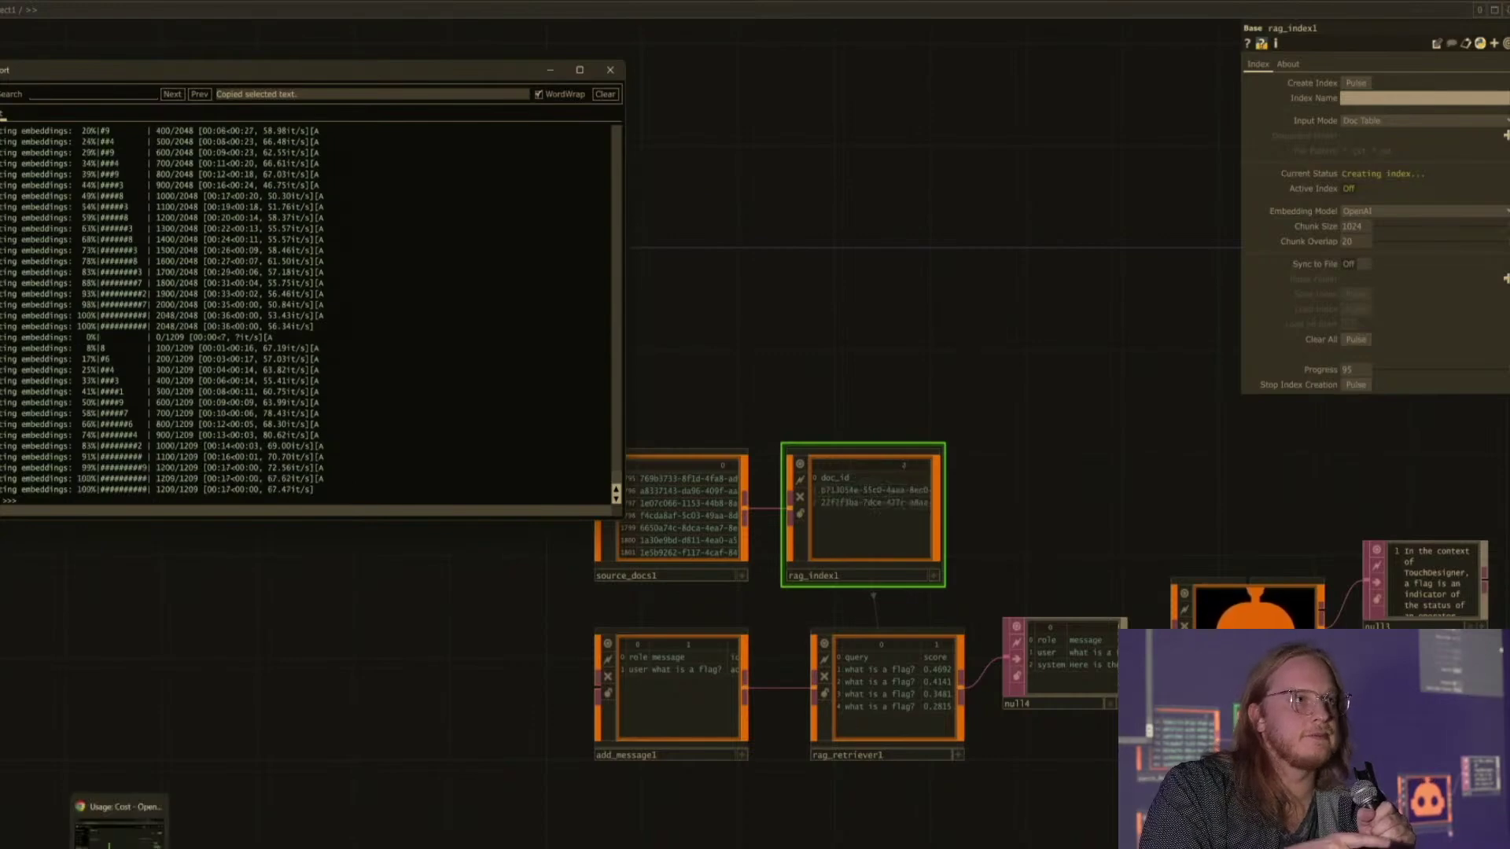
Step: Read down the filenames indexed in rag_index1, check the Textport's parsing log and return to the retrieval network
scroll(860, 529, up, 5)
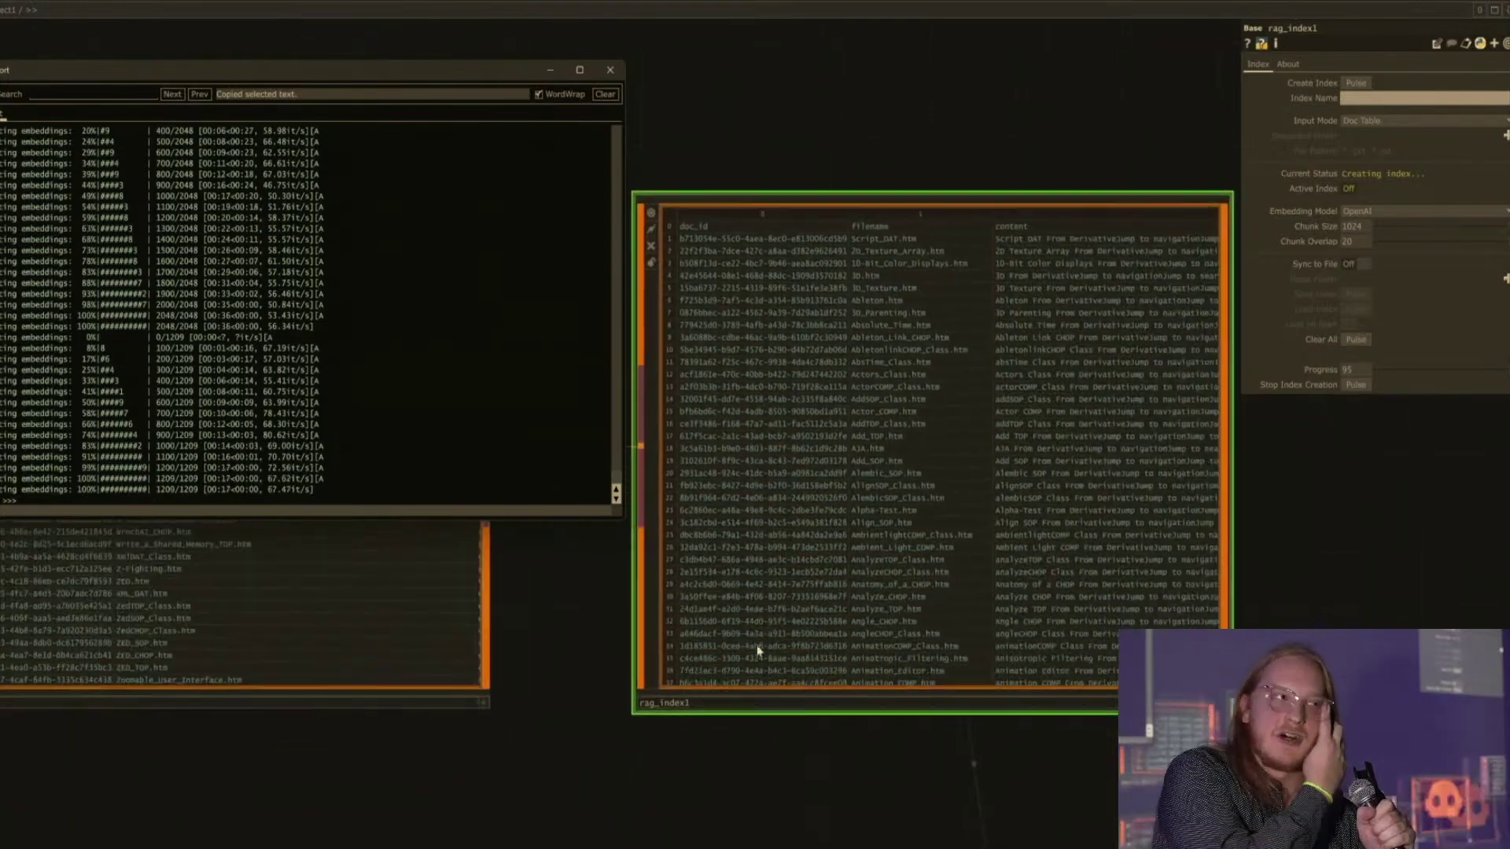
click(1222, 702)
scroll(1057, 586, down, 15)
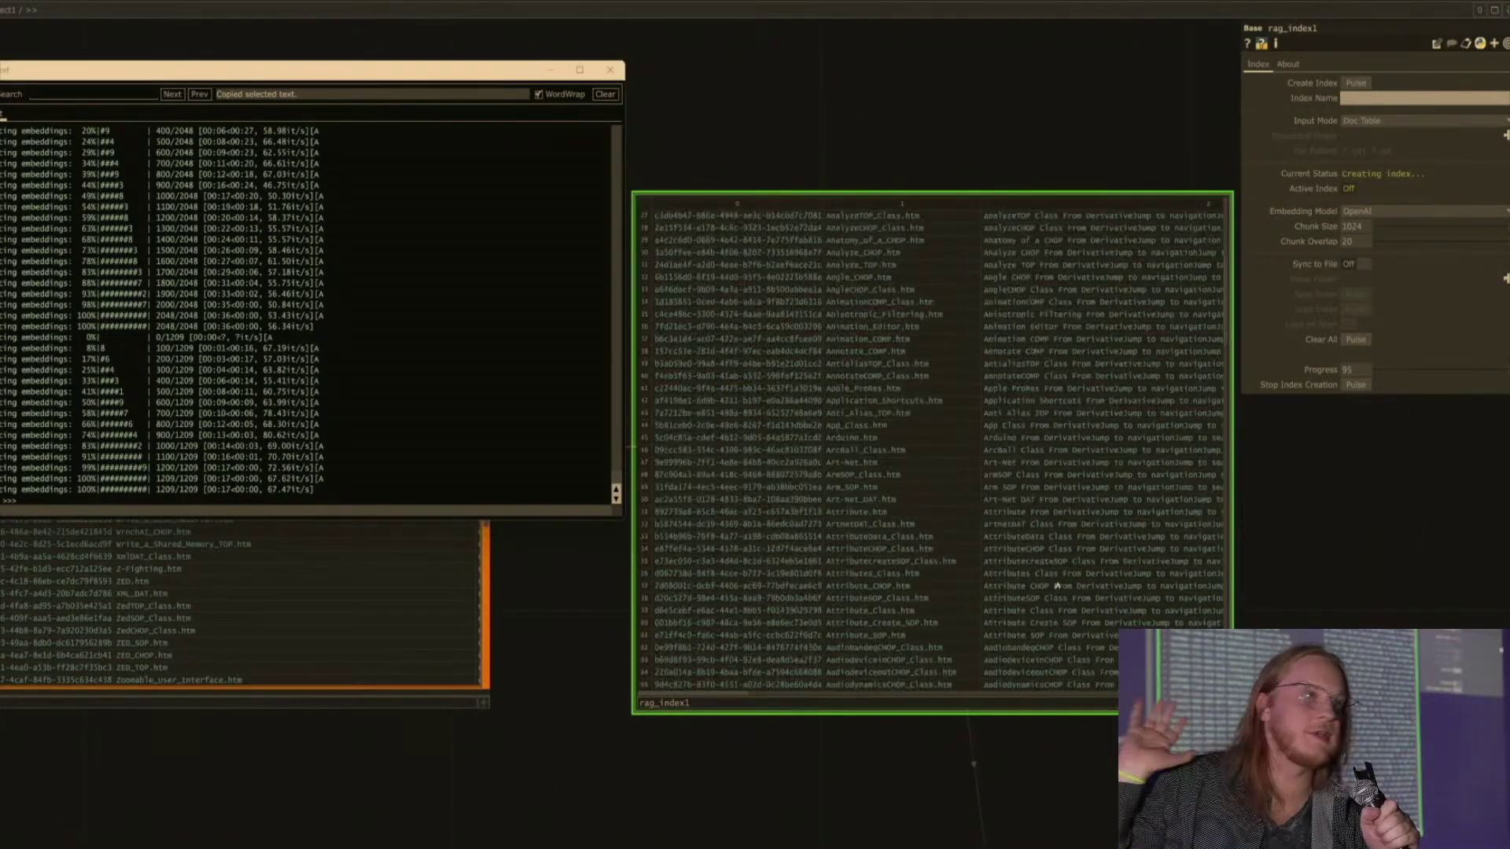
scroll(1058, 585, down, 10)
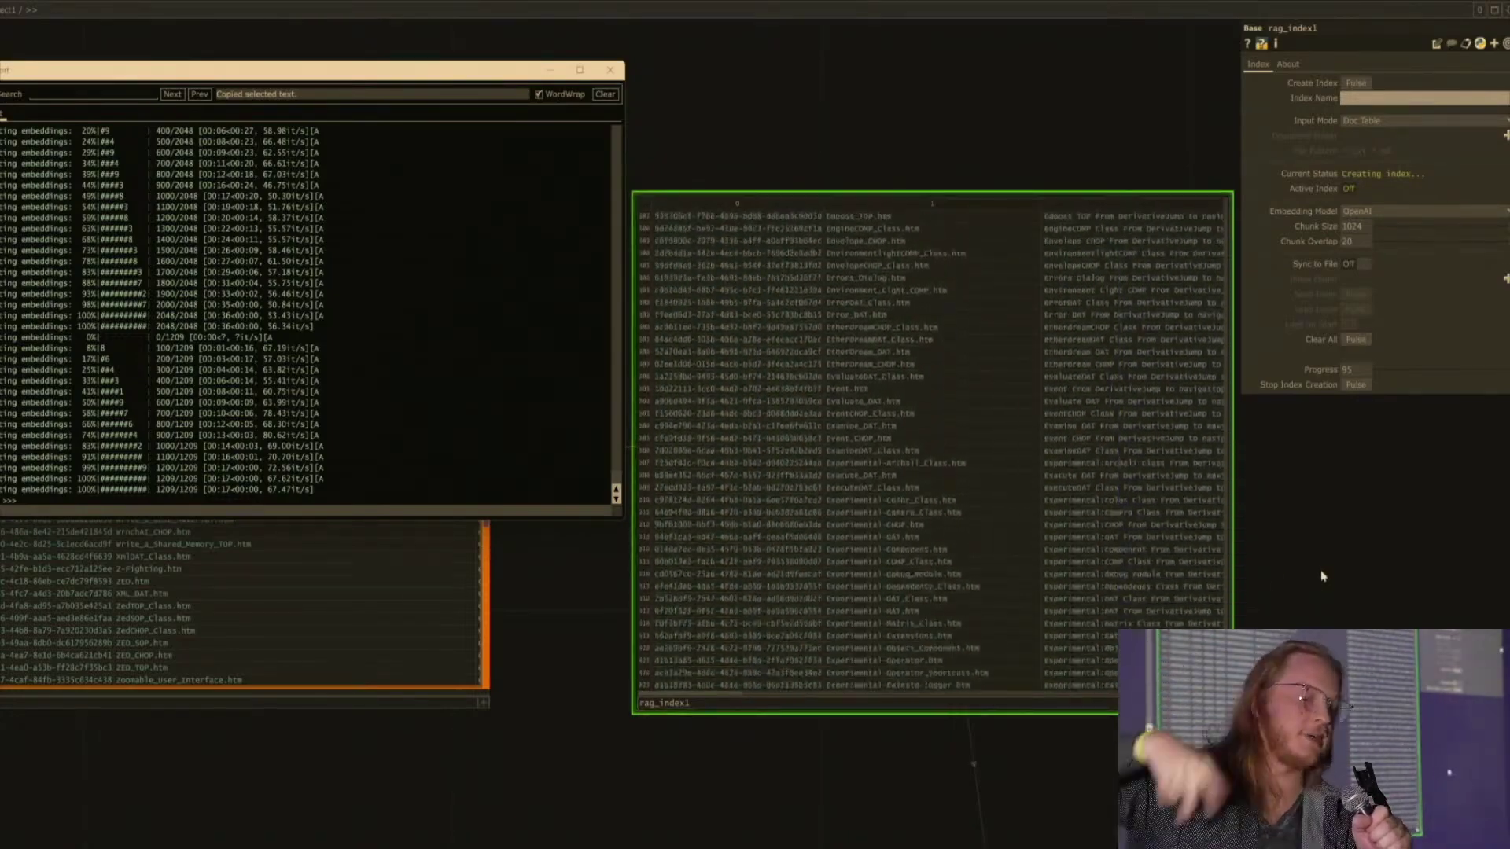
scroll(1318, 584, down, 5)
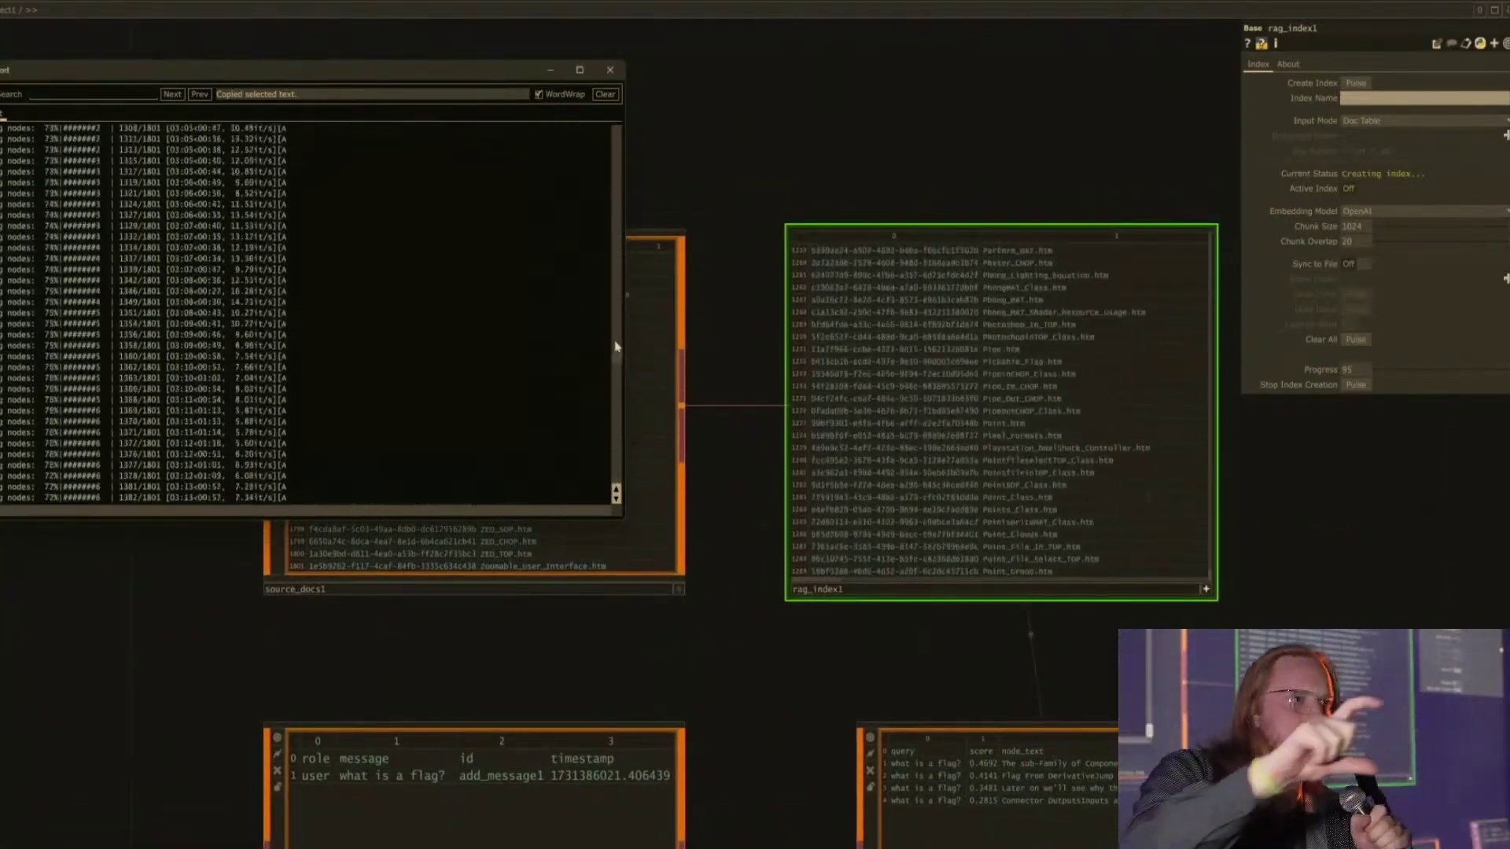
drag(909, 680, 829, 522)
scroll(903, 669, down, 3)
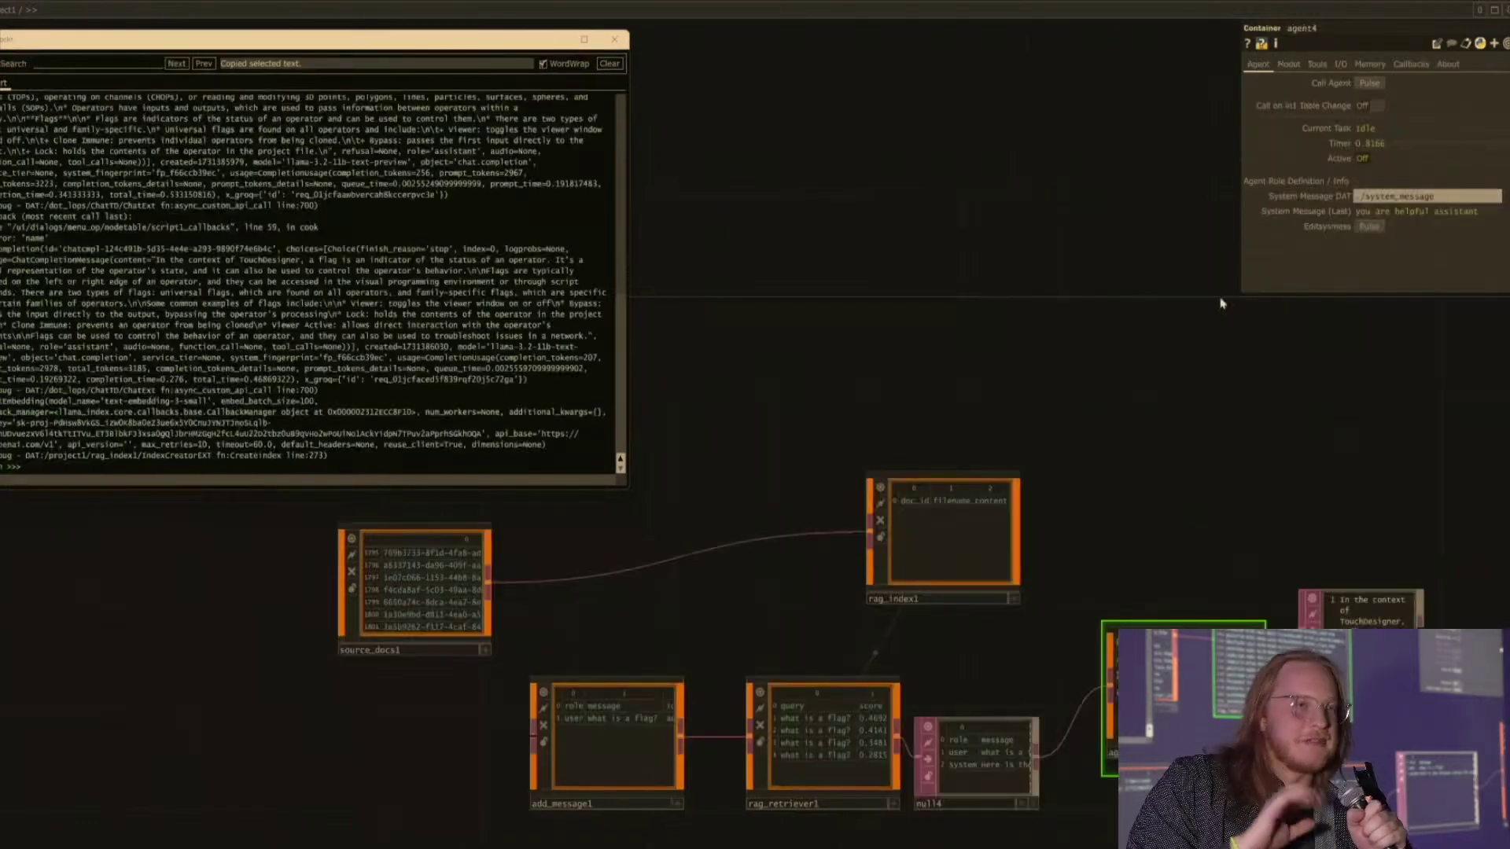
Step: Select rag_retriever1 and rag_index1 in turn and reposition the Textport window to monitor indexing
click(864, 756)
click(946, 568)
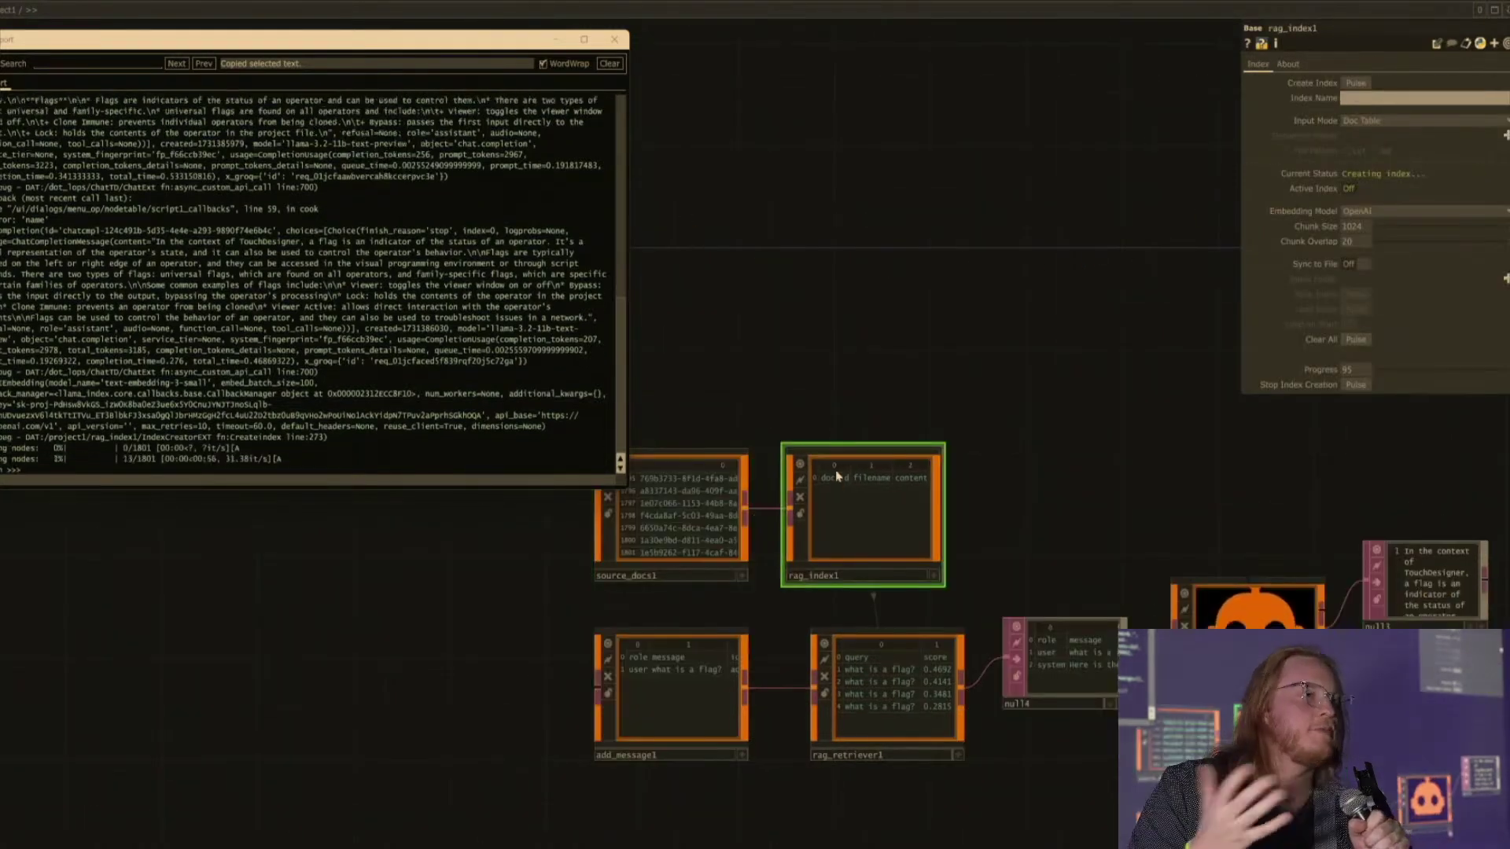
drag(331, 41, 325, 72)
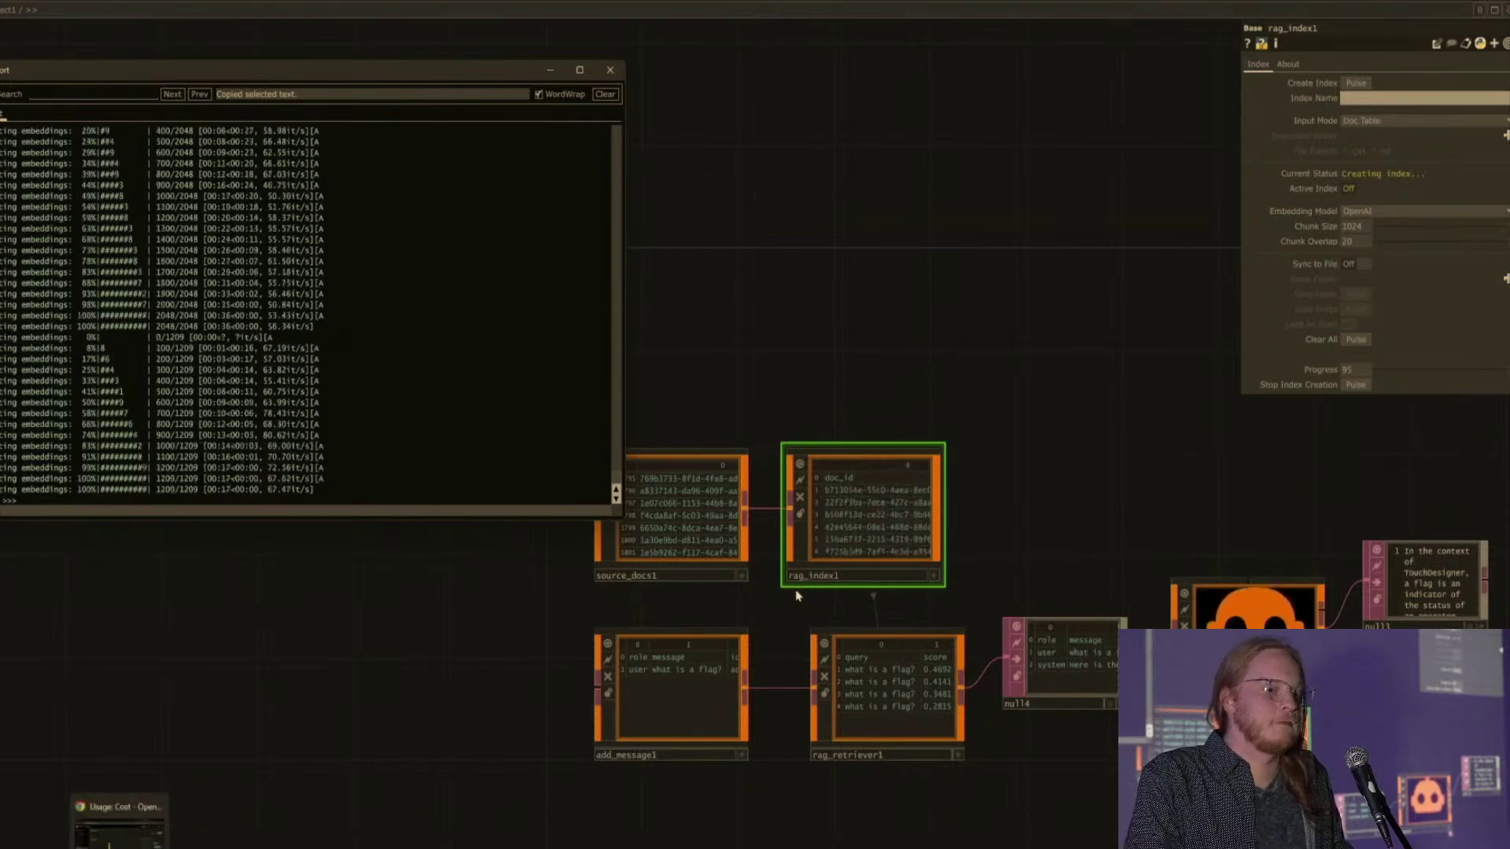
Step: Browse rag_index1's documents in detail, look back through the Textport log and review the whole RAG network
scroll(838, 537, up, 5)
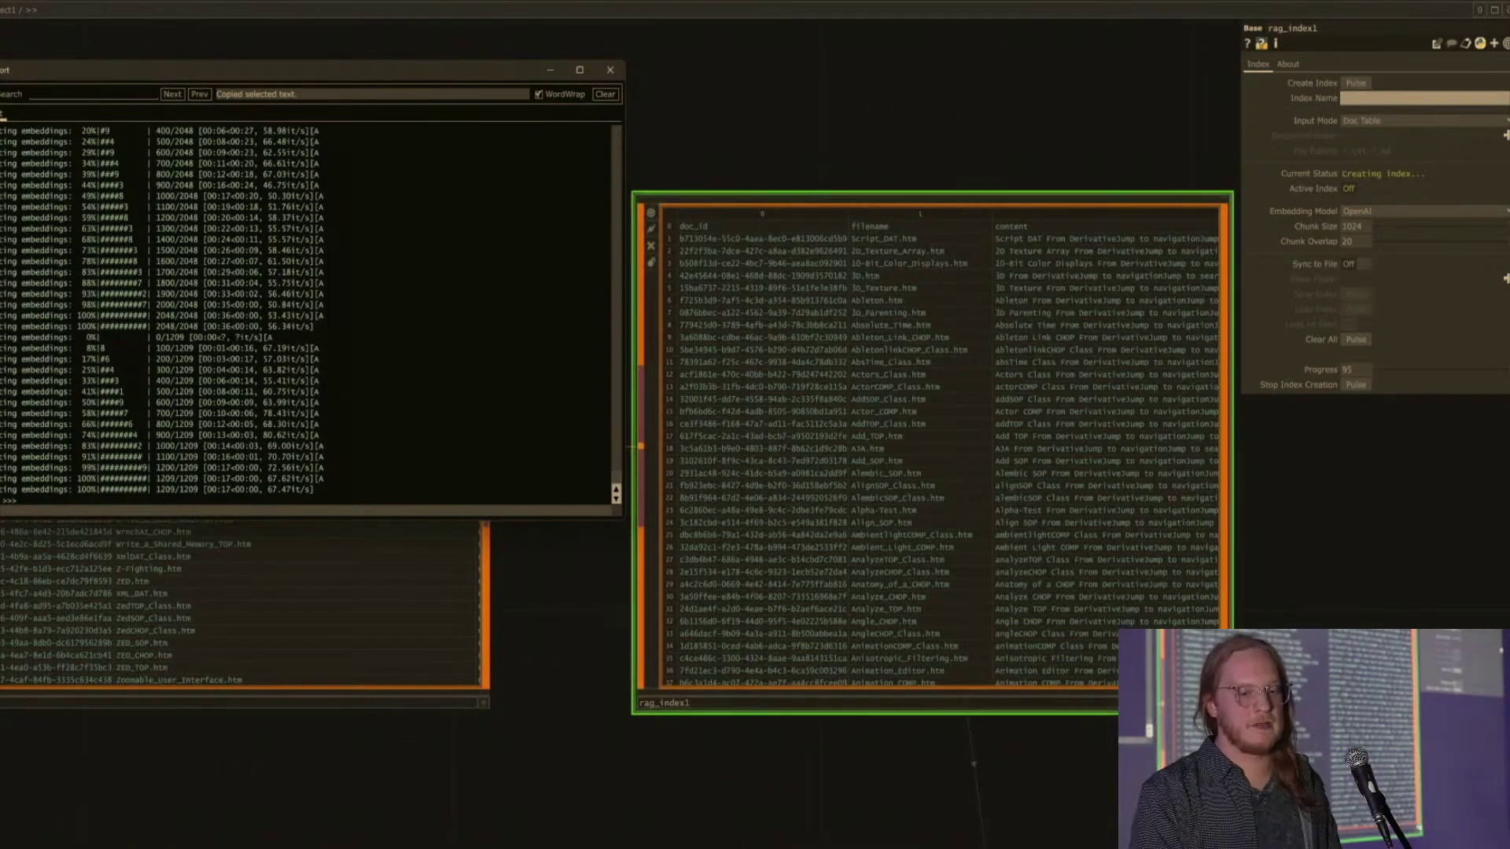
click(1223, 702)
scroll(1058, 586, down, 10)
scroll(1057, 586, down, 5)
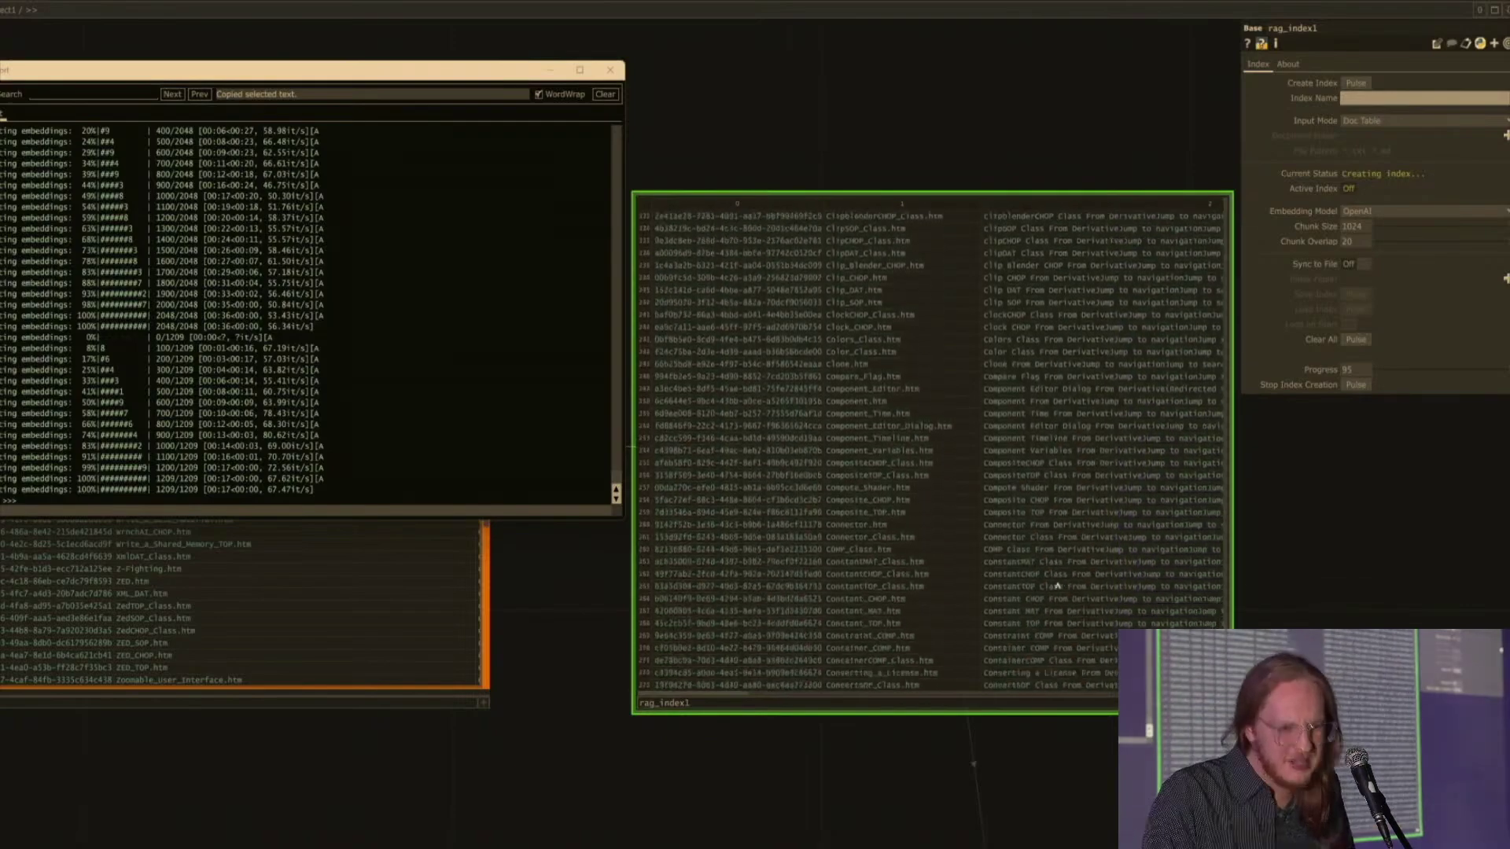
scroll(1053, 588, down, 4)
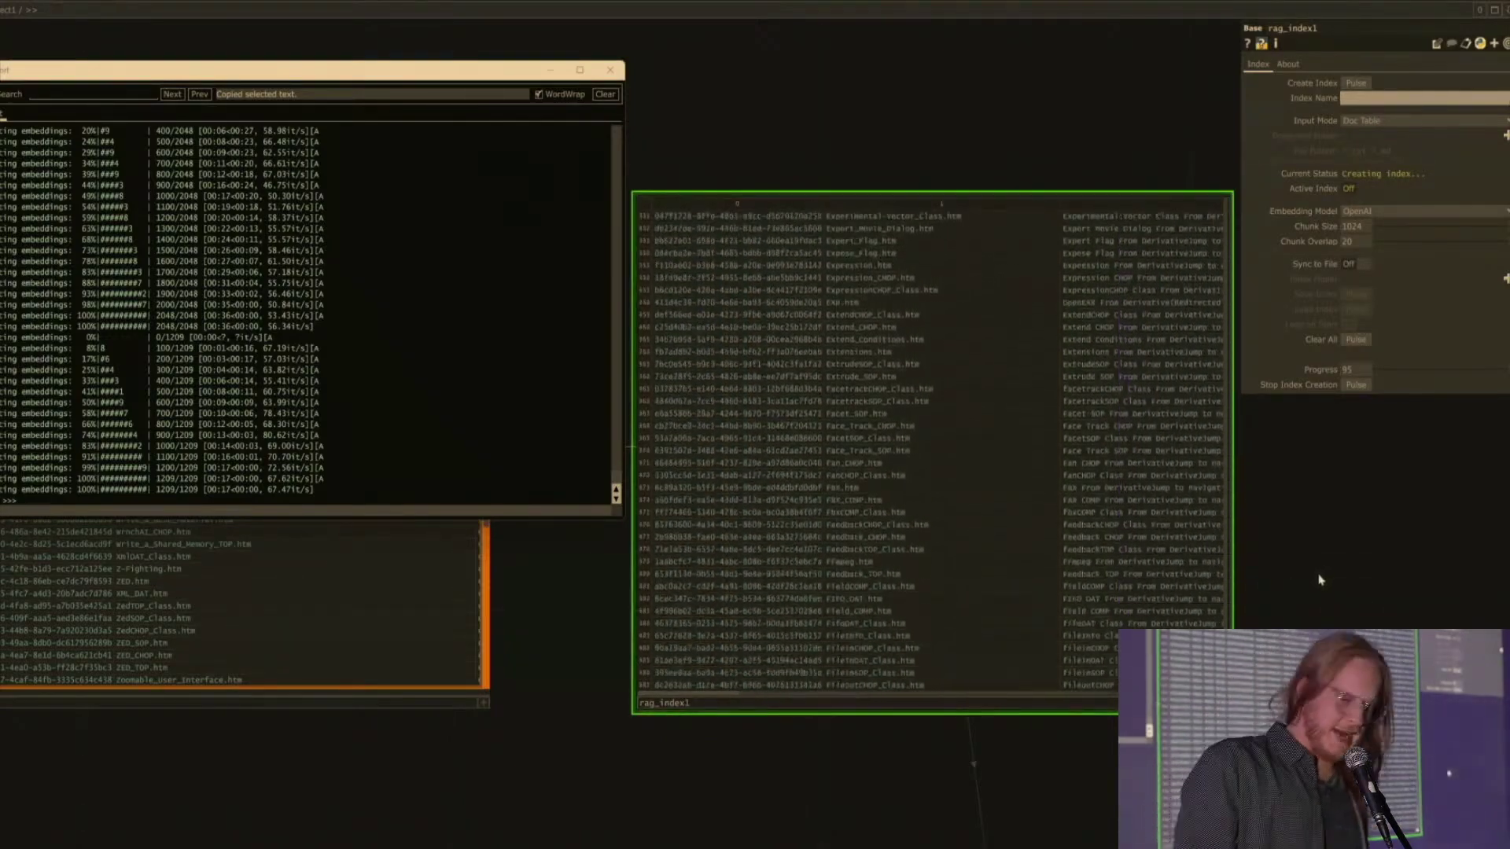
scroll(1337, 551, down, 3)
drag(1356, 523, 1292, 506)
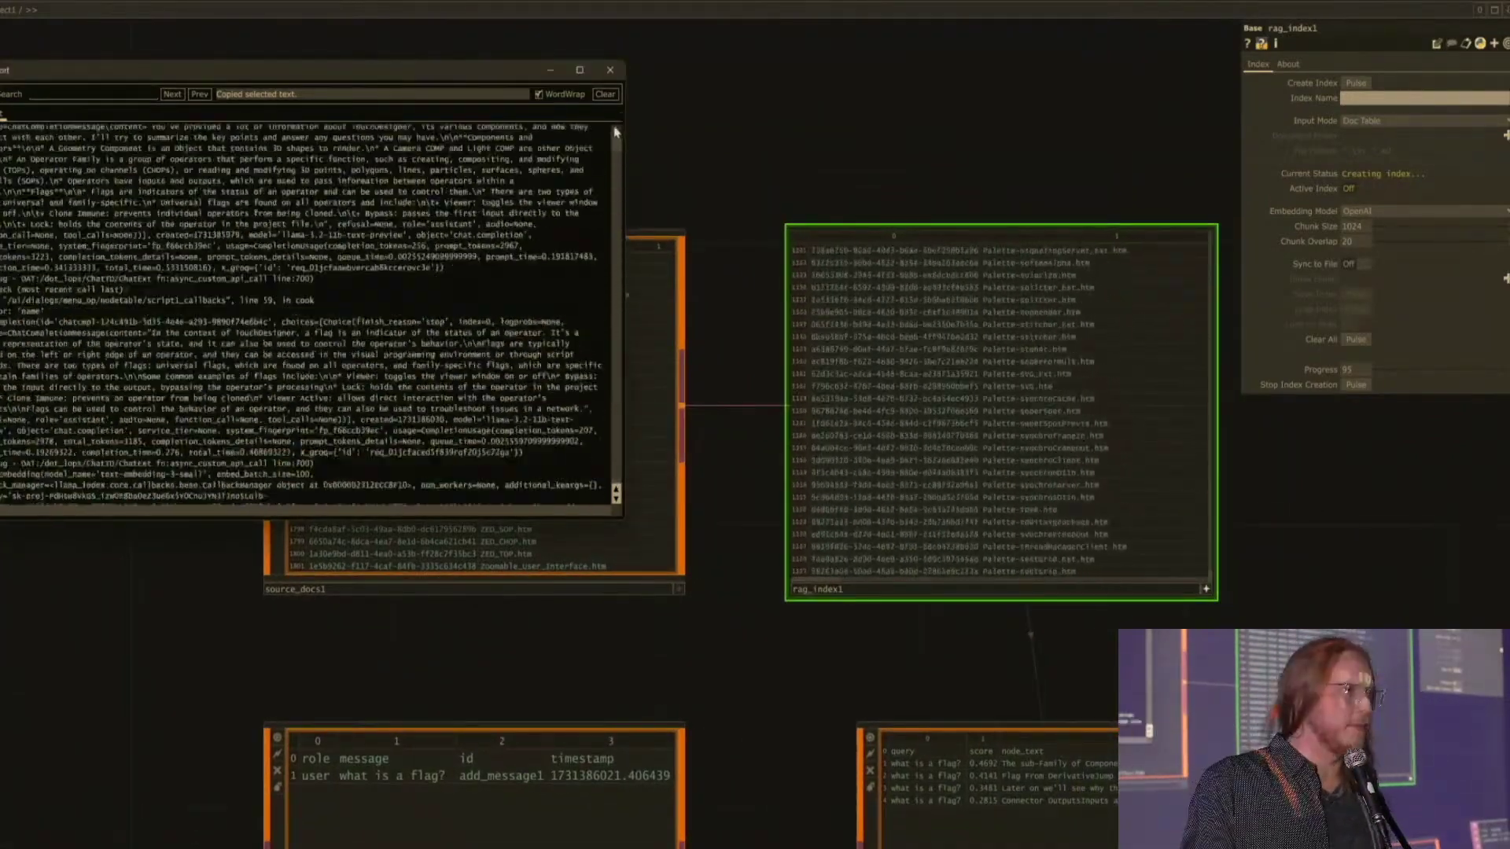
drag(911, 683, 827, 520)
scroll(904, 669, down, 3)
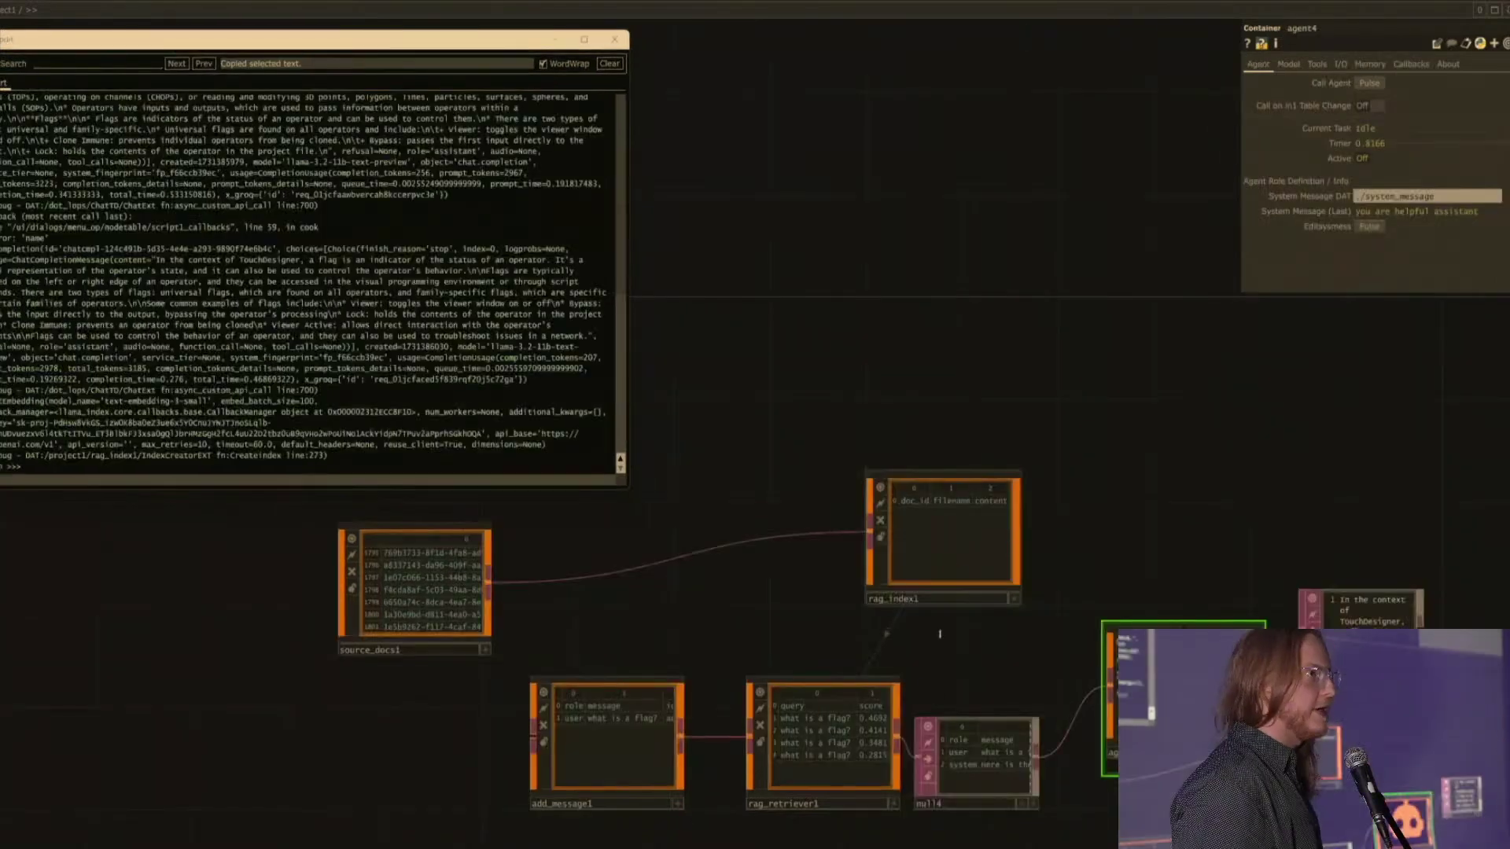
Step: View rag_retriever1's settings, select rag_index1 and shift the Textport window slightly to follow the embedding generation log
click(826, 747)
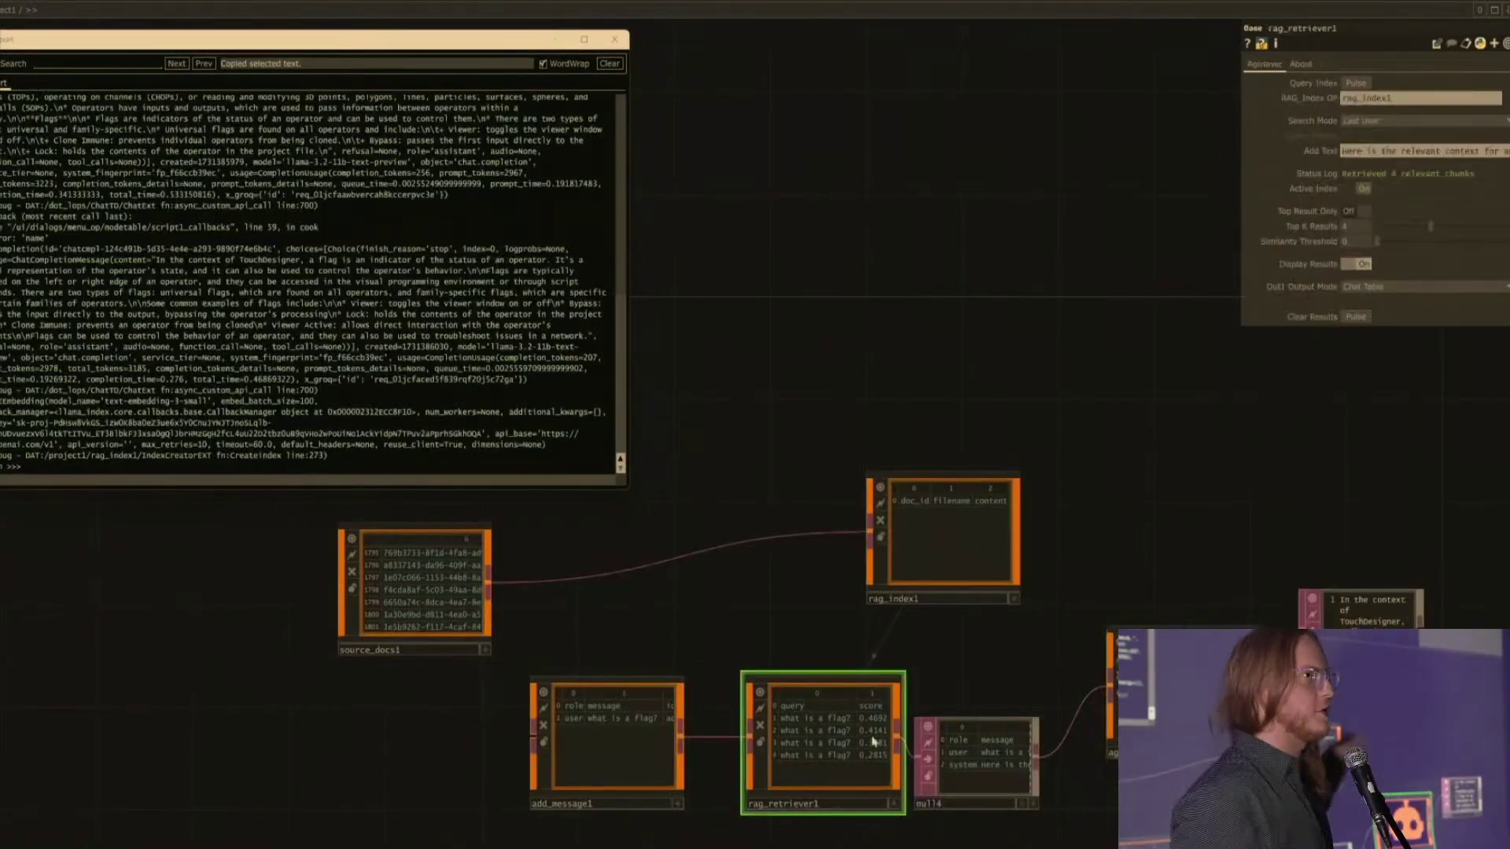
click(946, 568)
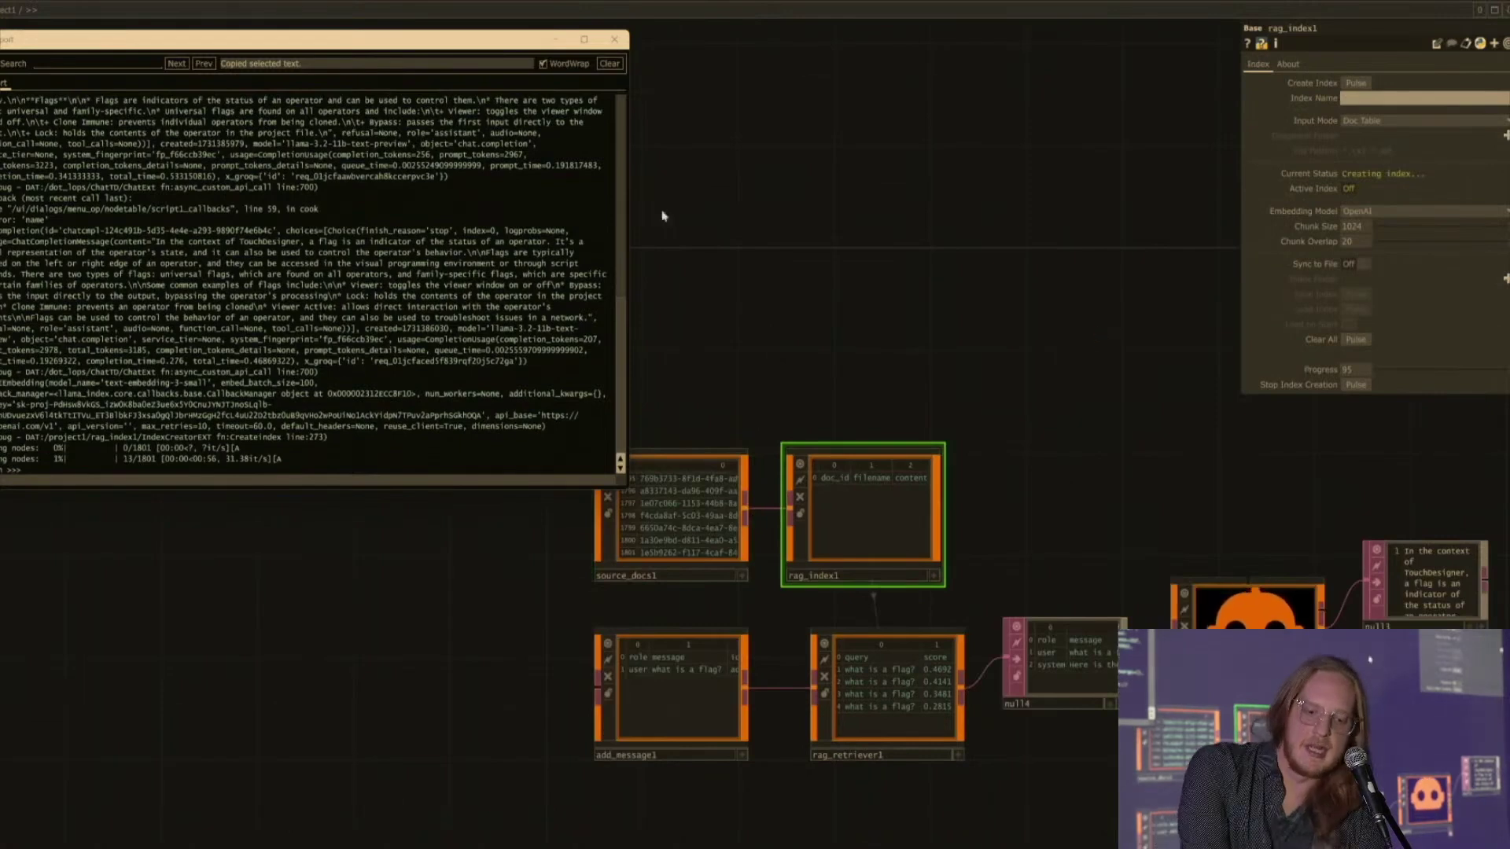
drag(326, 45, 321, 75)
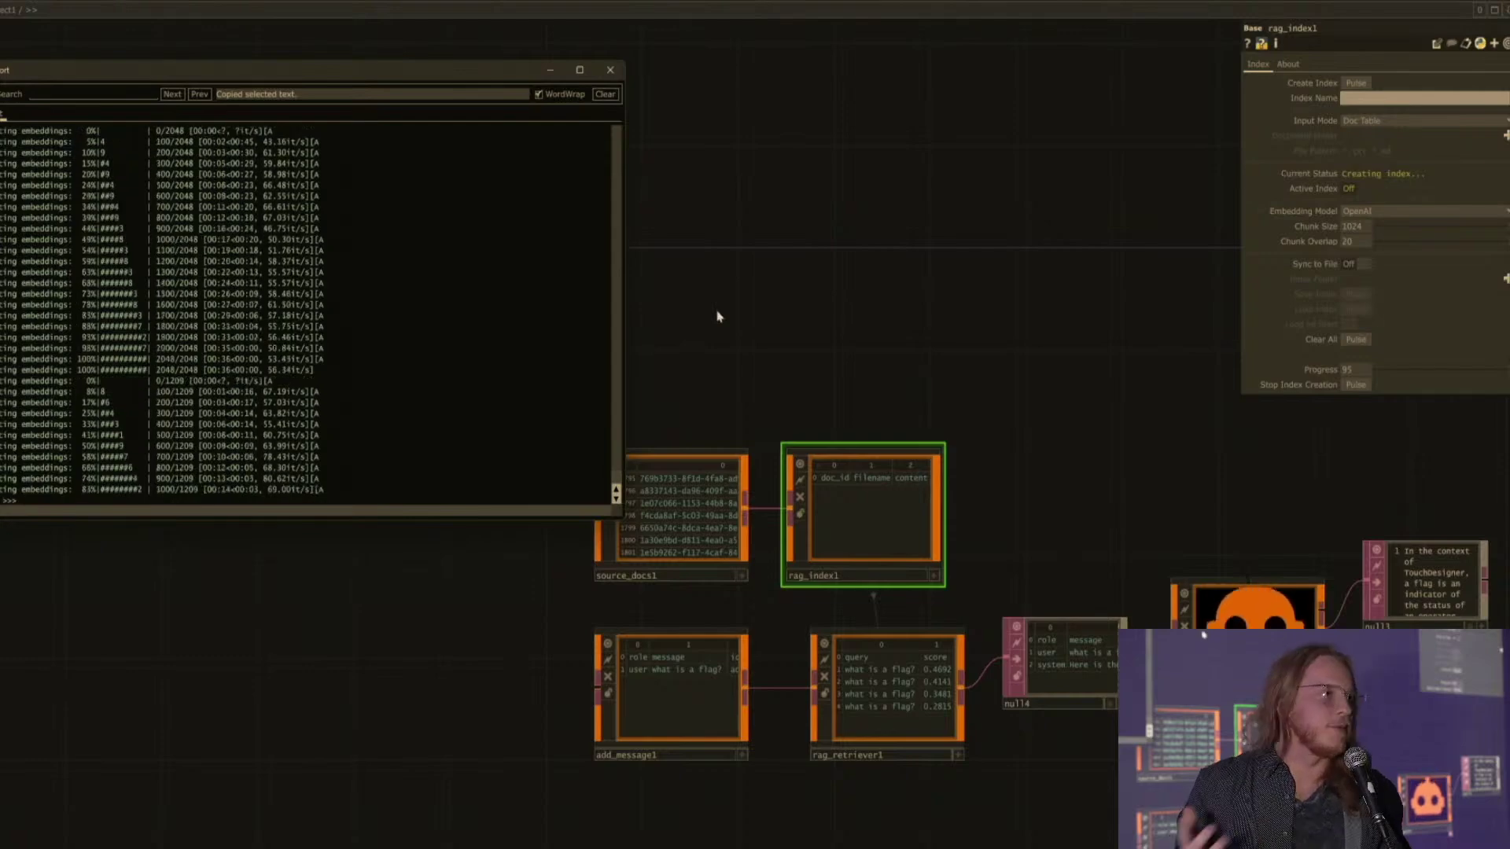
mouse_move(120, 846)
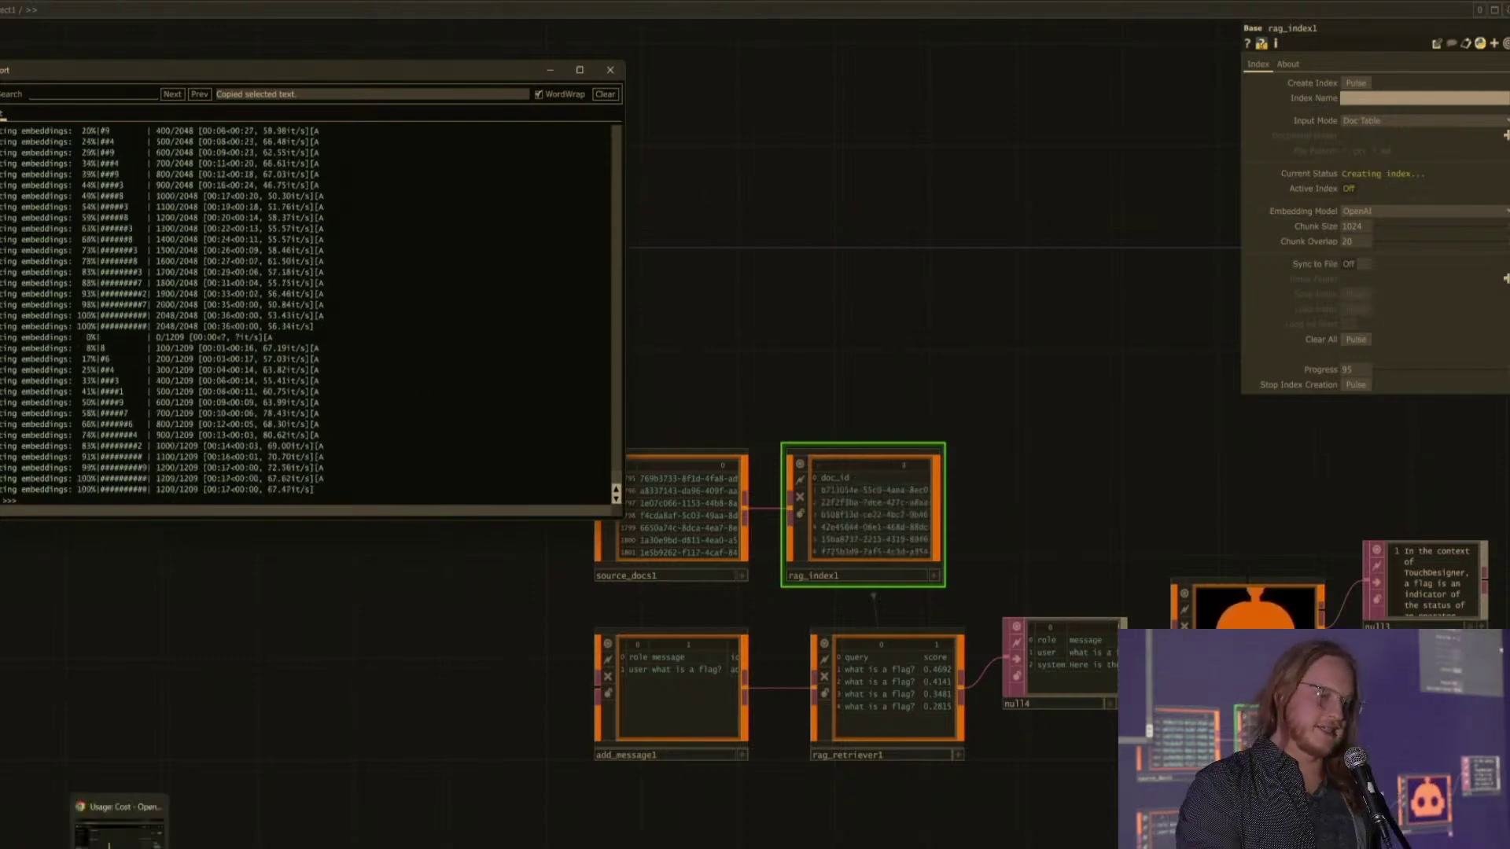
Step: Read down the documents listed in rag_index1 from Script_DAT.htm onward, then return to the overall retrieval network
scroll(836, 530, up, 5)
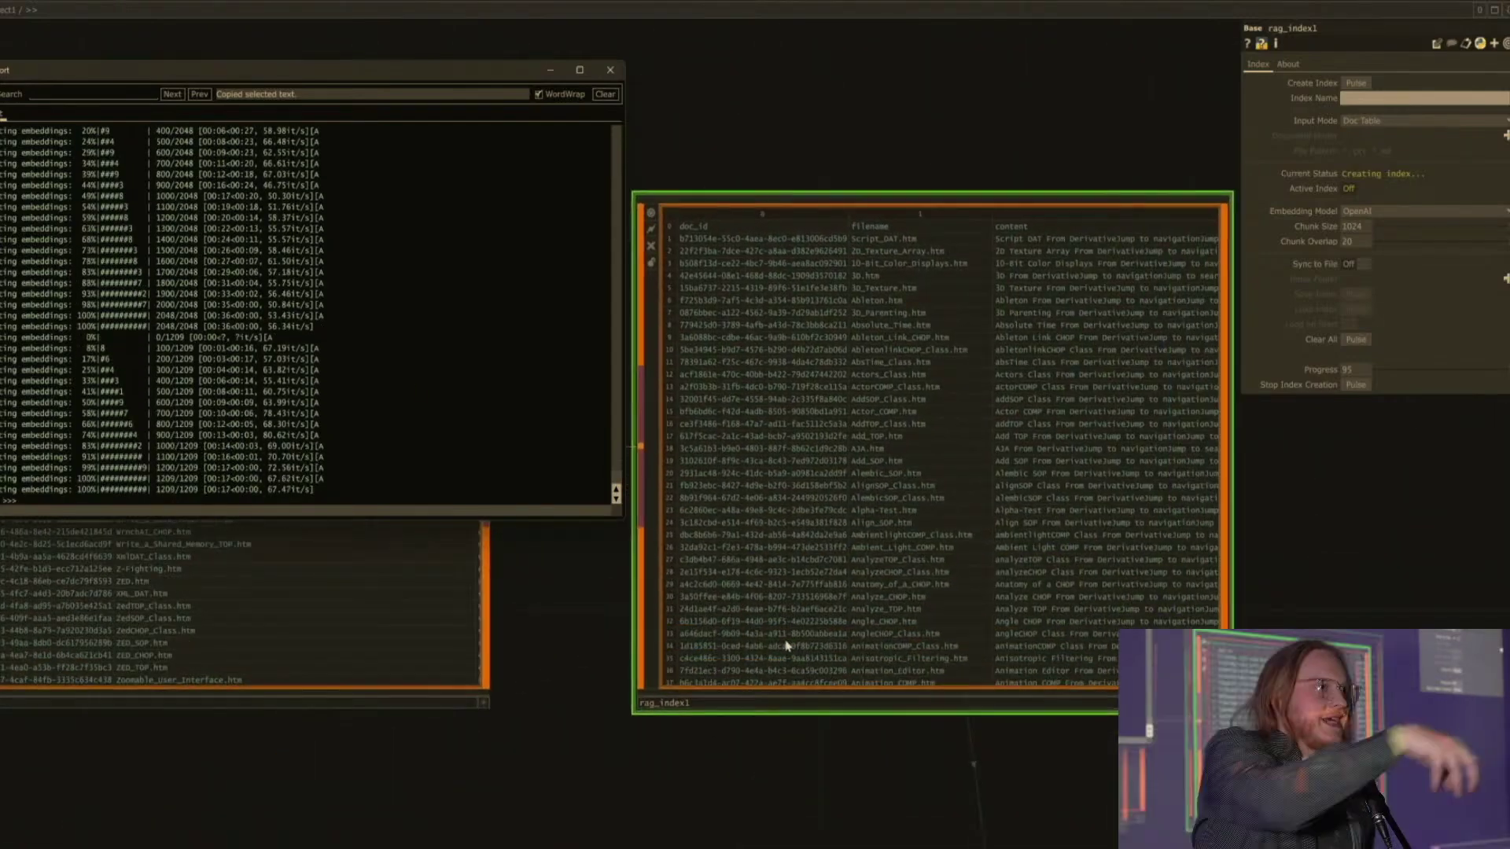
scroll(1057, 585, down, 15)
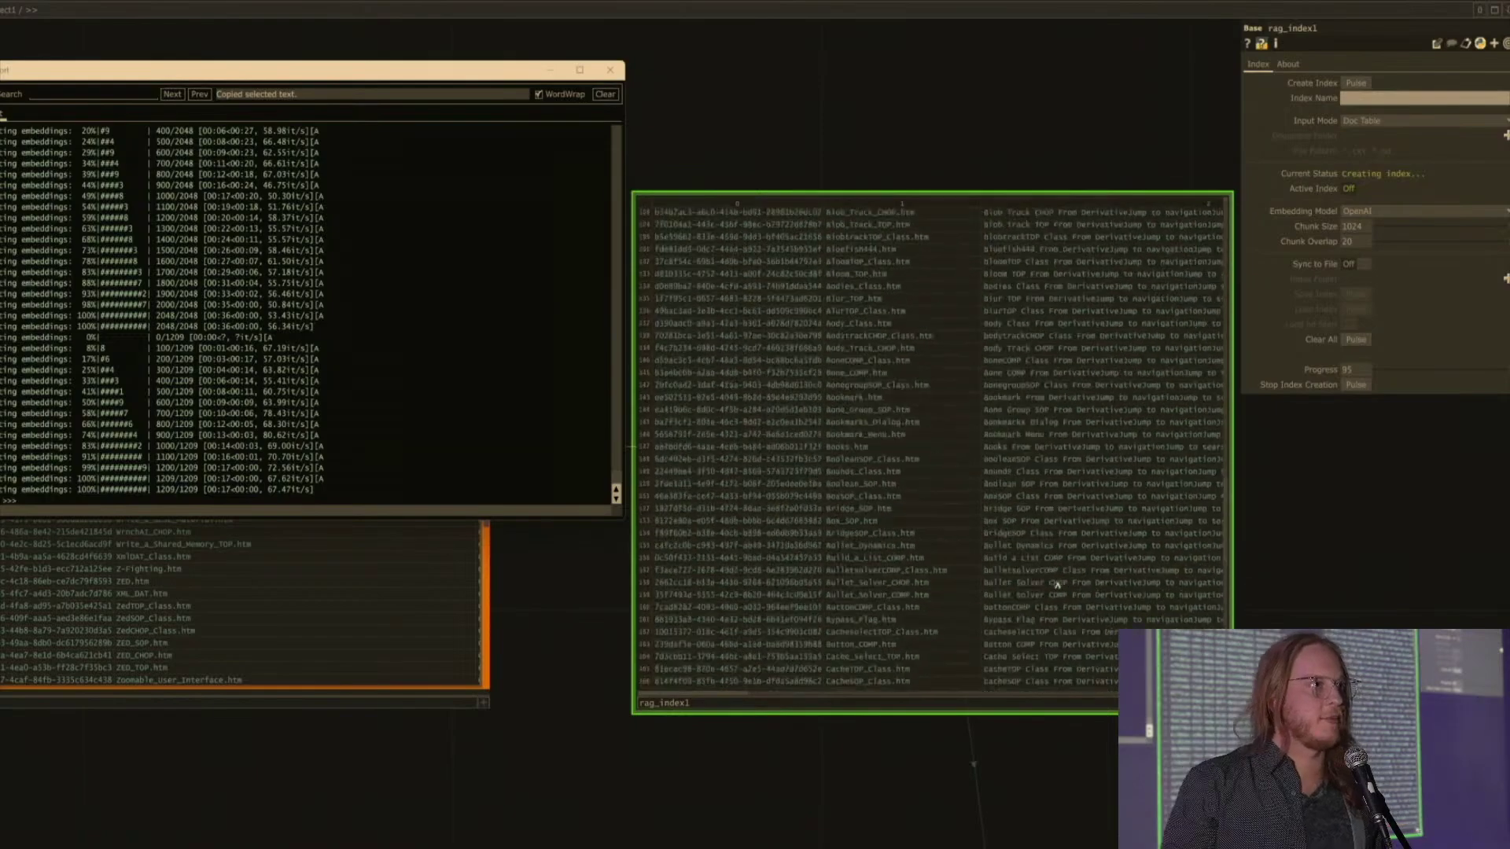
scroll(1057, 585, down, 6)
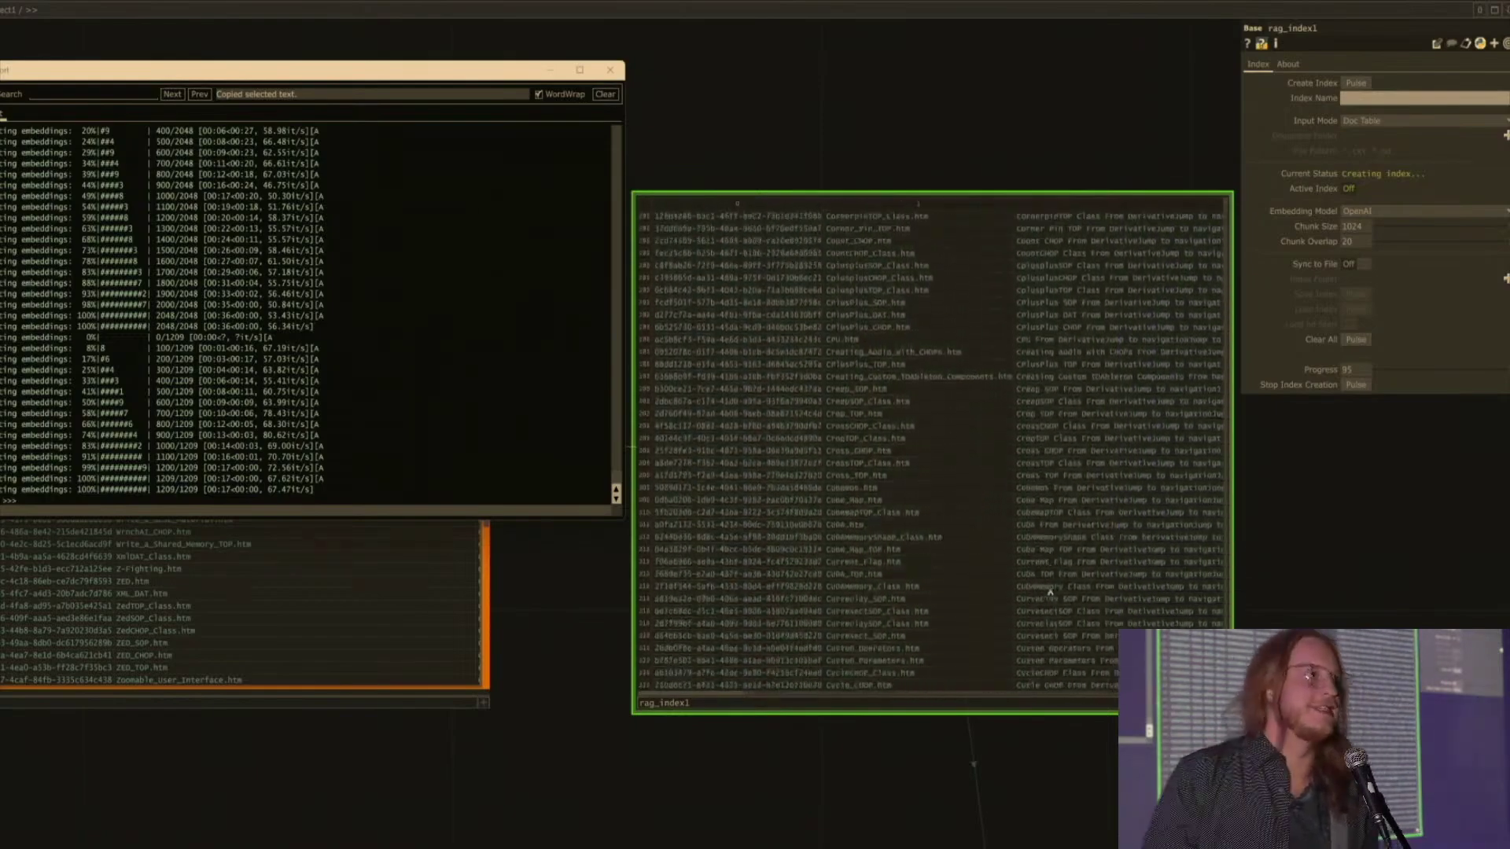
scroll(1050, 591, down, 6)
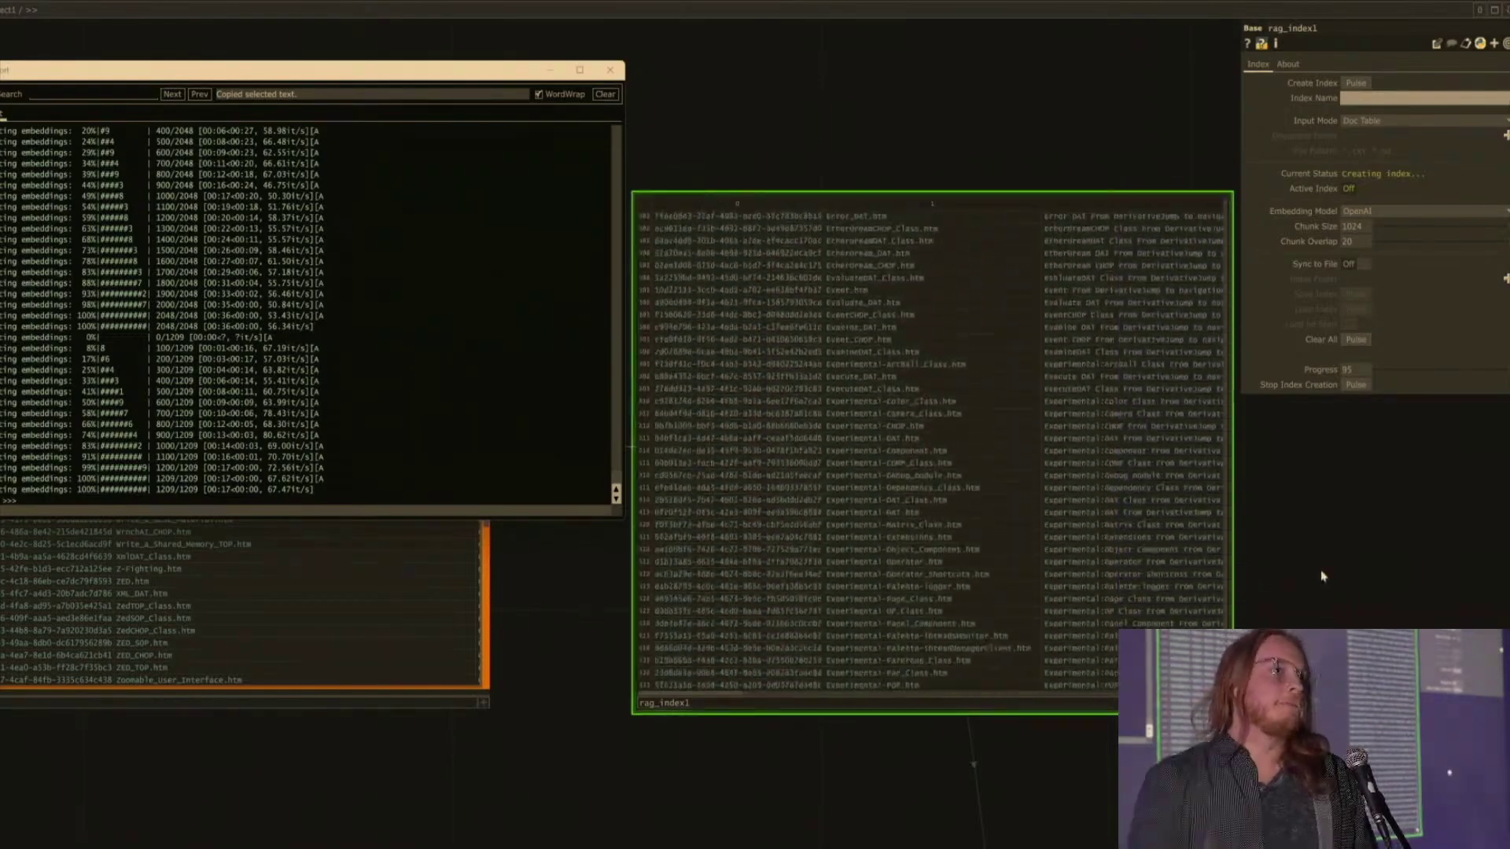
scroll(1329, 551, down, 4)
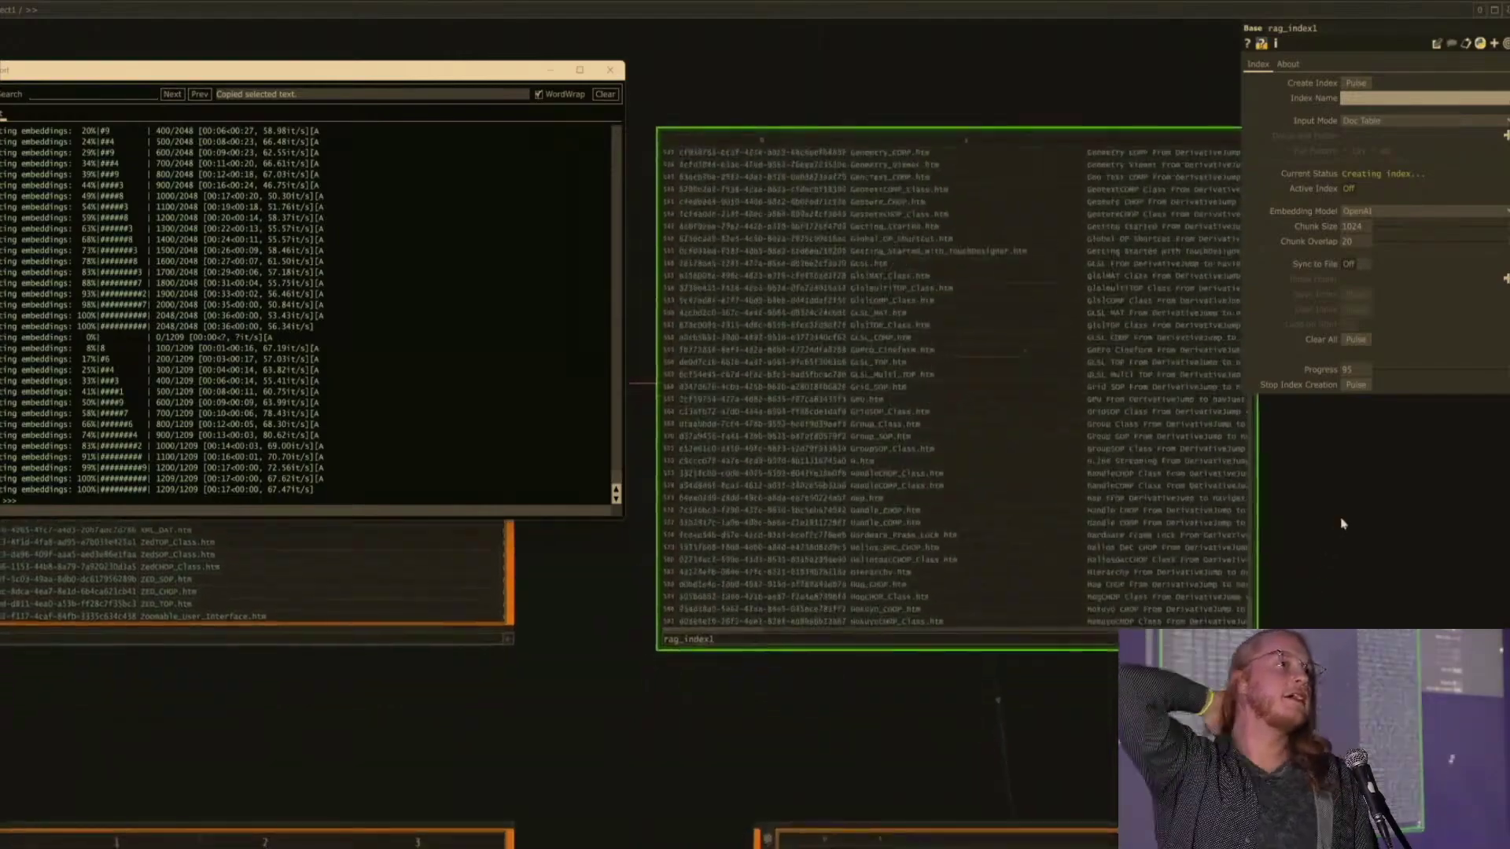
drag(1340, 519, 1293, 509)
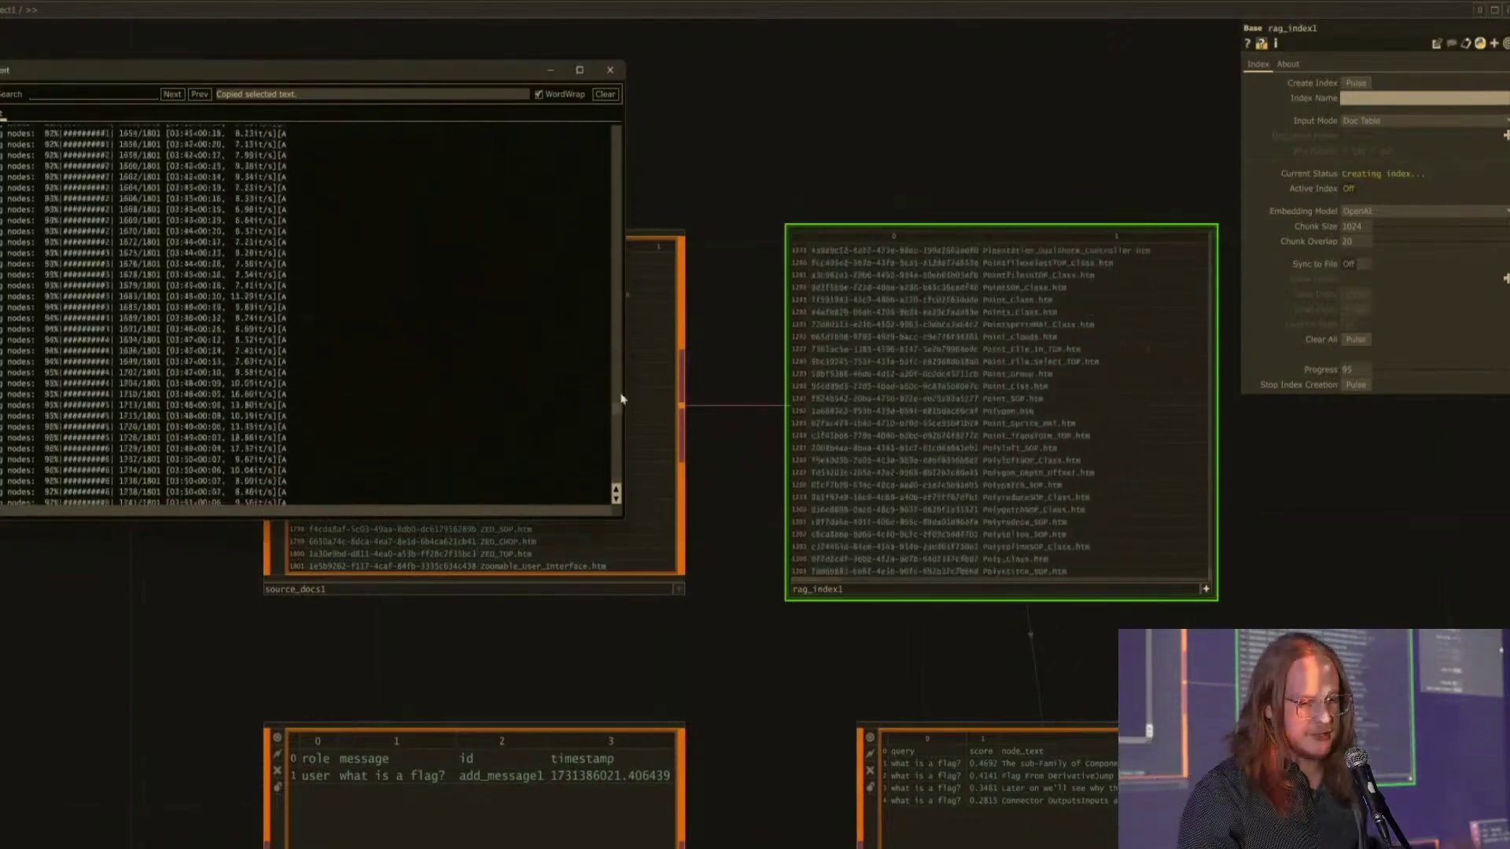
drag(905, 670, 829, 526)
scroll(904, 674, down, 3)
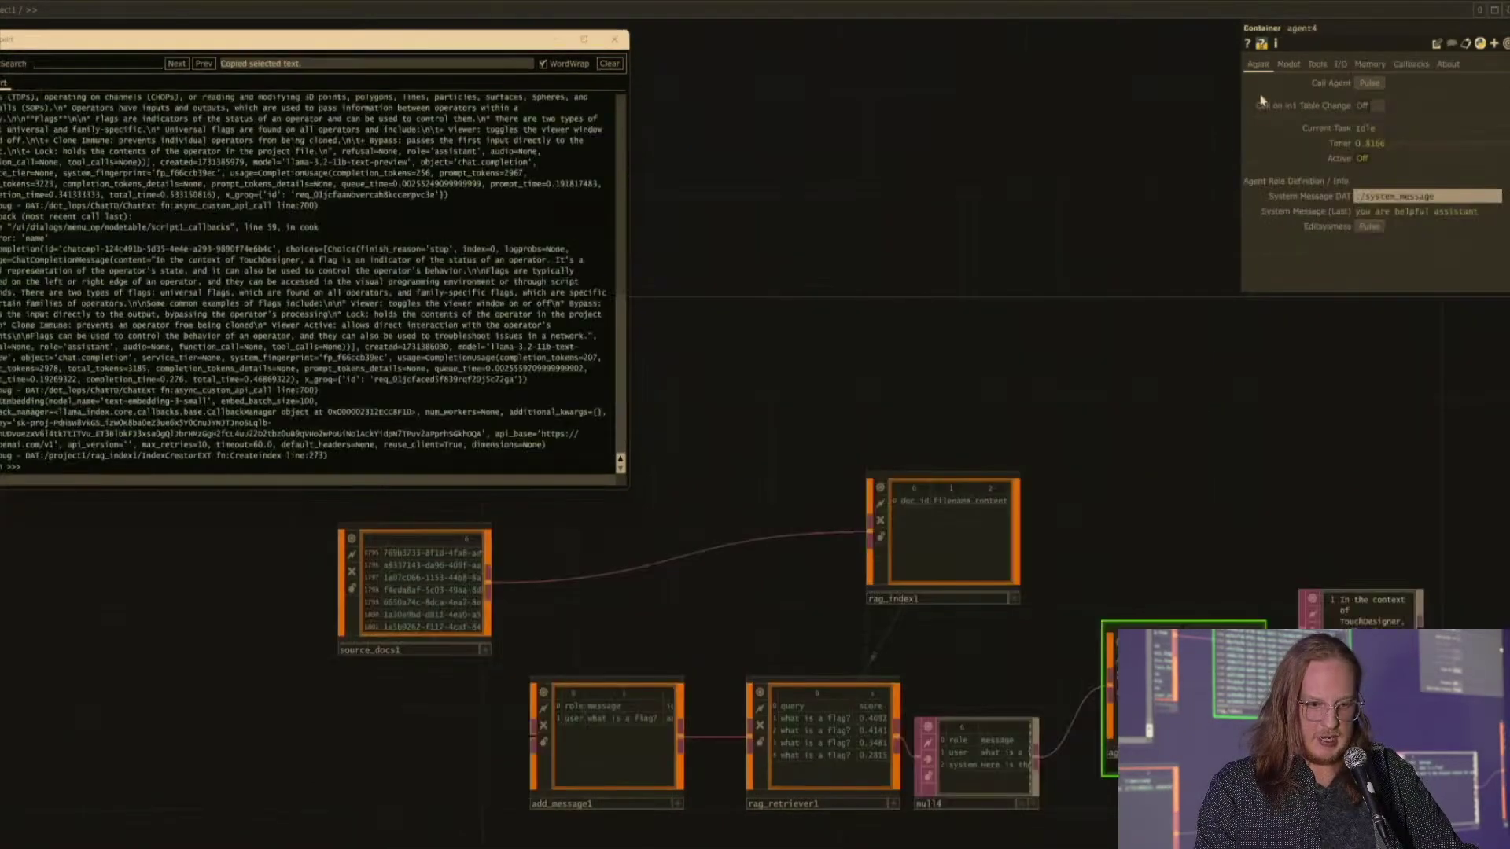
Step: Select rag_retriever1 and rag_index1 again and follow the index creation until its embeddings are generated
click(833, 739)
click(946, 569)
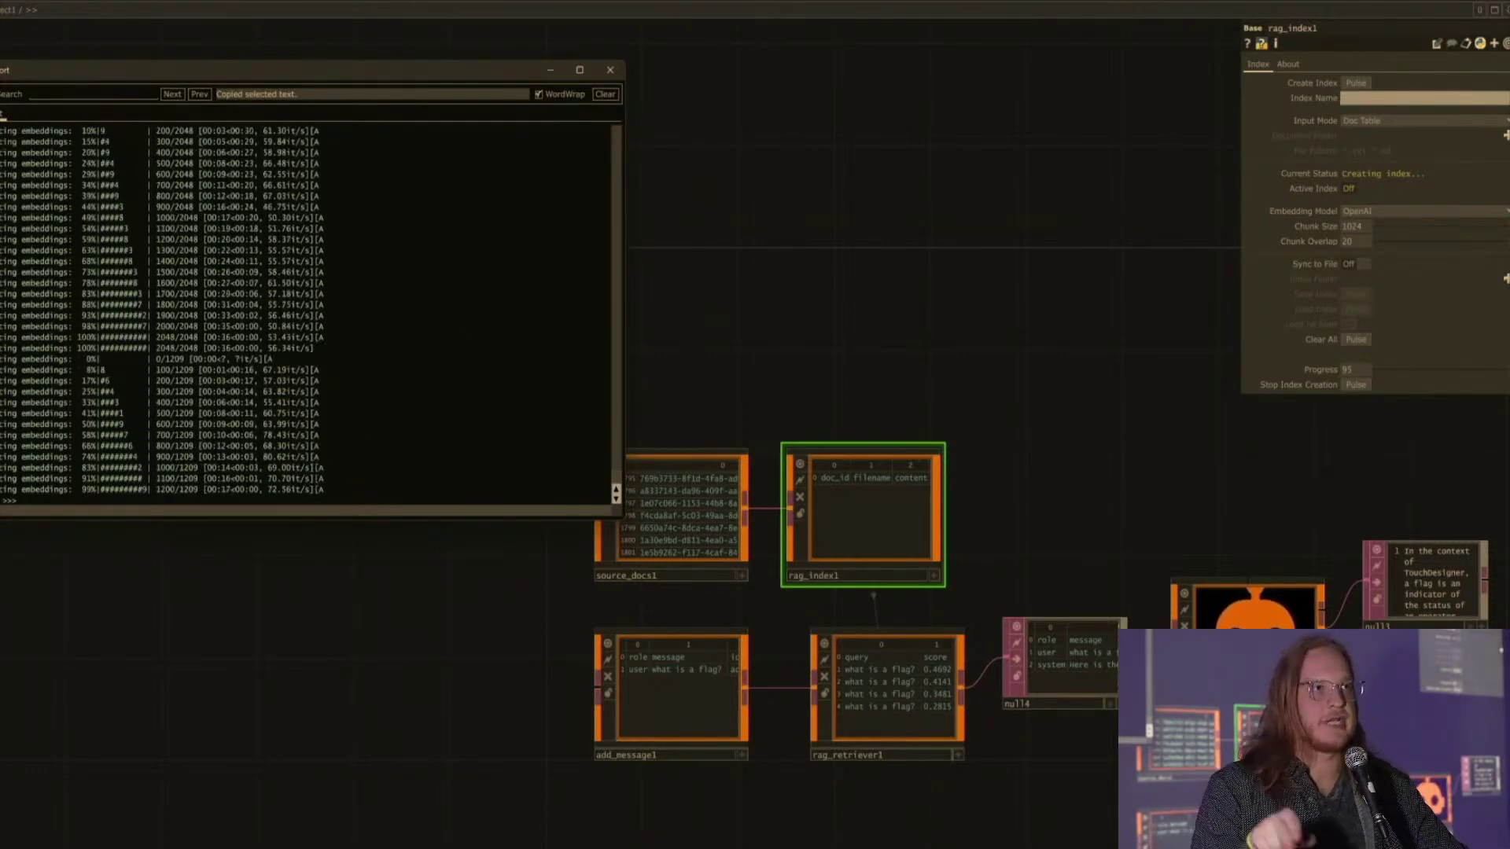
mouse_move(120, 848)
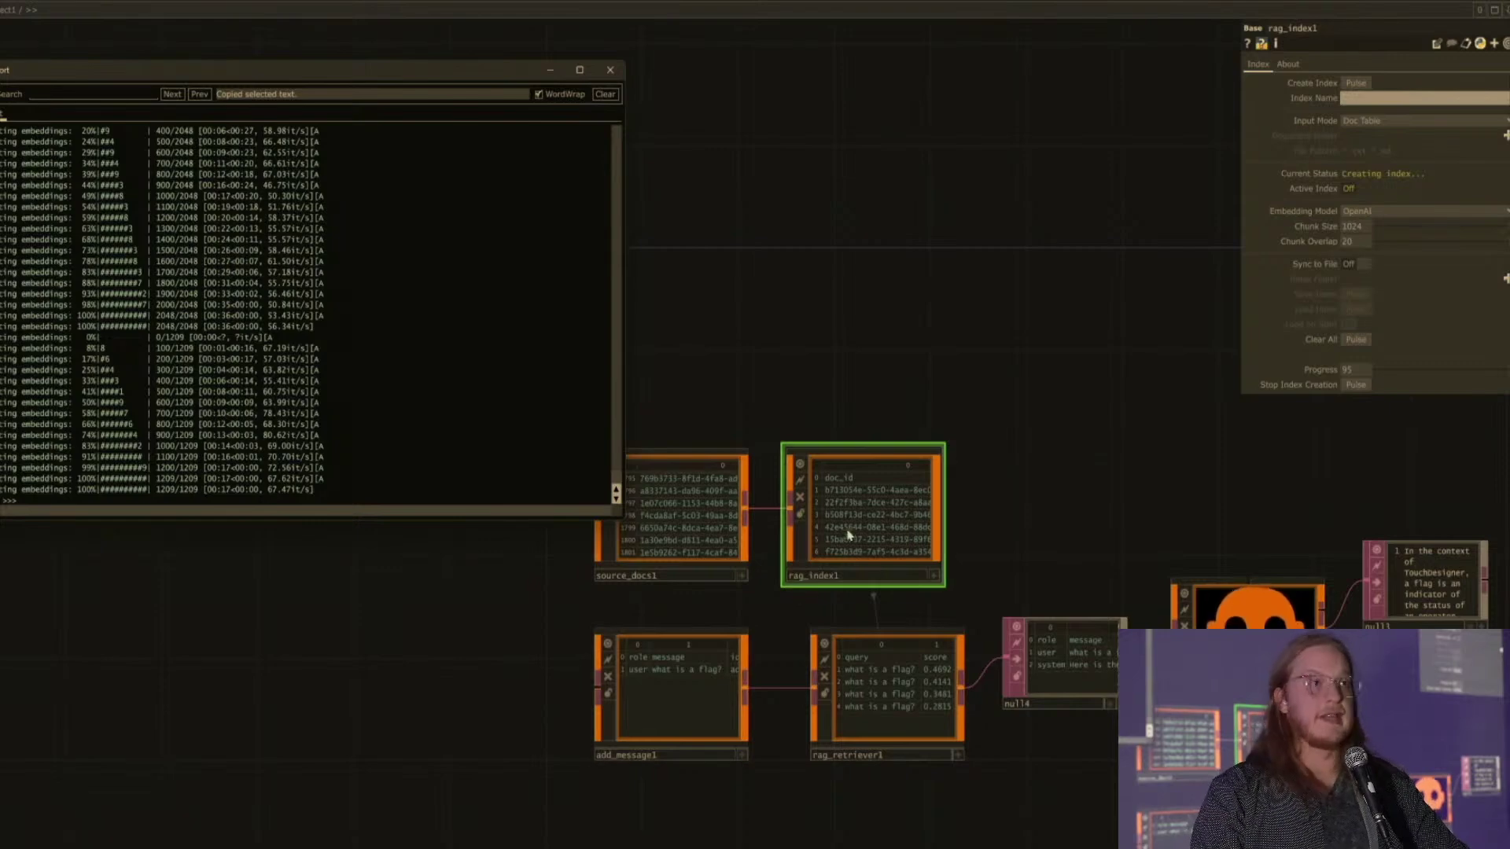
Step: Examine rag_index1's filename and content columns through the full list, and check the embedding log in the Textport
scroll(860, 532, up, 5)
click(1223, 703)
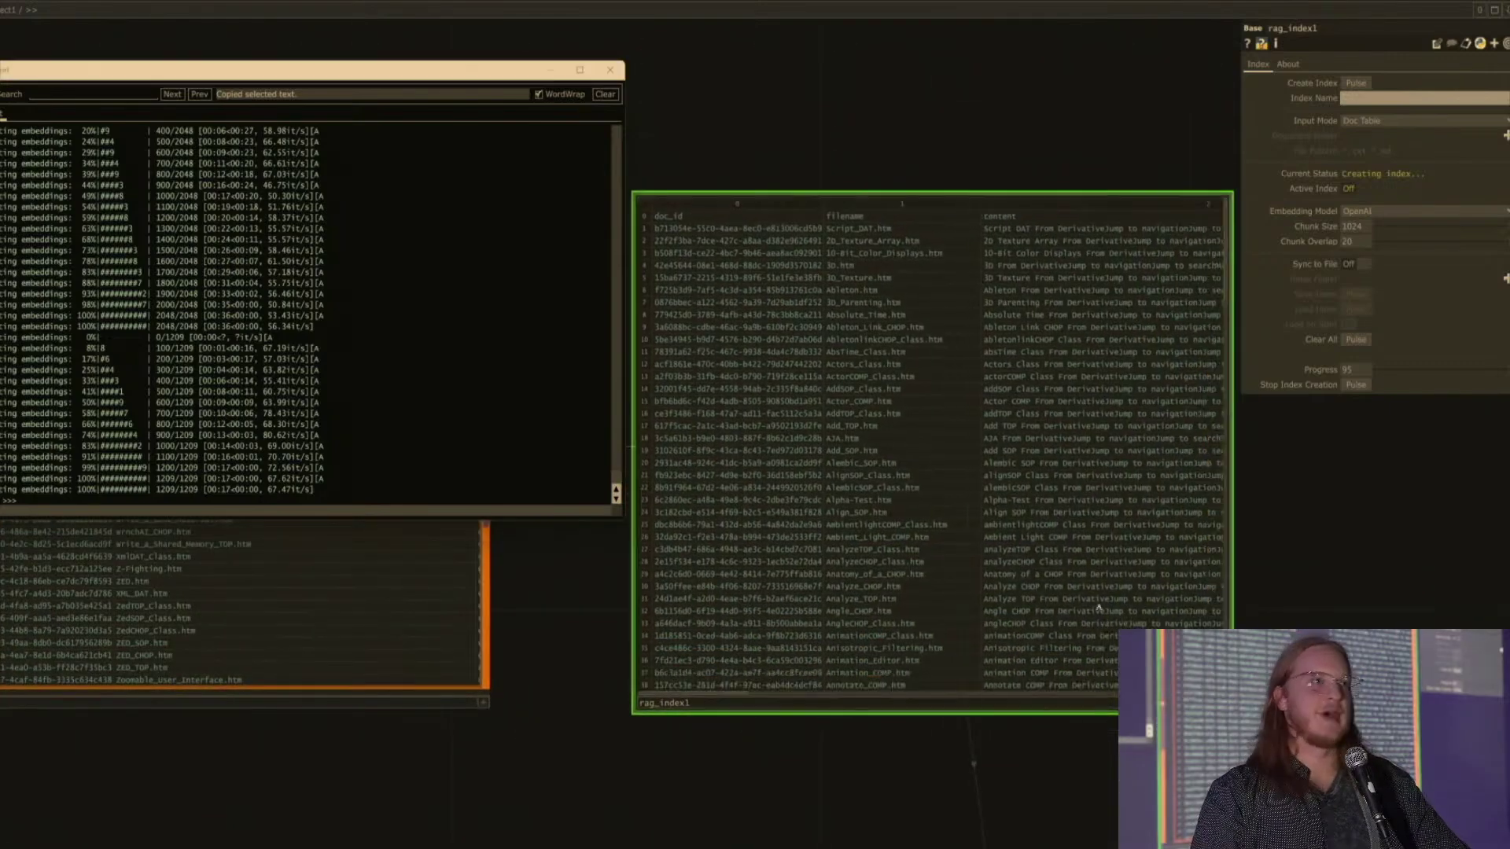
scroll(1055, 584, down, 20)
scroll(1056, 586, down, 5)
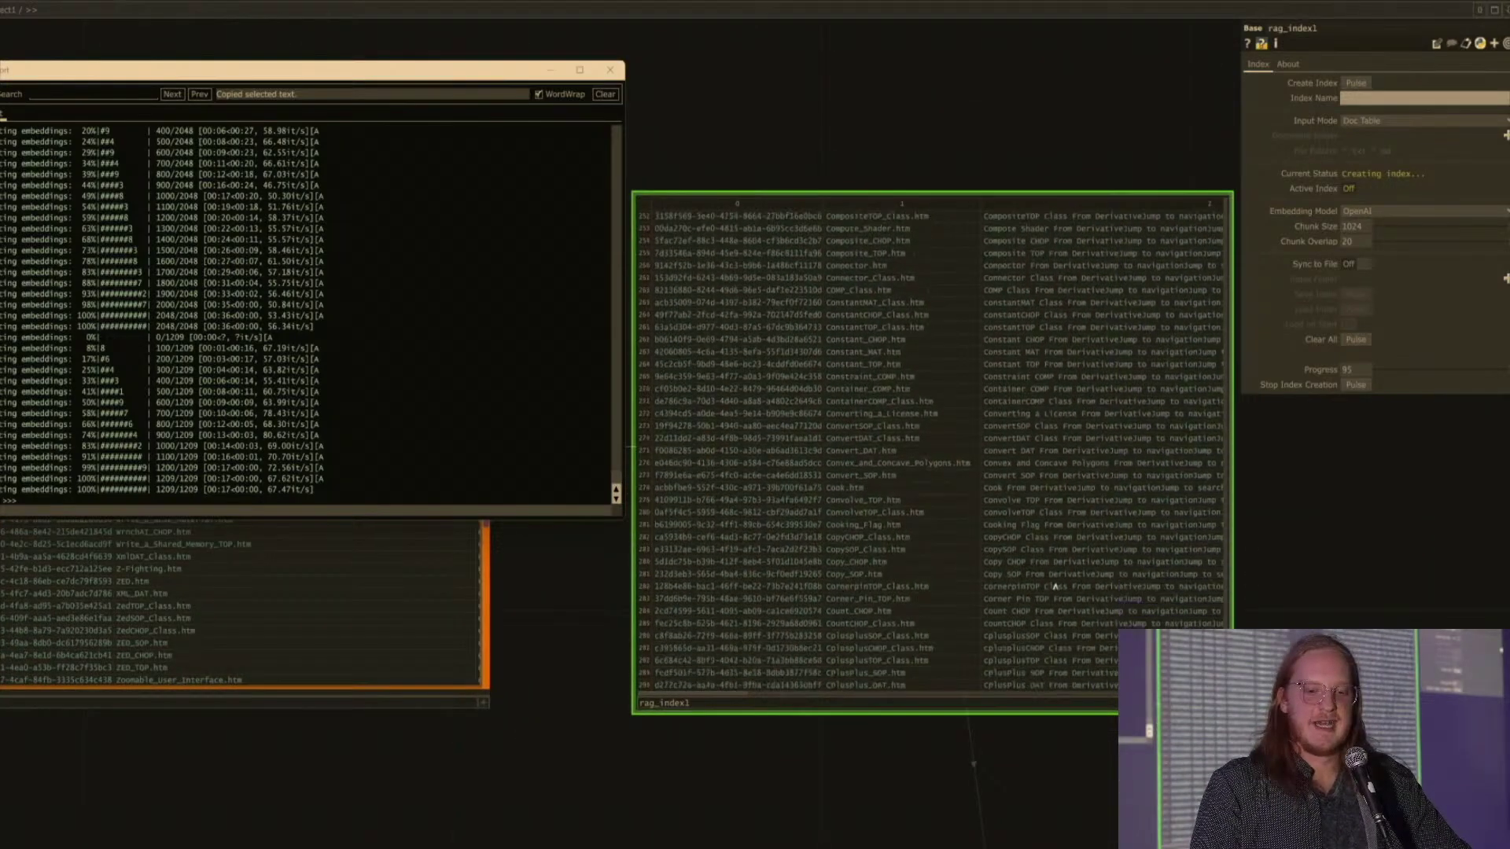
scroll(1226, 576, down, 5)
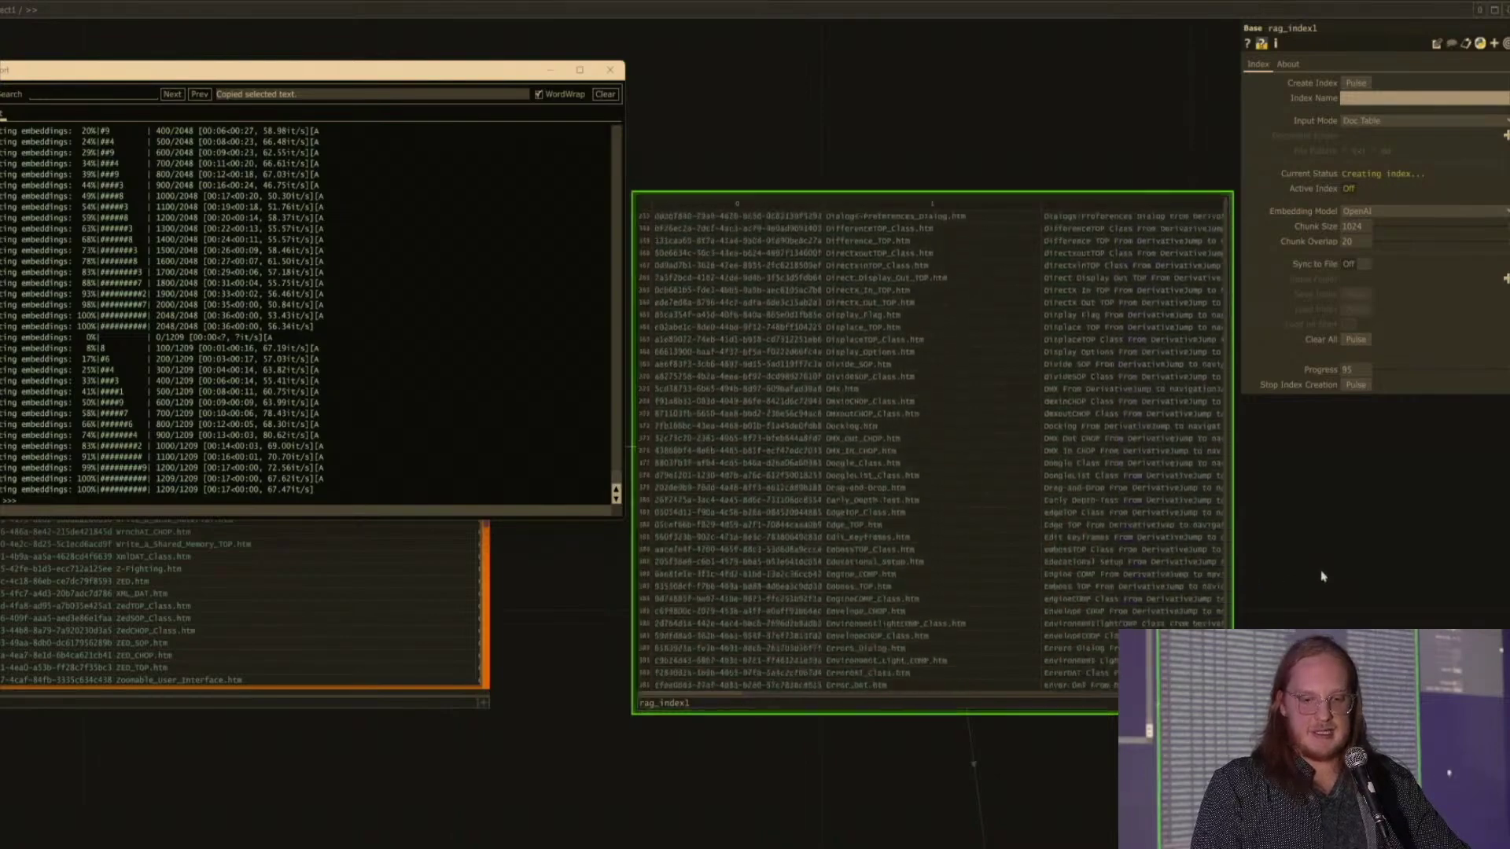
drag(1319, 579, 1287, 500)
scroll(1347, 522, down, 3)
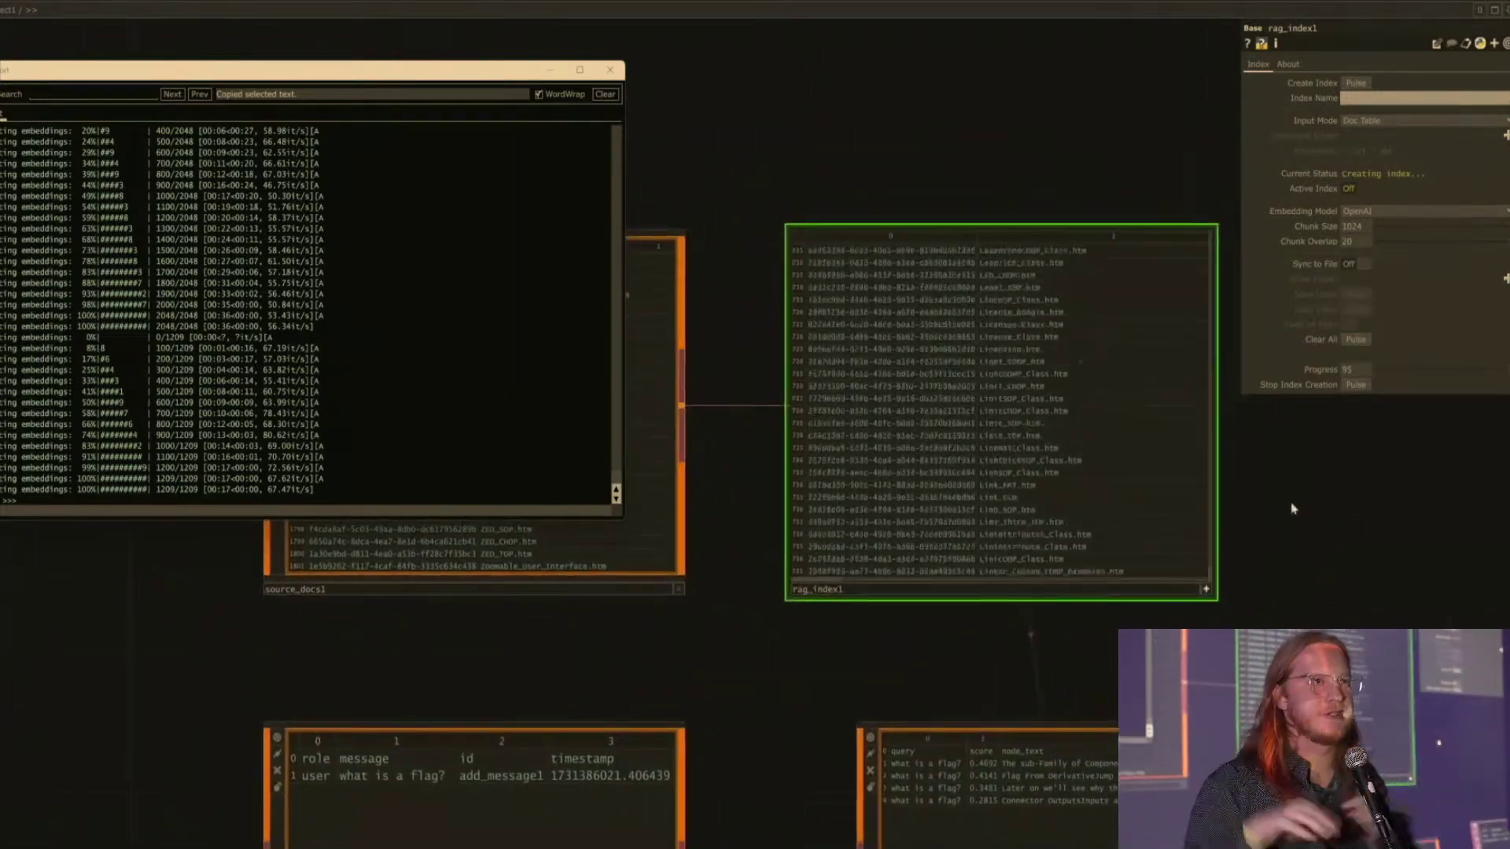
drag(617, 480, 632, 522)
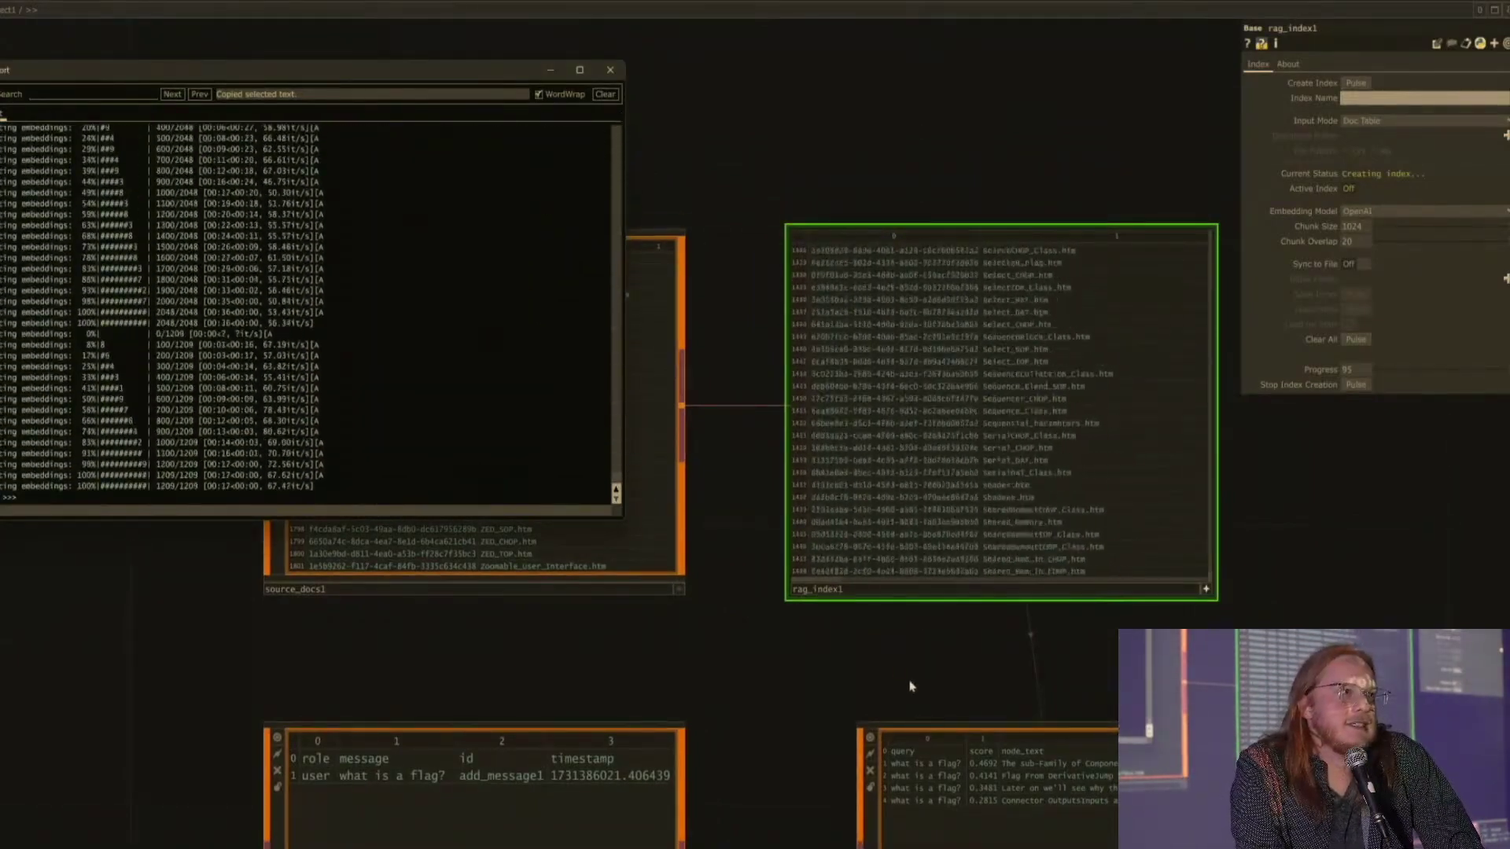
drag(909, 681, 904, 670)
scroll(904, 675, down, 3)
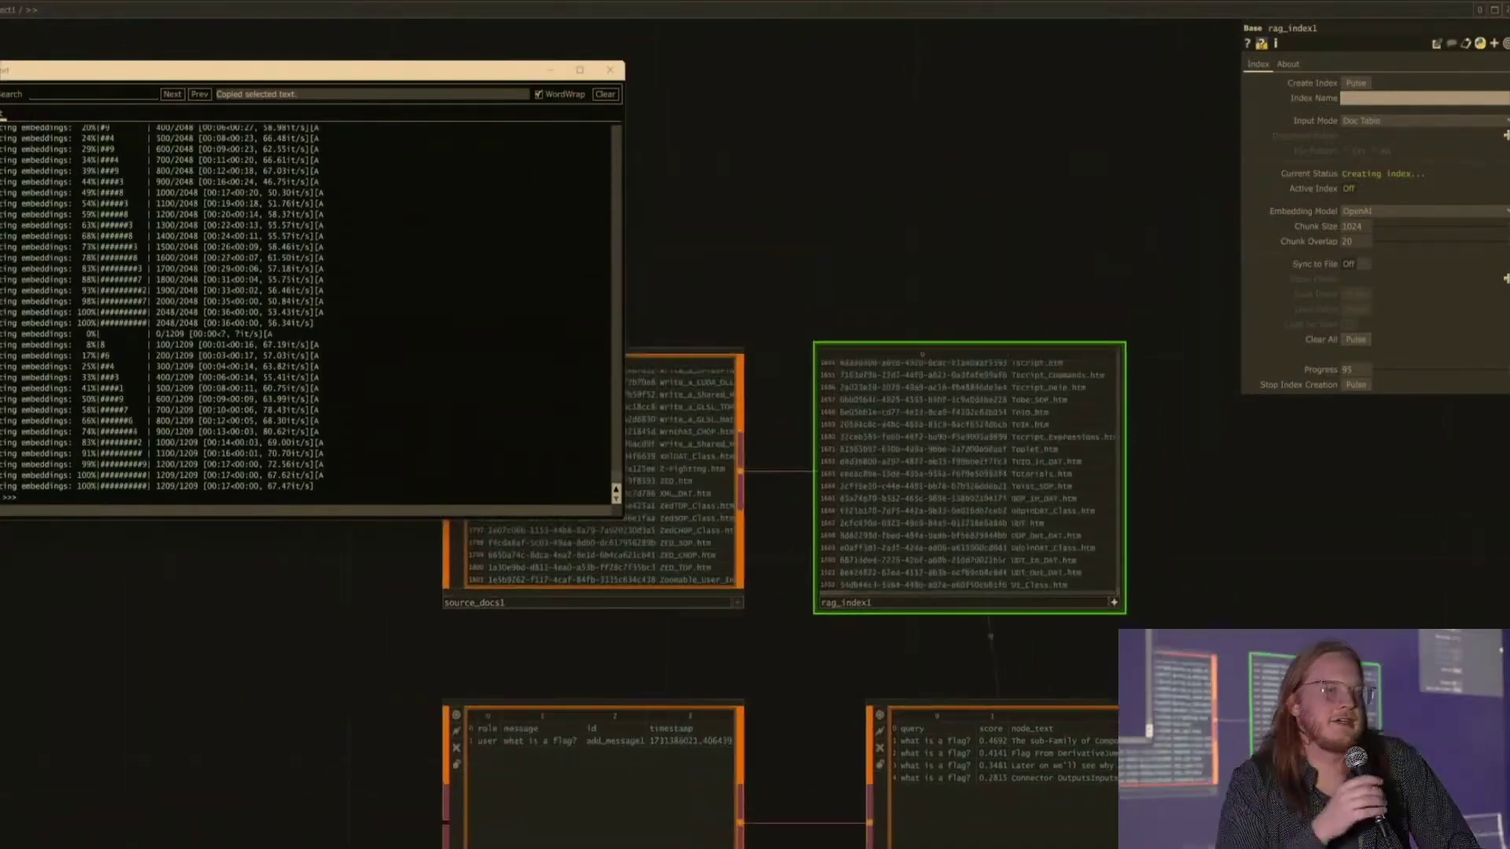
Step: Go over the RAG network and inspect the parameters of rag_retriever1 and rag_index1
drag(1085, 667, 1008, 520)
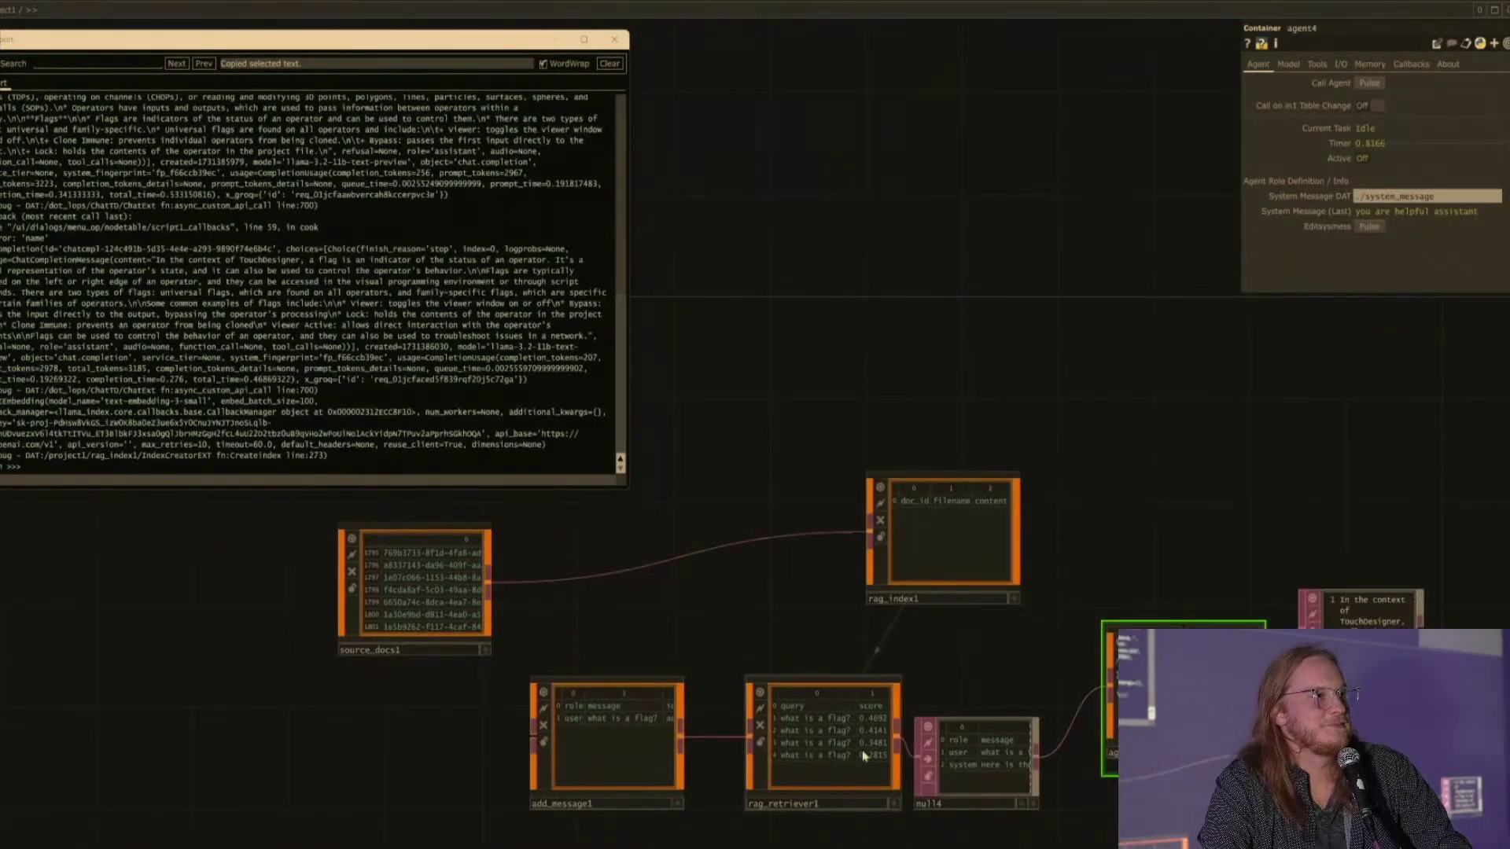
click(864, 757)
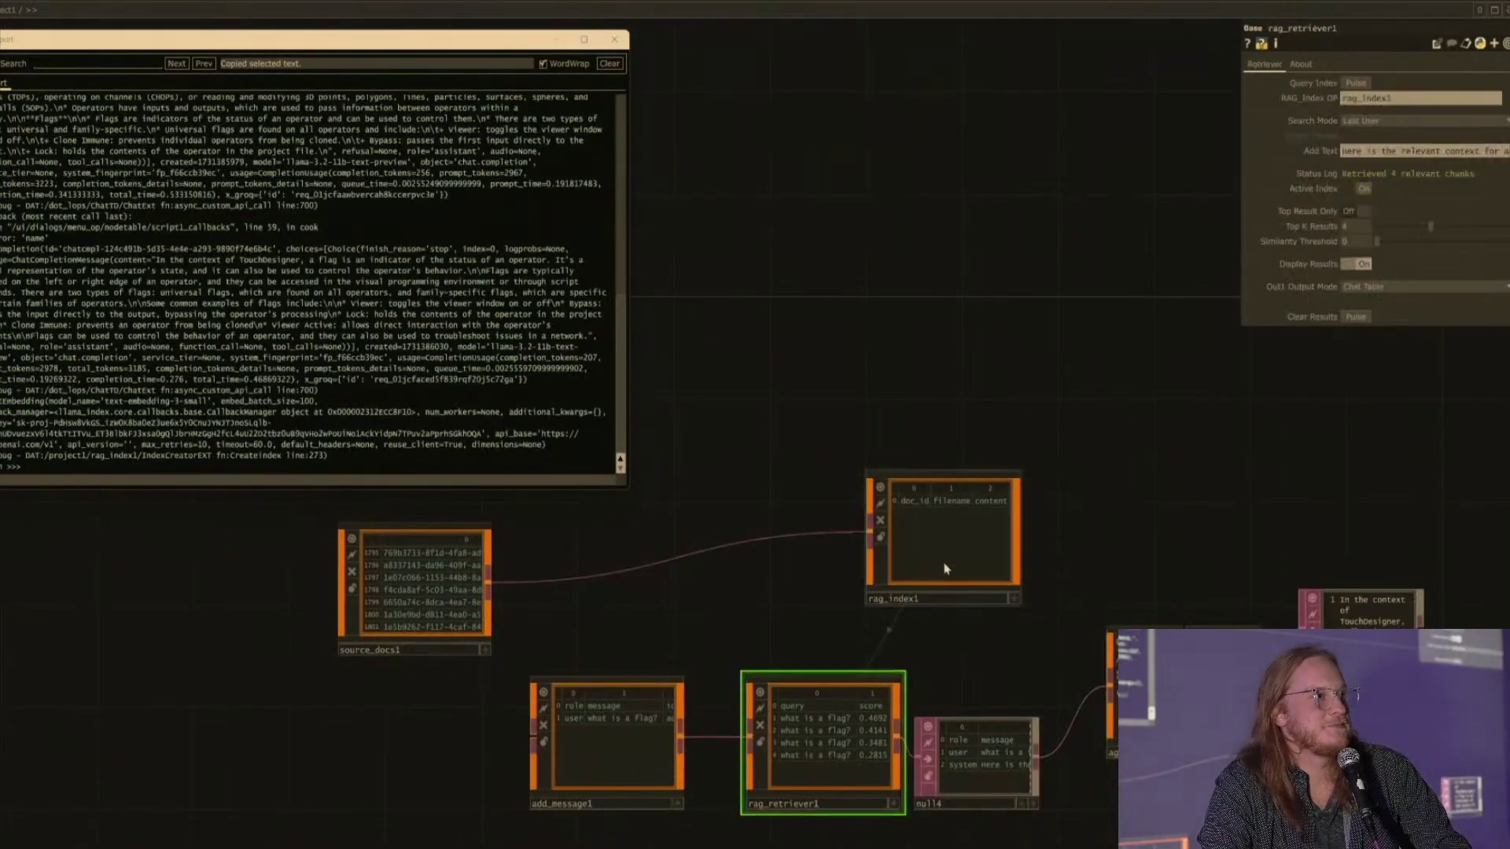
click(944, 570)
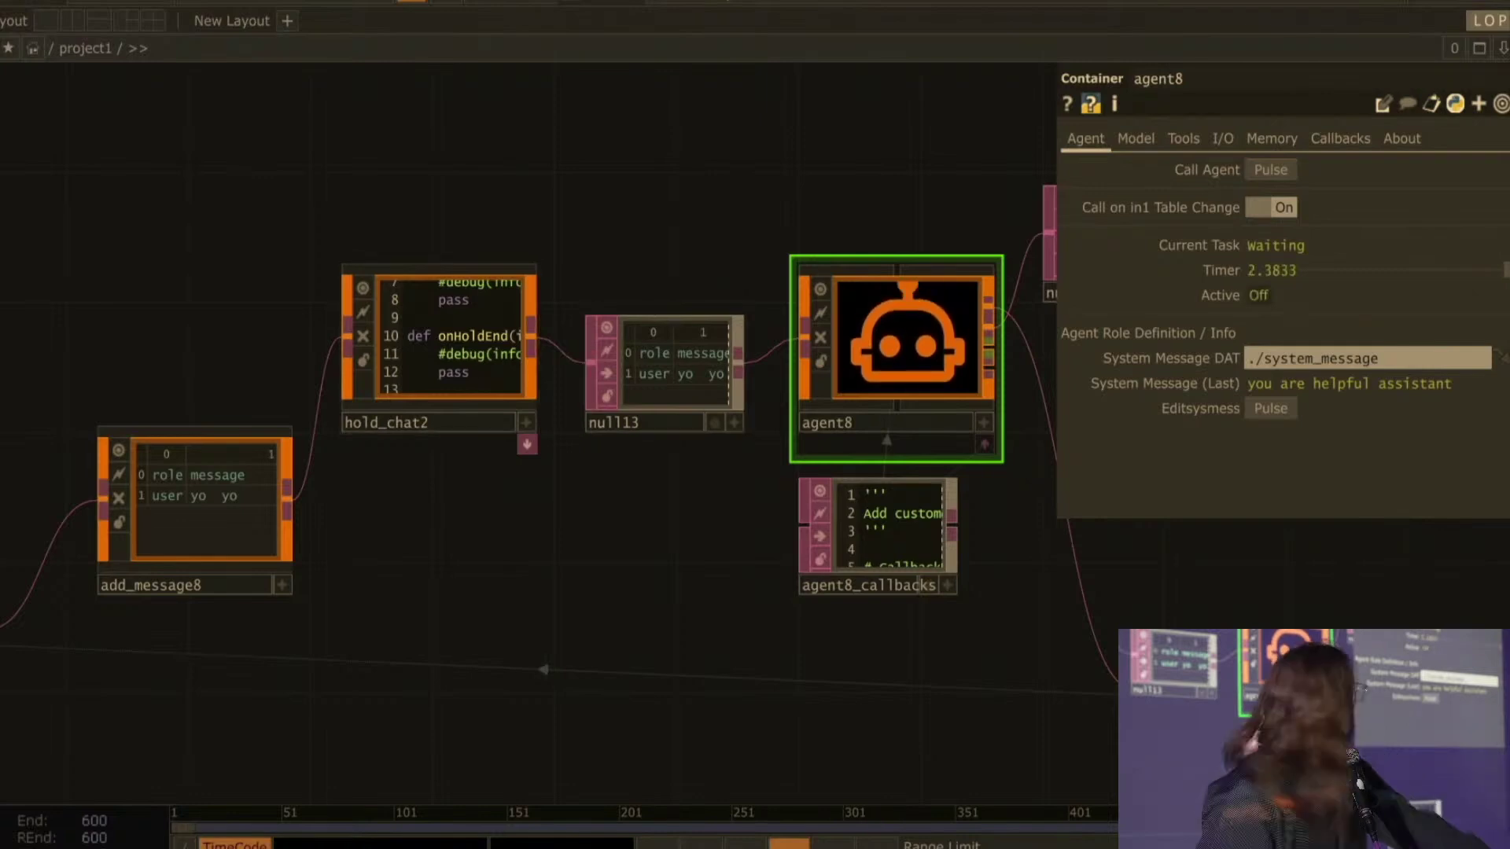
Step: Turn on Insert in add_message8 with the user message "nice to meet u" and release hold_chat2's manual hold to send it
click(671, 413)
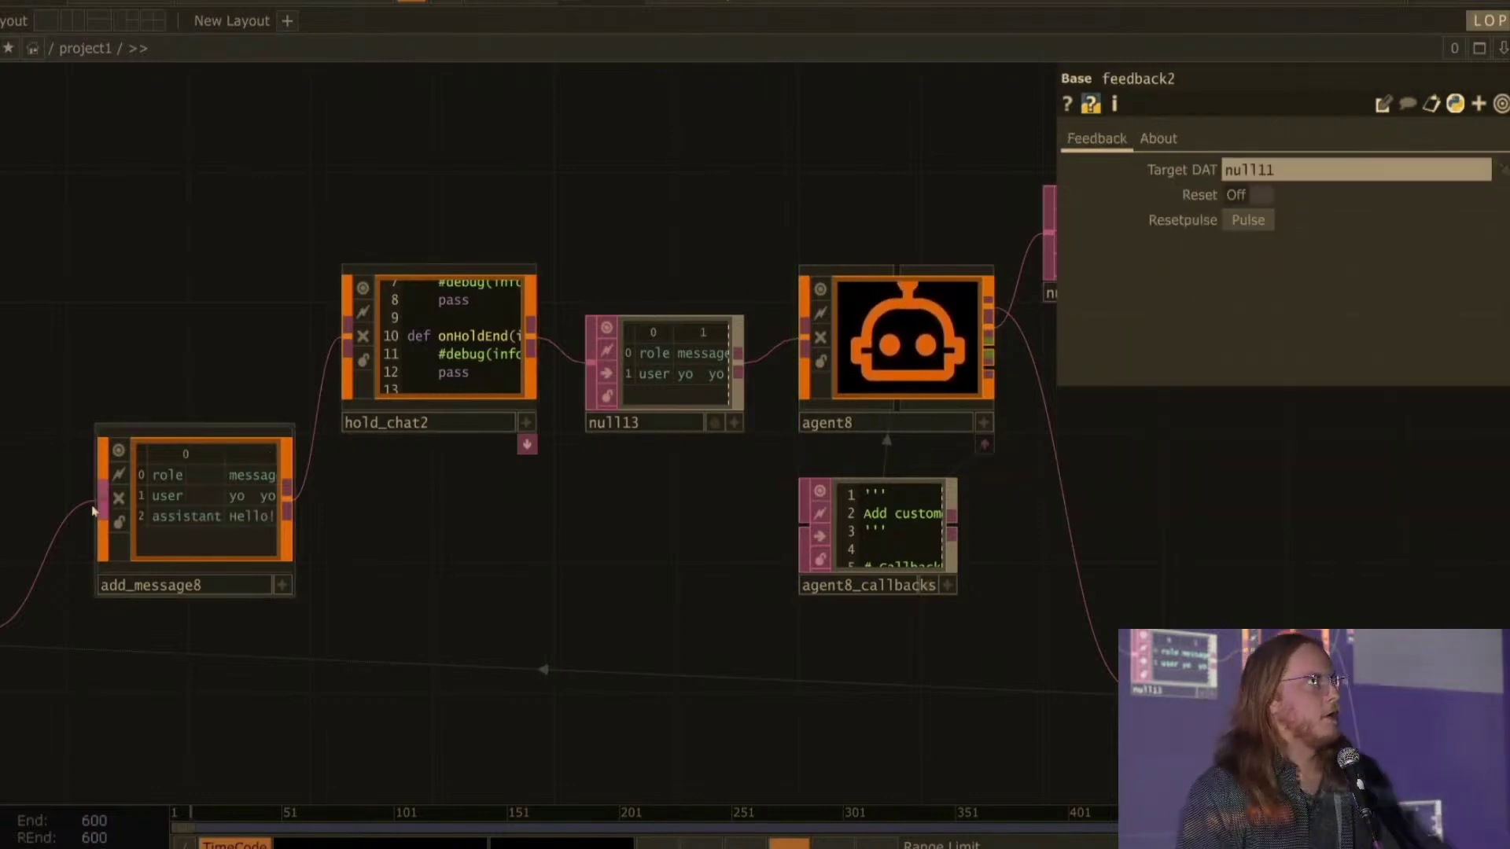
click(180, 511)
click(1243, 171)
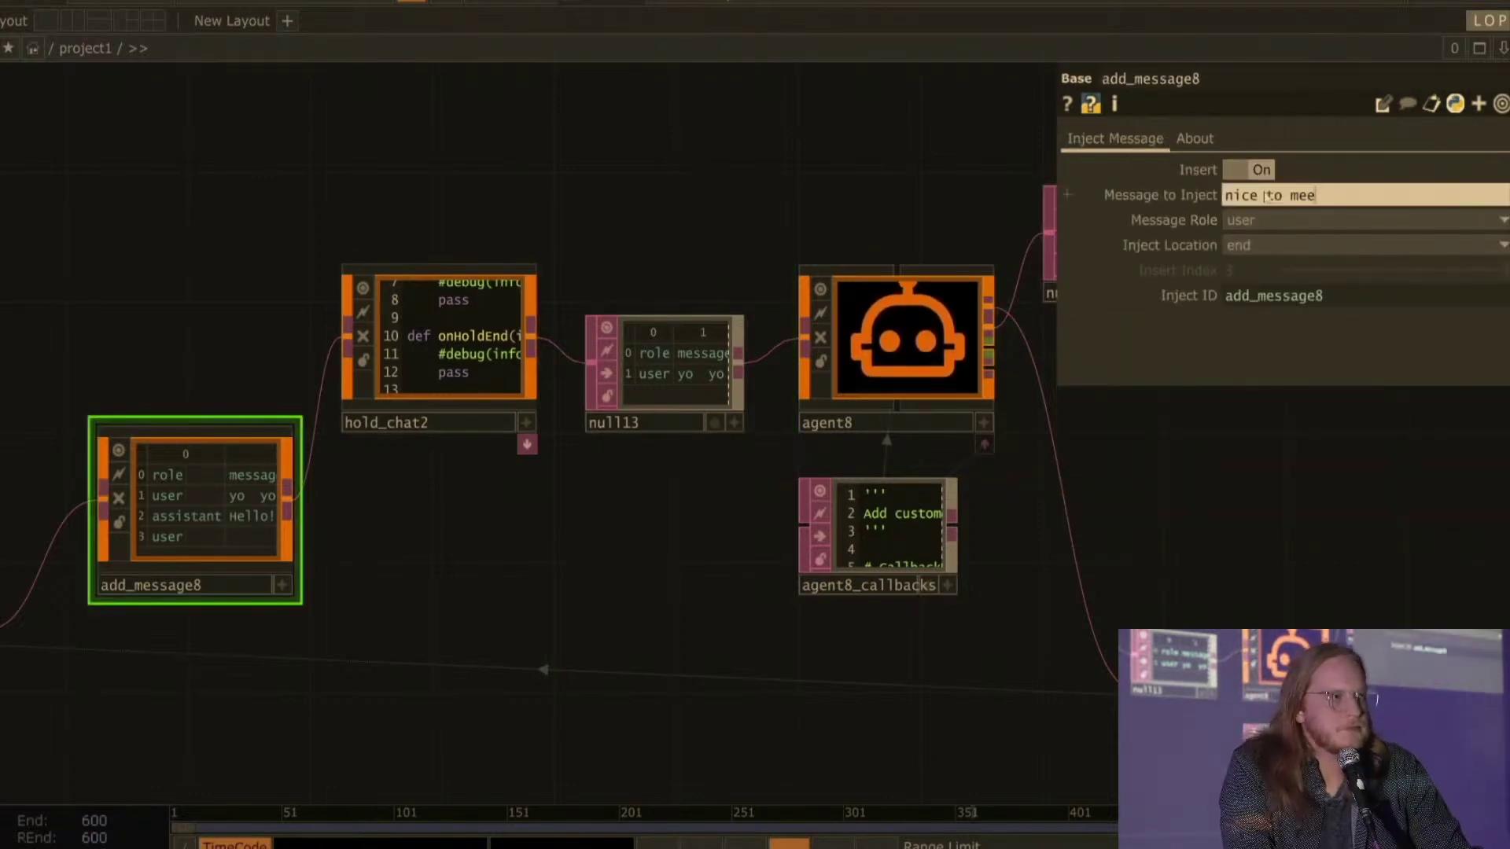
text(u)
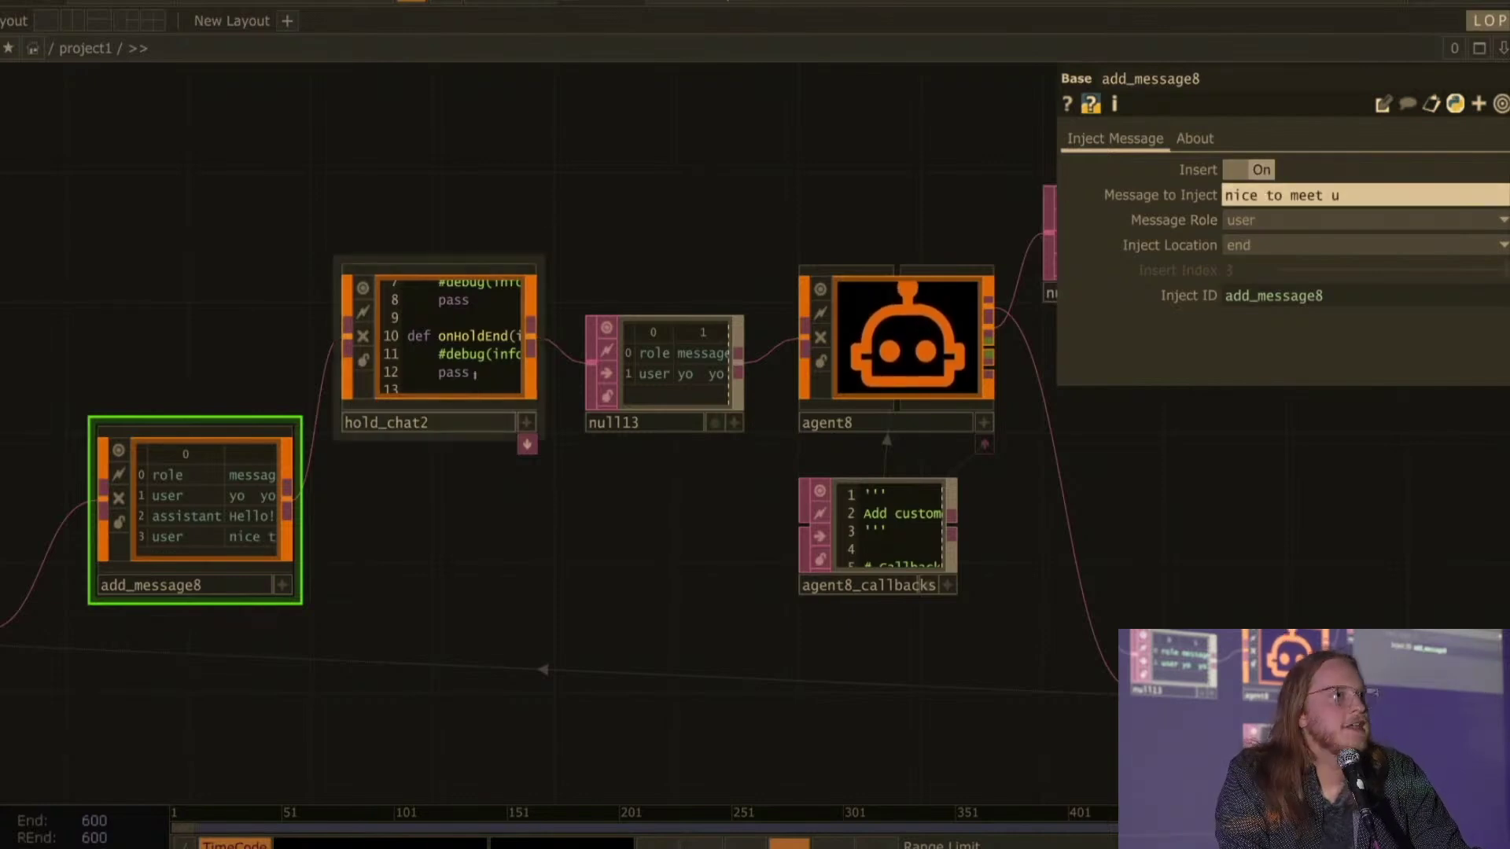
click(477, 267)
click(1274, 208)
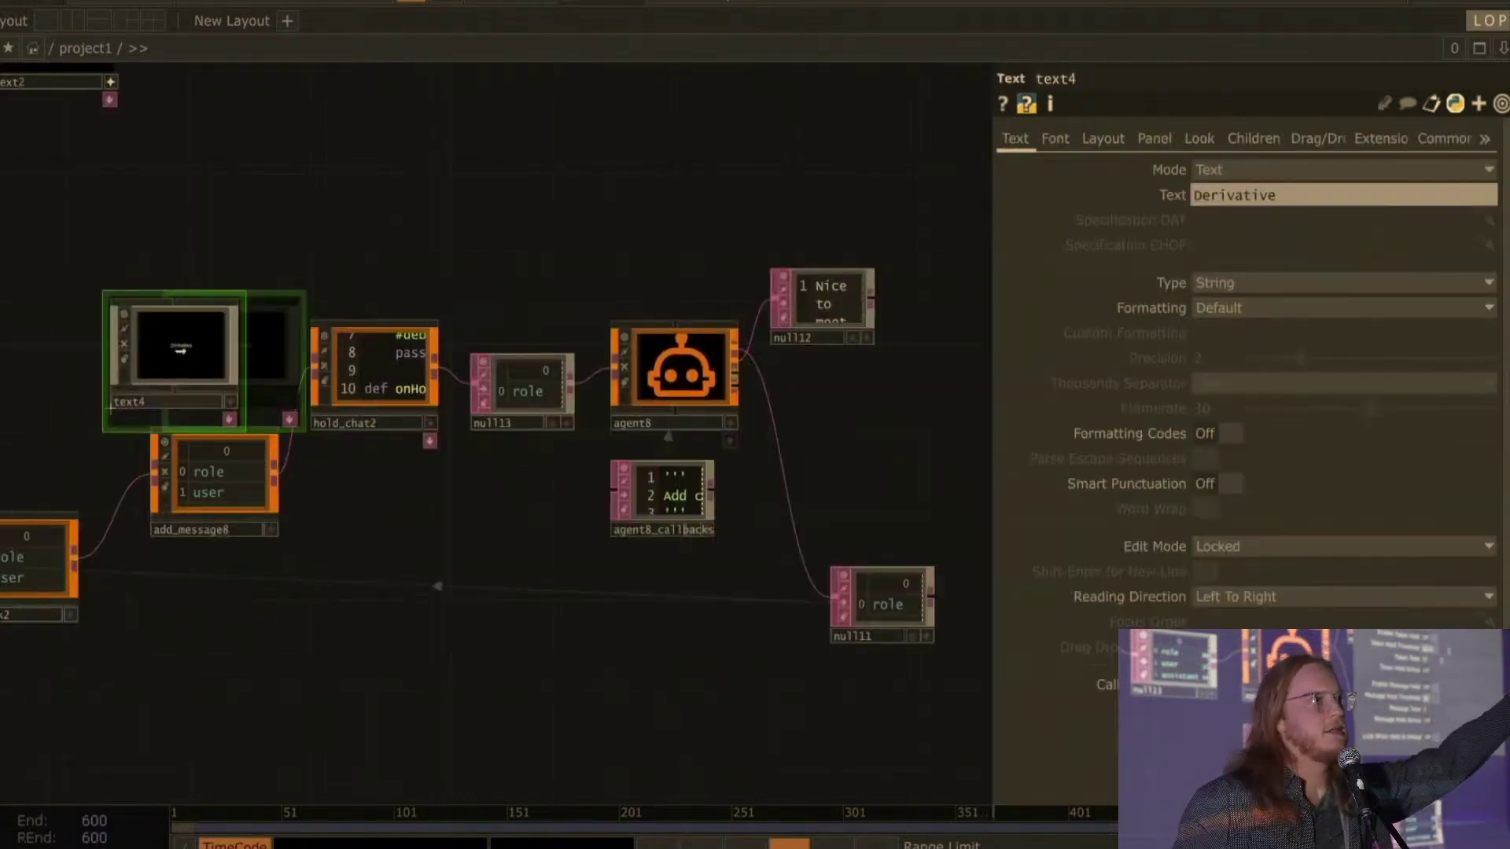
Step: Place the text4 component above add_message8 and link its Text parameter to the injected message
mouse_move(219, 361)
mouse_down()
mouse_move(202, 364)
mouse_move(221, 347)
mouse_move(220, 359)
mouse_up()
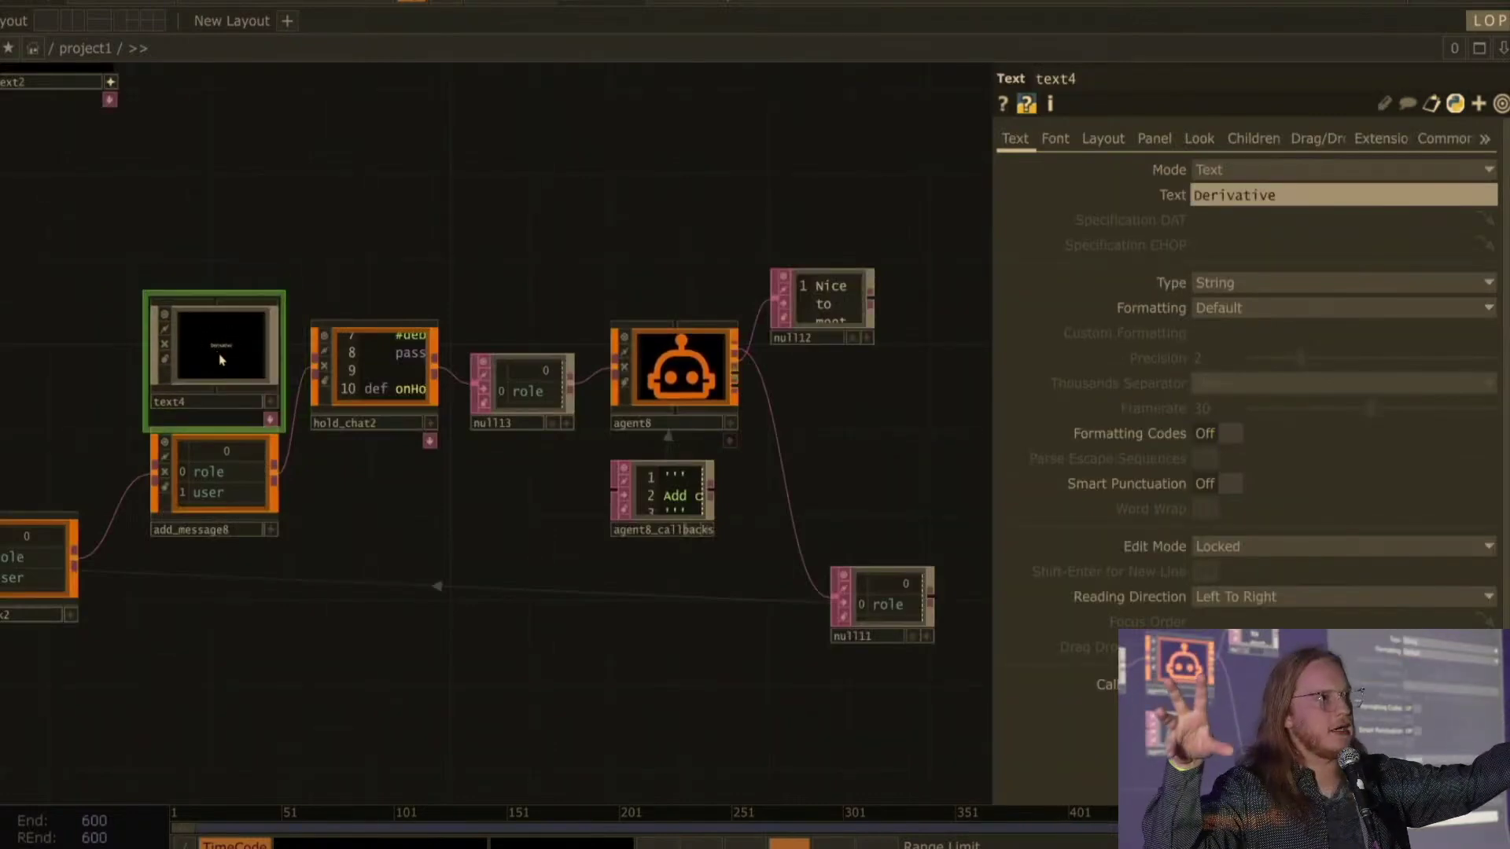
right_click(1155, 192)
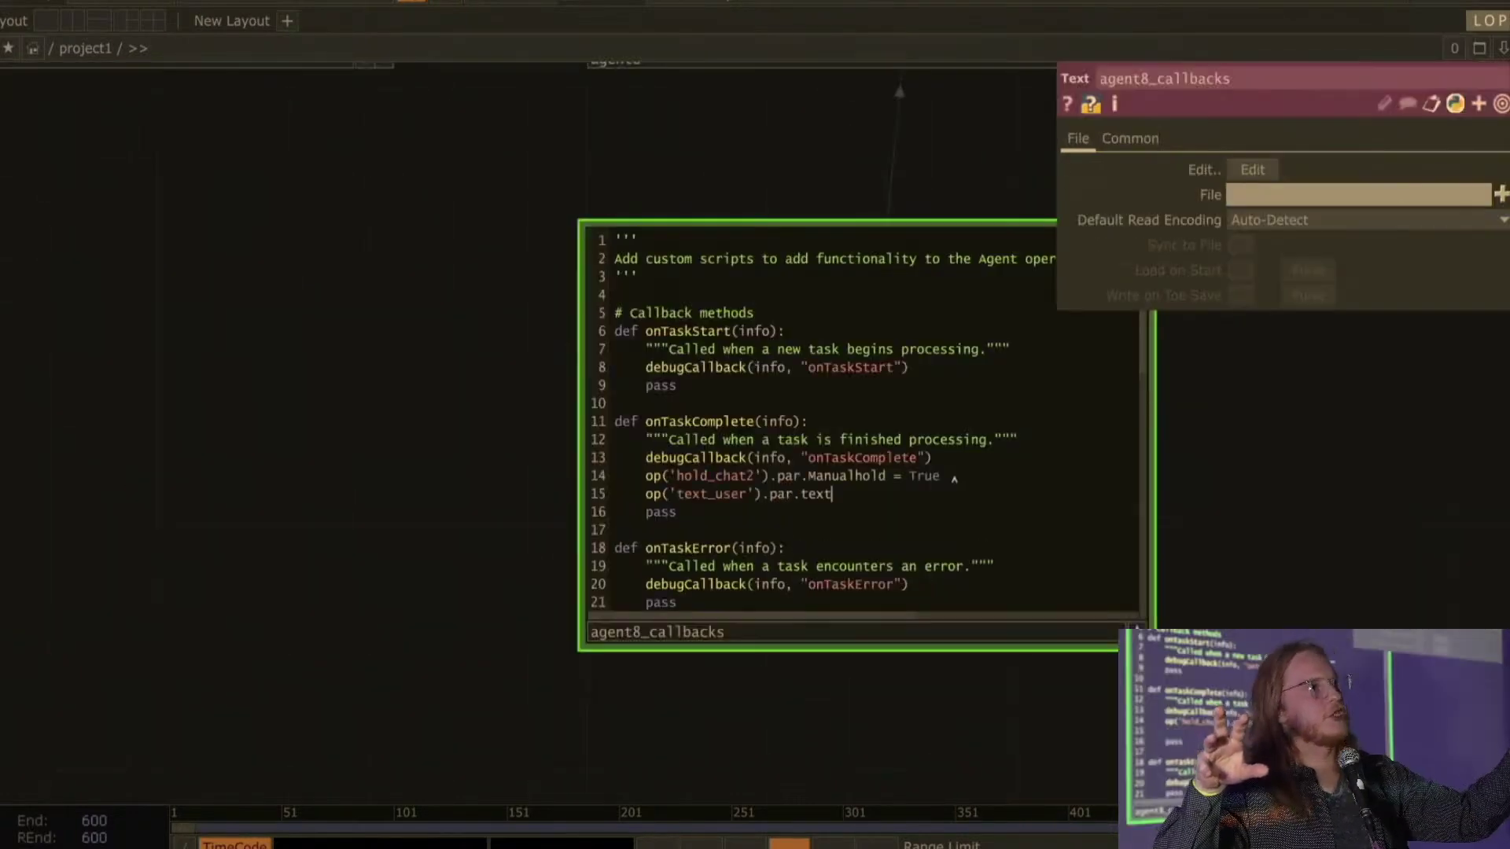
Step: Make onTaskComplete in agent8_callbacks empty the user text by completing the line op('text_user').par.text = ''
text('')
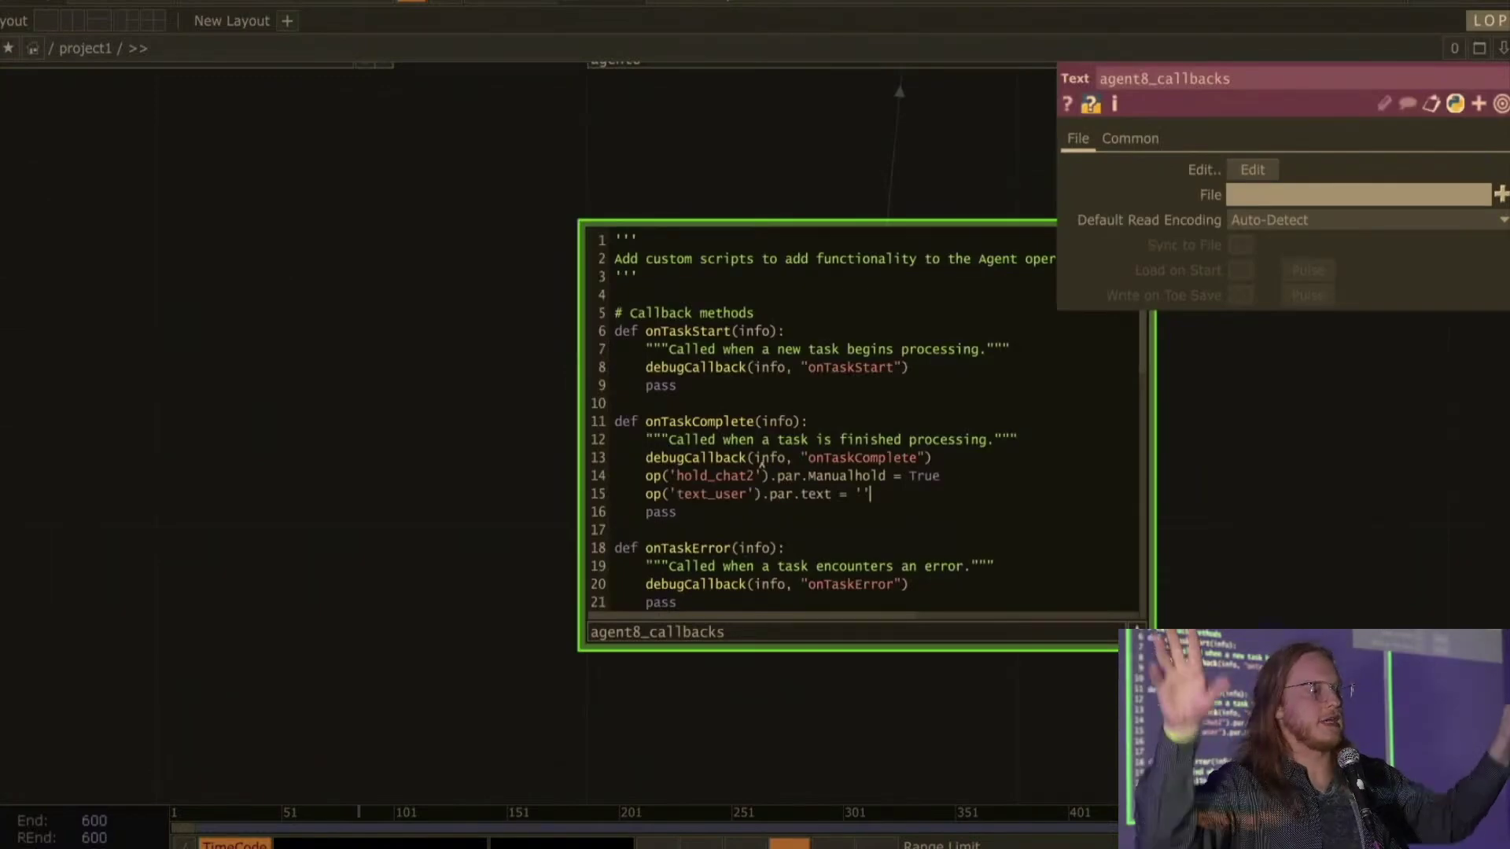
scroll(963, 691, down, 5)
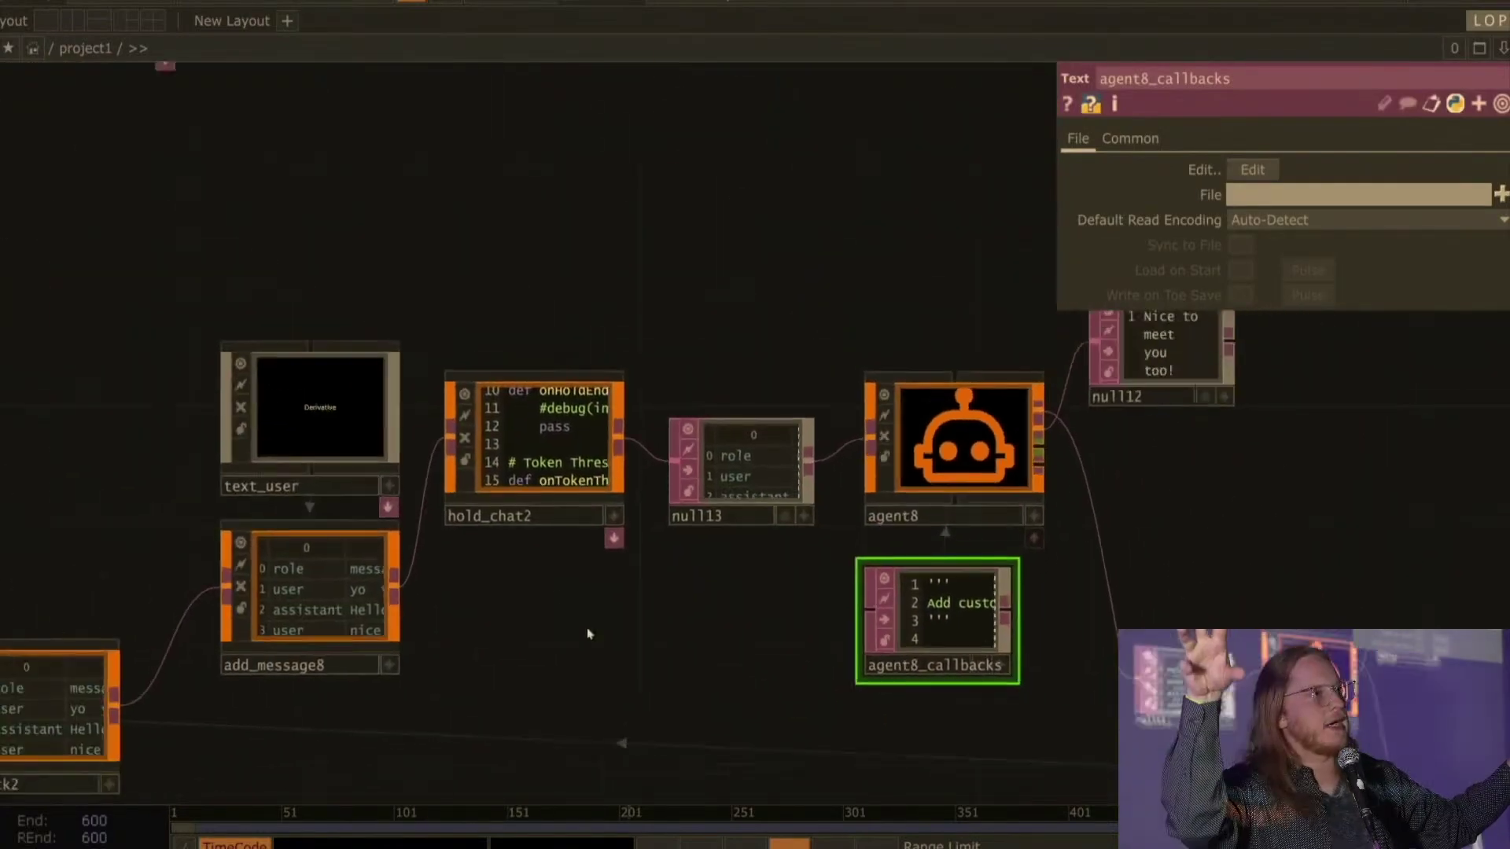
Step: Set text_user's Edit Mode to Editable and enter "okay then" as its text
click(337, 428)
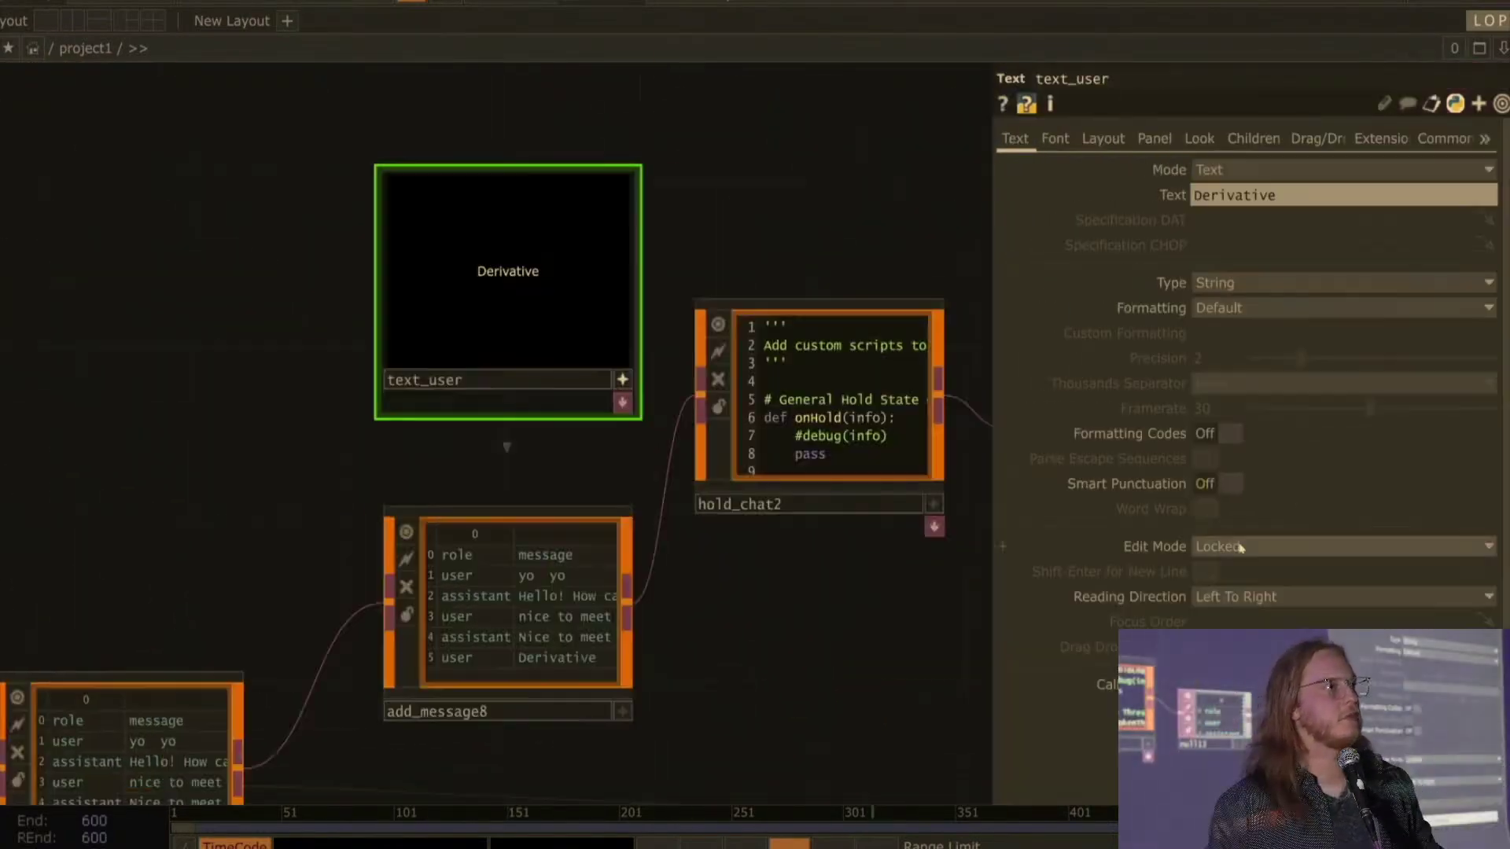
click(1240, 548)
click(1223, 595)
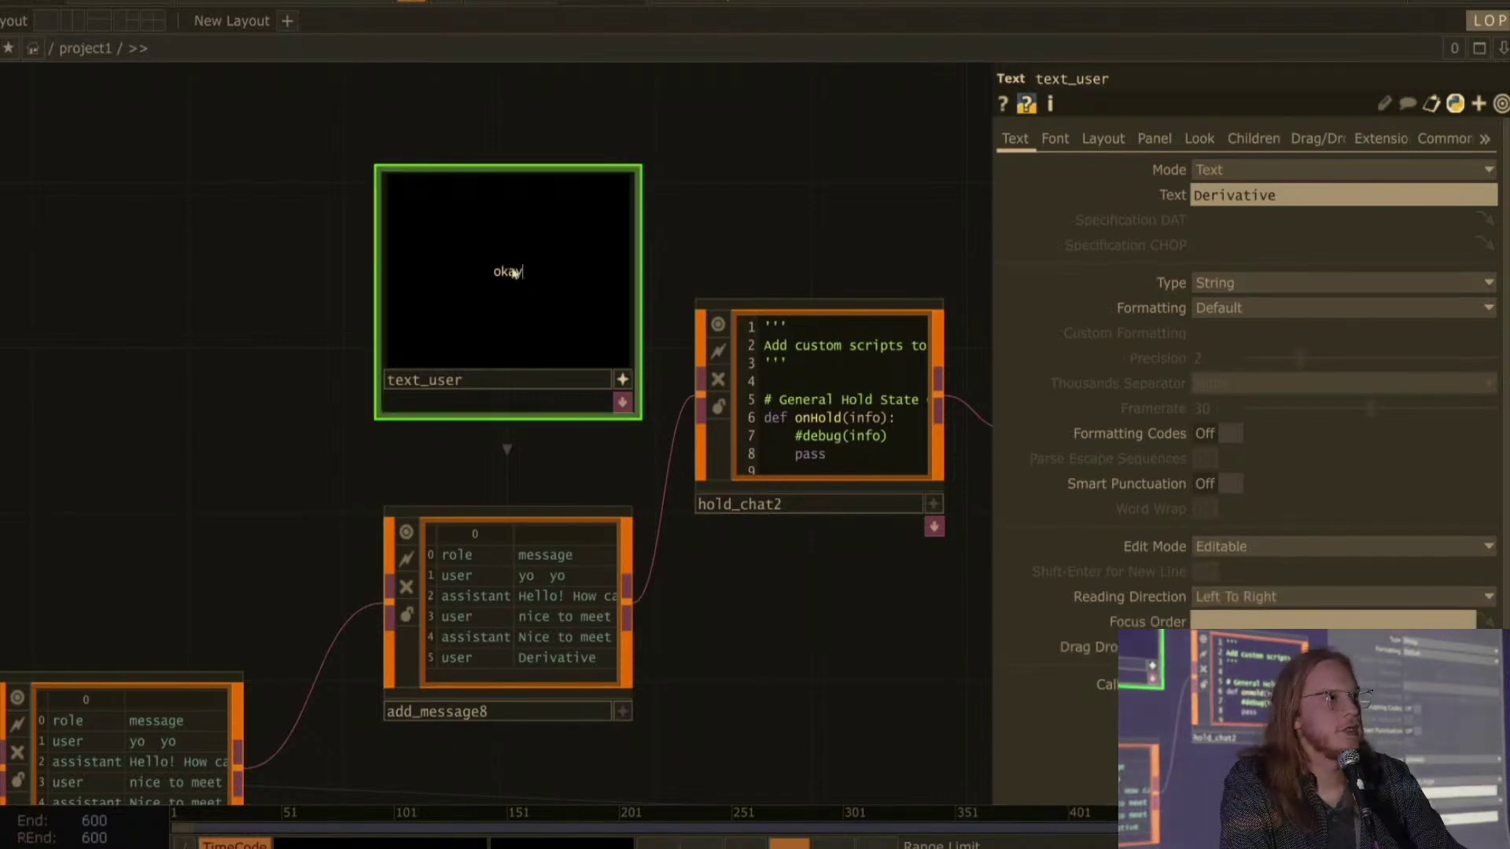
Step: Release hold_chat2's manual hold to send the message and read the growing conversation in add_message8
click(752, 412)
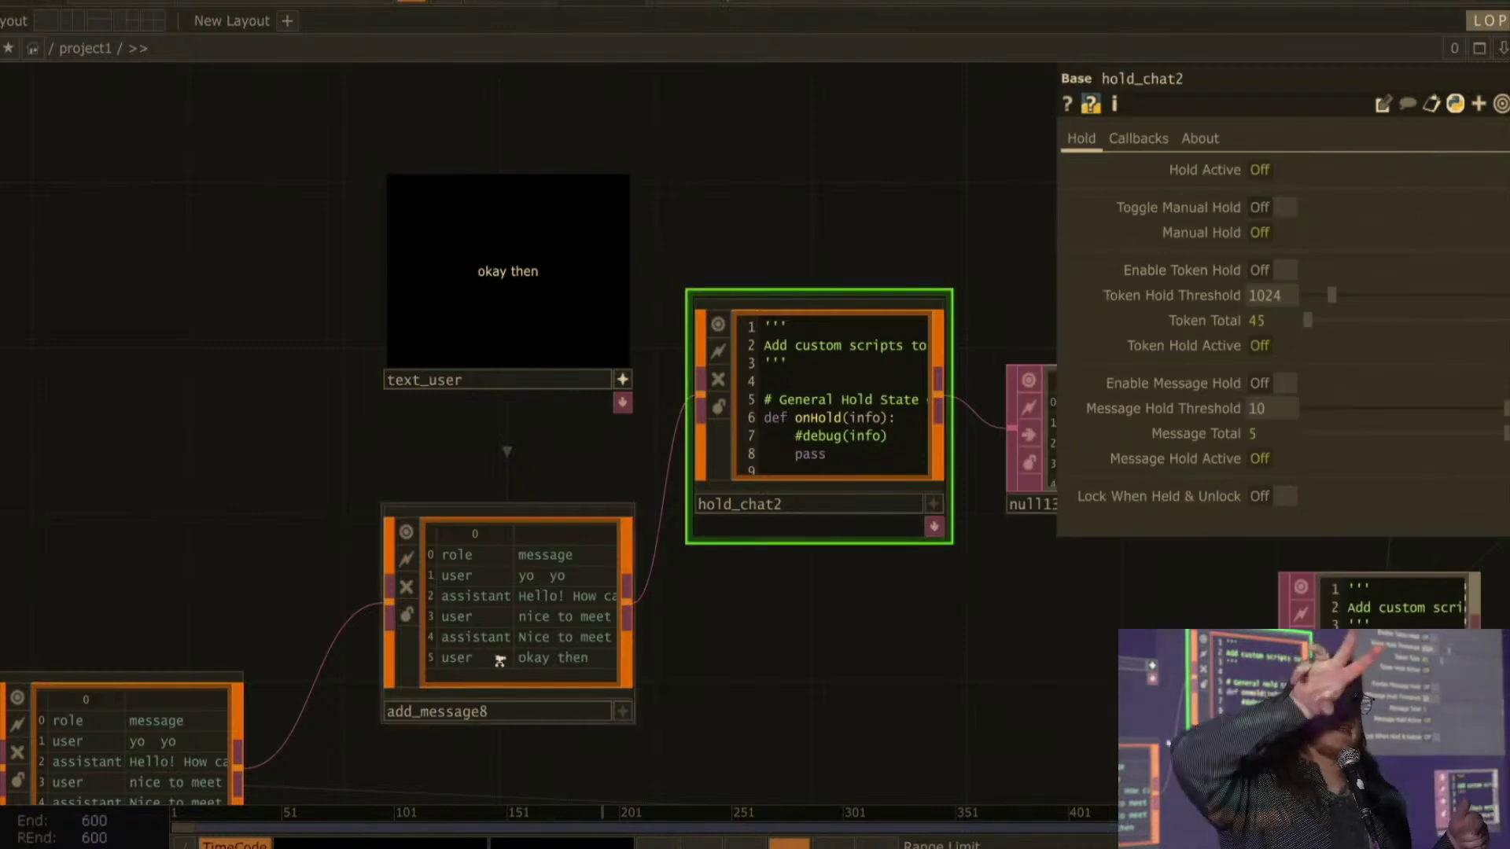
scroll(471, 668, up, 4)
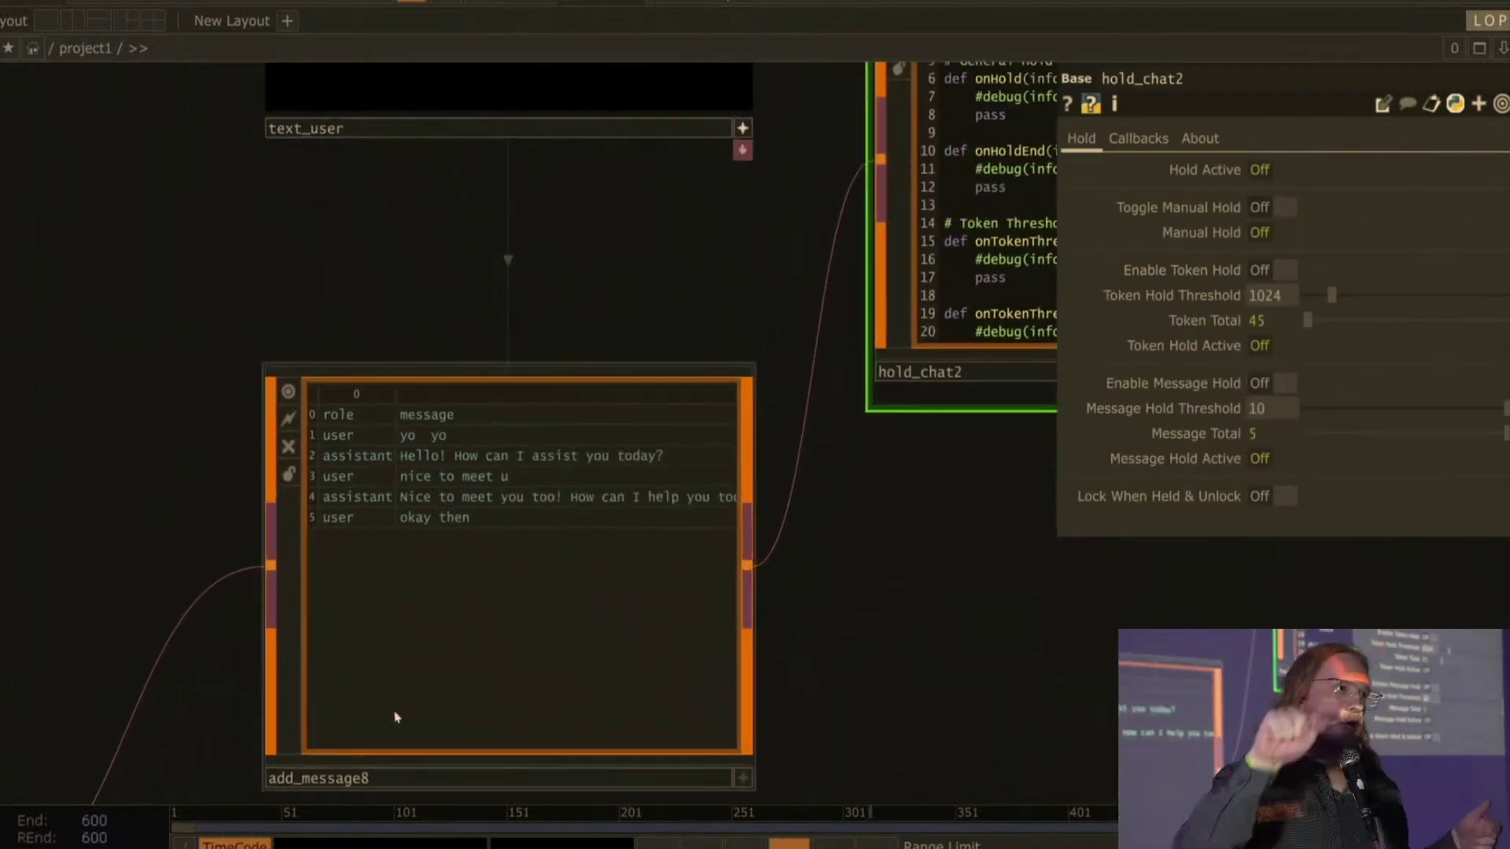
scroll(462, 556, up, 5)
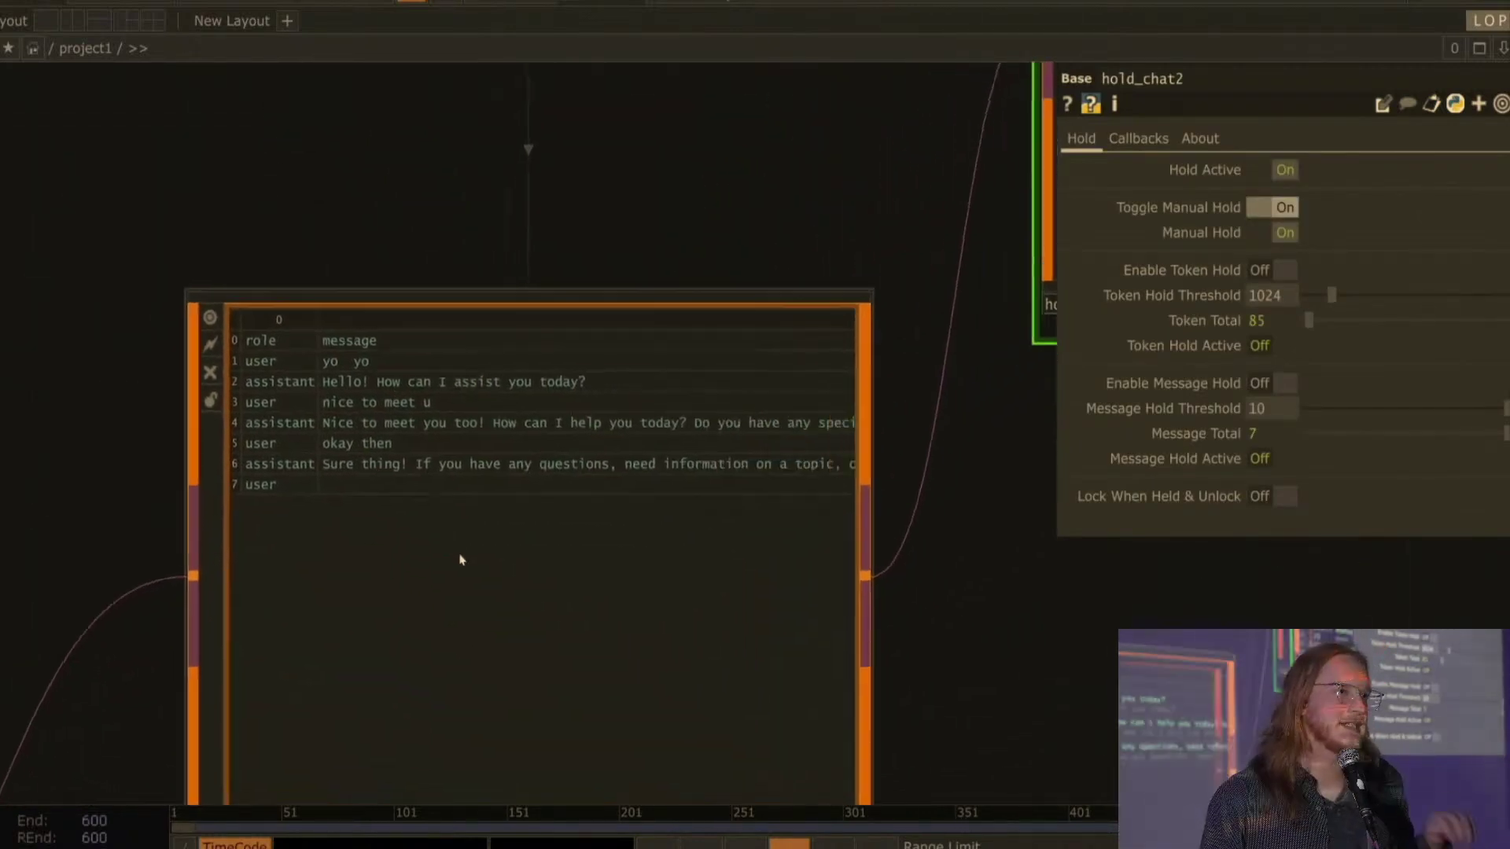
scroll(458, 573, down, 3)
scroll(458, 573, down, 7)
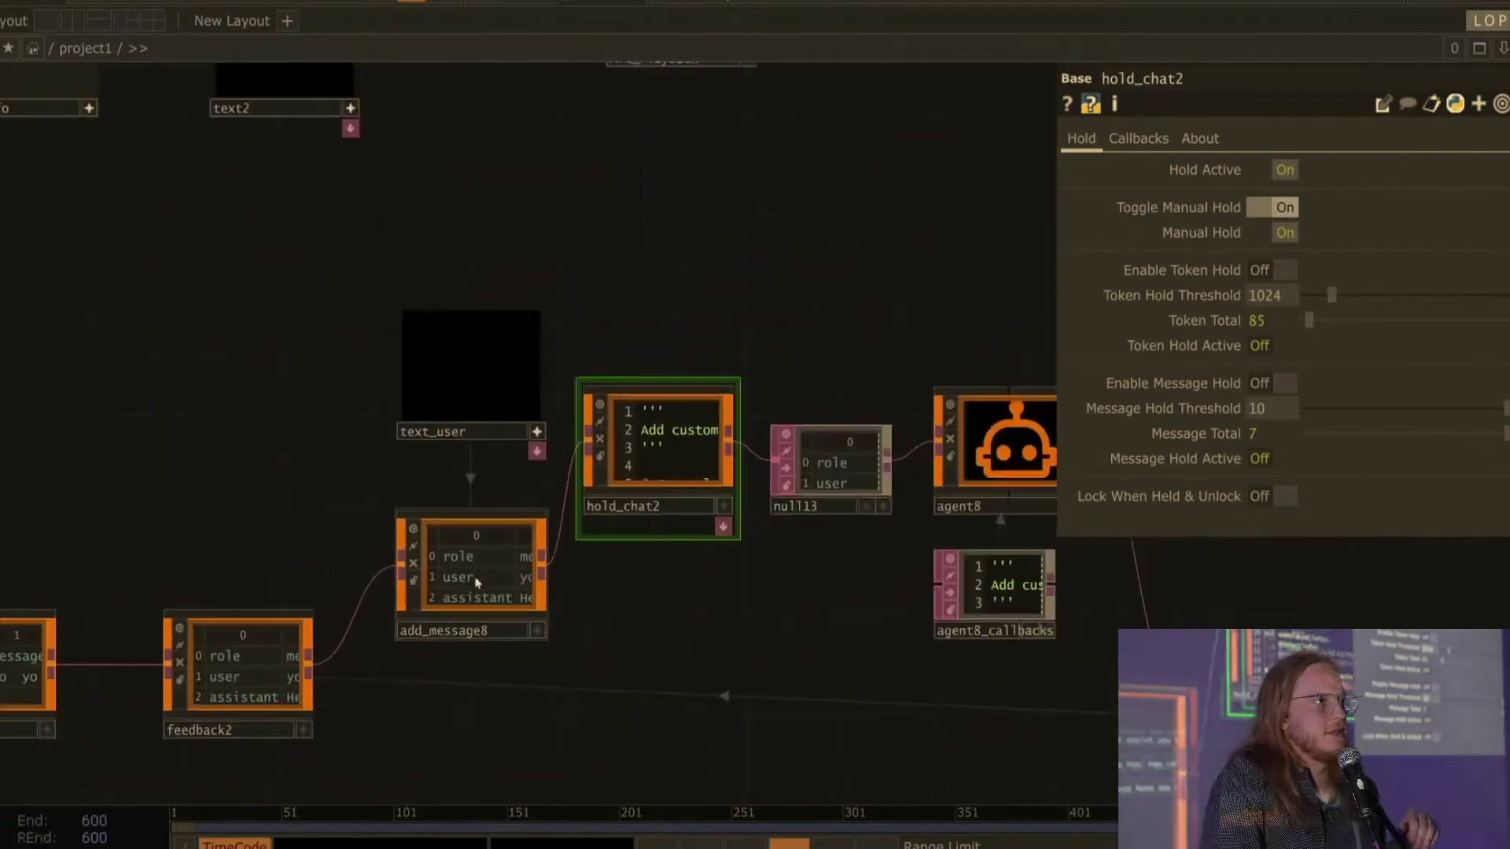
Step: Move null12, which holds the agent's reply, beside text_user and above hold_chat2
drag(768, 601, 595, 614)
drag(992, 425, 450, 373)
scroll(270, 308, up, 4)
Step: Enter "whats your favorite thing about fall?" in text_user and switch off hold_chat2's manual hold to send it
click(387, 551)
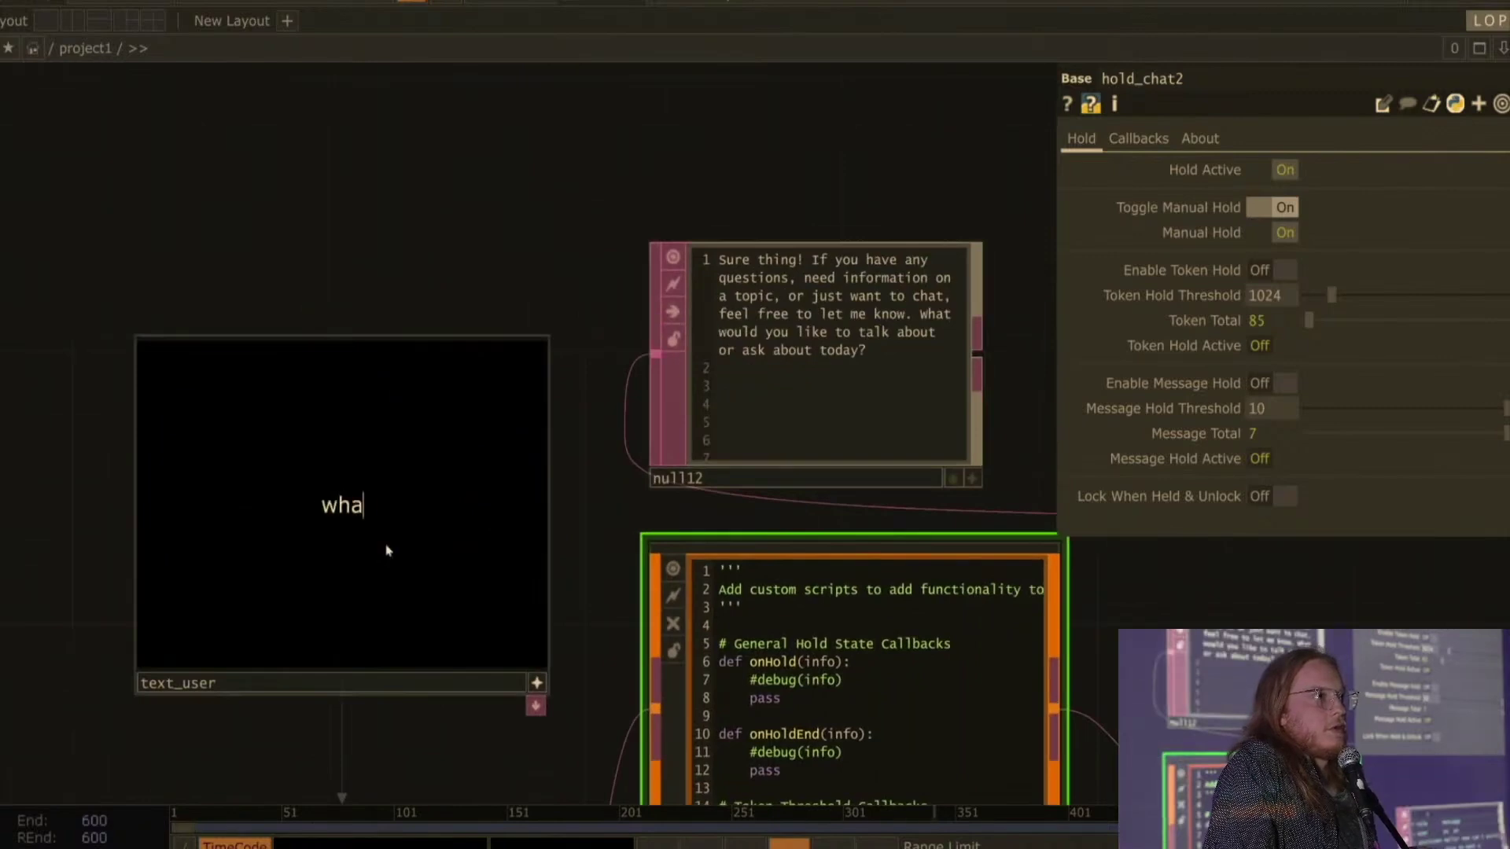
text(whats your favorite thing abo)
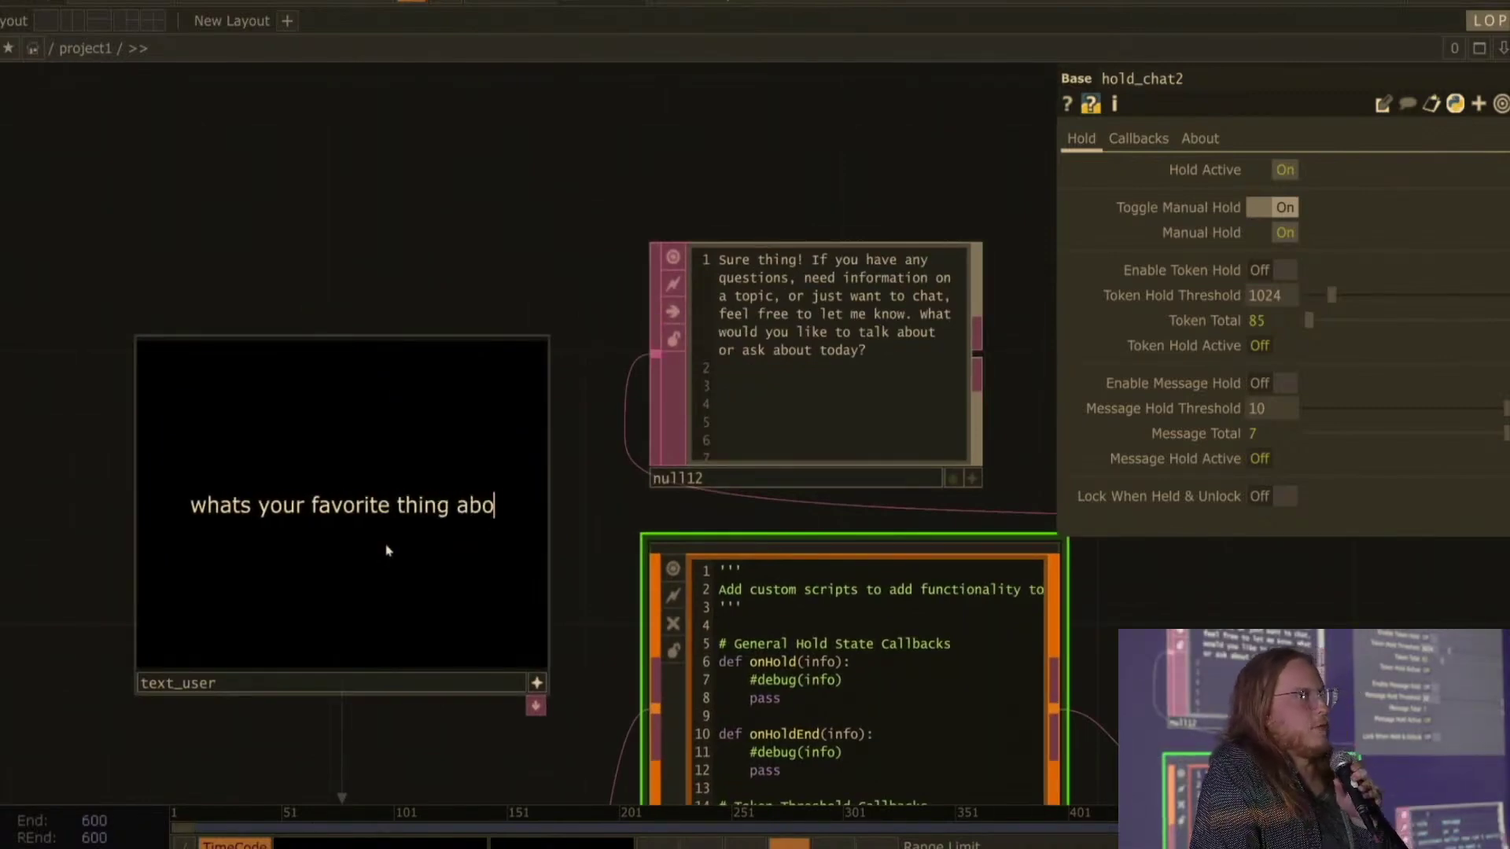
text(ut fall?)
key(Return)
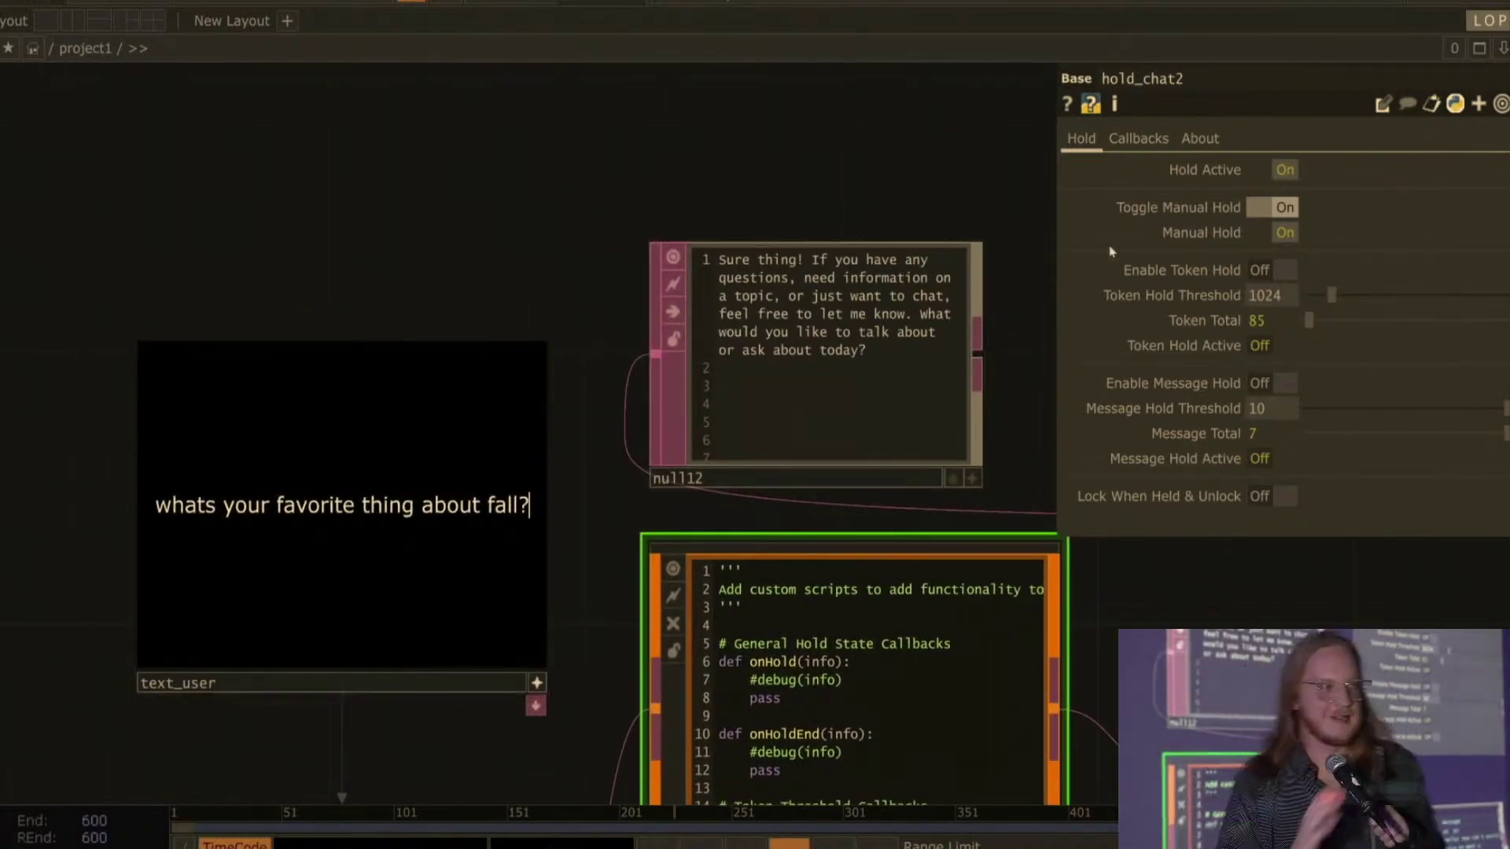
click(1252, 208)
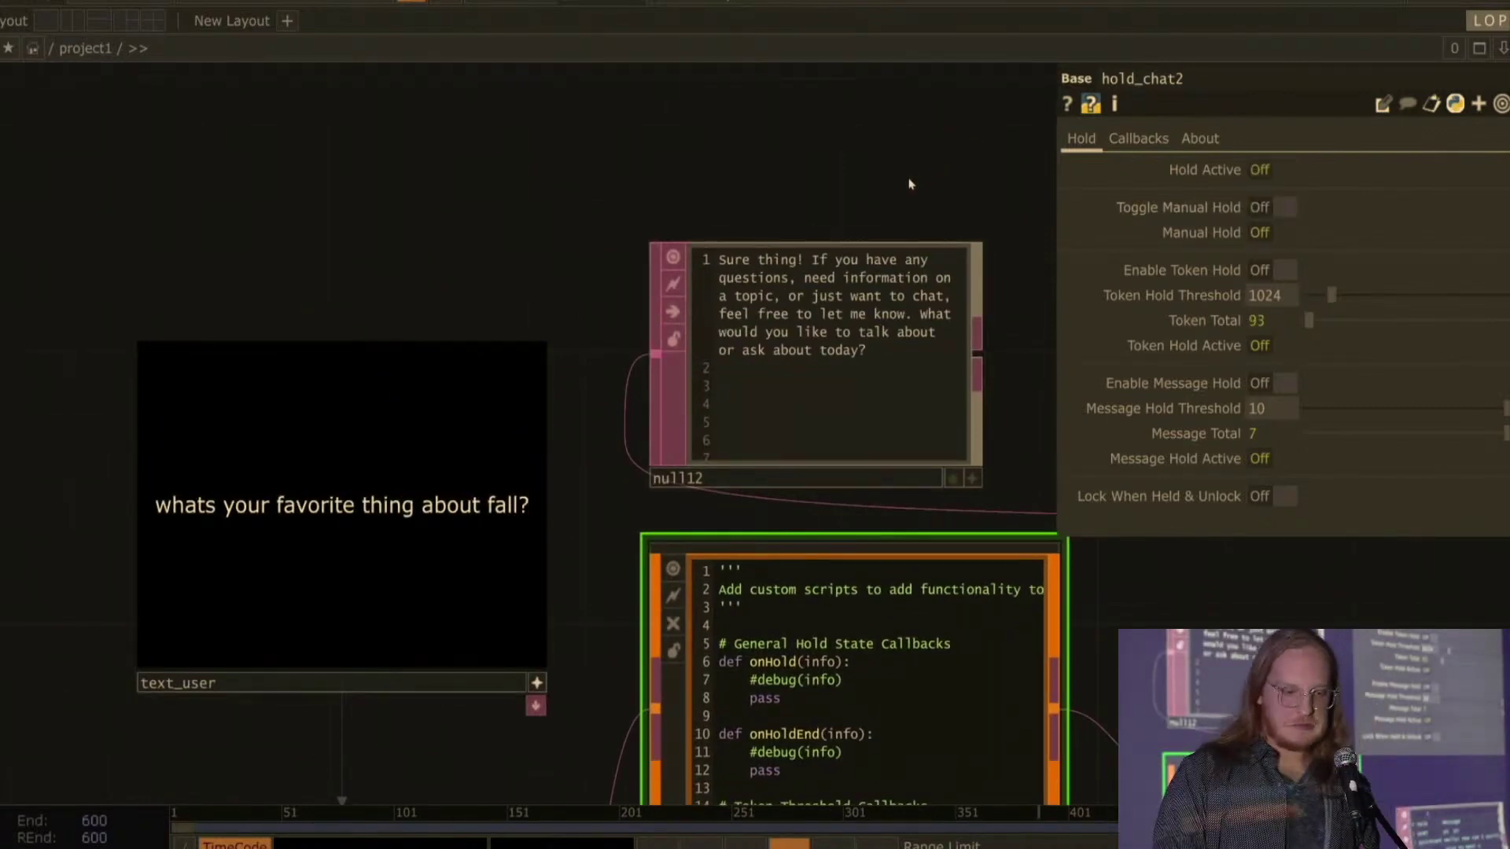